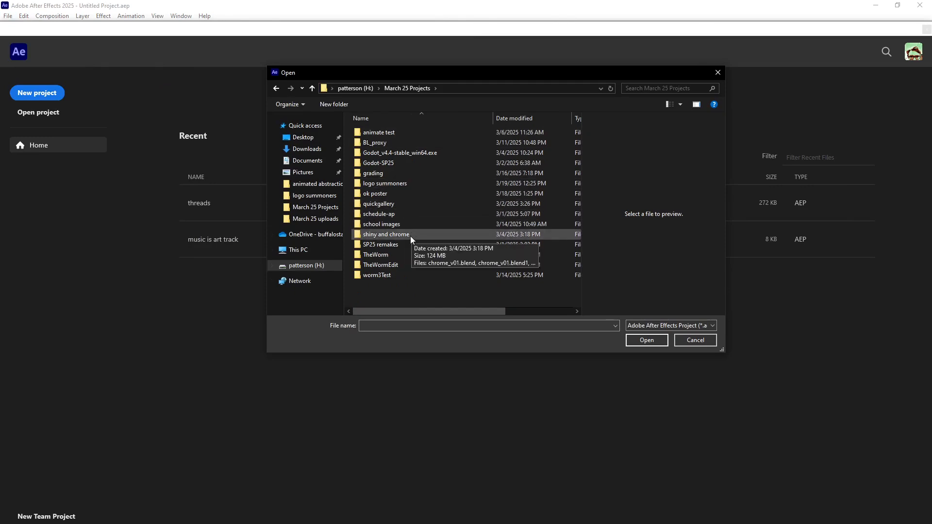
Open logo test.aep from logo summoners > logo animate > logo test folder and accept its conversion to the current version.
double_click(395, 184)
double_click(388, 131)
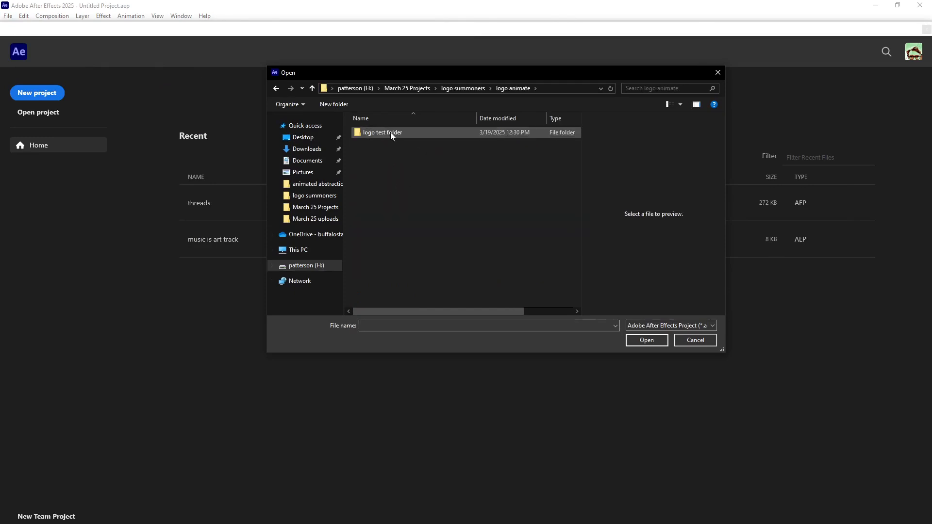
double_click(383, 131)
click(386, 142)
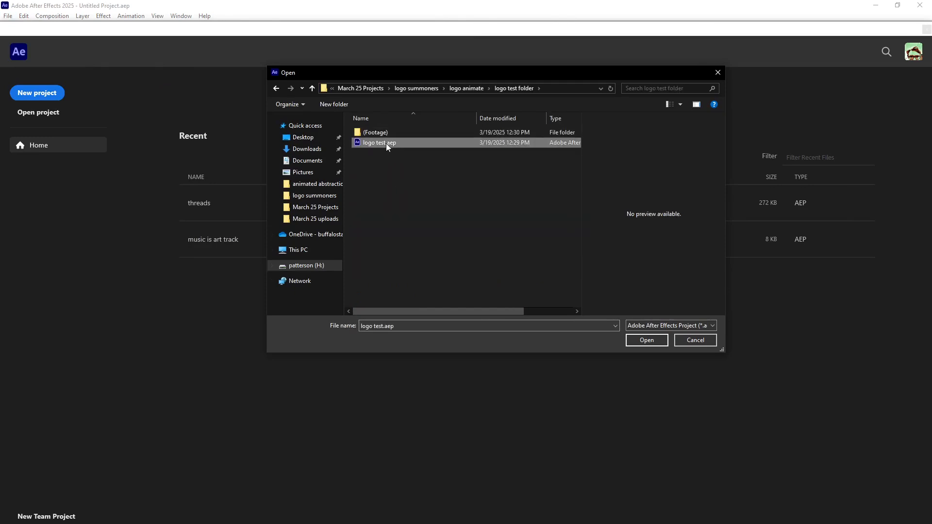
click(652, 343)
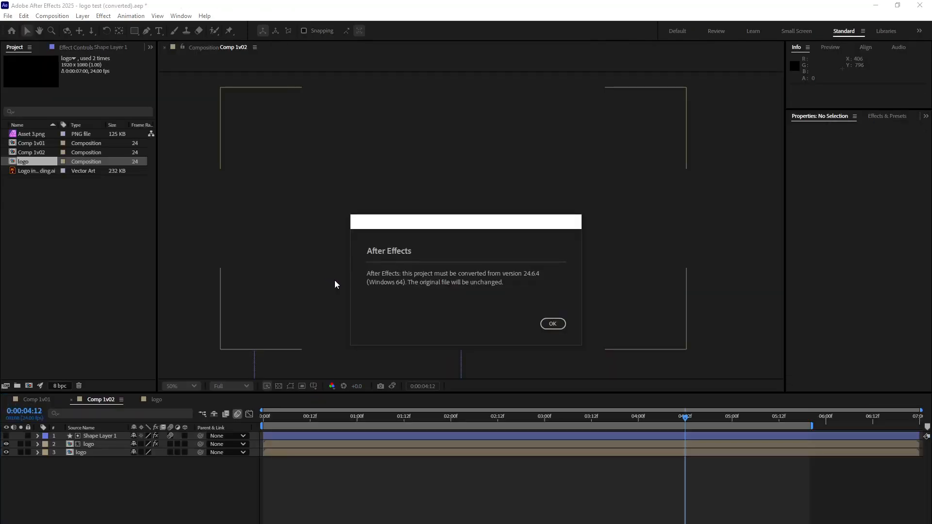
click(552, 323)
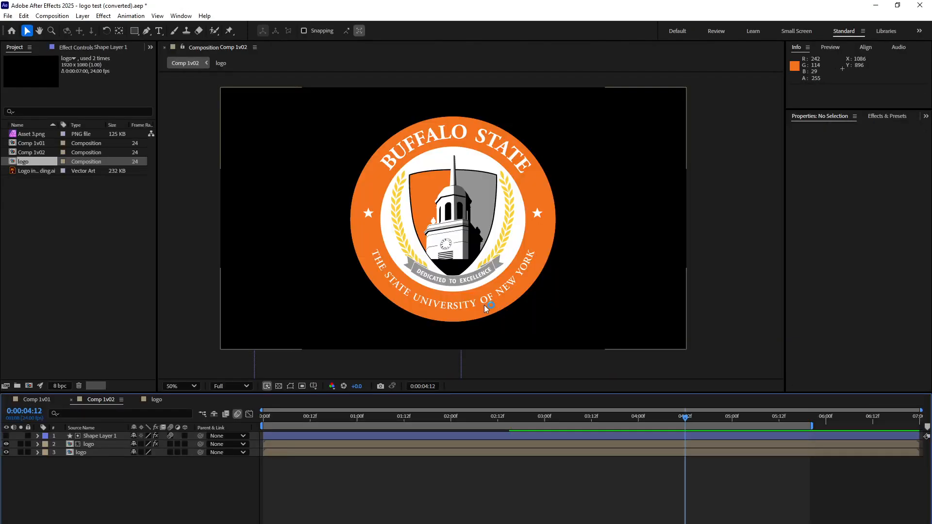
Show the playback controls and preview the logo animation in Comp 1v02 from near its start.
click(556, 420)
drag(556, 423, 270, 425)
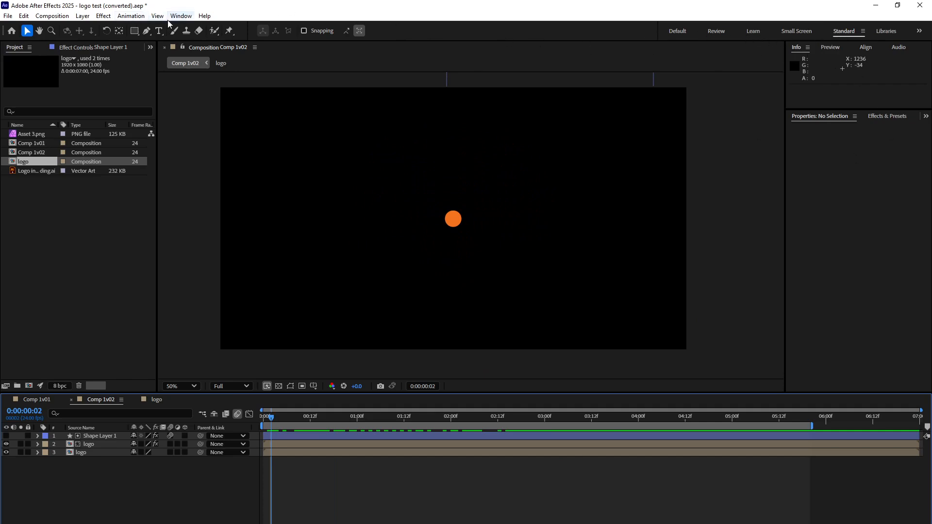
click(189, 17)
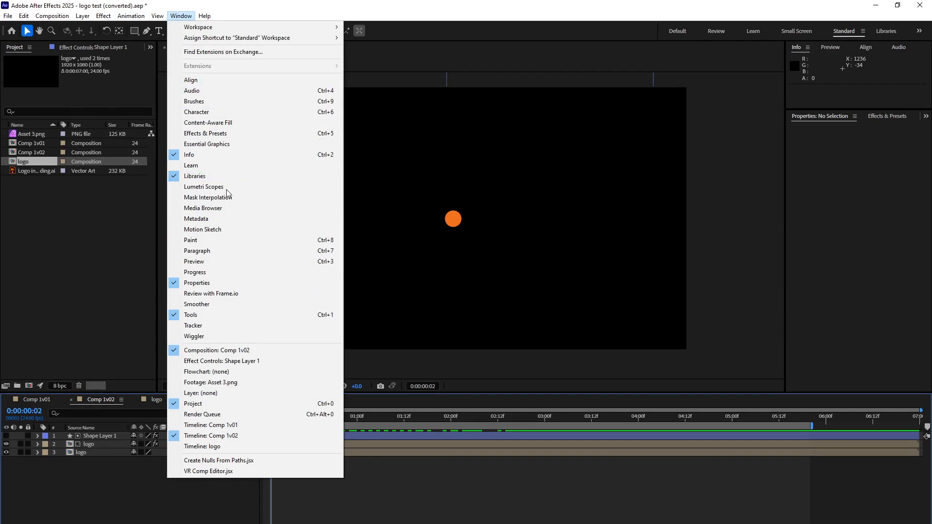
click(214, 263)
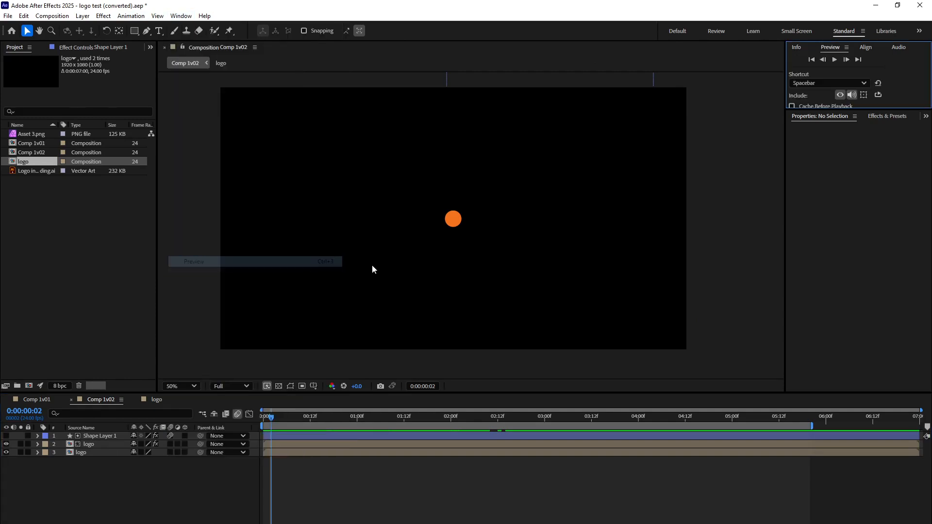
click(836, 60)
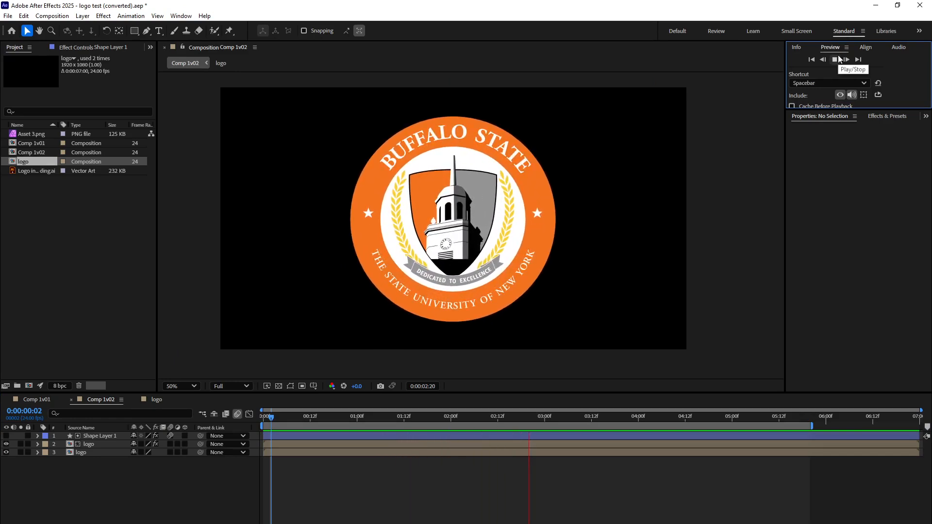
key(space)
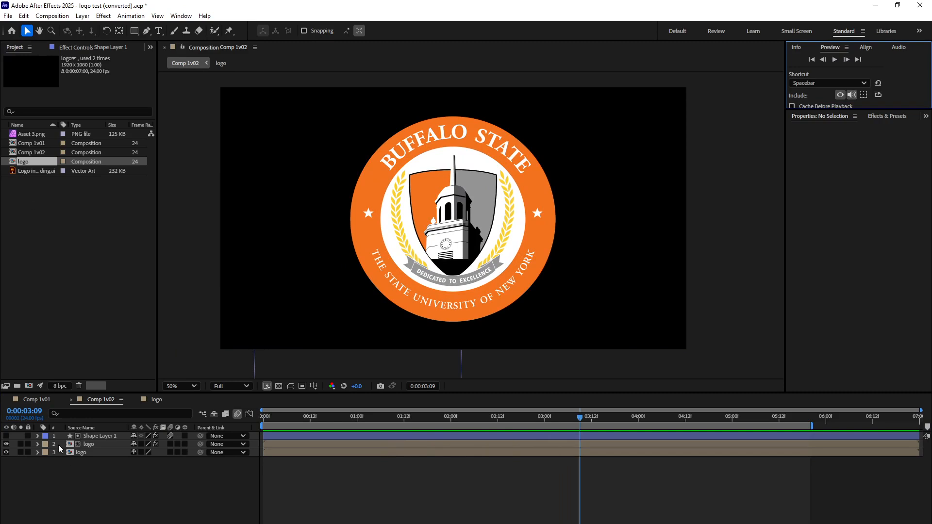
Pre-compose all three layers of Comp 1v02 into a composition named Final Logo, moving all attributes into it.
click(95, 398)
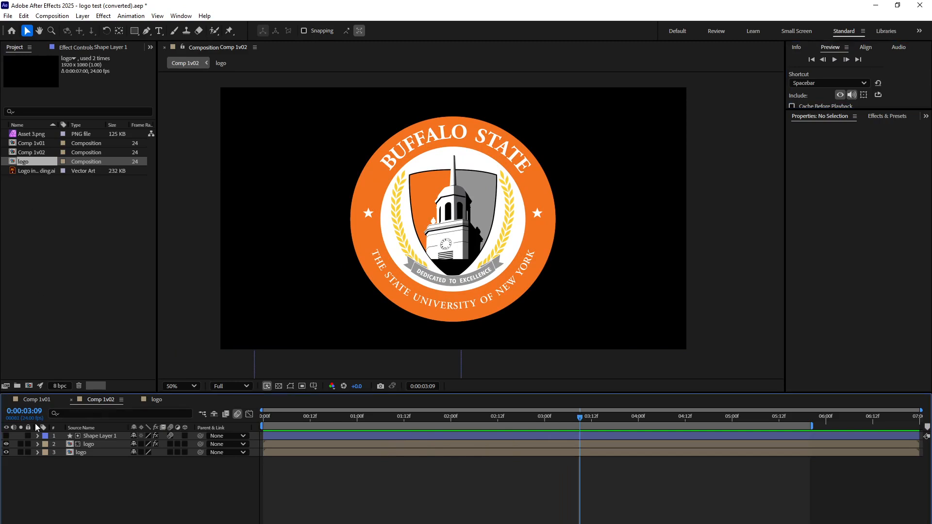
click(88, 281)
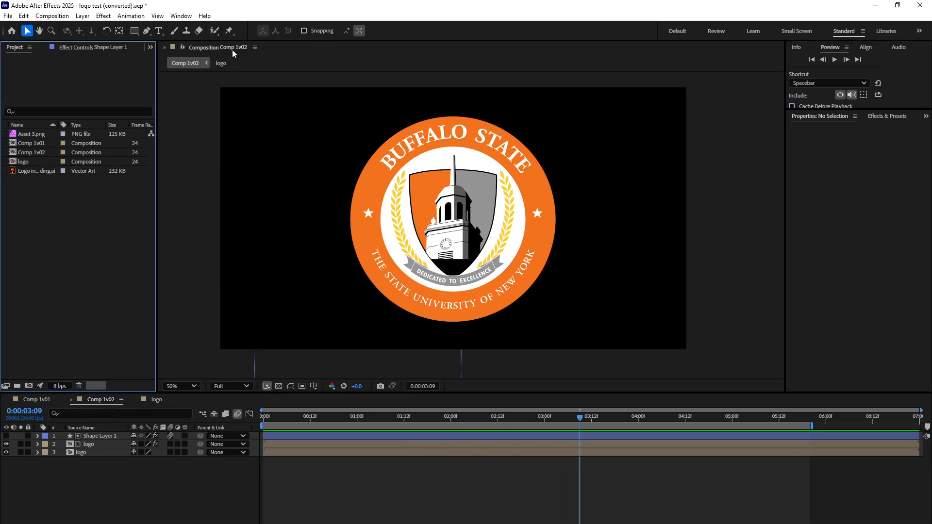
click(32, 151)
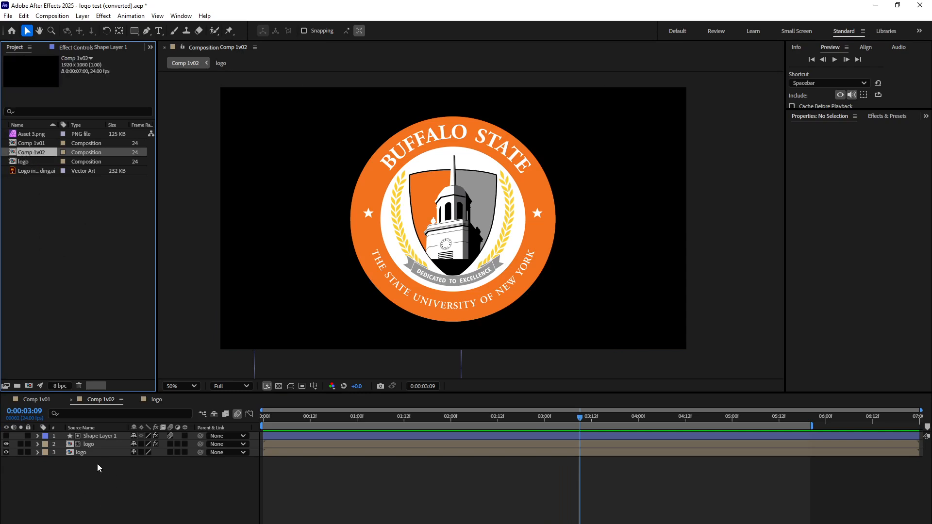
drag(128, 517, 83, 454)
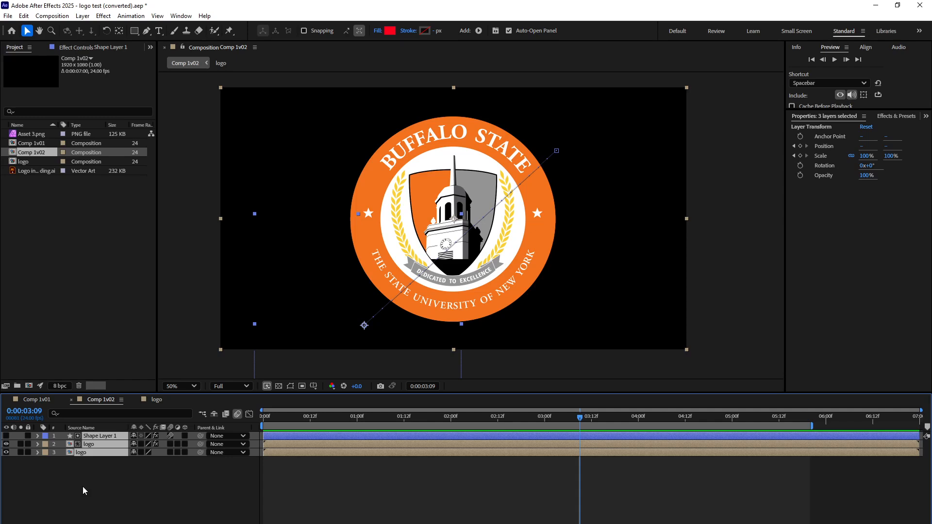
right_click(94, 451)
click(158, 387)
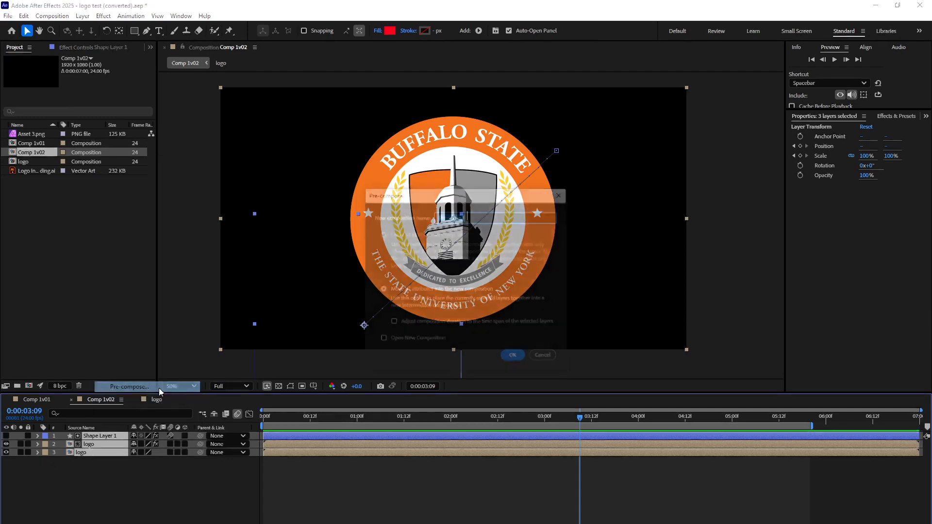
text(ff)
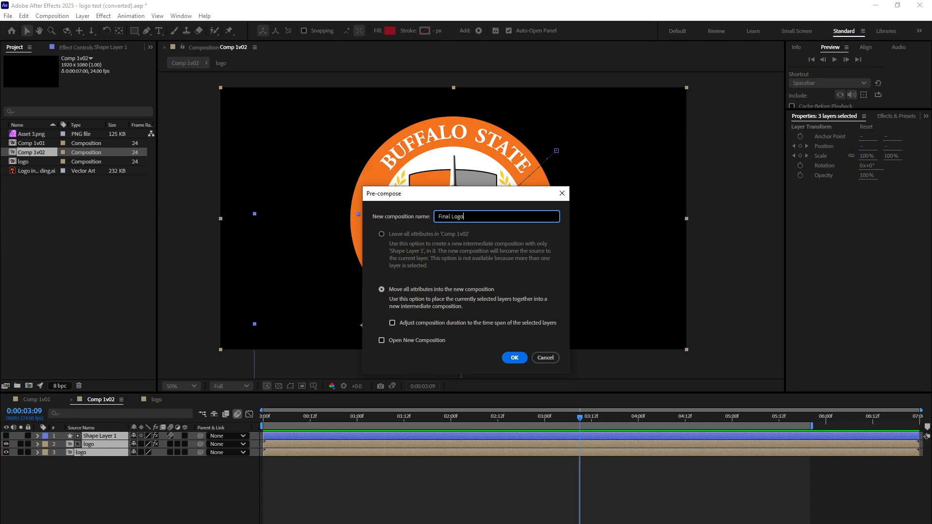
click(514, 357)
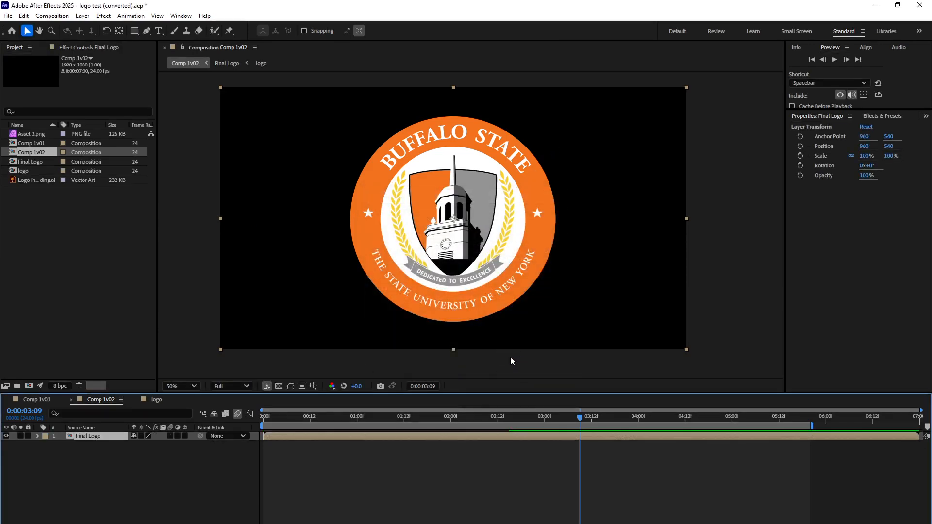
Deselect the Final Logo layer and open the settings for a new composition.
click(29, 161)
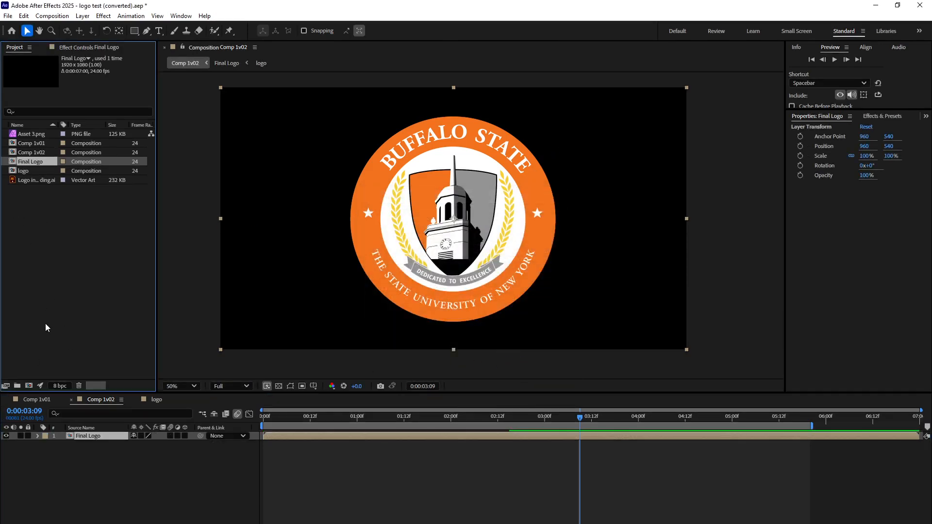
click(179, 170)
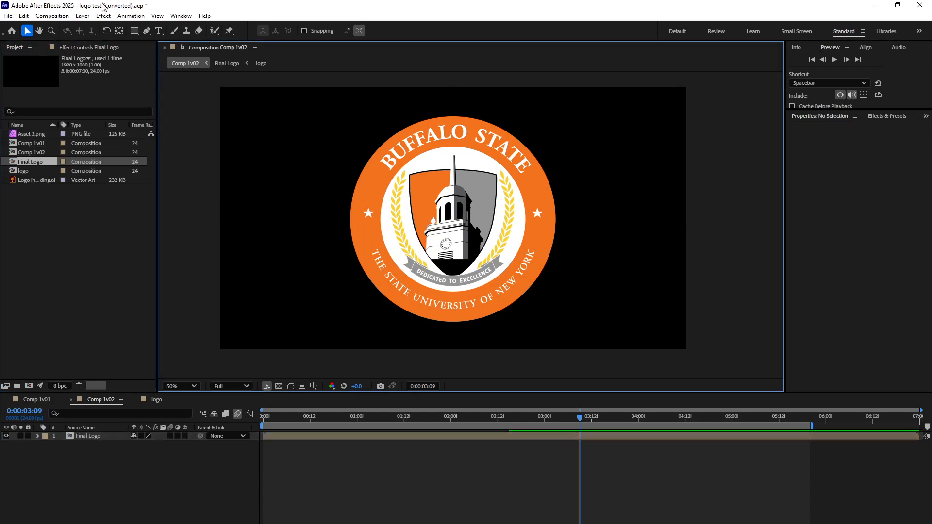
click(52, 16)
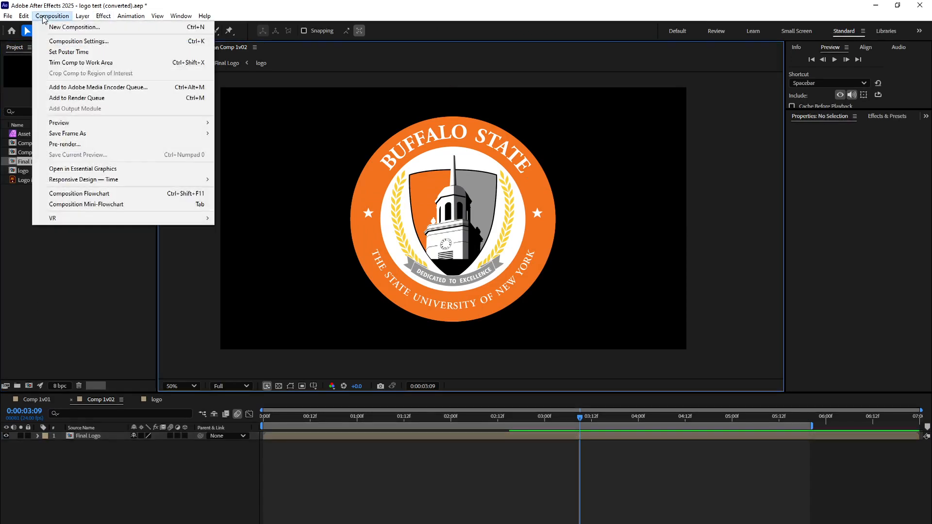
click(61, 42)
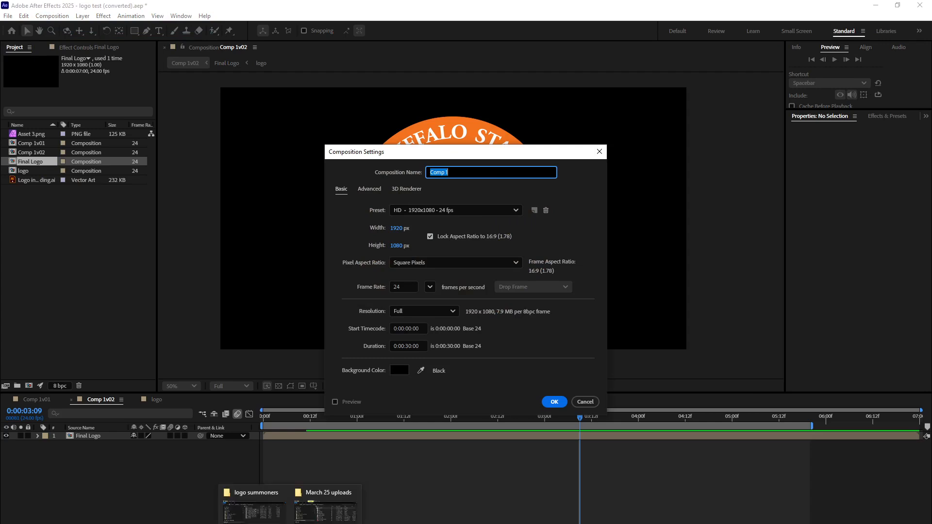
Switch to File Explorer and go to the logo summoners folder inside March 25 Projects on the H: drive.
click(334, 502)
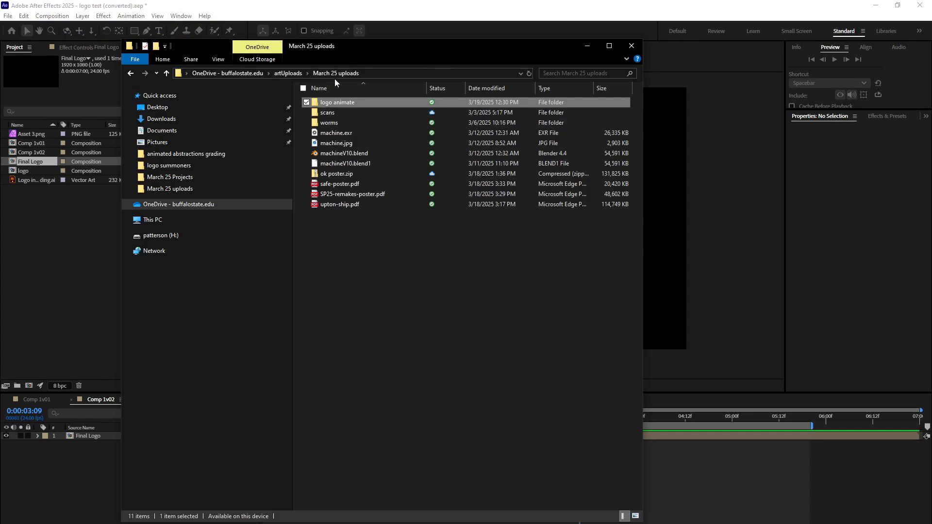
click(209, 235)
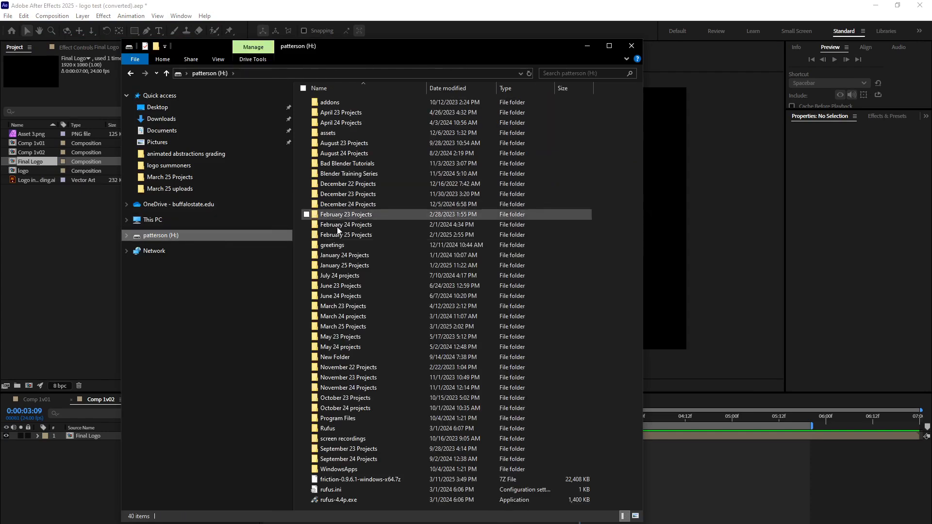
double_click(352, 325)
click(352, 325)
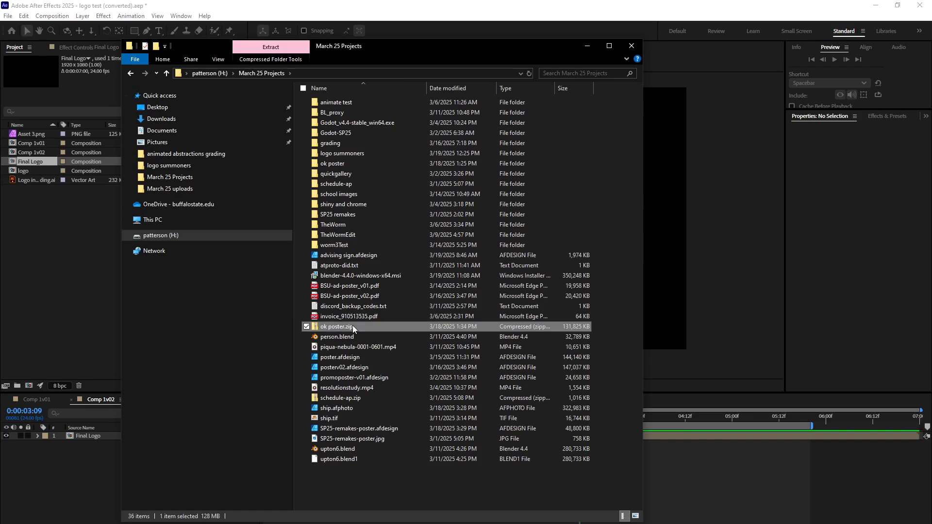
click(357, 153)
double_click(357, 153)
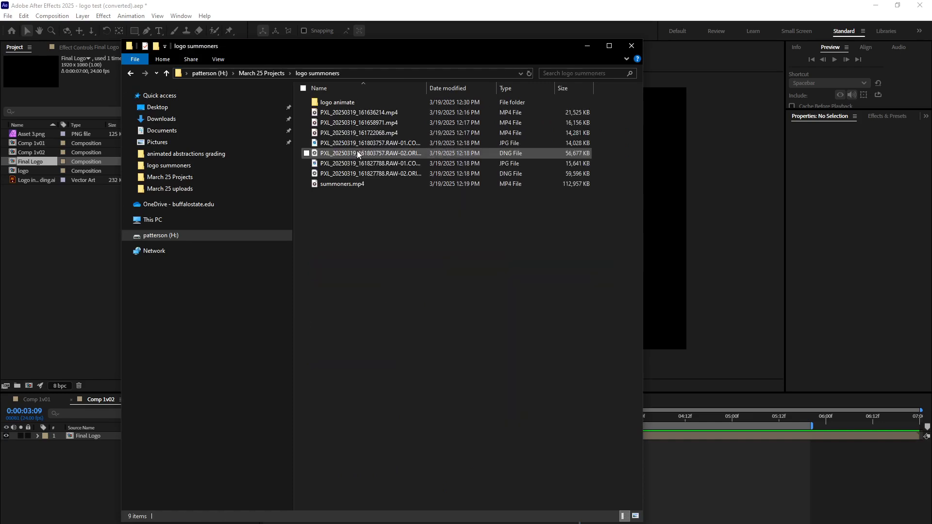
Check the frame size, frame rate and length of summoners.mp4 in its file properties.
click(357, 153)
click(346, 191)
click(342, 184)
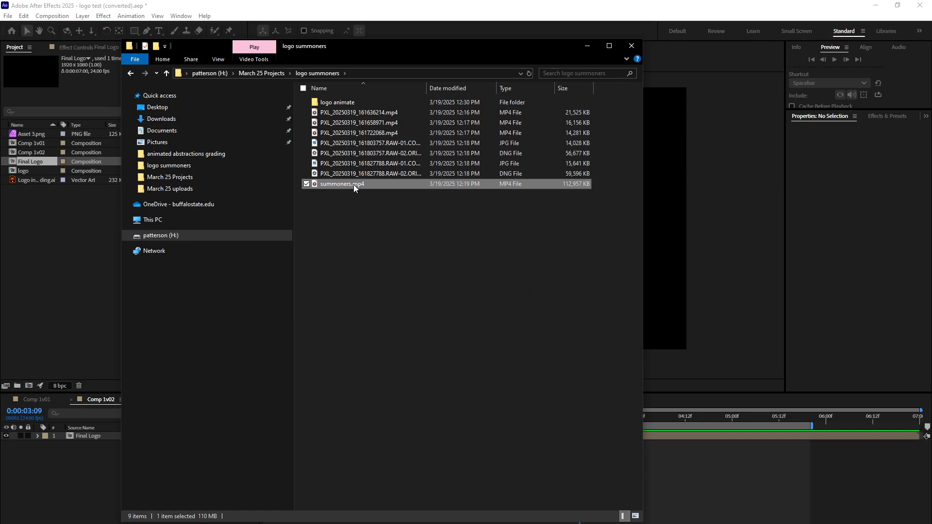
right_click(353, 184)
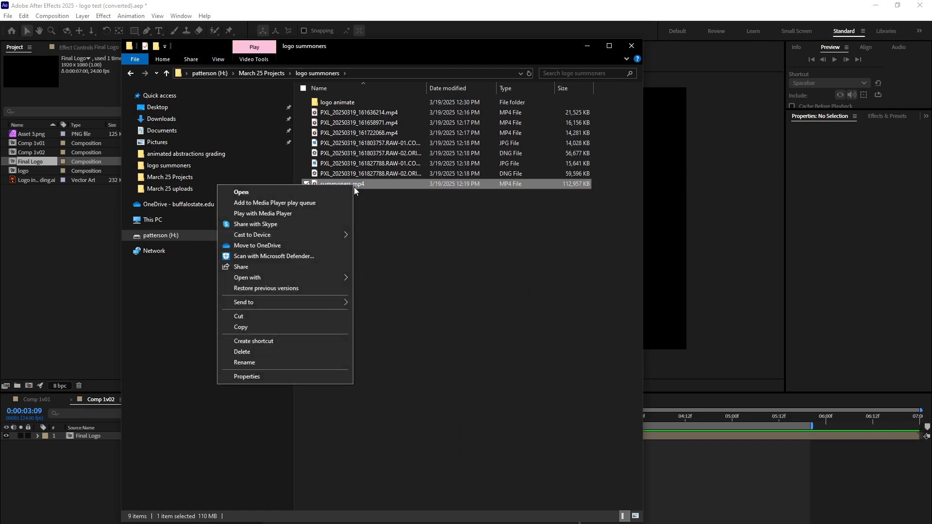
click(304, 377)
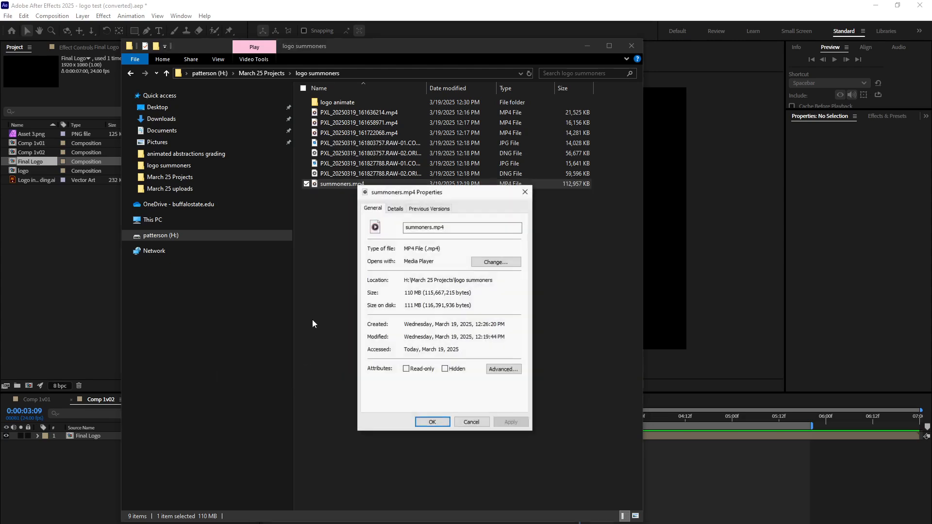
click(395, 208)
scroll(422, 296, down, 3)
scroll(422, 296, up, 3)
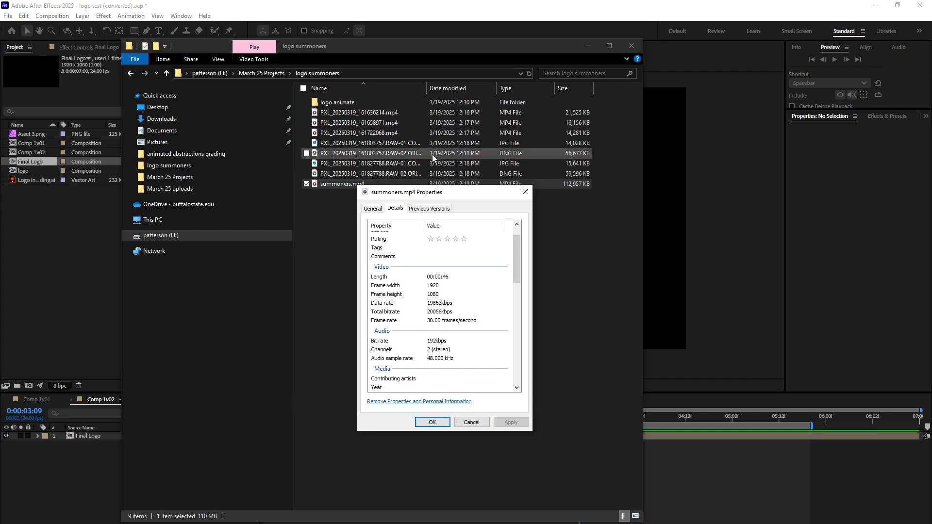
click(479, 421)
click(461, 389)
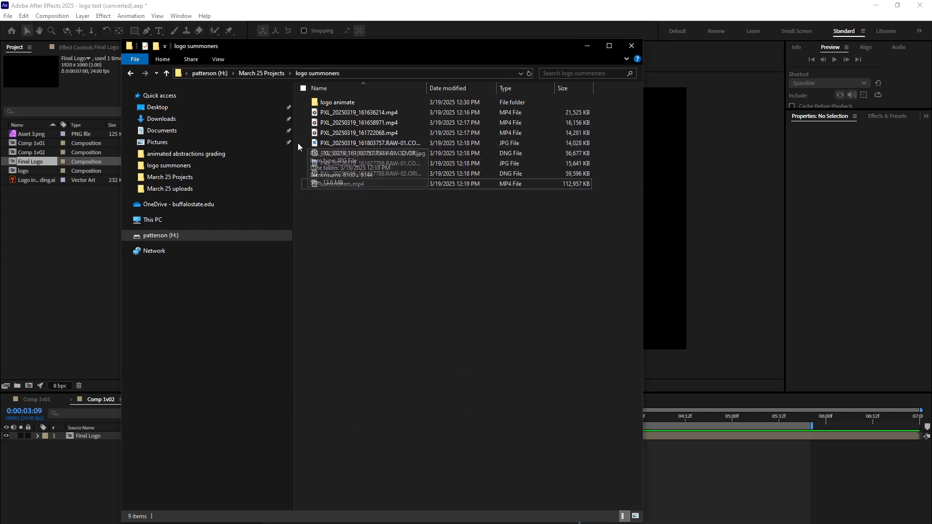
click(342, 135)
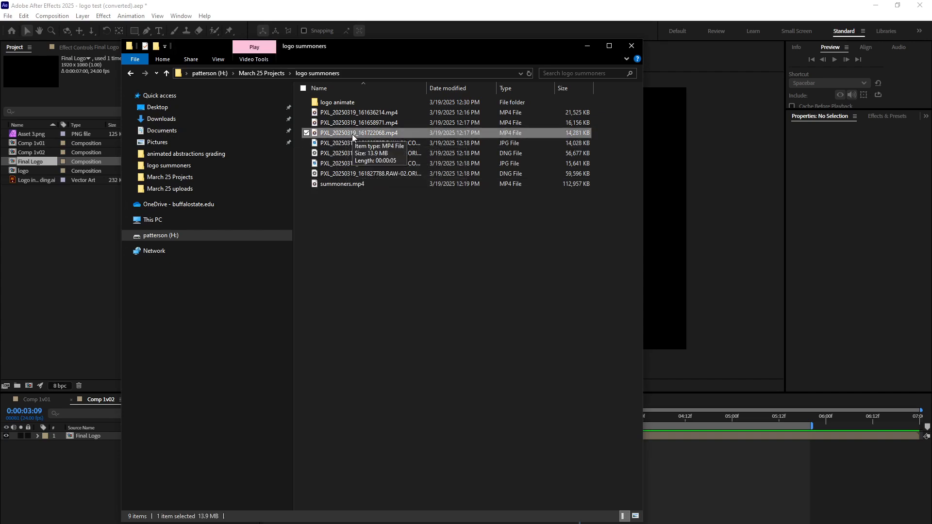
right_click(374, 130)
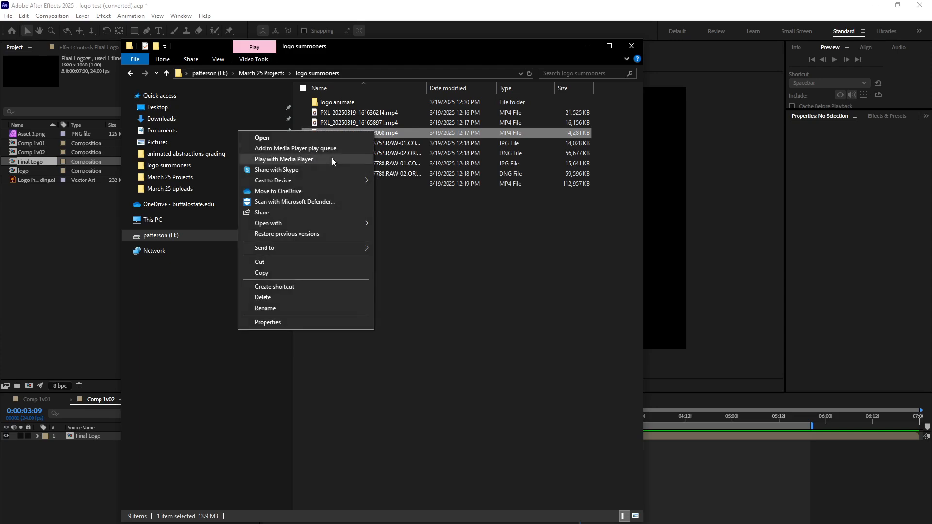
mouse_move(316, 223)
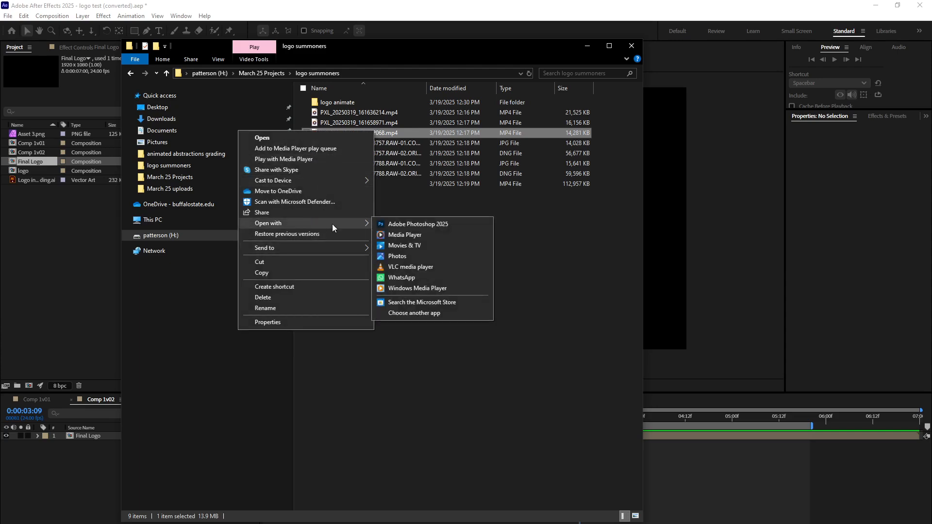
click(595, 203)
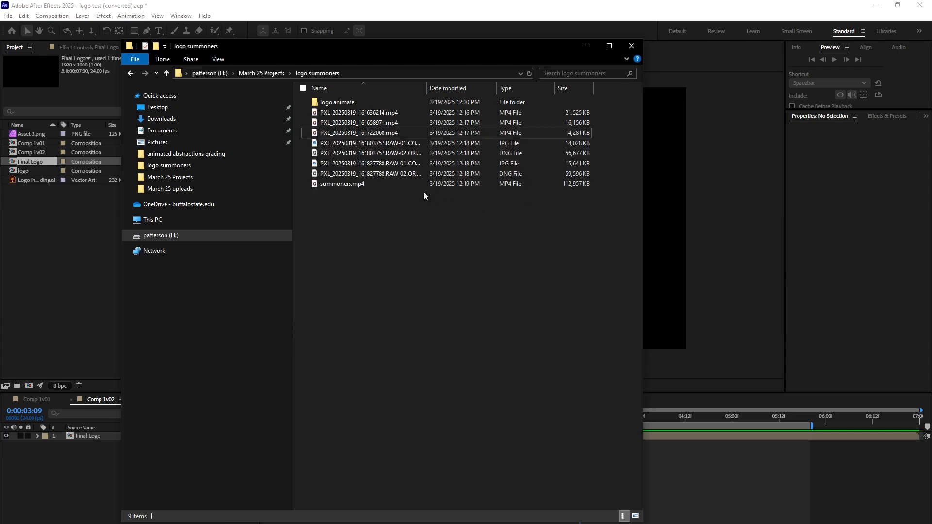
Select summoners.mp4 and the three PXL MP4 clips in the logo summoners folder.
click(364, 186)
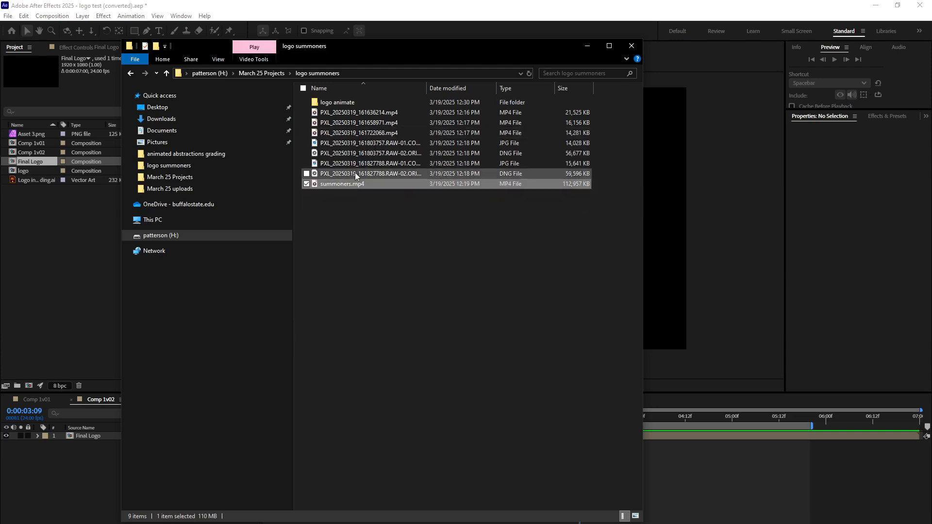
ctrl+click(349, 133)
ctrl+click(342, 123)
ctrl+click(339, 112)
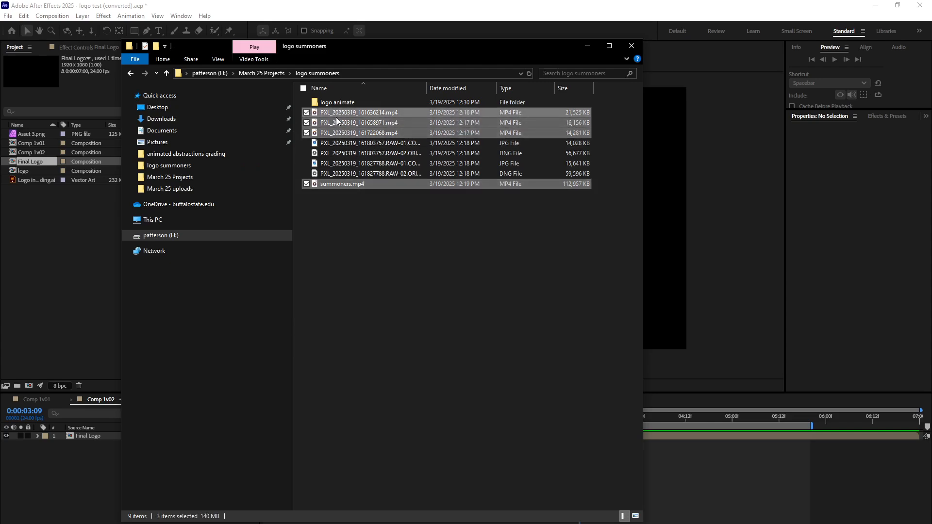
Try to bring the four selected clips into the After Effects project.
drag(341, 184, 75, 258)
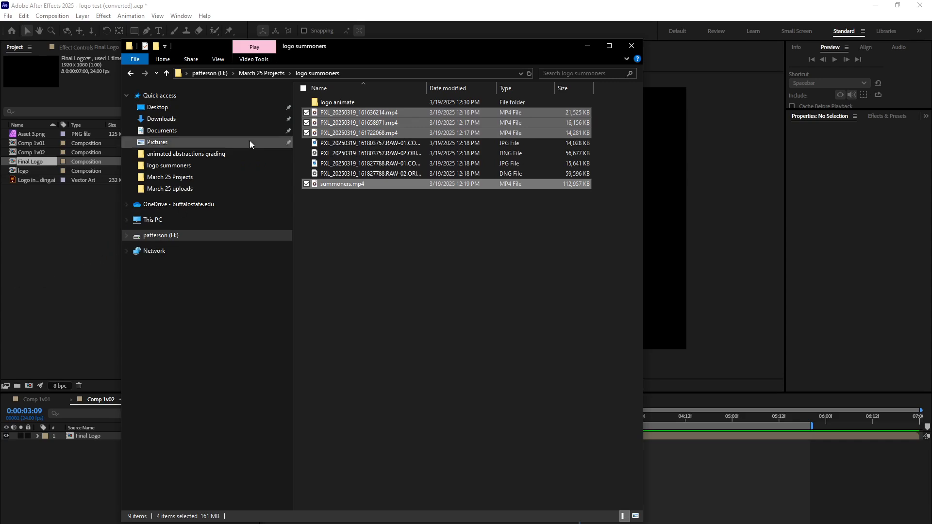
drag(332, 60, 422, 67)
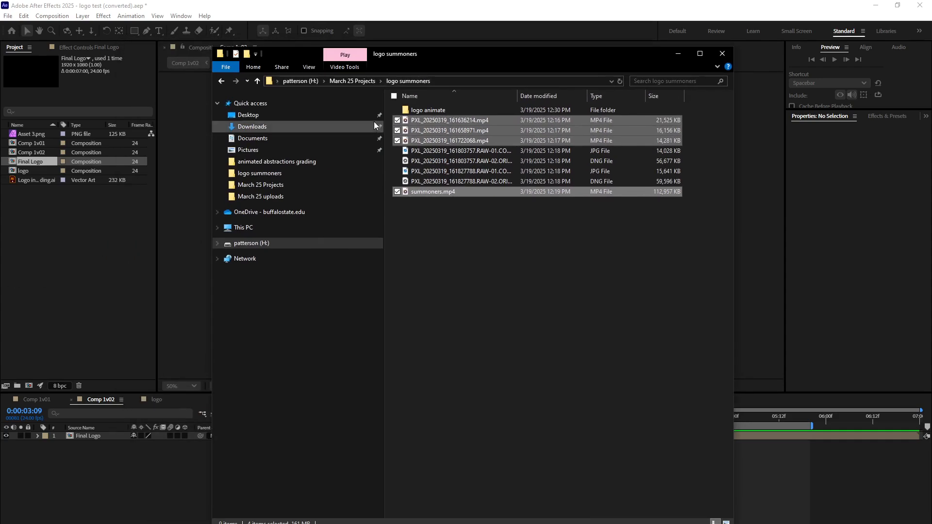
drag(437, 120, 121, 233)
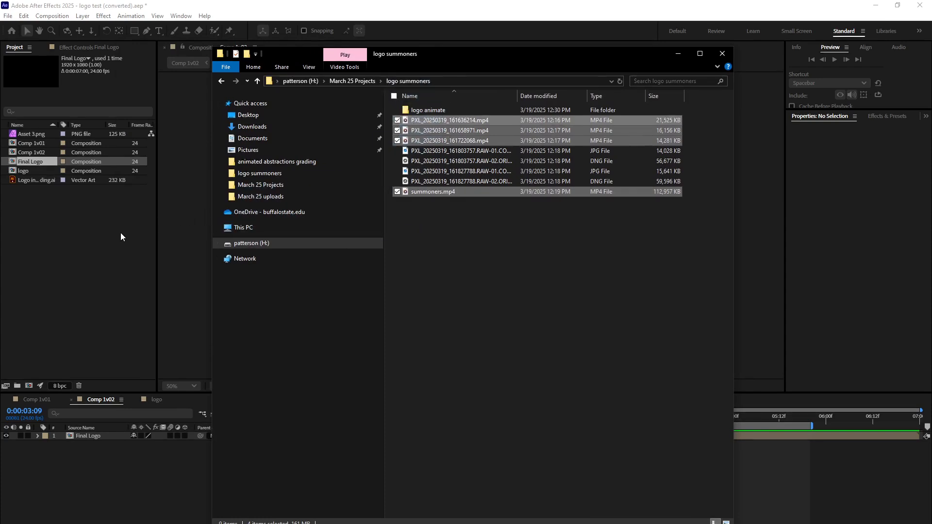
Switch back to After Effects and create a 1920x1080, 24 fps, 30-second composition with the default name.
click(92, 205)
key(ctrl+n)
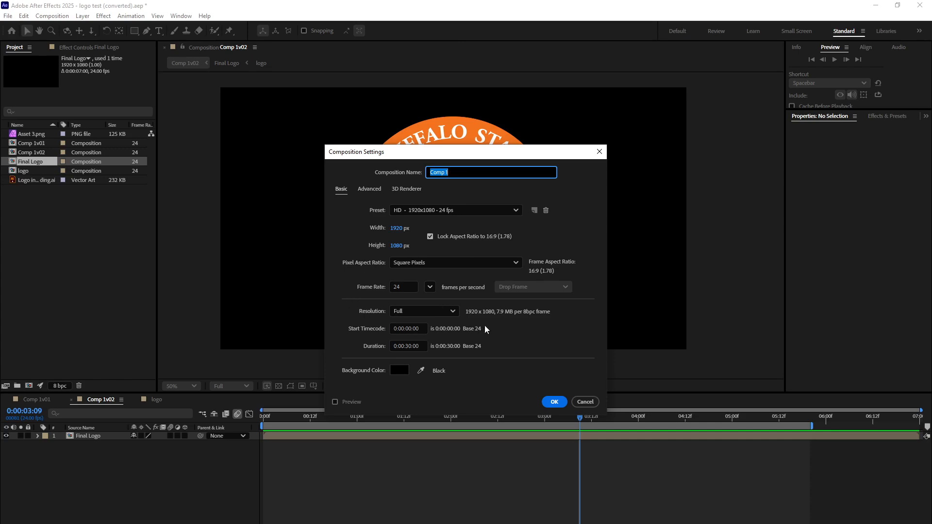
click(556, 404)
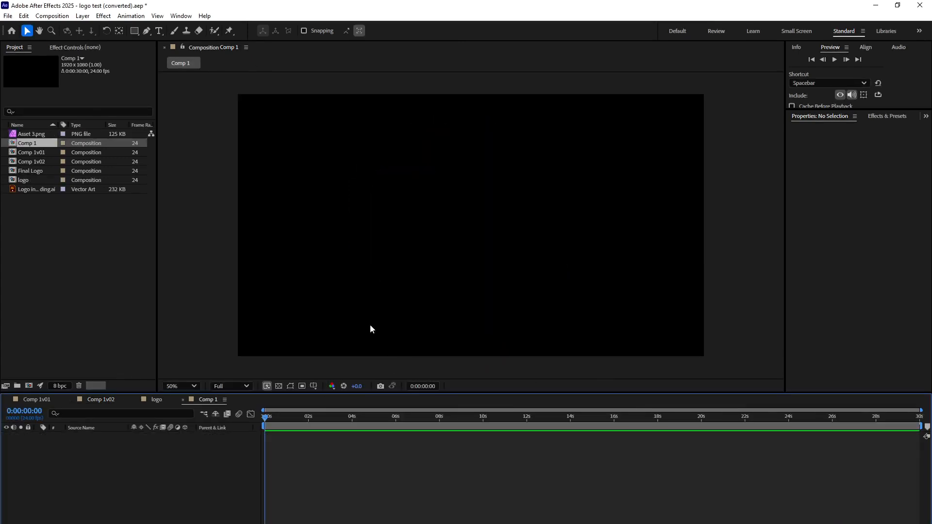
Import the four selected MP4 clips from the logo summoners folder into the project.
key(alt+Tab)
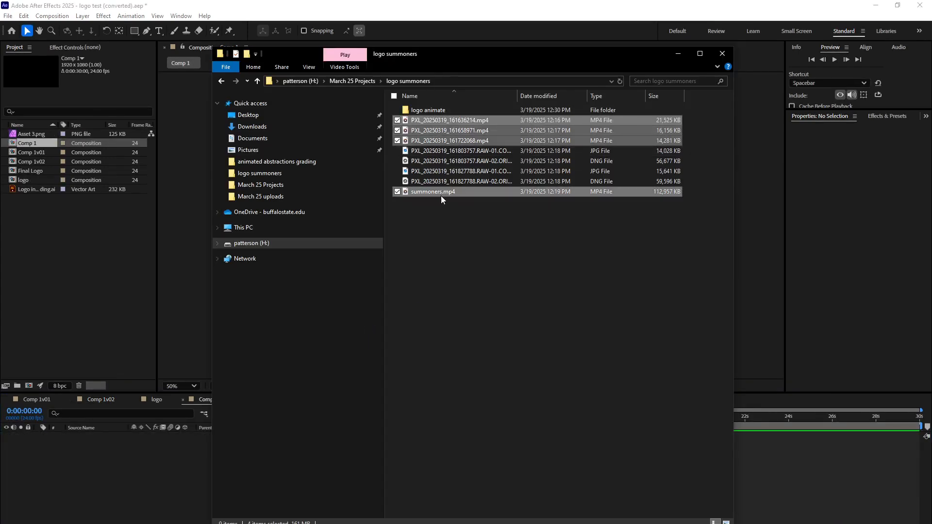
drag(435, 191, 53, 273)
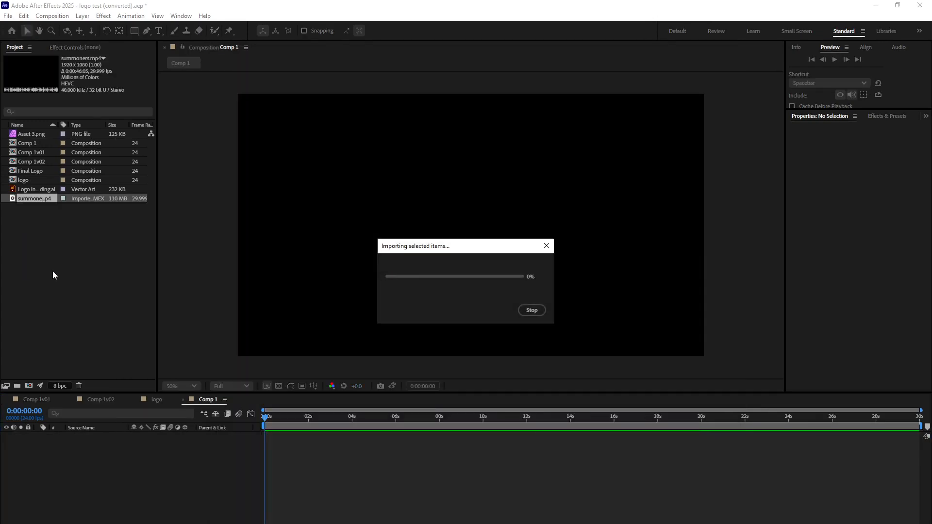
click(52, 270)
Look through the imported PXL clips and add PXL_20250319_161636214.mp4 to Comp 1 as a layer.
click(15, 217)
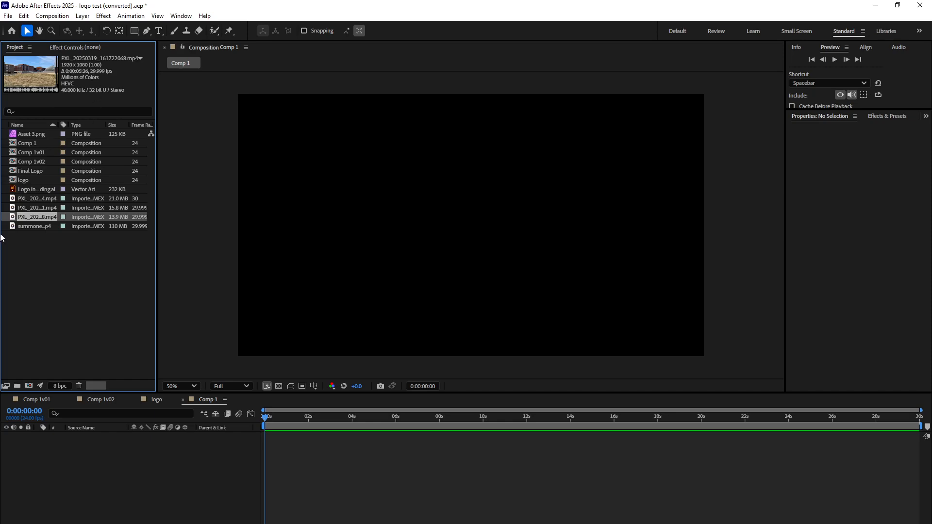
click(31, 208)
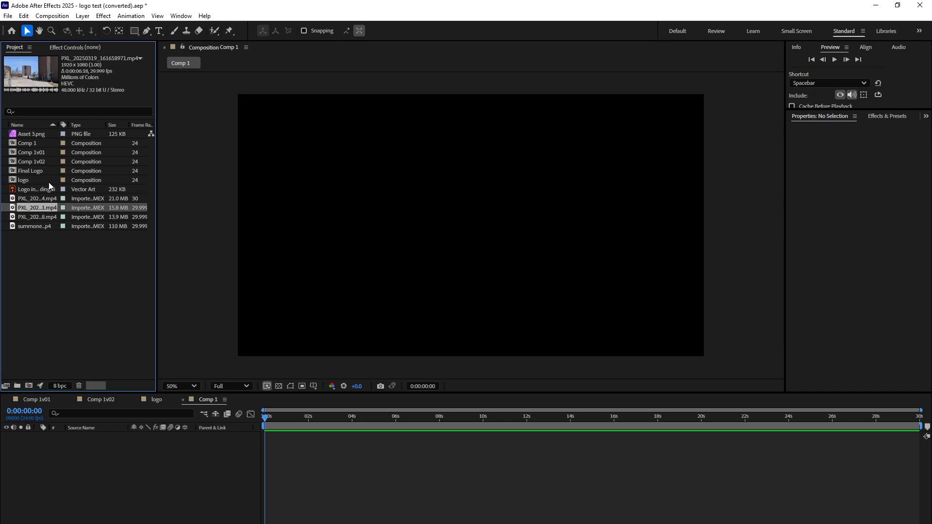
click(42, 198)
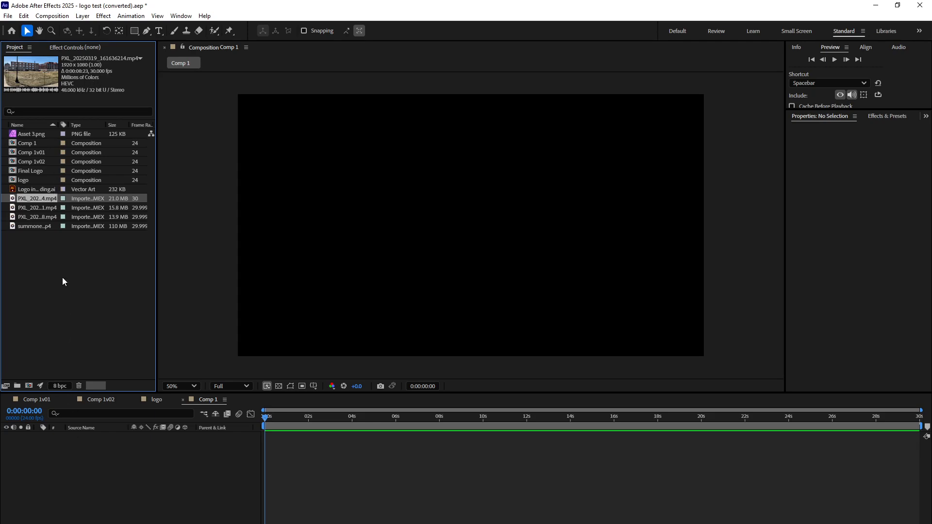
drag(14, 199, 116, 473)
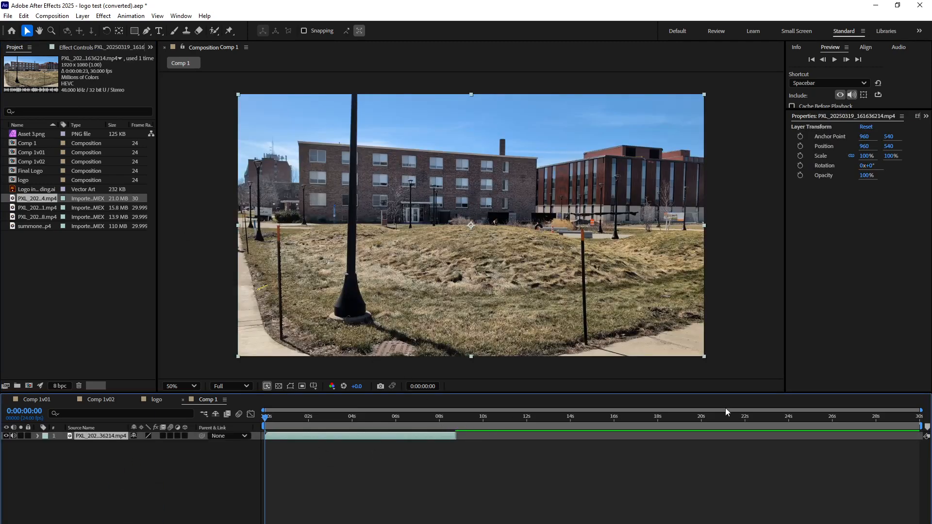
Shorten Comp 1's work area to the end of the clip and preview the footage.
drag(921, 426, 457, 426)
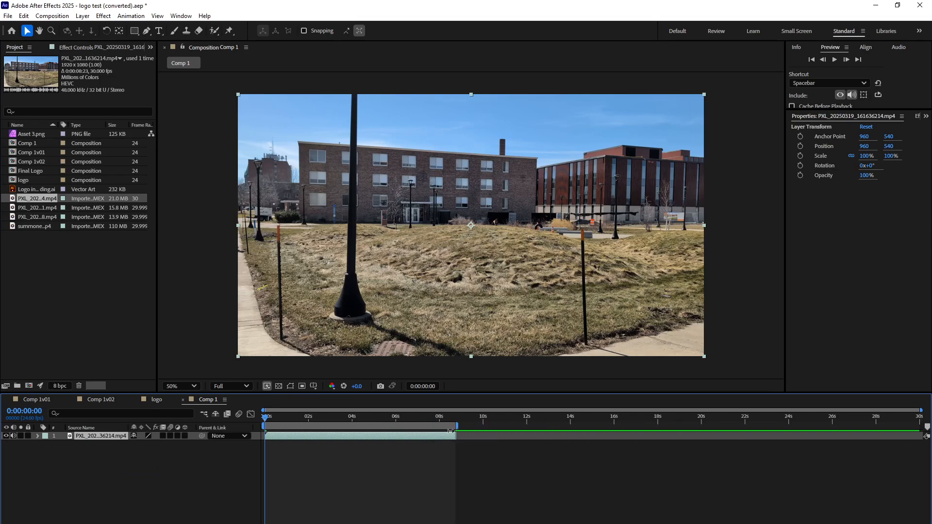
click(834, 59)
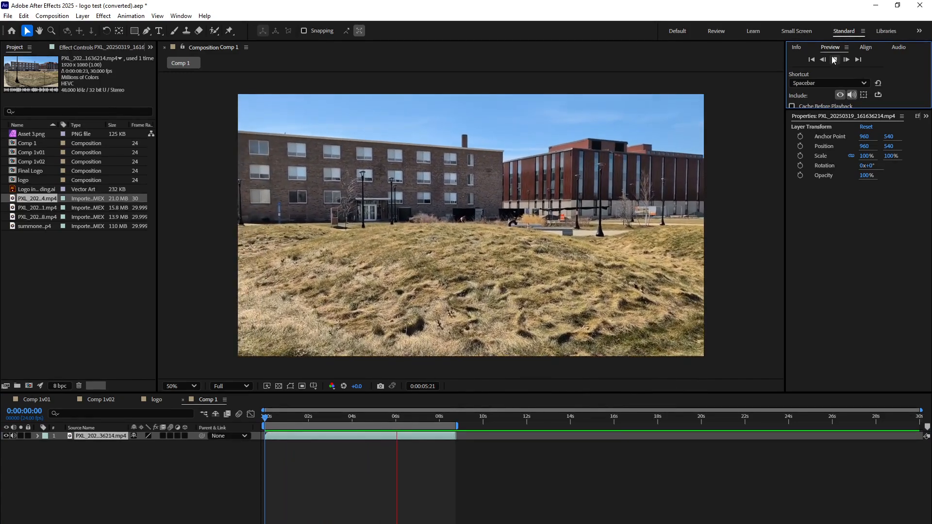
click(468, 95)
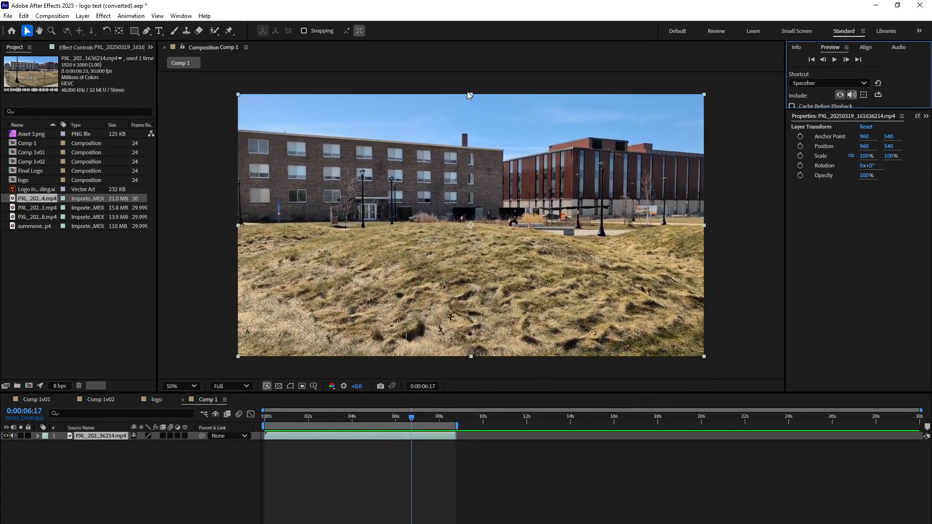
Save the project as summoners v01 in the logo test folder.
click(8, 15)
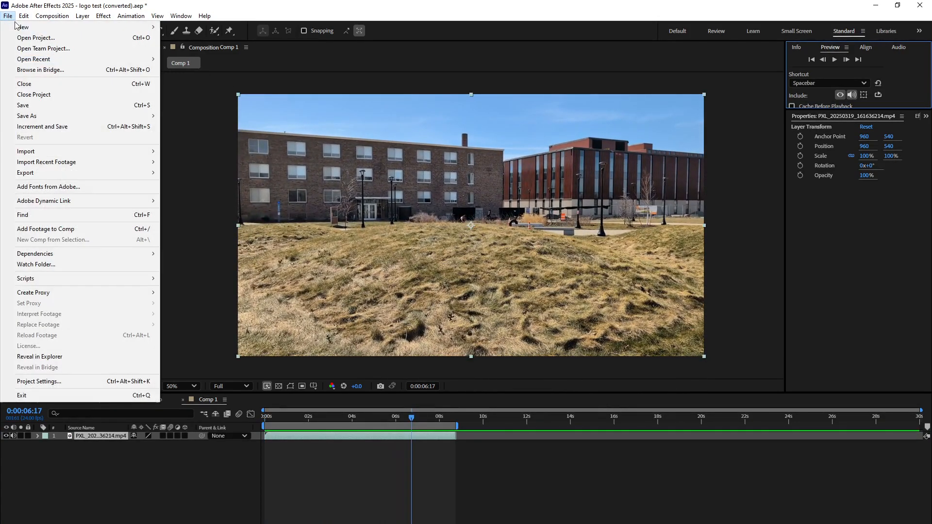
click(43, 108)
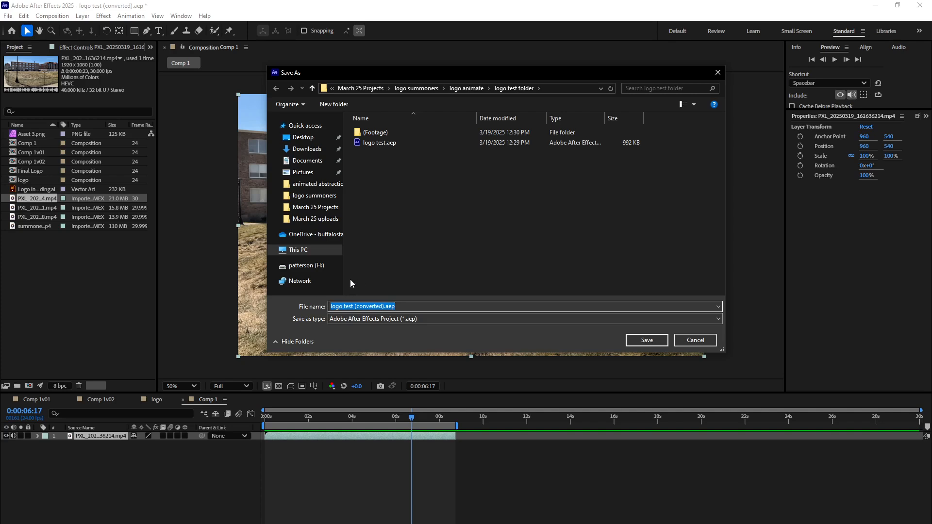
click(360, 306)
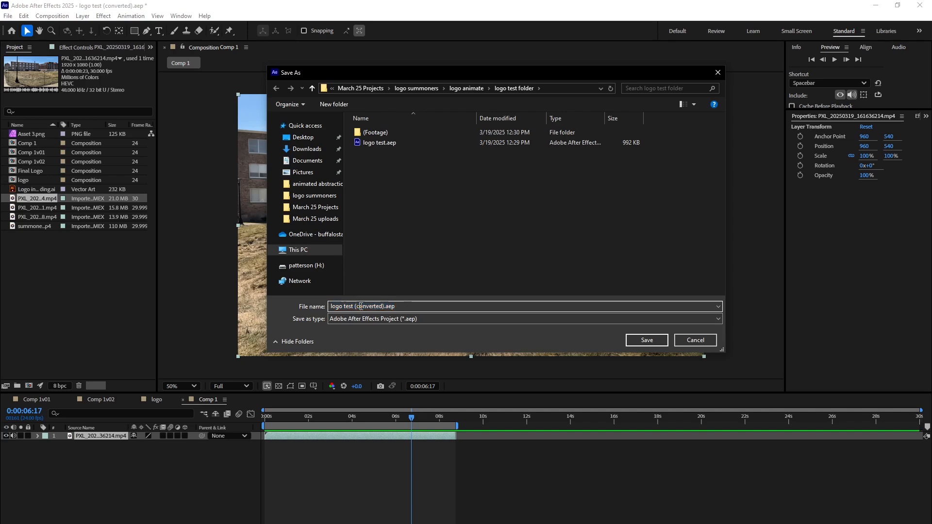
drag(383, 306, 293, 308)
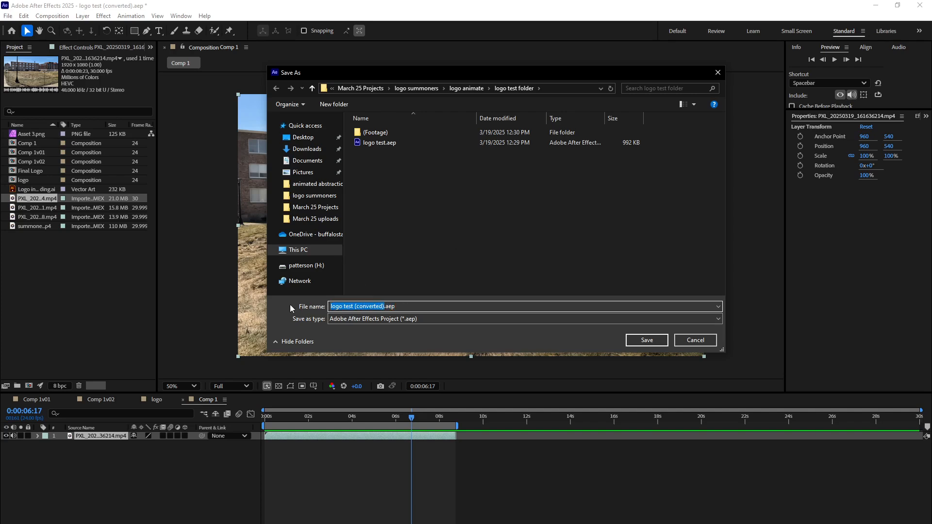
text(summoners v01)
click(636, 339)
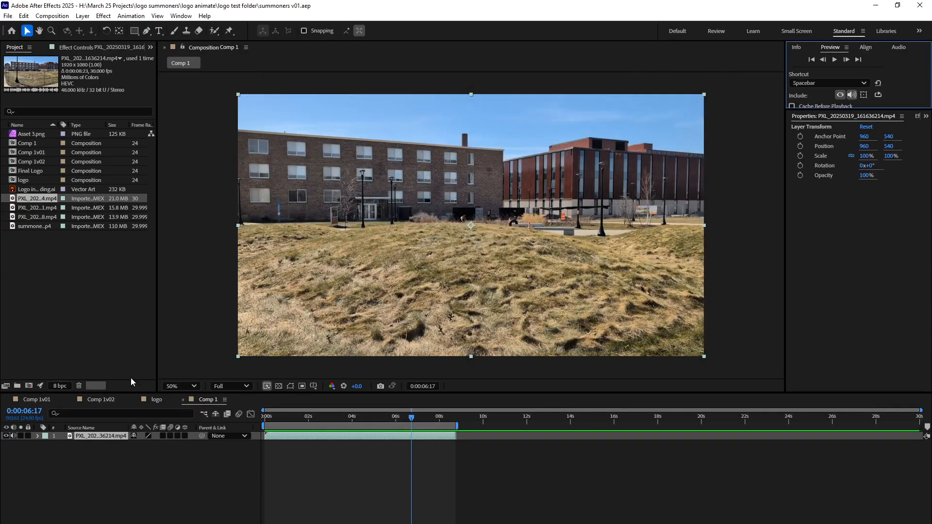
Run Track Camera on the PXL clip layer in Comp 1.
right_click(95, 435)
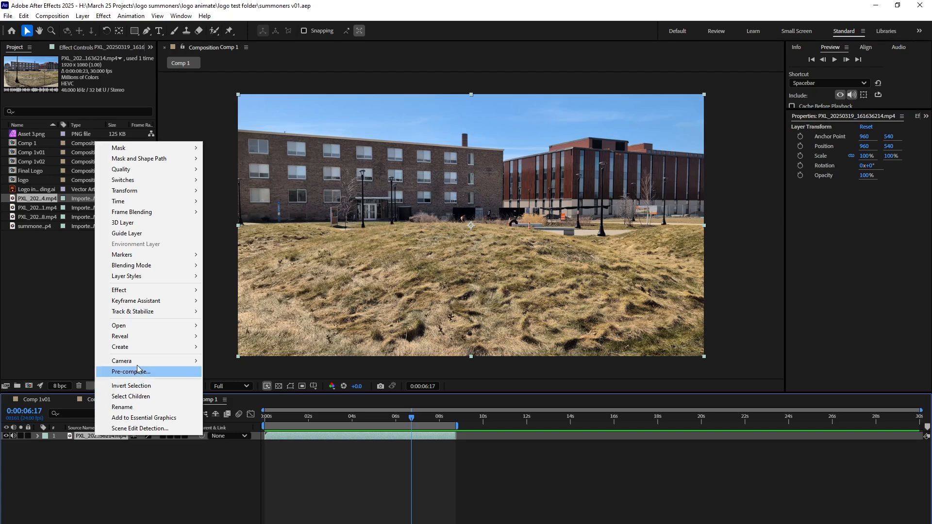
mouse_move(136, 362)
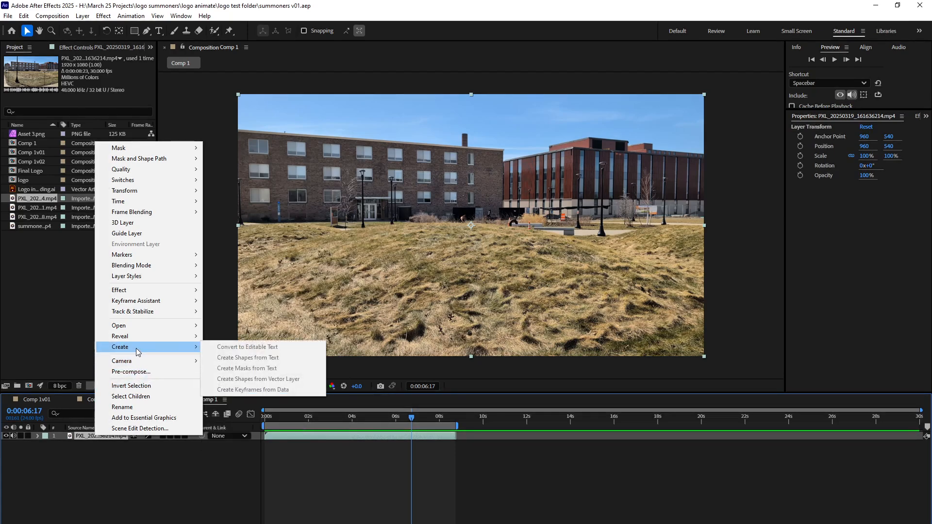
mouse_move(141, 311)
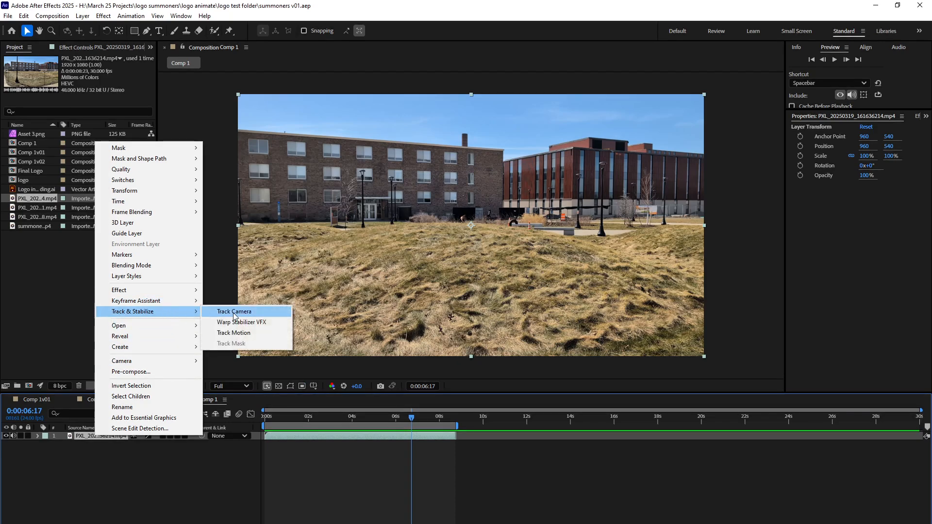
click(235, 313)
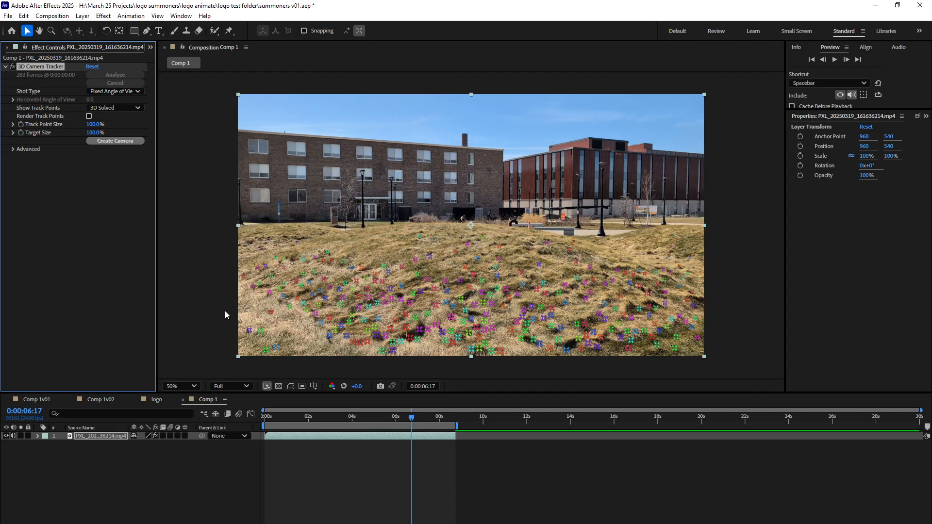
Return to the start of the composition, create a camera from the 3D Camera Tracker and select it.
drag(412, 417, 263, 443)
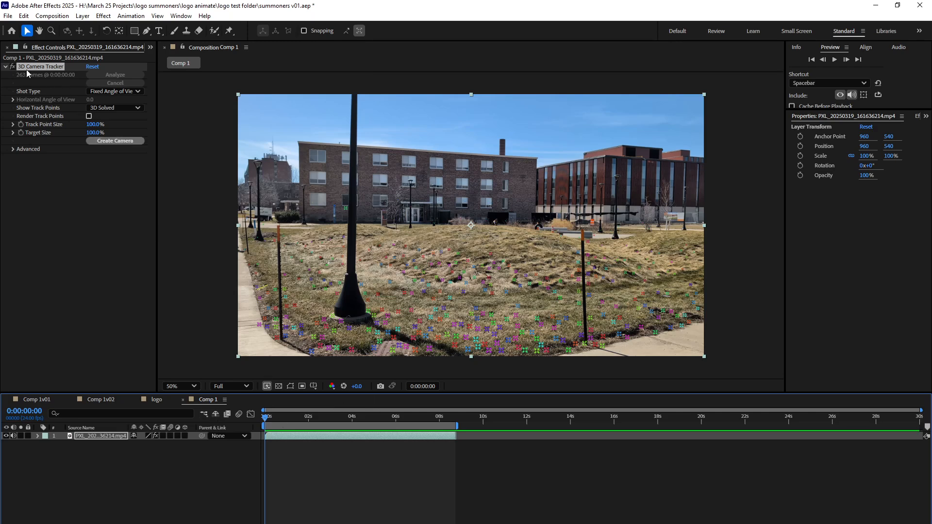
click(109, 140)
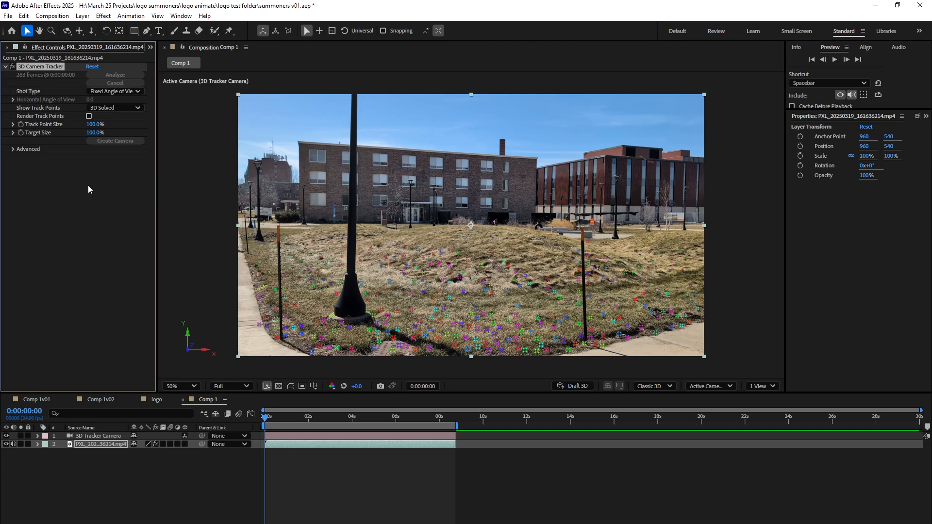
click(91, 436)
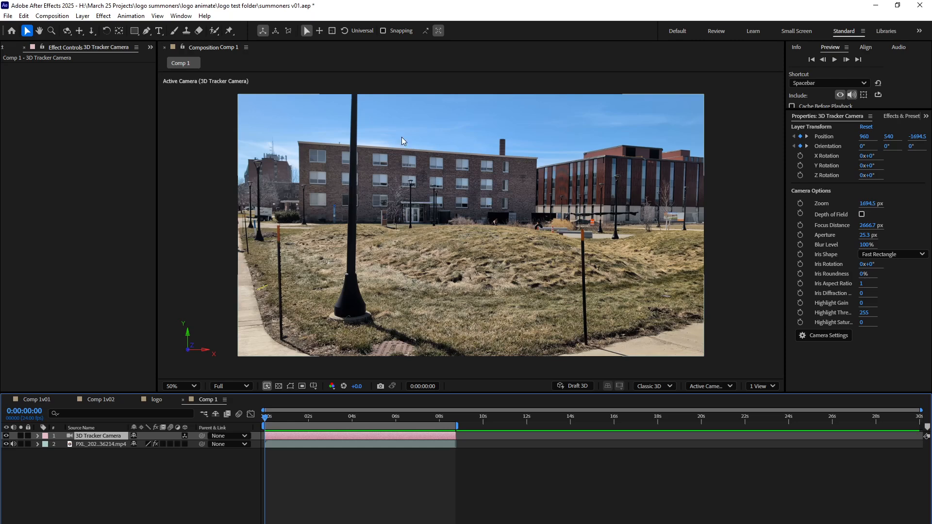
Show the composition in 2 Views, deselect the camera and fit the footage within both views.
click(755, 386)
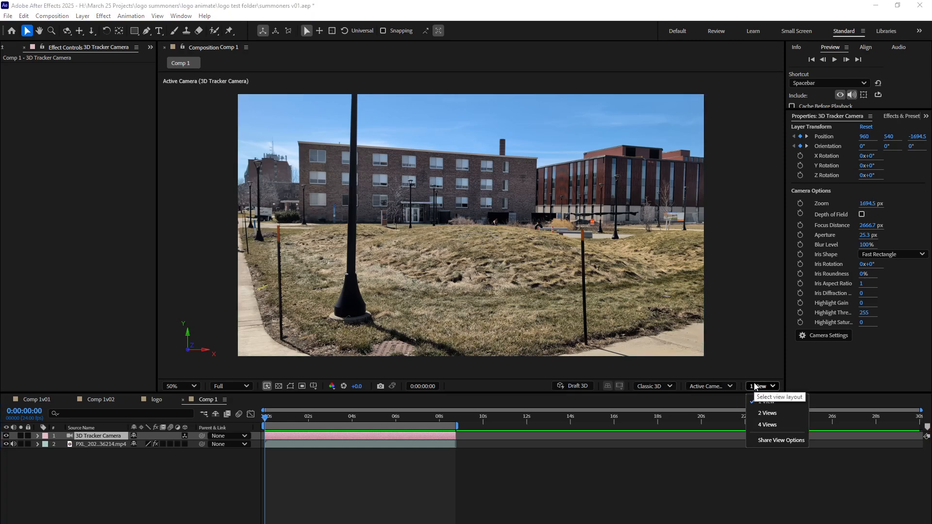
click(765, 417)
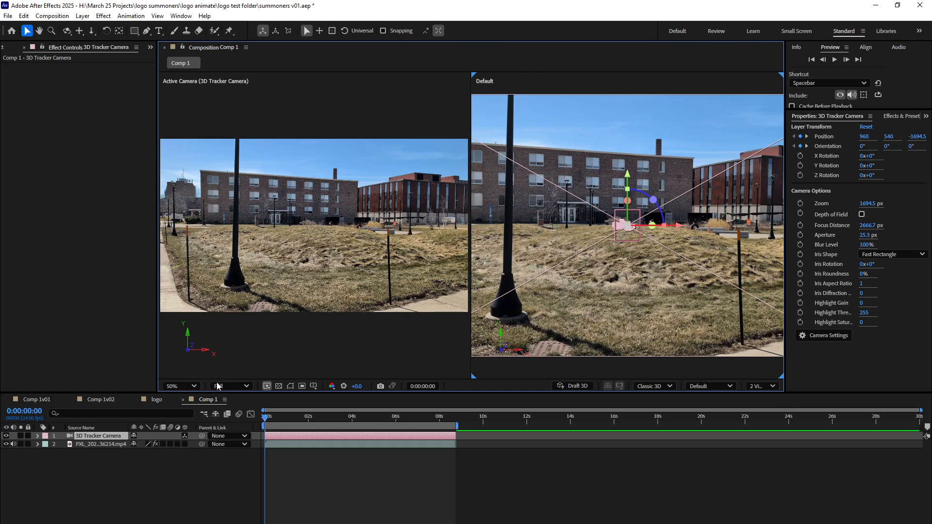
click(222, 93)
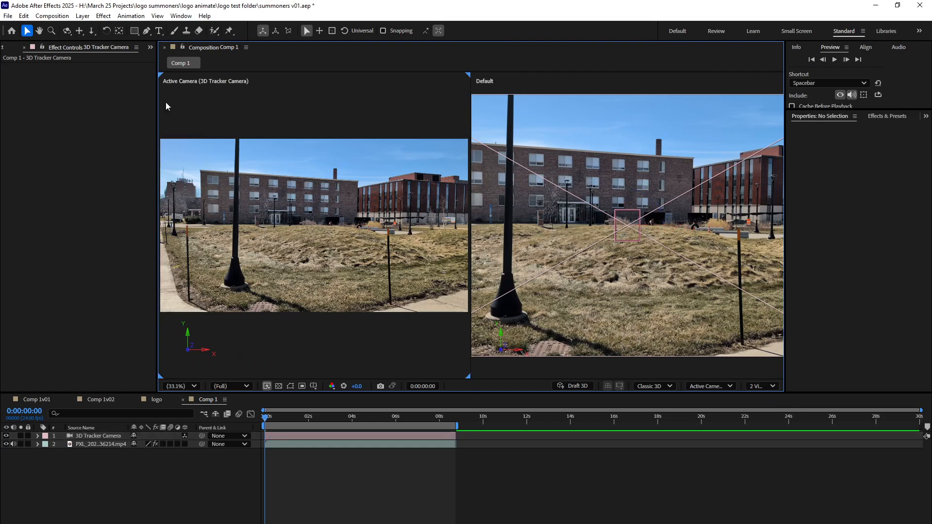
scroll(228, 121, down, 4)
scroll(233, 133, up, 4)
scroll(612, 207, down, 2)
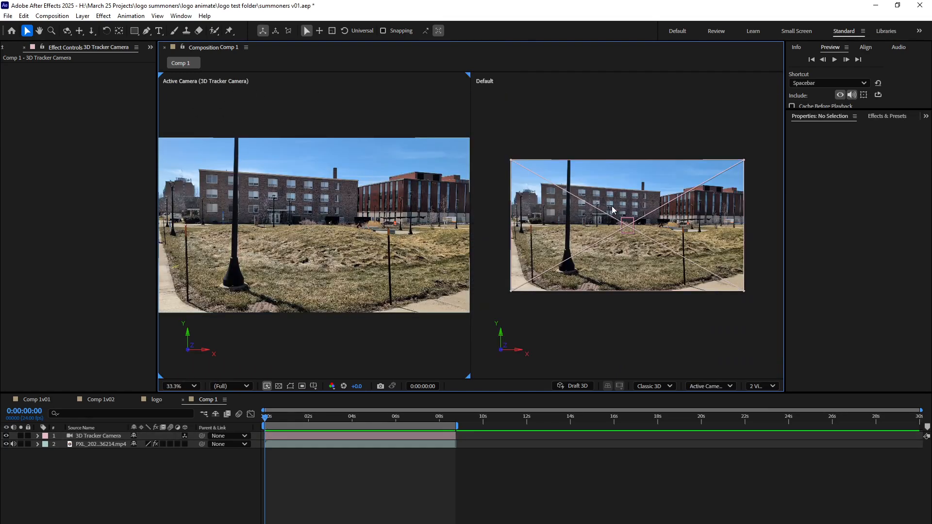
Change the Active Camera view to Top and scrub through the timeline to examine the tracked camera's movement.
click(723, 386)
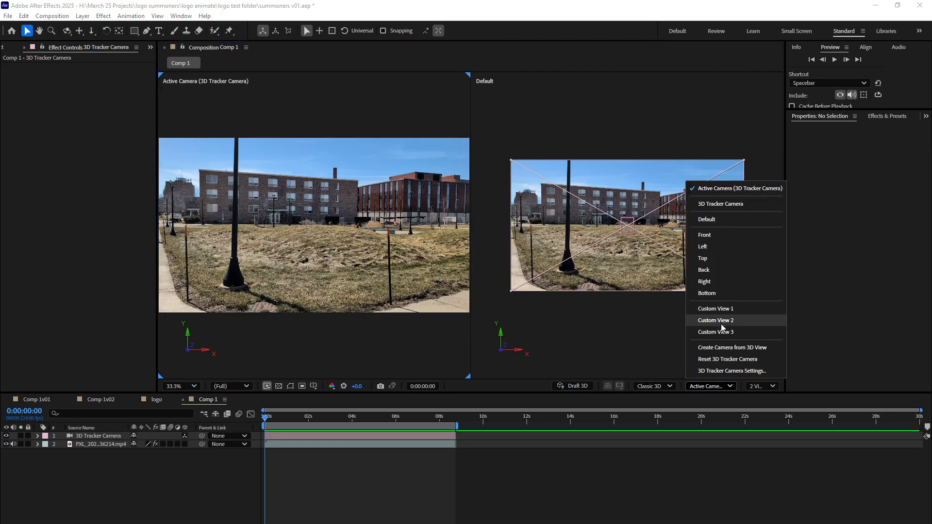
click(713, 257)
scroll(374, 240, down, 4)
scroll(370, 240, up, 1)
scroll(256, 187, up, 1)
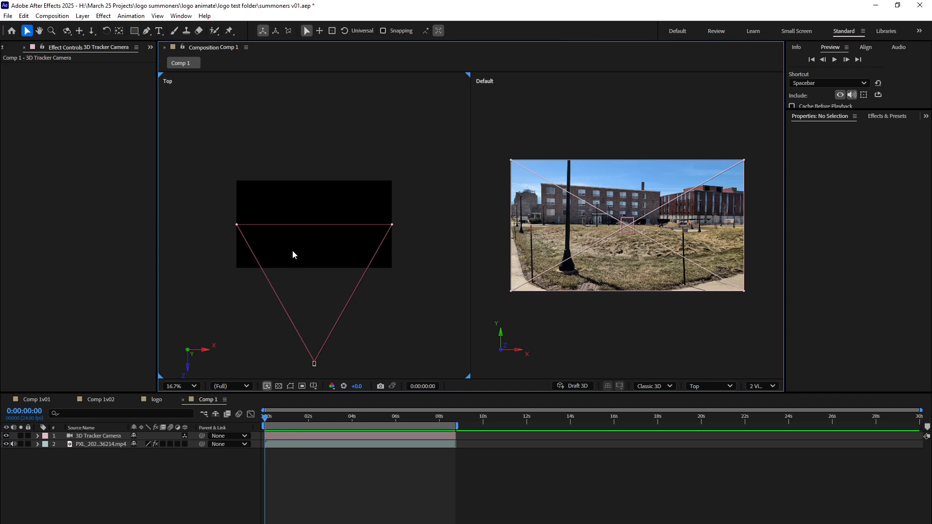
drag(266, 417, 258, 495)
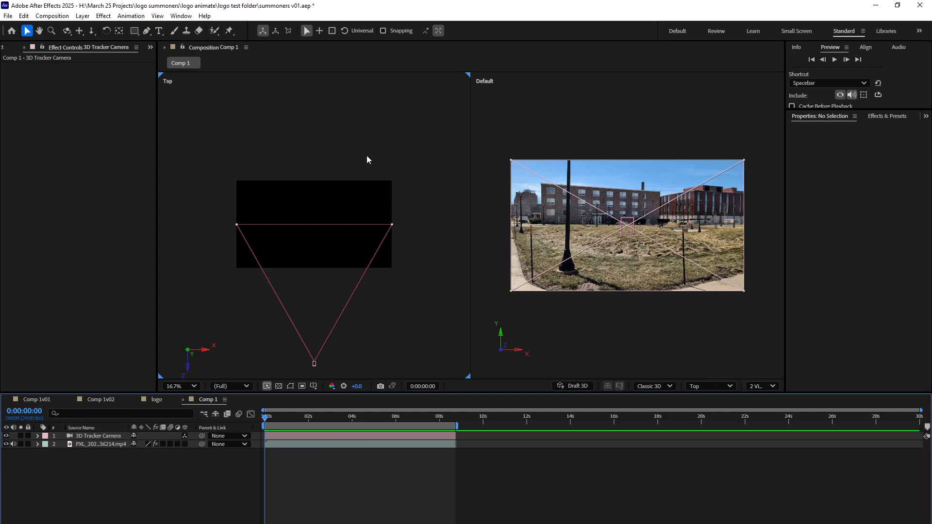
Draw a red rectangle shape about 692 by 596 px over the middle of the footage and make its layer 3D.
click(135, 32)
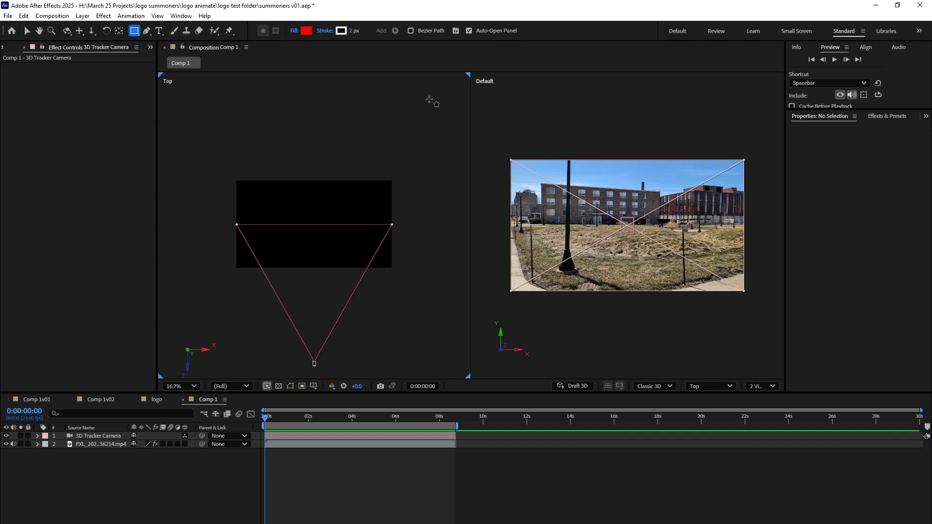
click(630, 230)
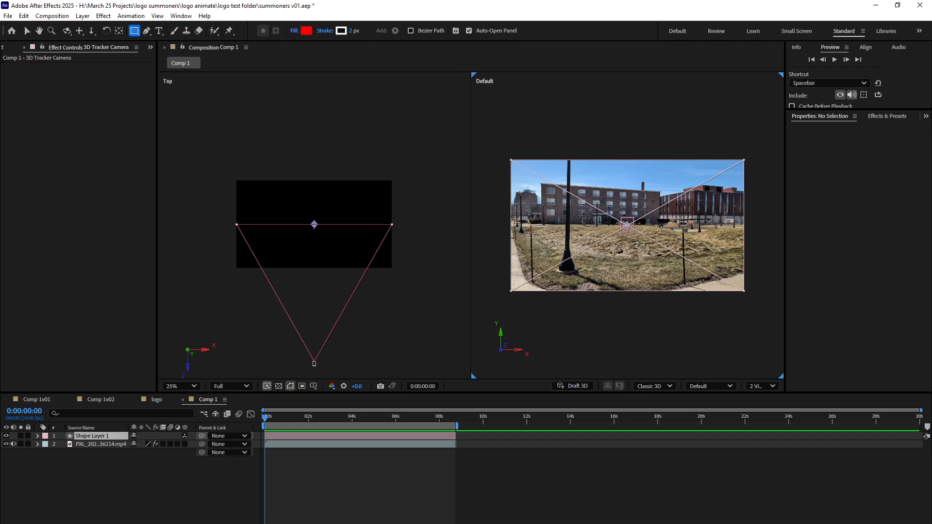
drag(578, 184, 662, 256)
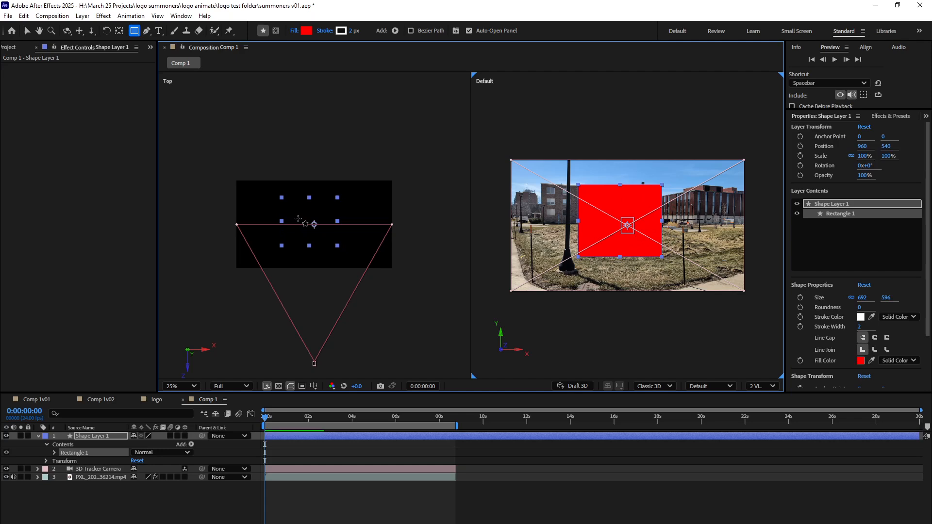
click(94, 436)
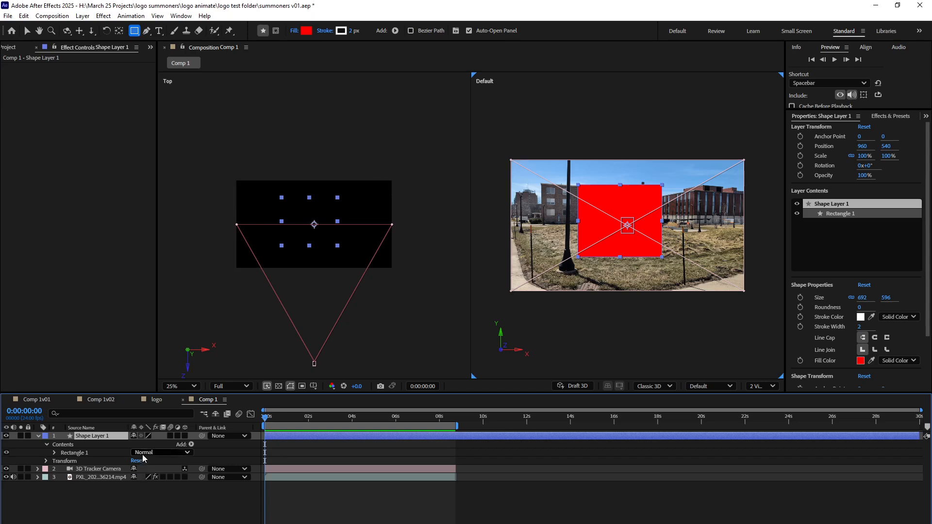
click(185, 436)
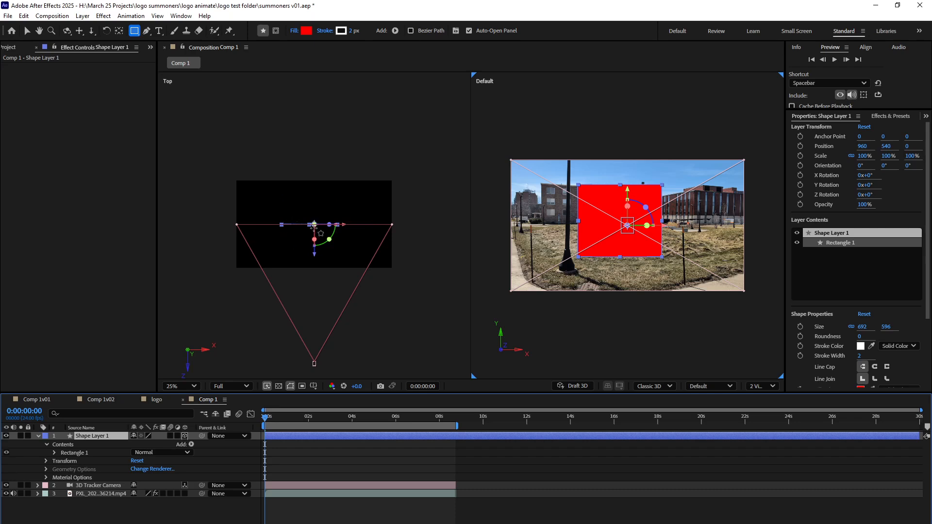
Push the red rectangle away from the camera to about Z 365, preview briefly and deselect it.
key(v)
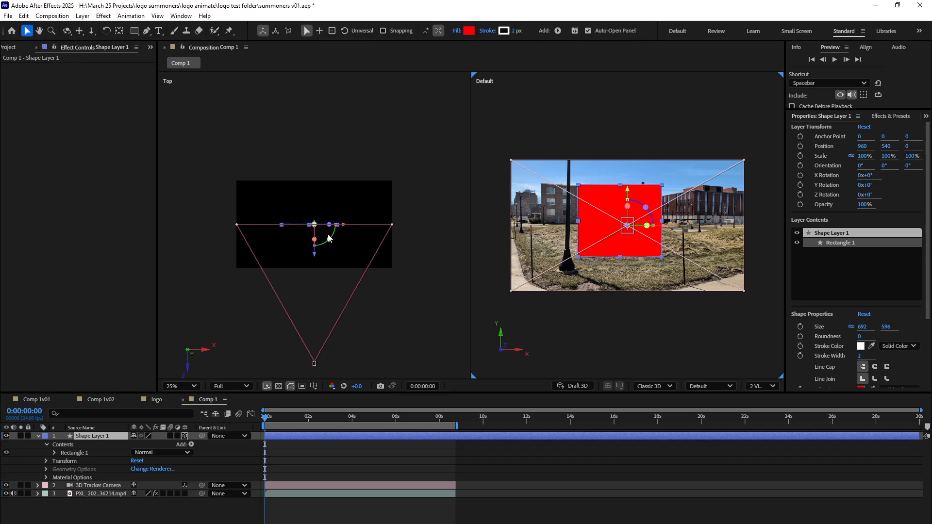
drag(315, 255, 329, 209)
click(273, 421)
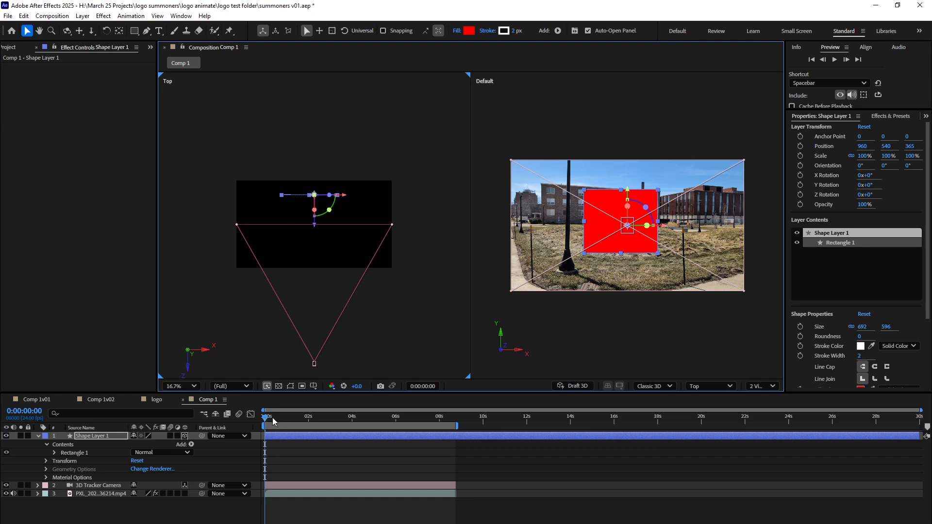
key(space)
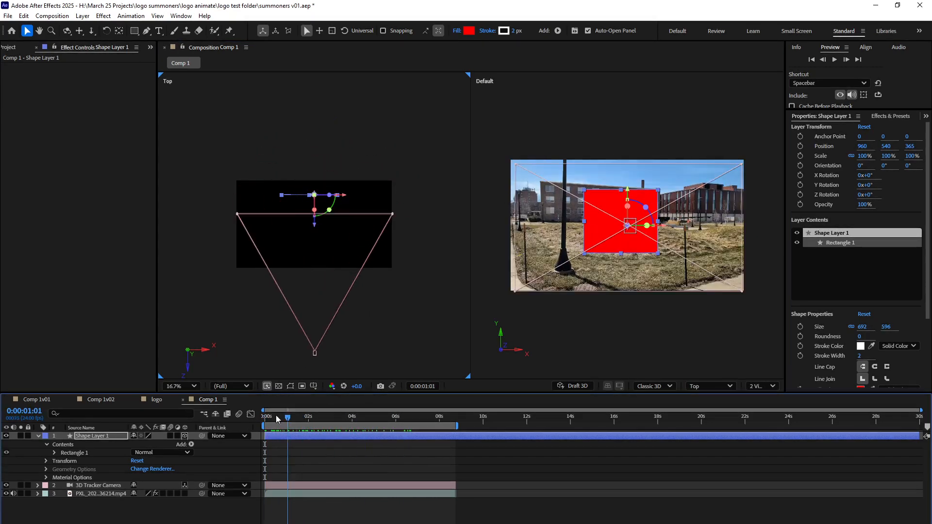
click(436, 301)
click(480, 324)
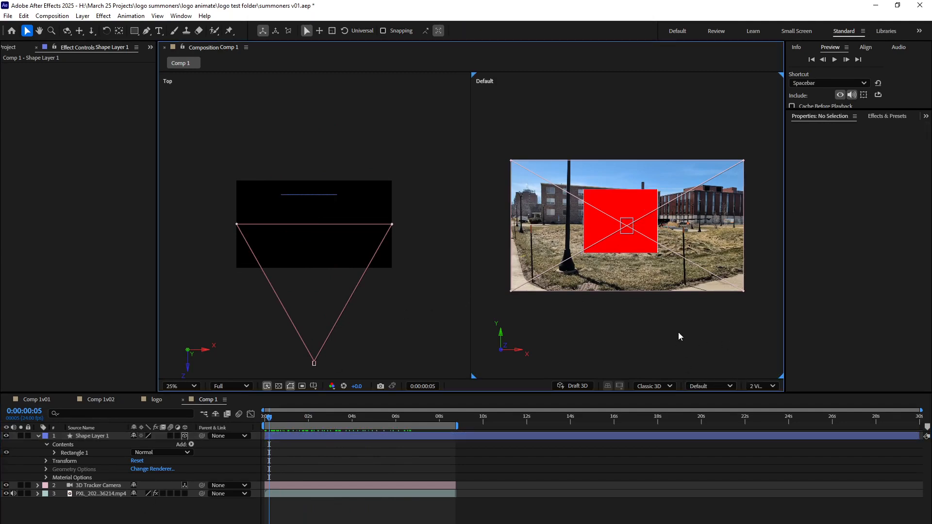
Switch the Default view to Active Camera (3D Tracker Camera), scrub the shot and return to the first frame.
click(726, 386)
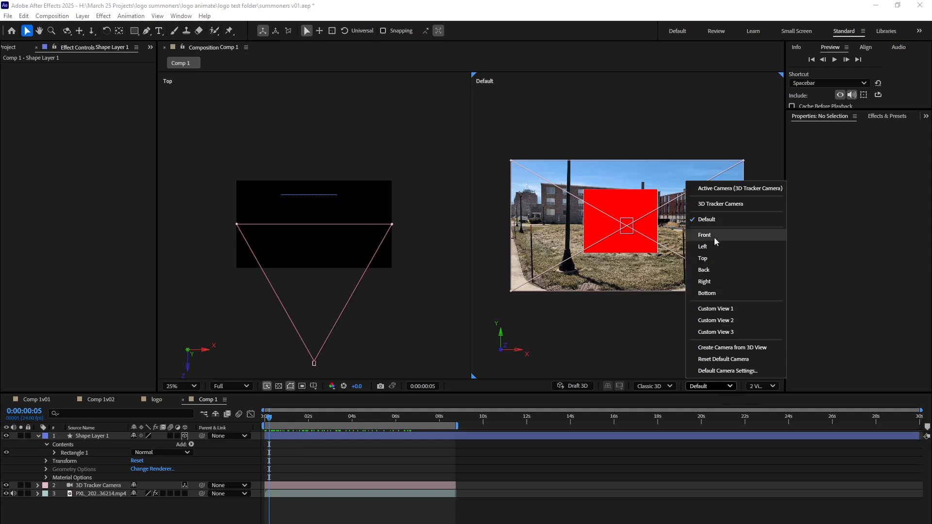
click(717, 189)
drag(293, 415, 254, 426)
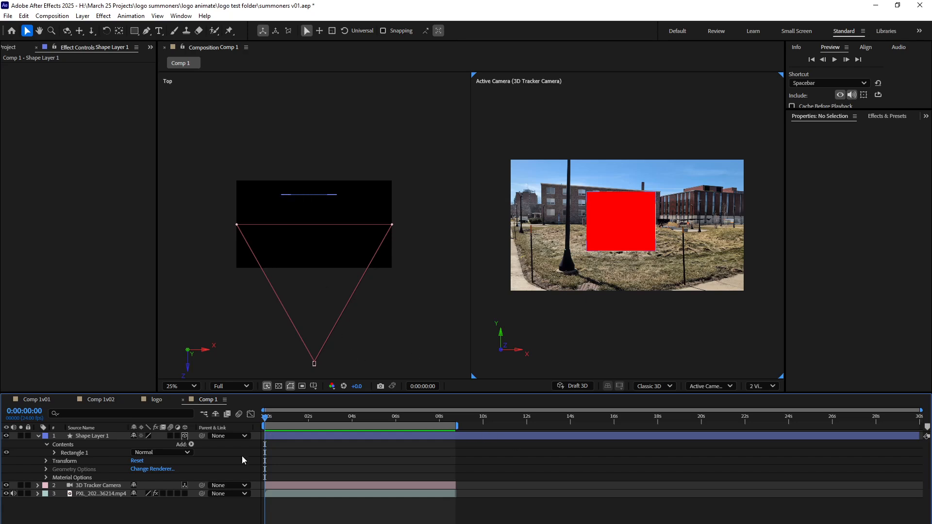
Delete the red rectangle's shape layer from Comp 1.
click(95, 434)
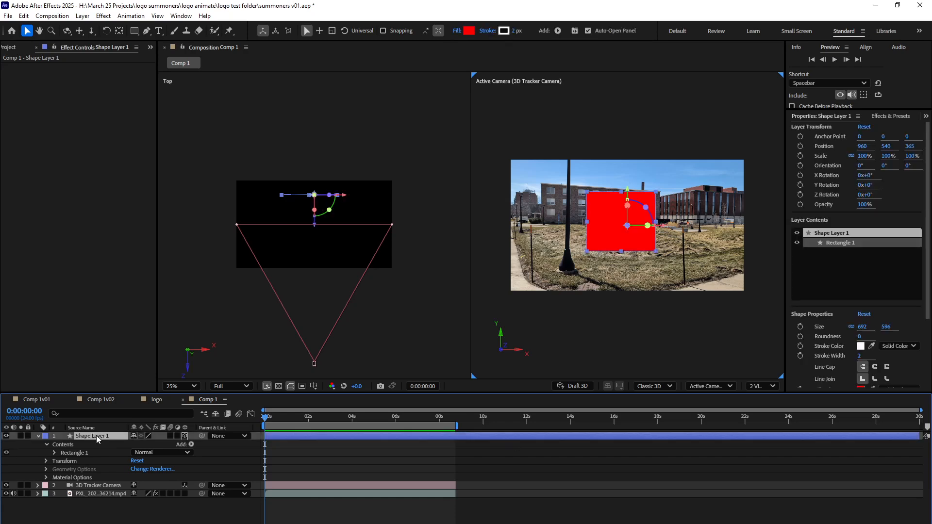
key(Delete)
click(58, 192)
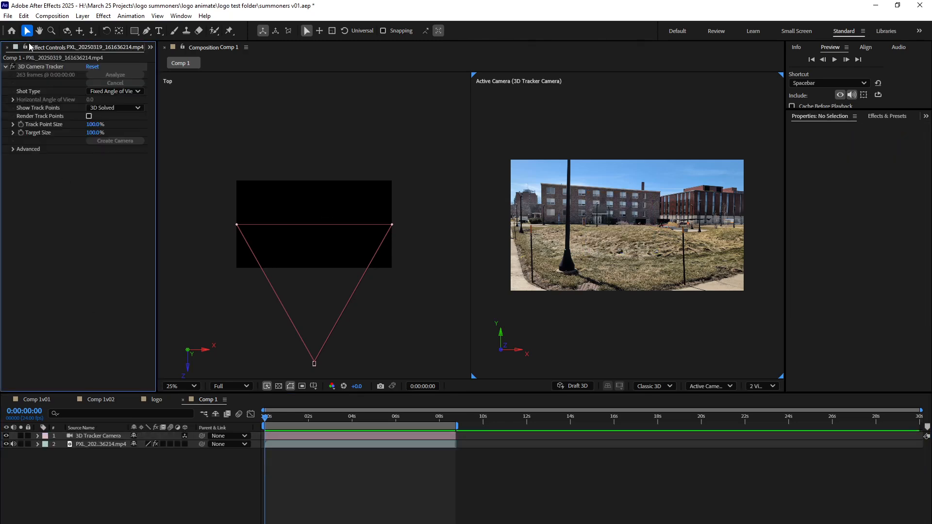
Add the Final Logo composition to Comp 1 as a layer above the 3D Tracker Camera.
scroll(29, 46, up, 1)
click(40, 262)
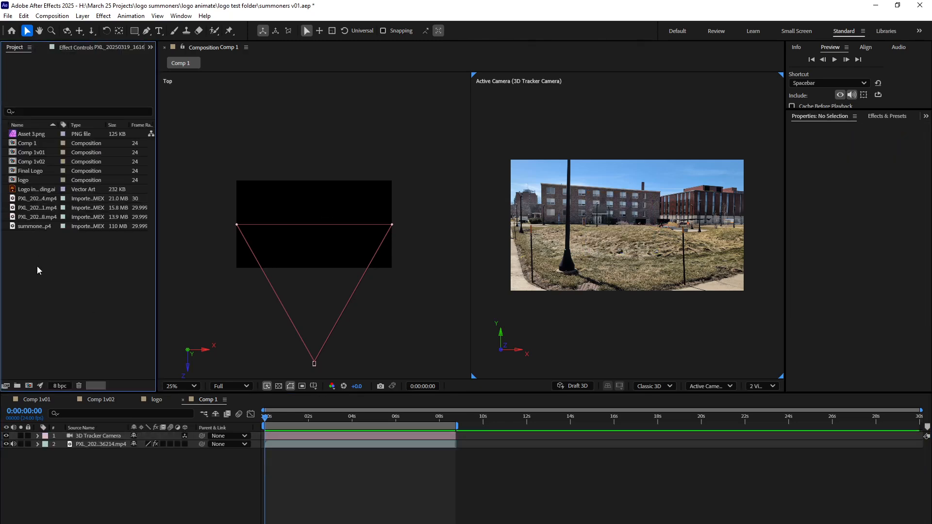
click(25, 171)
drag(14, 174, 109, 437)
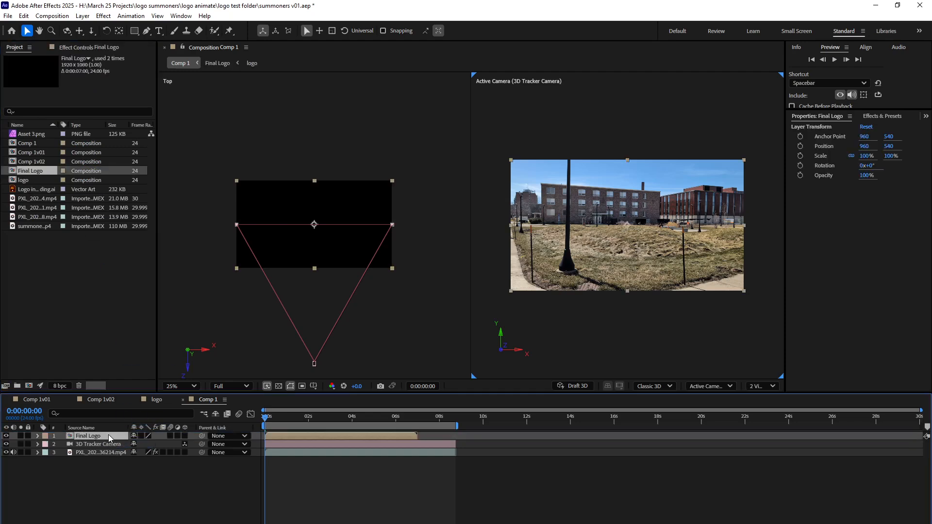
Make the Final Logo layer 3D and push it away from the camera to about Z 958.
drag(279, 418, 329, 436)
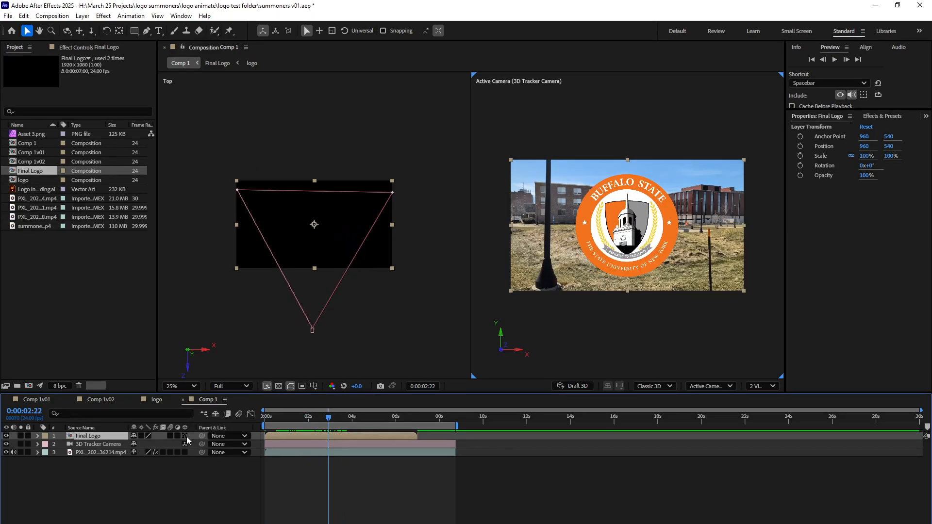
click(185, 436)
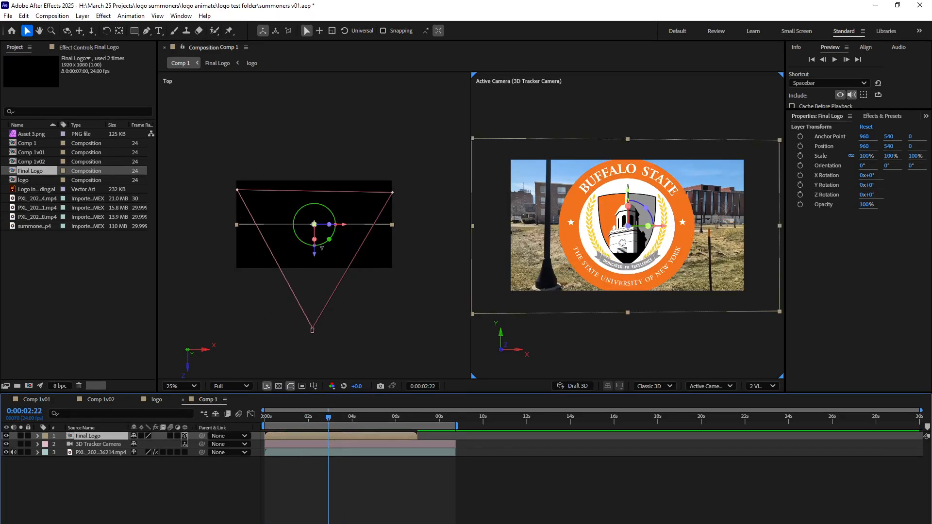
drag(316, 252, 324, 168)
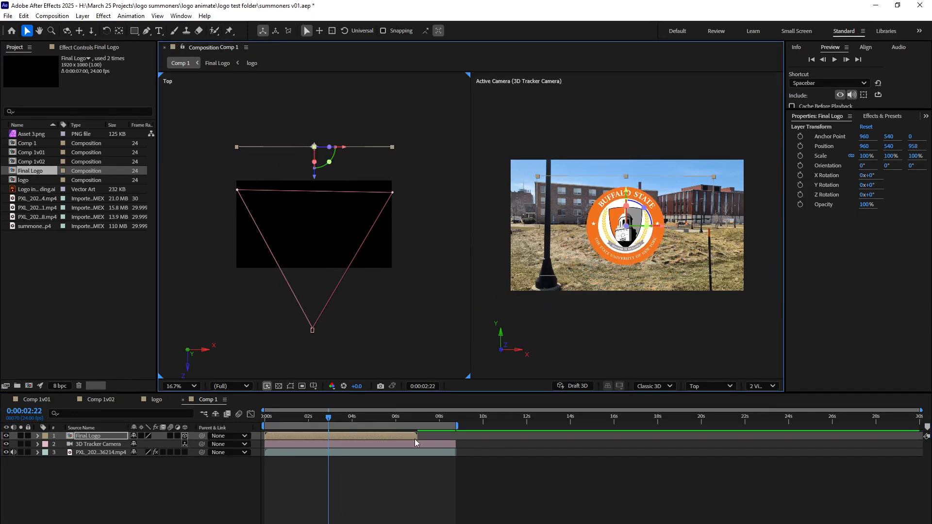
End the work area at the end of the Final Logo layer and play the composition from the start.
mouse_move(419, 436)
mouse_down()
mouse_move(444, 437)
mouse_move(415, 427)
mouse_up()
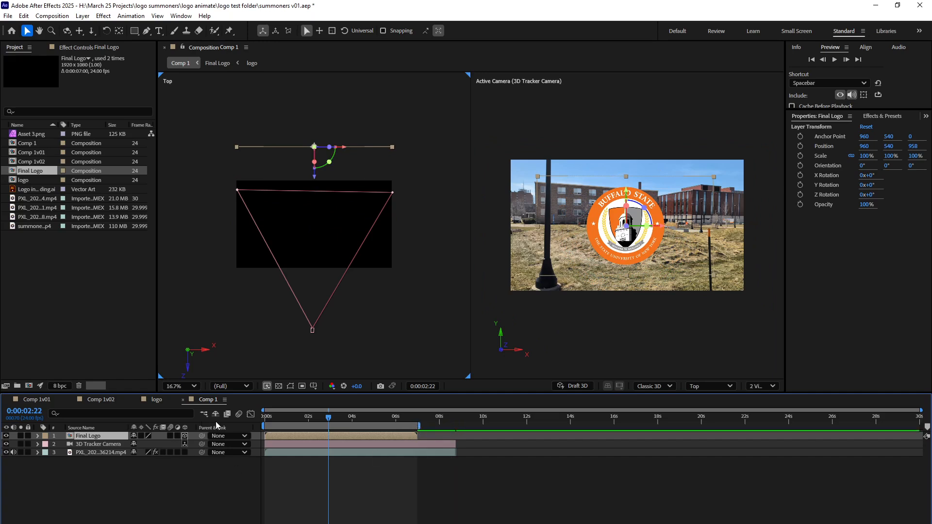
drag(326, 416, 254, 426)
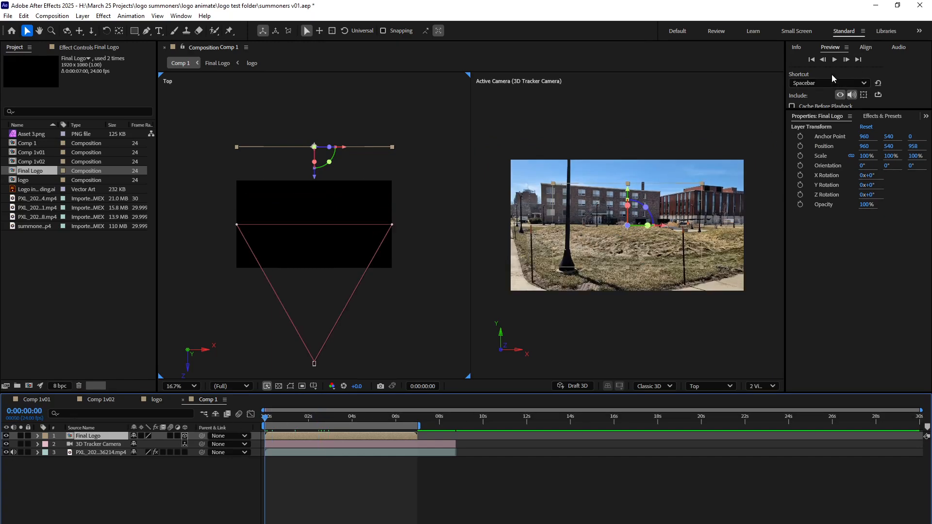
click(833, 59)
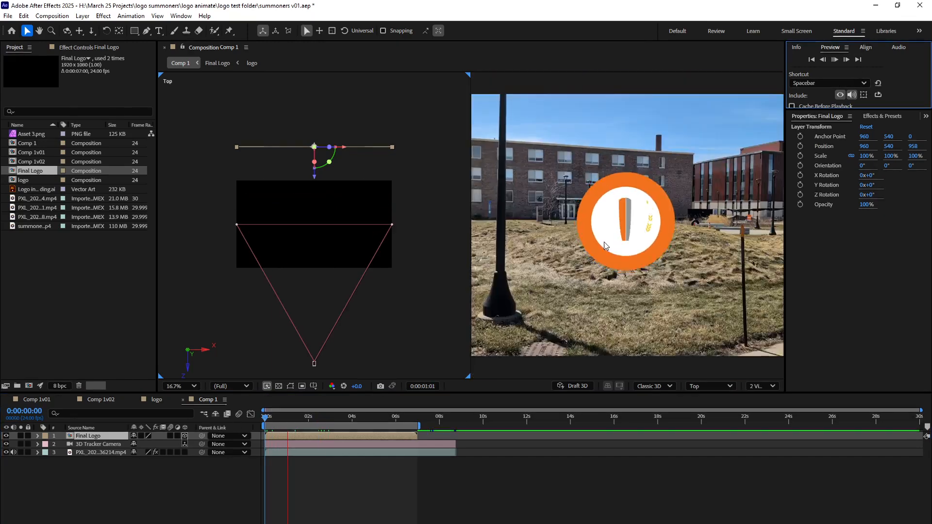
scroll(602, 241, up, 2)
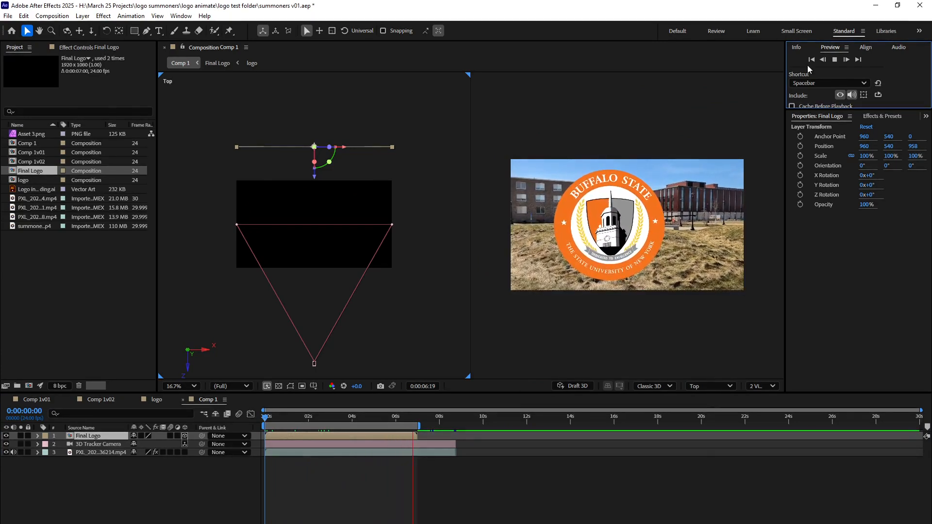
click(832, 62)
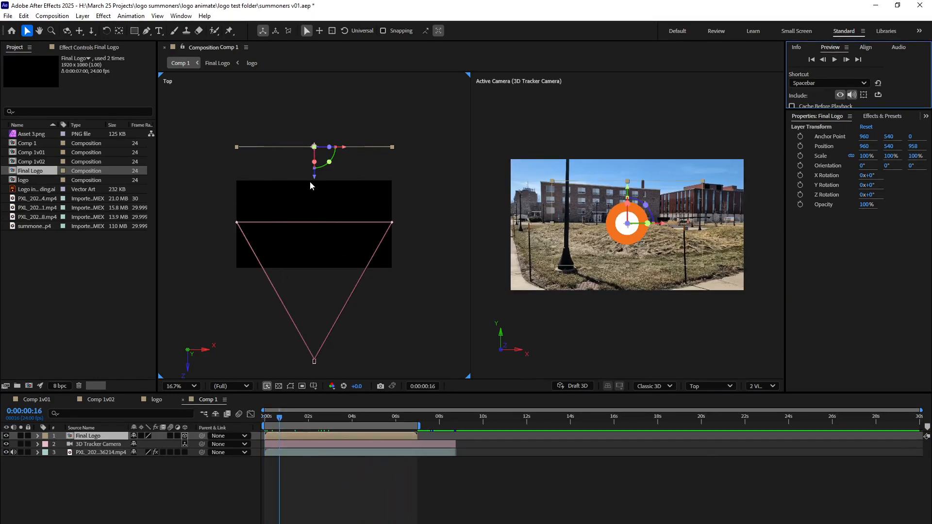
Move the Final Logo layer closer to the camera, to about Z -186, and preview the composition from the start.
drag(313, 177, 306, 309)
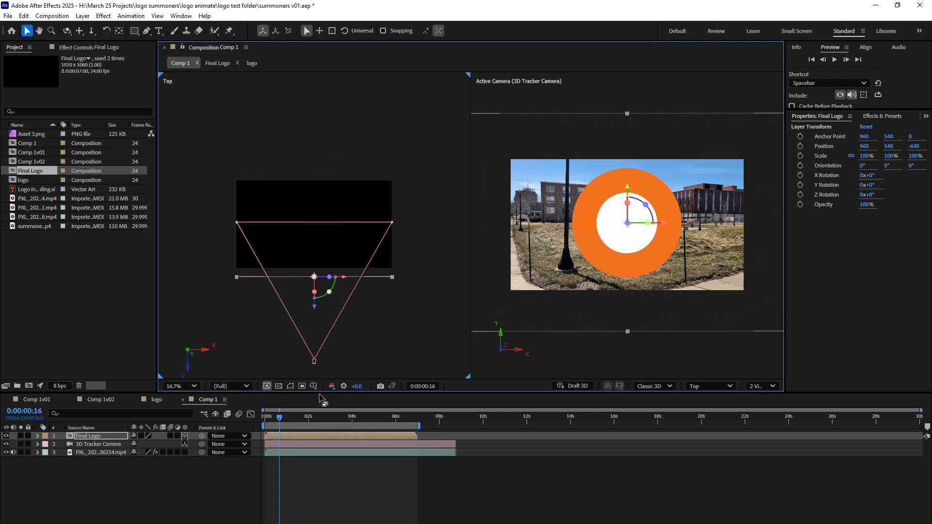
drag(279, 416, 226, 433)
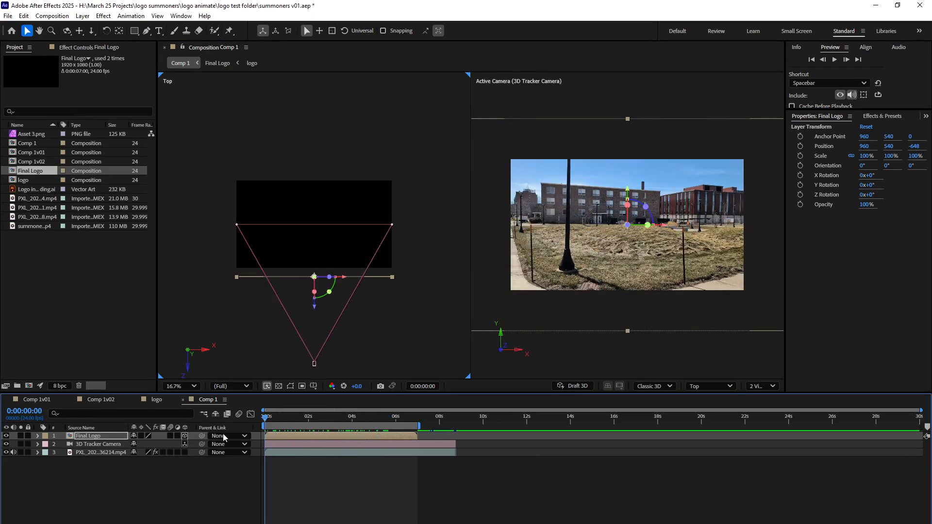
drag(314, 310, 315, 273)
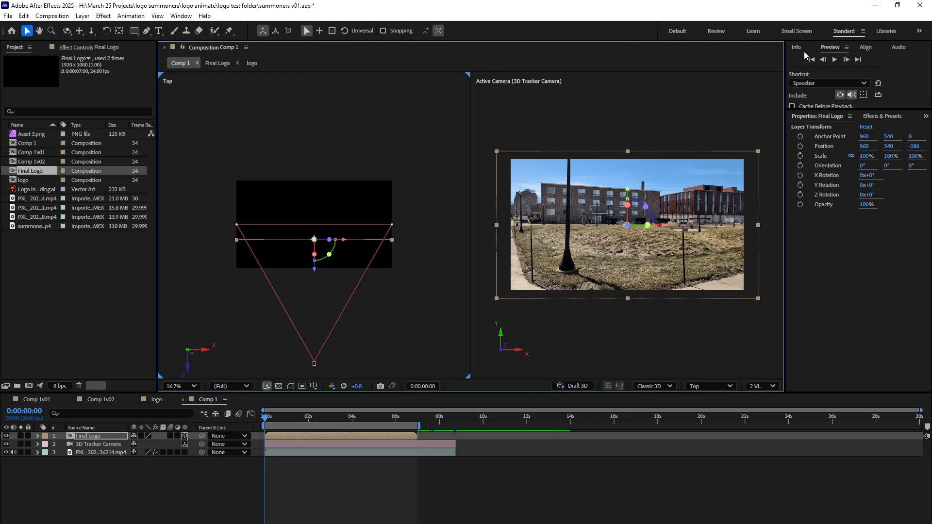
click(833, 59)
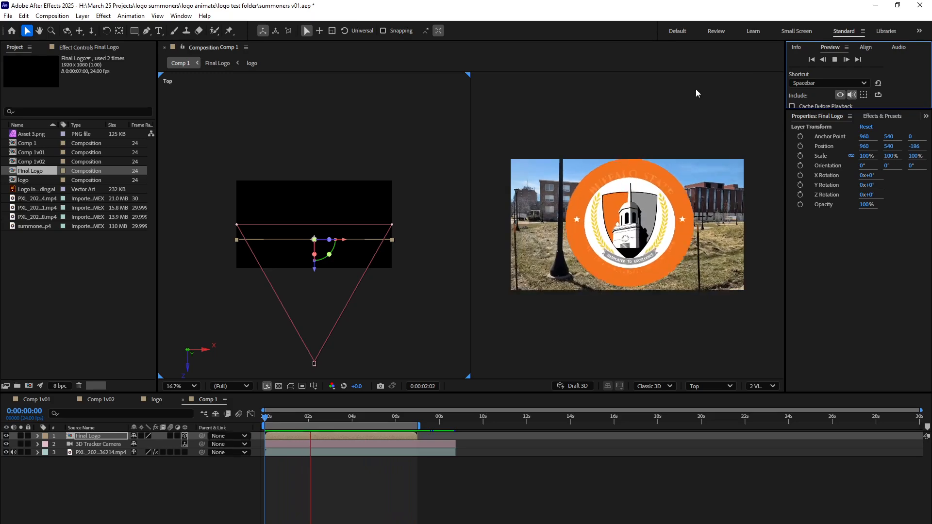
key(space)
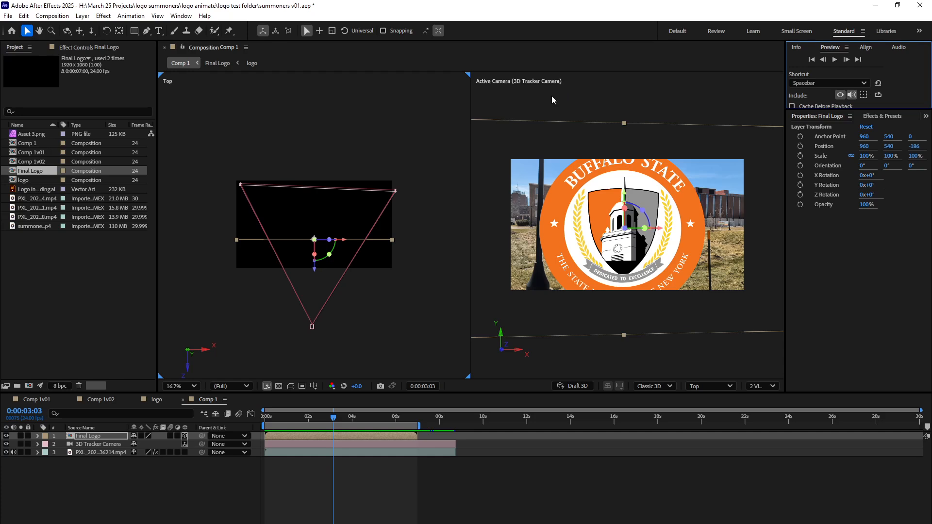
Create a new 1920 x 1080 composition with the frame rate set to 30 fps.
click(52, 15)
click(58, 23)
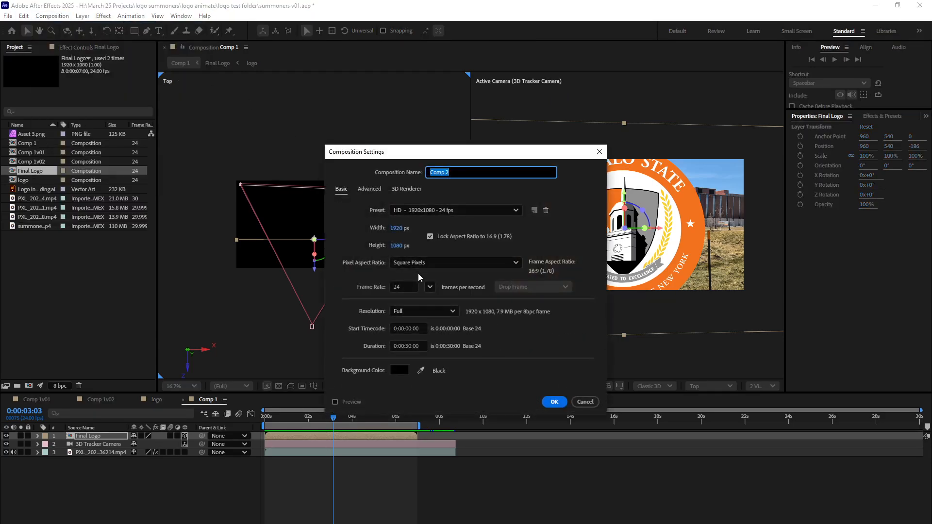
click(429, 288)
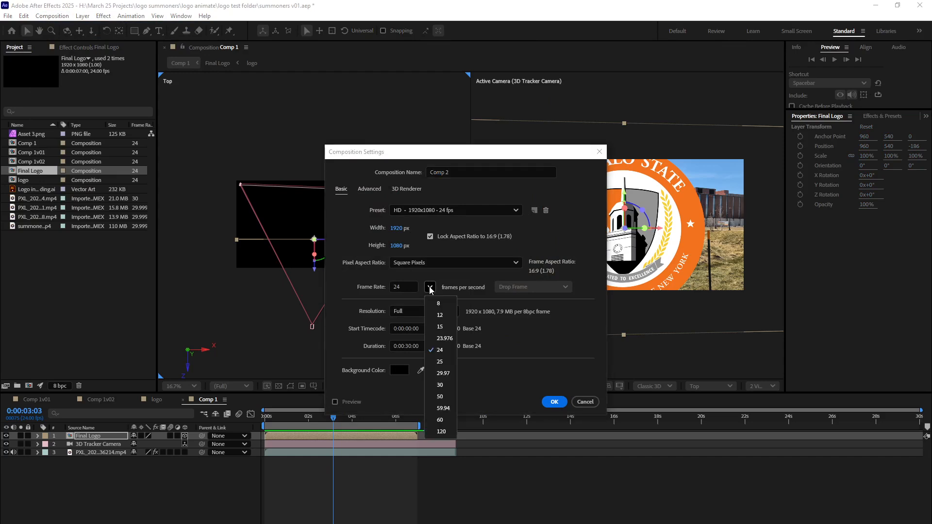
click(445, 386)
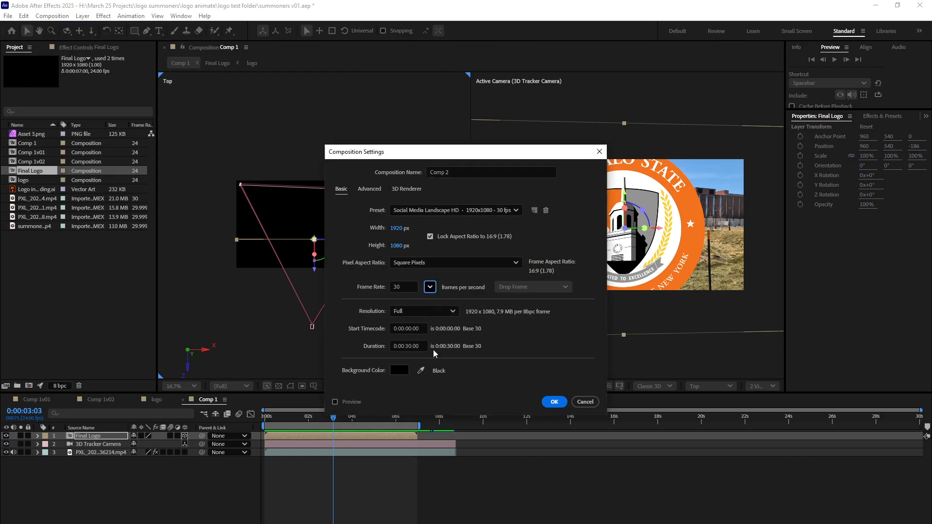
click(430, 287)
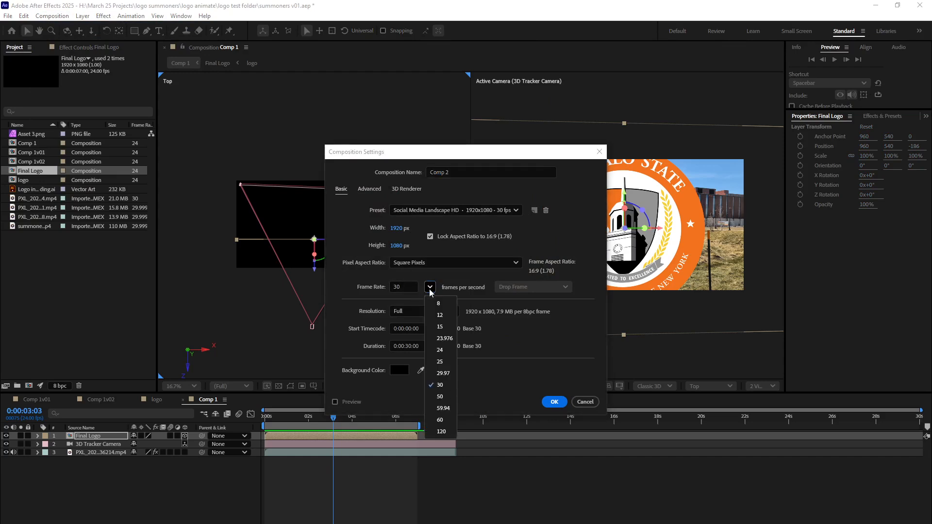
click(448, 385)
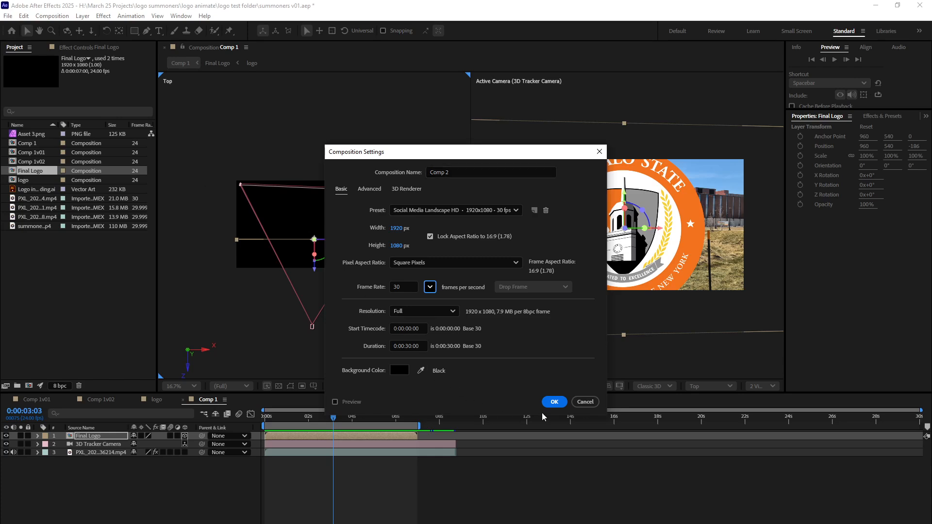
click(553, 401)
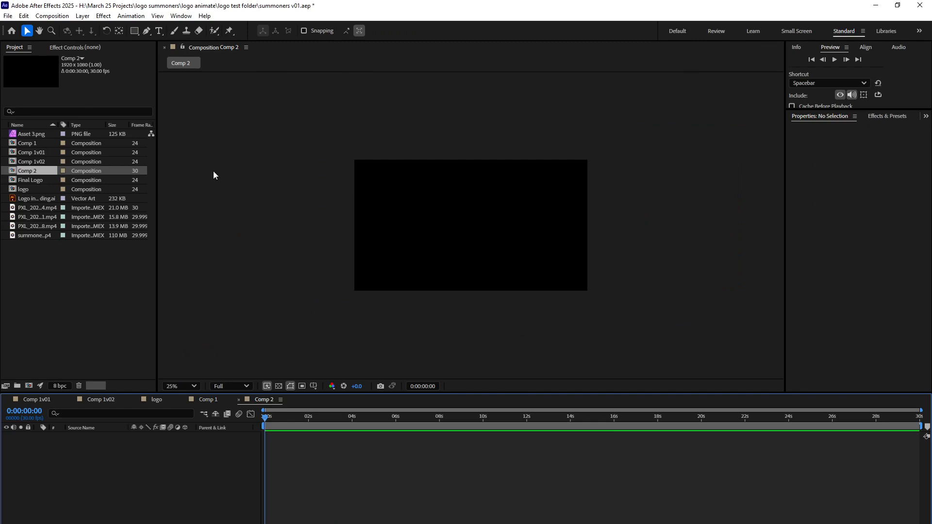
scroll(209, 228, up, 4)
scroll(229, 214, down, 2)
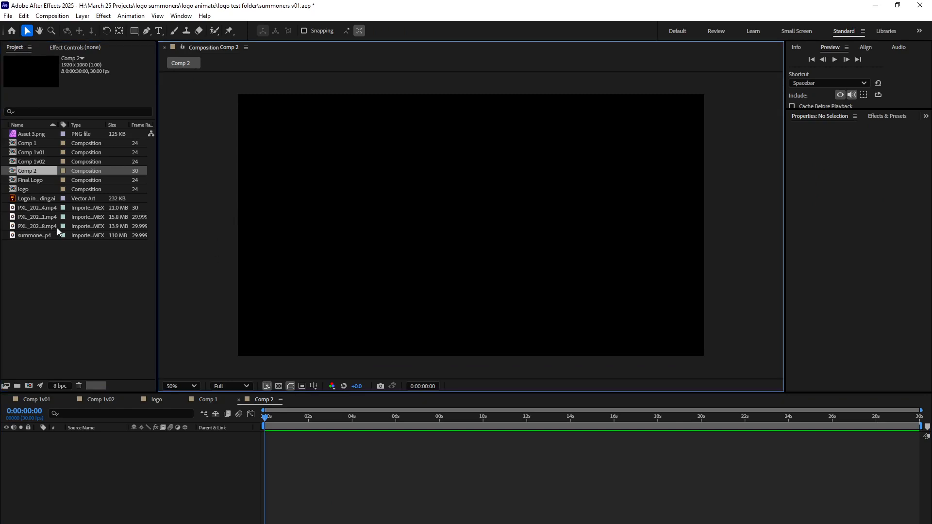
Add the summoners.mp4 footage to Comp 2 and scrub to about 7 seconds to check it.
click(26, 274)
drag(16, 236, 115, 473)
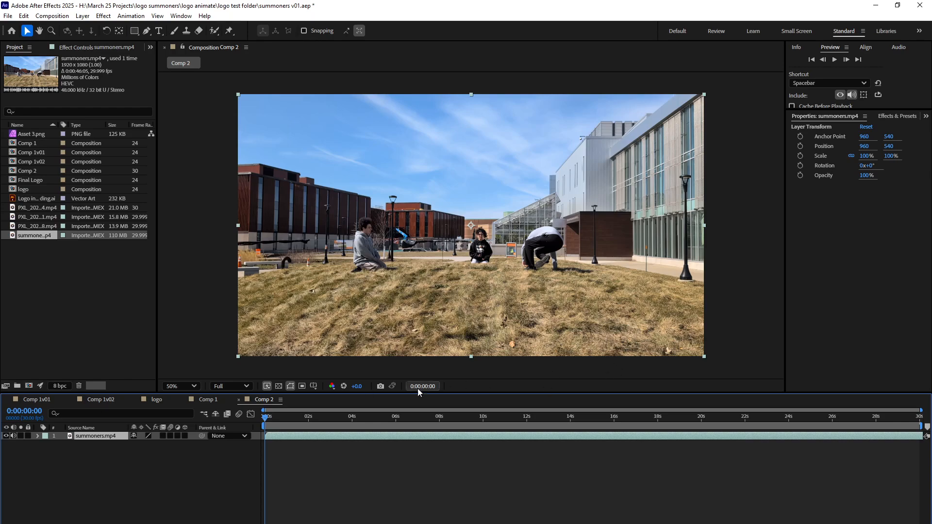
drag(345, 418, 419, 456)
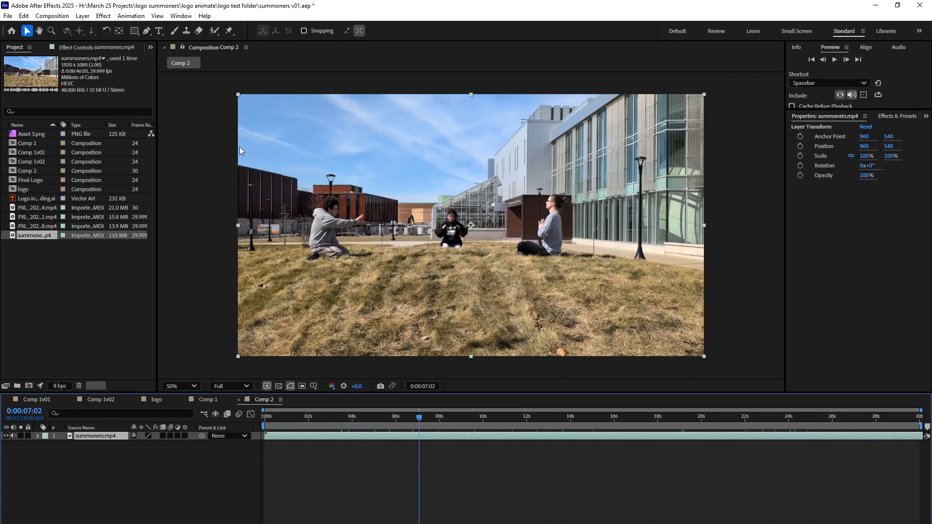
Set Comp 2's duration to 40 seconds and show the full time range in the timeline.
click(63, 16)
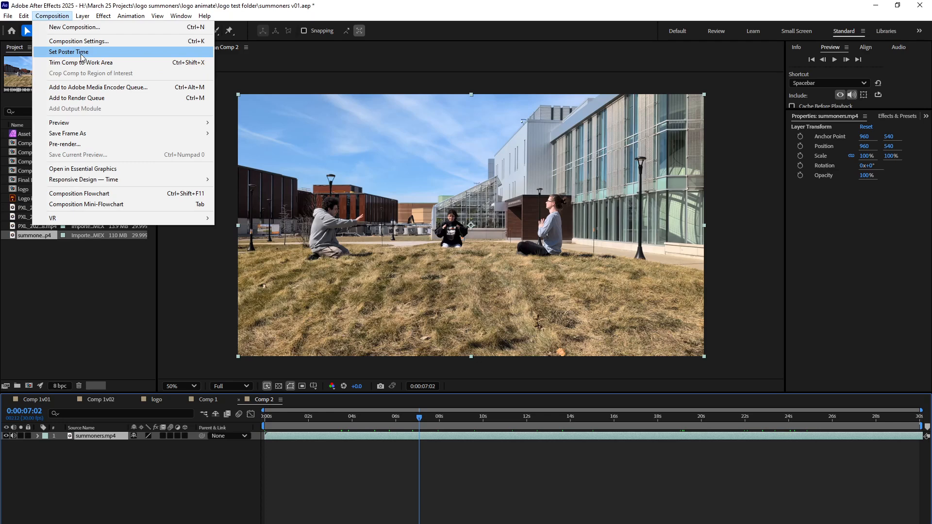
click(82, 43)
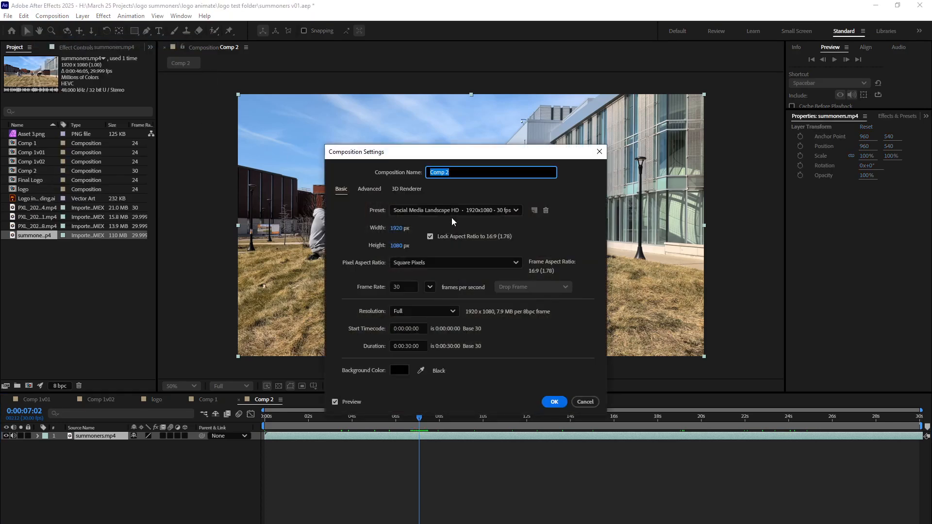
click(407, 346)
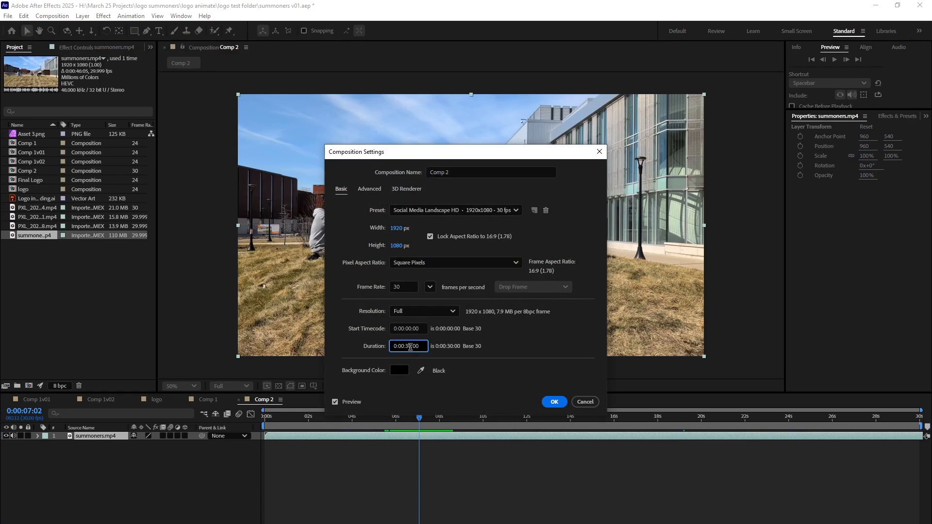
key(BackSpace)
text(4)
click(553, 401)
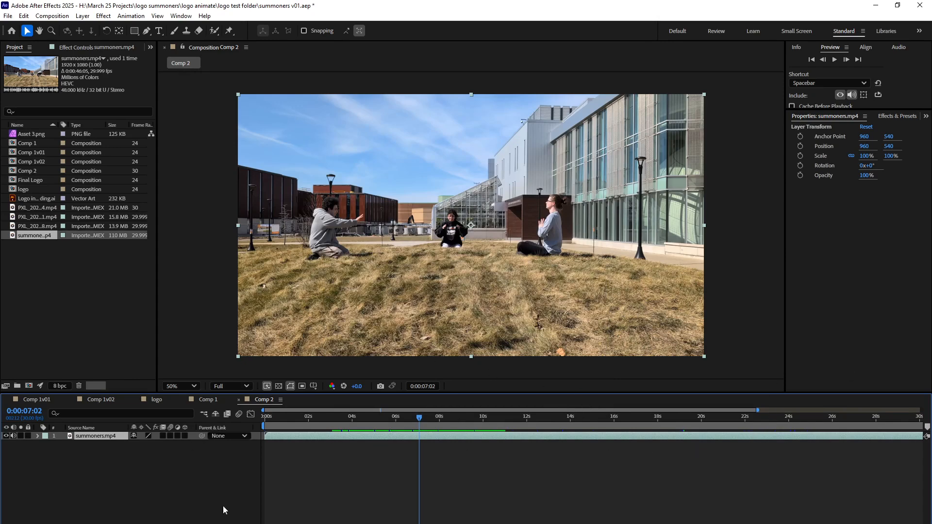
drag(757, 410, 921, 411)
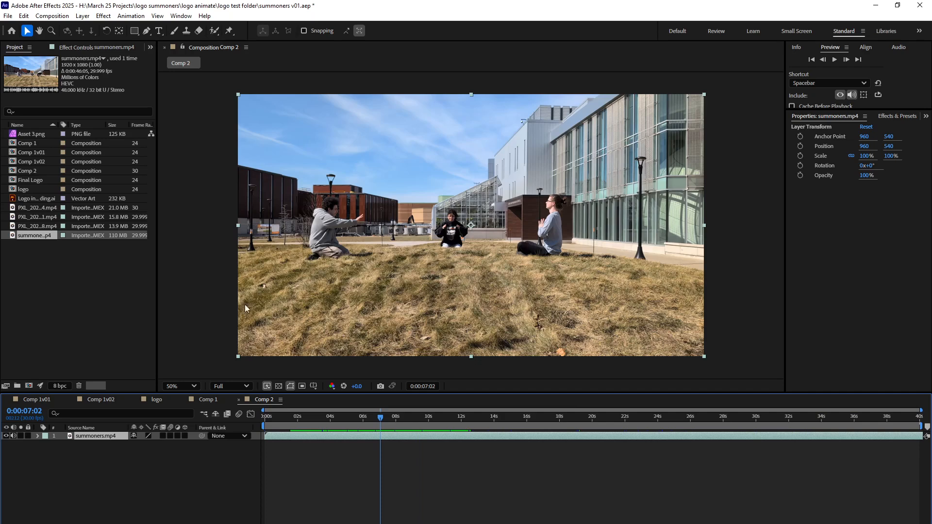
click(52, 16)
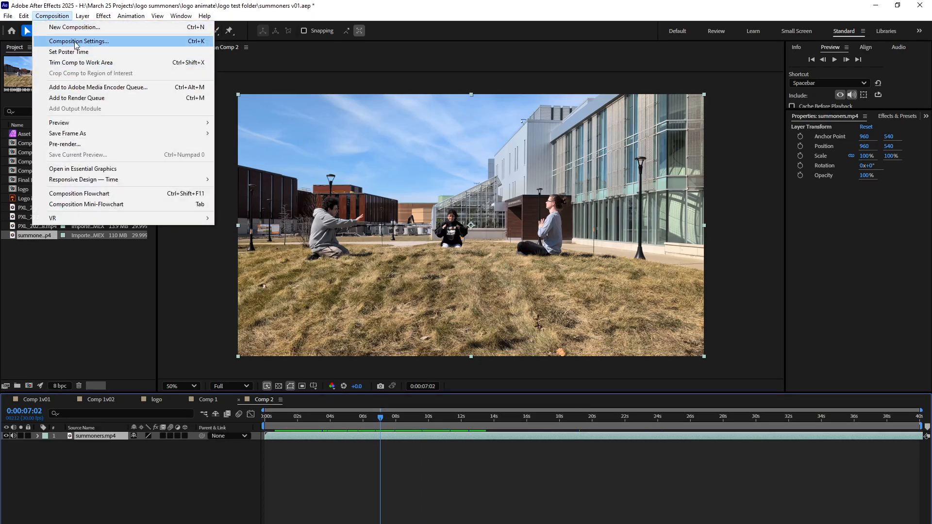
click(68, 41)
click(408, 346)
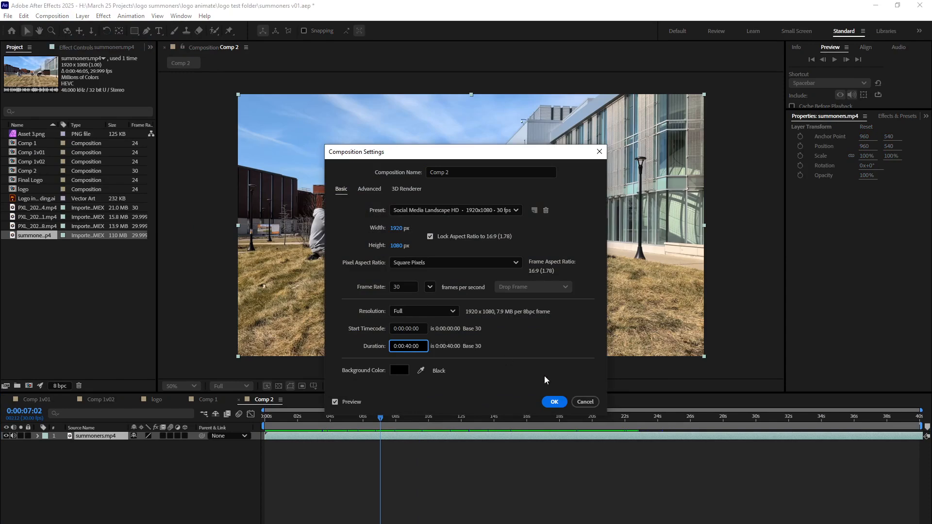
click(580, 401)
click(40, 234)
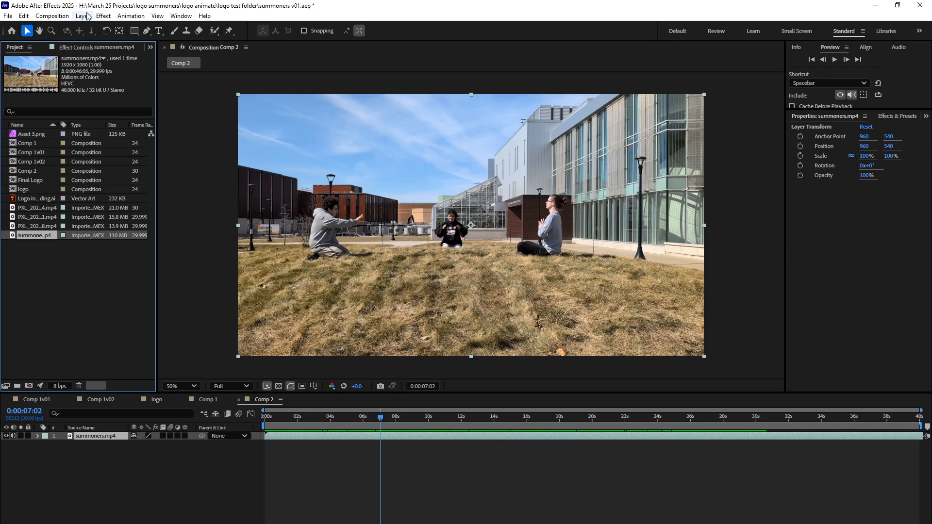
click(52, 16)
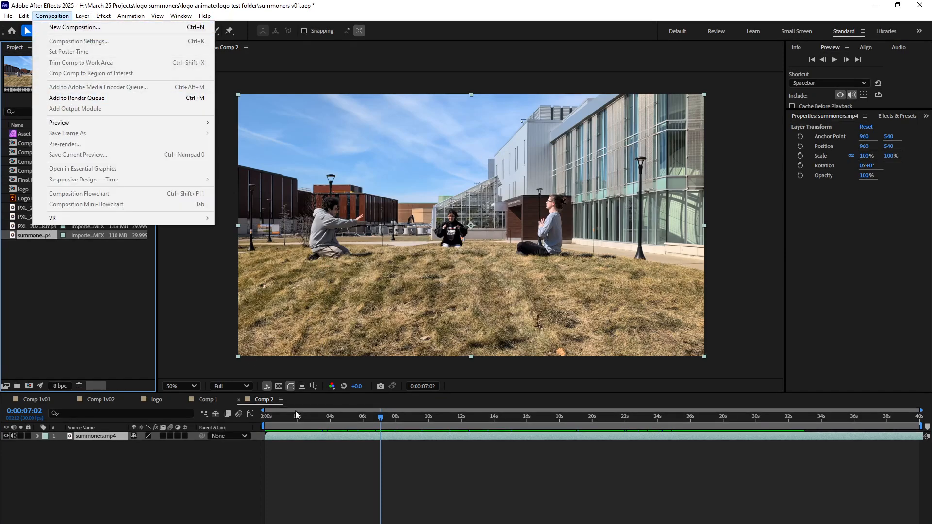
Lengthen Comp 2's duration past the end of the summoners.mp4 clip and end the work area where the clip ends.
click(322, 476)
click(52, 16)
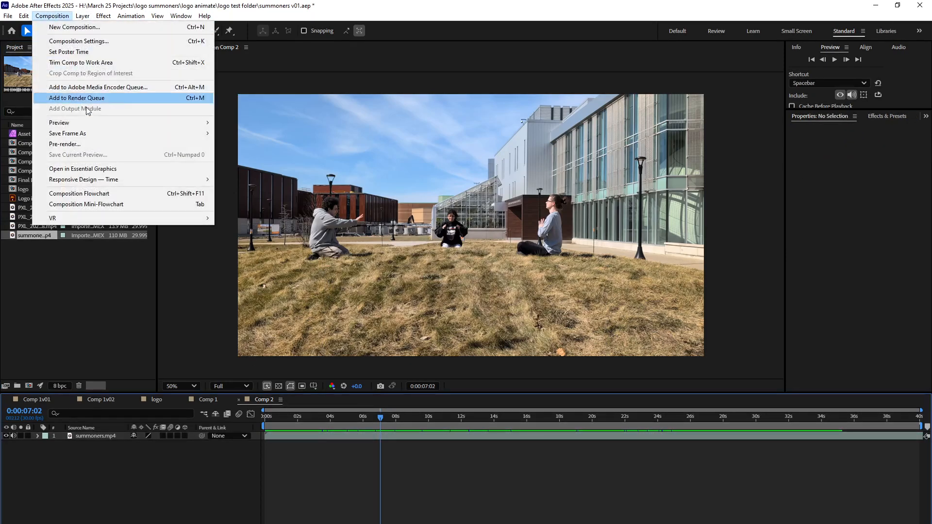
click(88, 41)
click(409, 346)
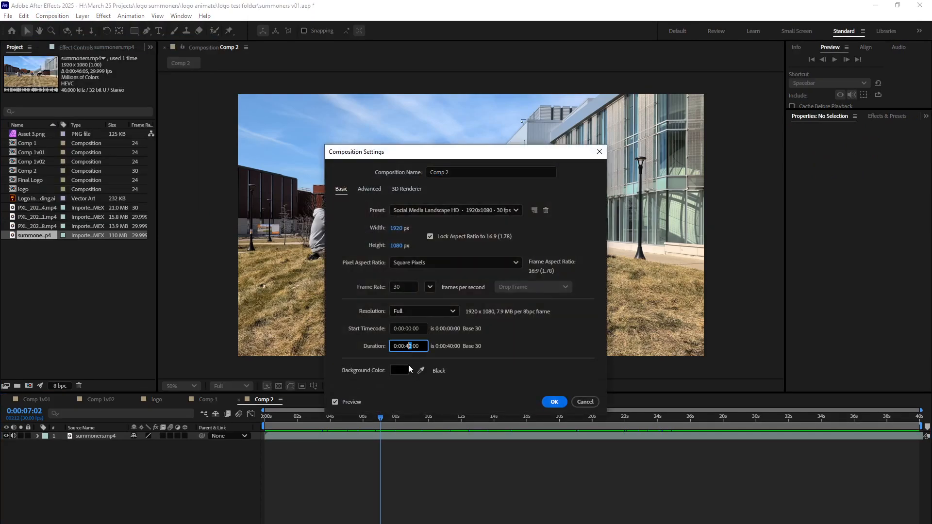
click(554, 402)
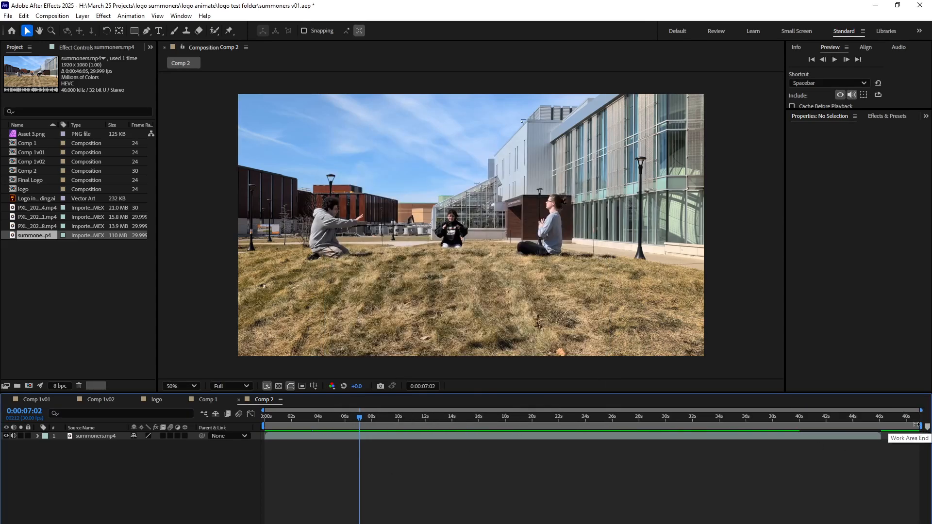
drag(920, 426, 876, 427)
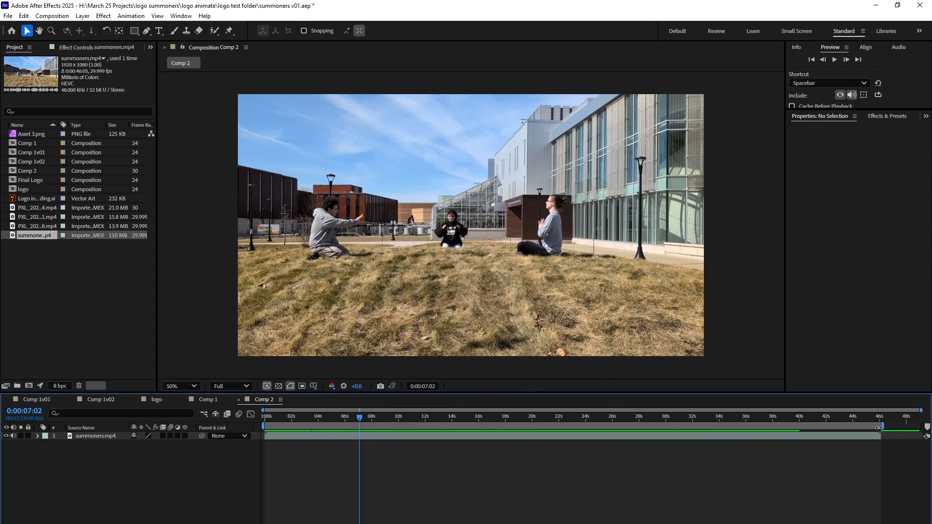
Save the project with the playhead back at the start and run Track Camera on the summoners.mp4 layer.
drag(316, 418, 240, 450)
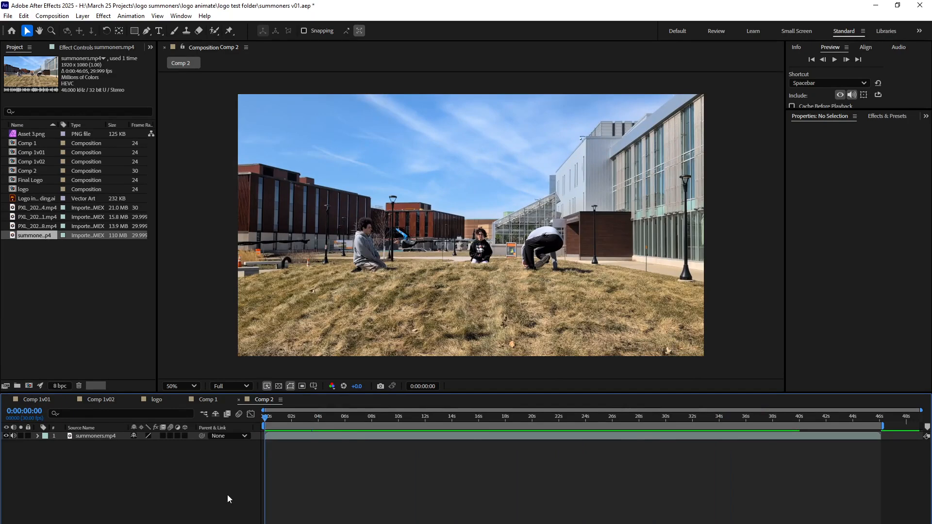
key(ctrl+s)
right_click(108, 436)
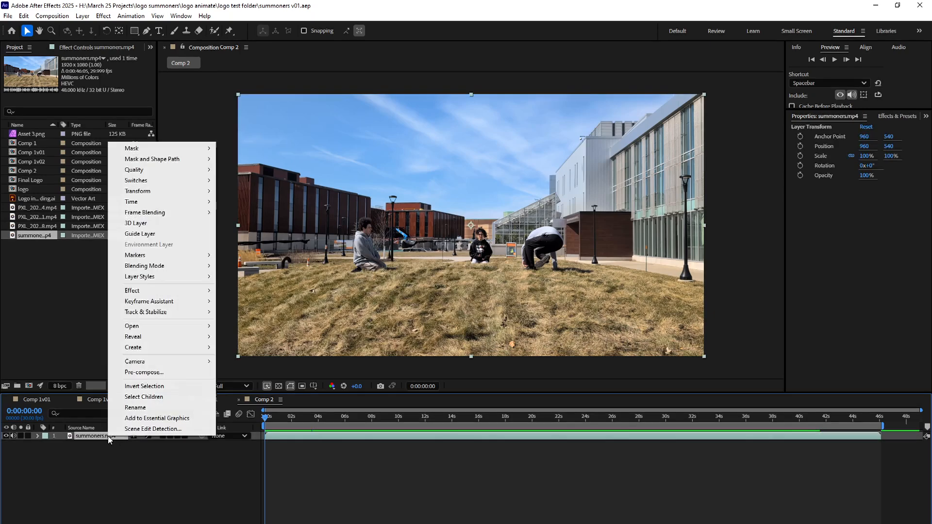
mouse_move(170, 316)
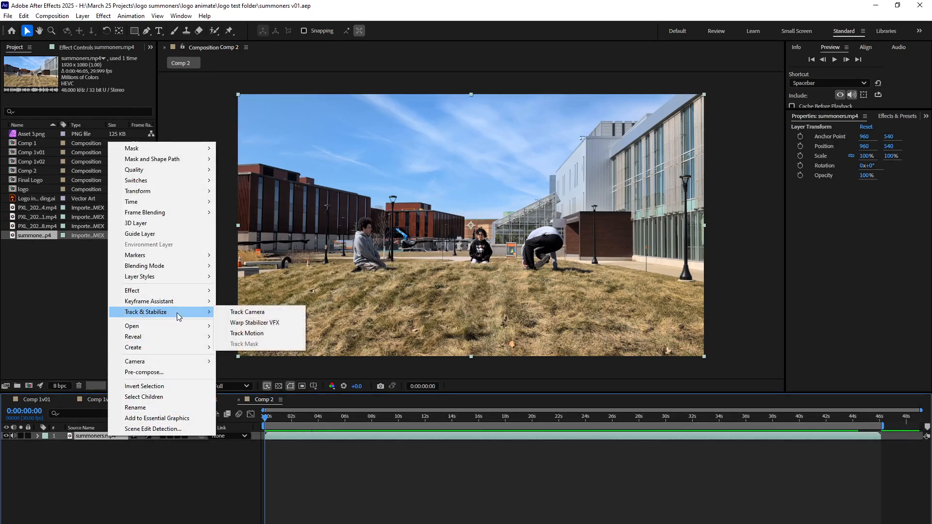
click(232, 314)
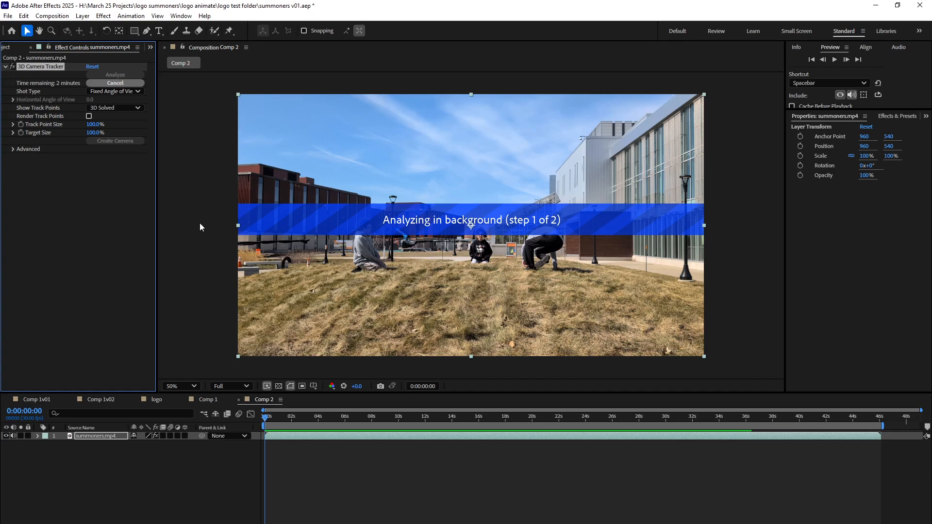
Examine the disk cache settings in the Media & Disk Cache preferences.
click(22, 17)
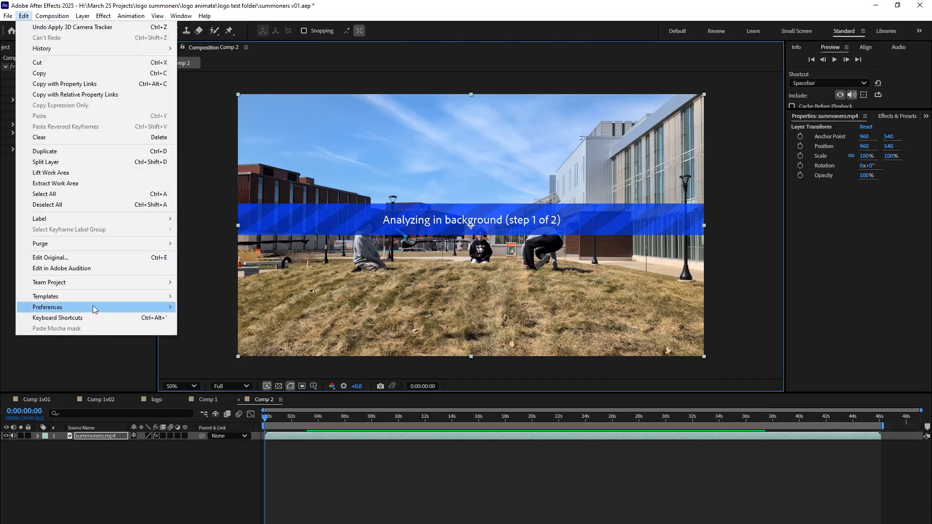
mouse_move(95, 309)
click(242, 392)
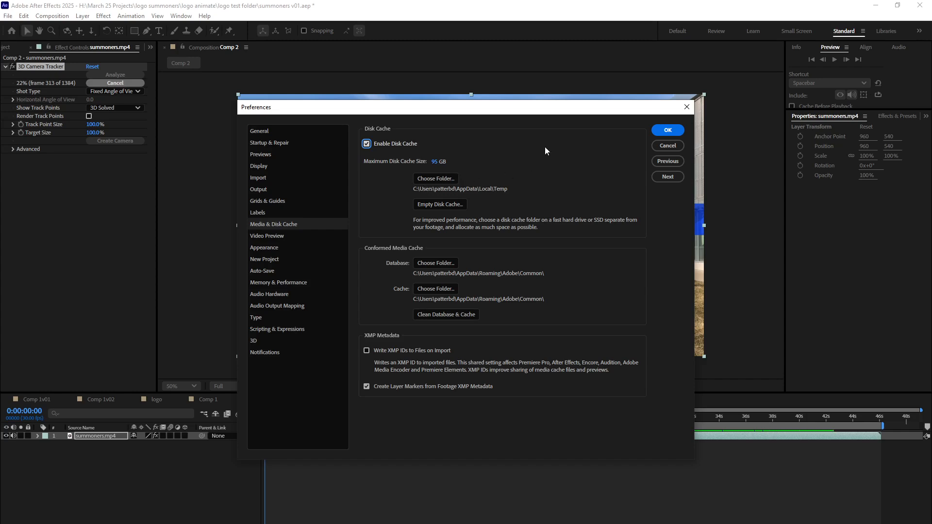
click(683, 112)
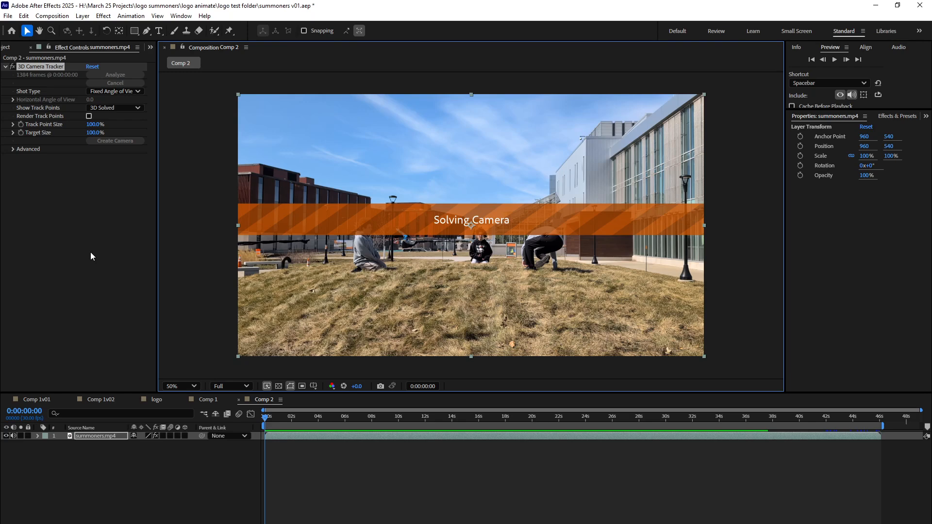
Add the Final Logo composition to Comp 2 as a layer above summoners.mp4.
click(57, 211)
click(11, 49)
click(50, 273)
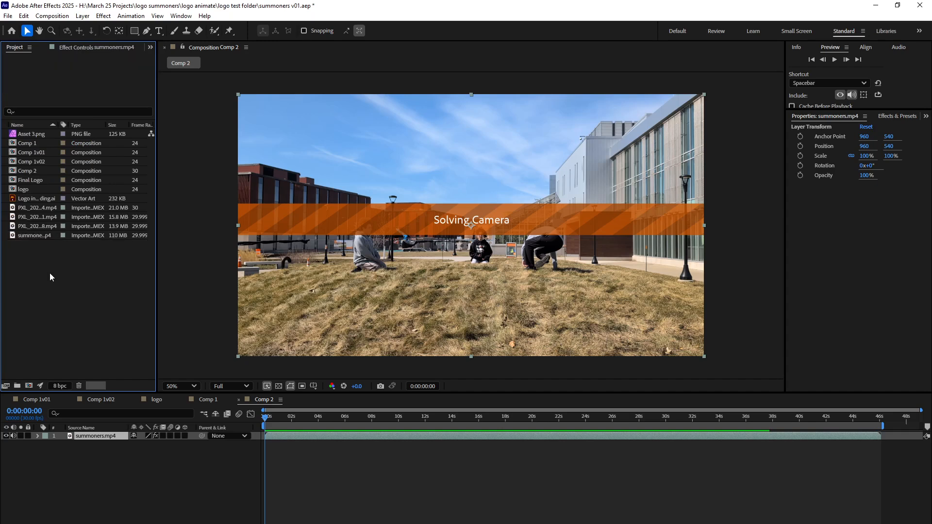
click(12, 183)
drag(12, 183, 97, 435)
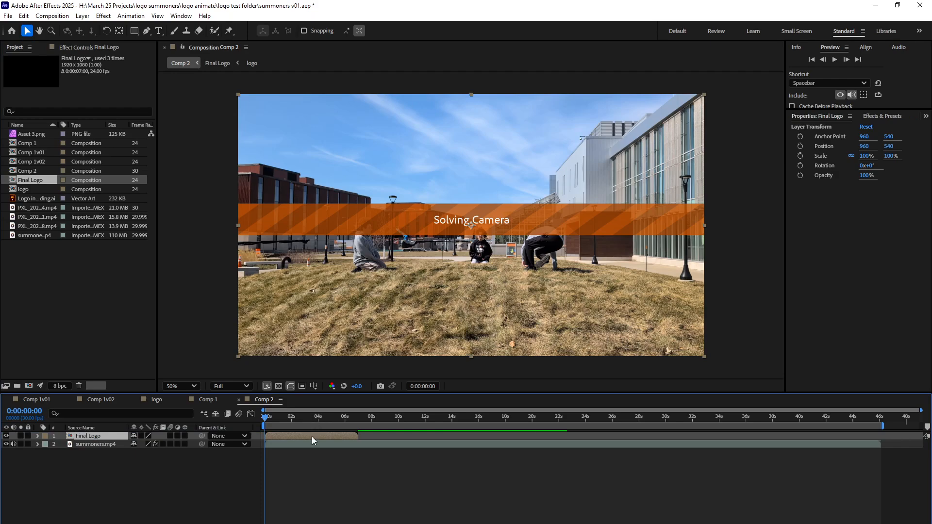
Shift the Final Logo layer to start at about 18 seconds and check the frame at 0:00:20:25.
click(334, 417)
drag(339, 417, 561, 434)
drag(517, 414, 543, 421)
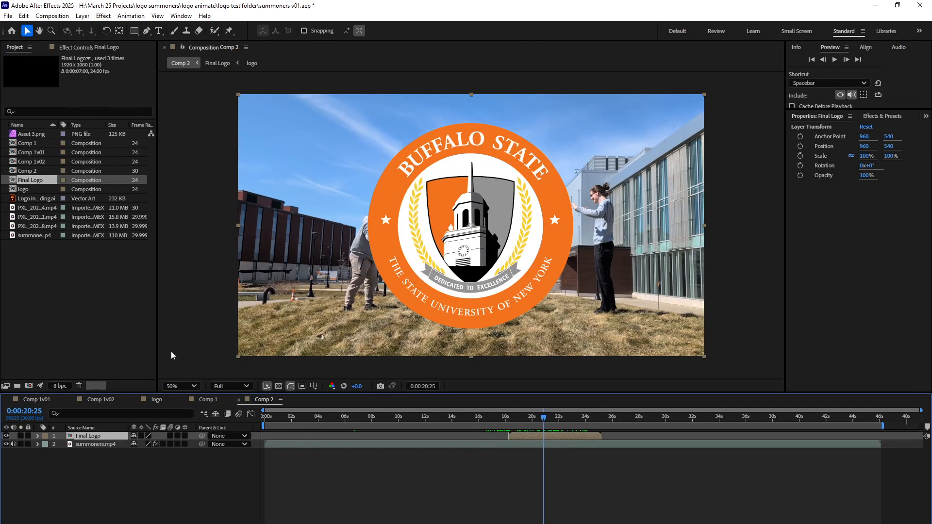
Set the Final Logo composition's duration to 30 seconds and show its full time range in the timeline.
double_click(13, 182)
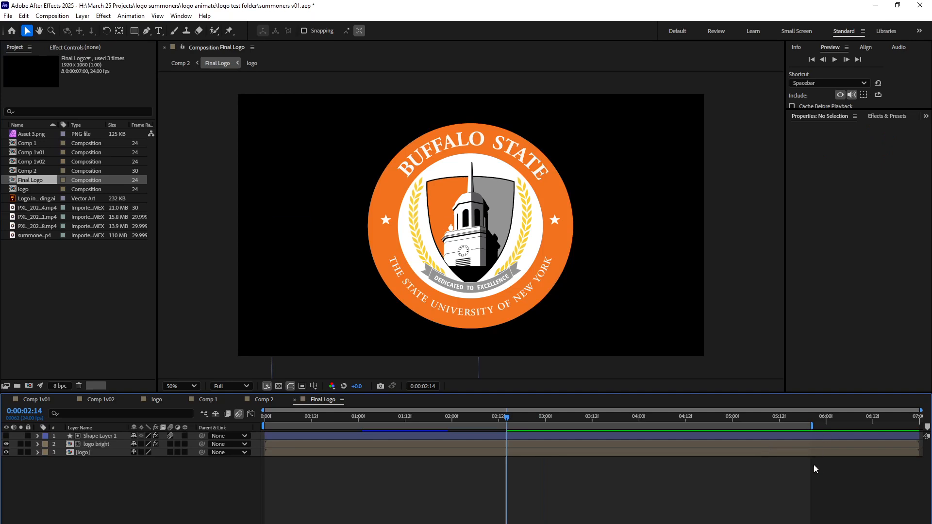
click(56, 15)
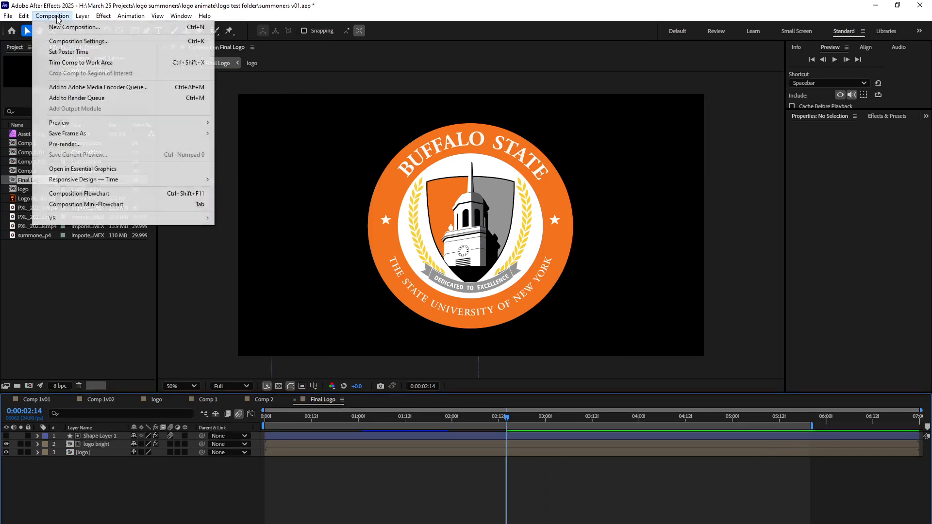
click(92, 46)
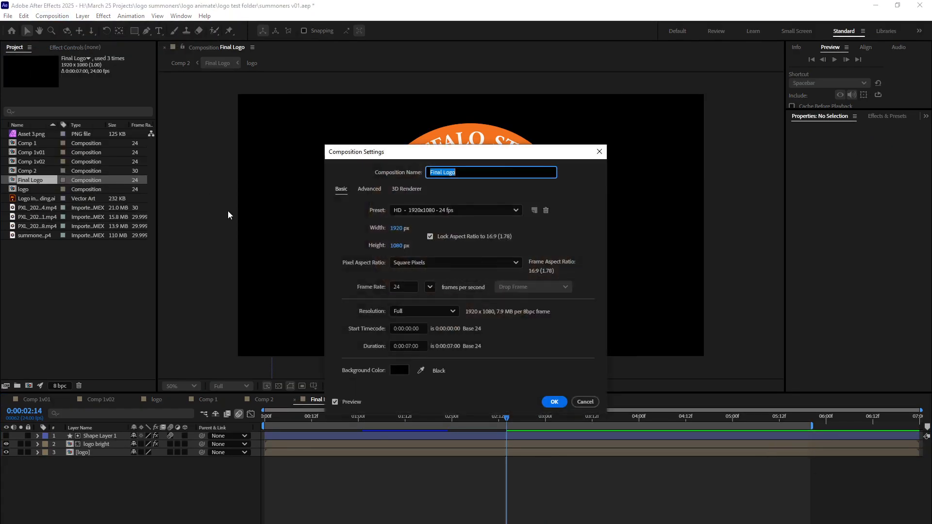
click(410, 347)
drag(410, 347, 406, 348)
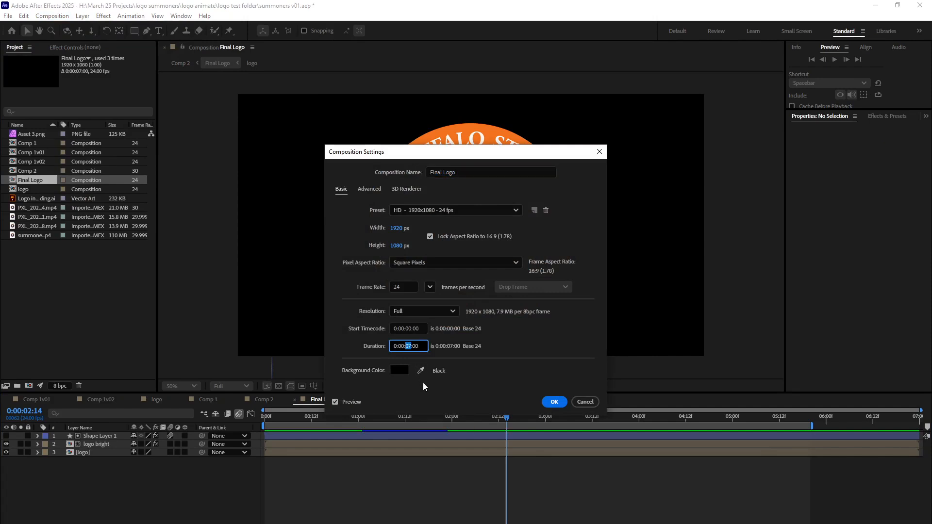
text(30)
click(563, 401)
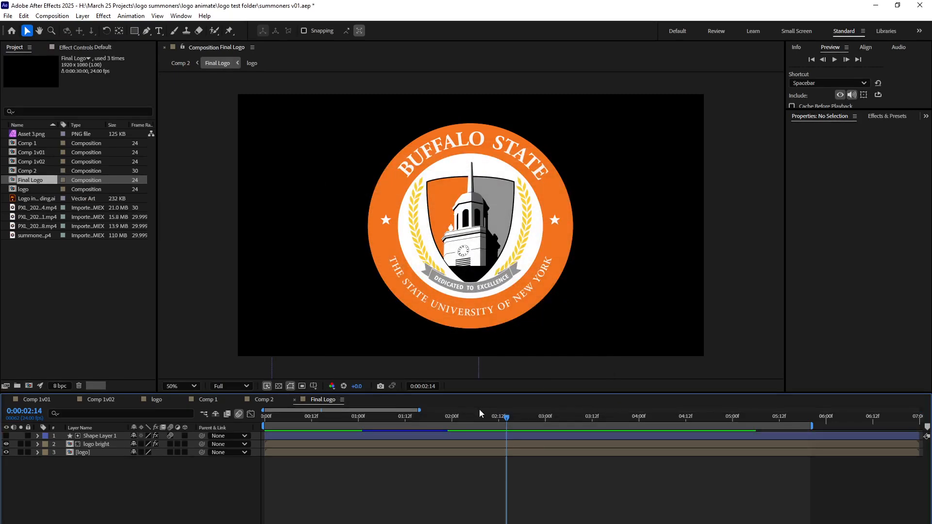
drag(419, 410, 921, 411)
Extend Shape Layer 1 and the work area to the composition's end, and try extending the logo bright and logo layers.
drag(418, 434, 922, 436)
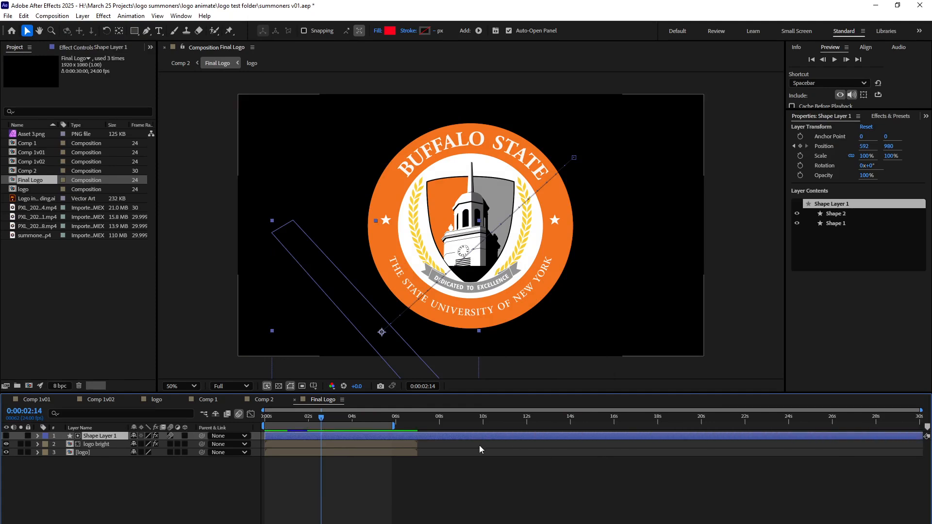
click(415, 444)
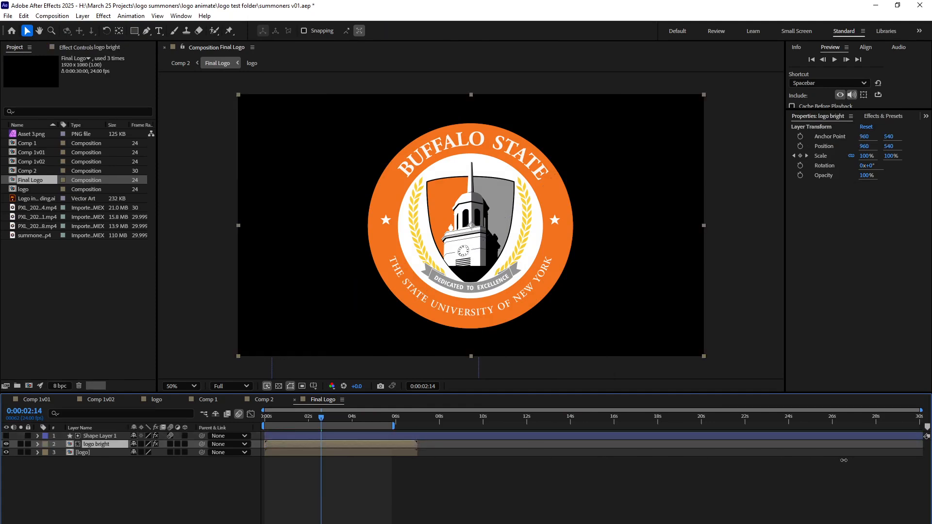
click(21, 444)
click(20, 444)
drag(382, 454, 464, 457)
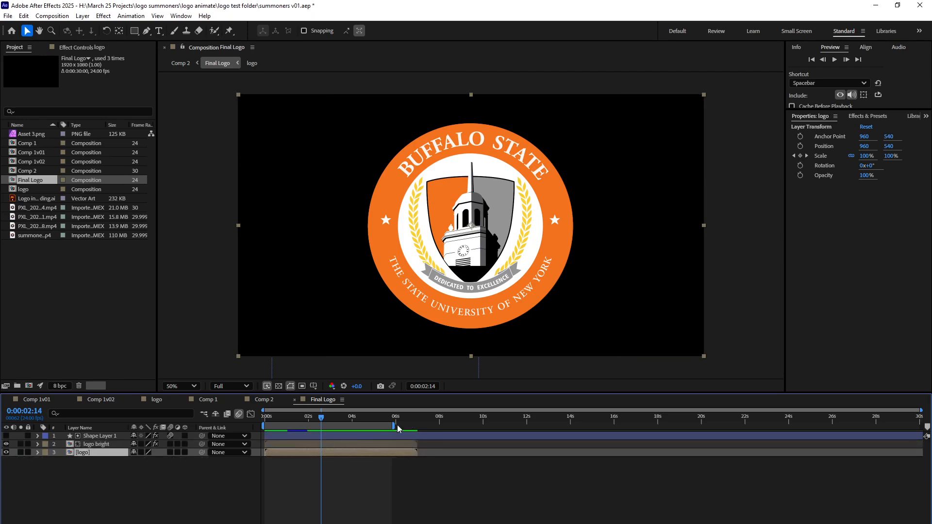
drag(391, 426, 922, 434)
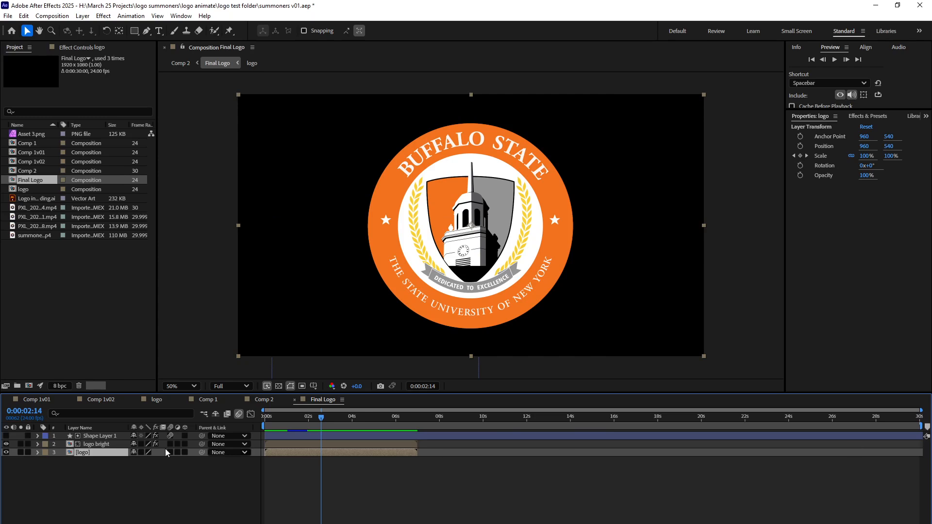
Open the nested logo composition from the Final Logo composition and set its duration to 30 seconds.
double_click(68, 453)
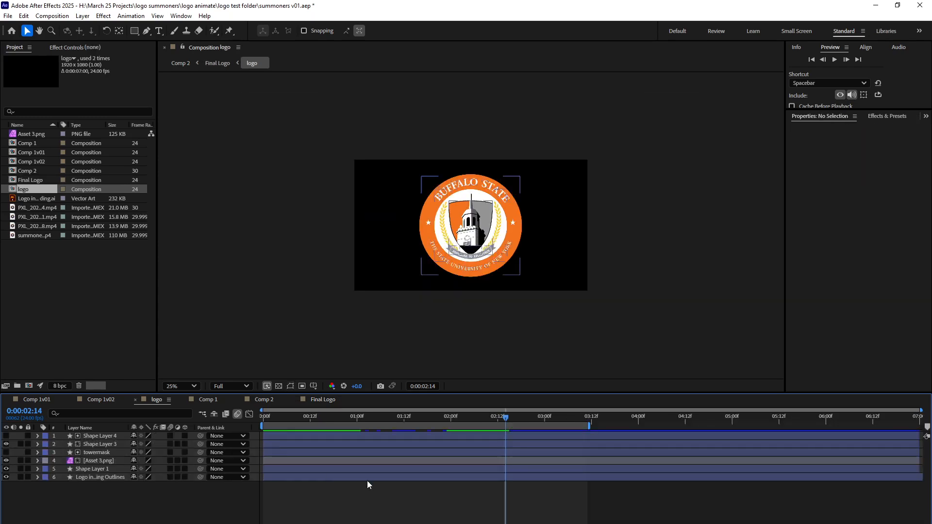
click(52, 15)
click(79, 42)
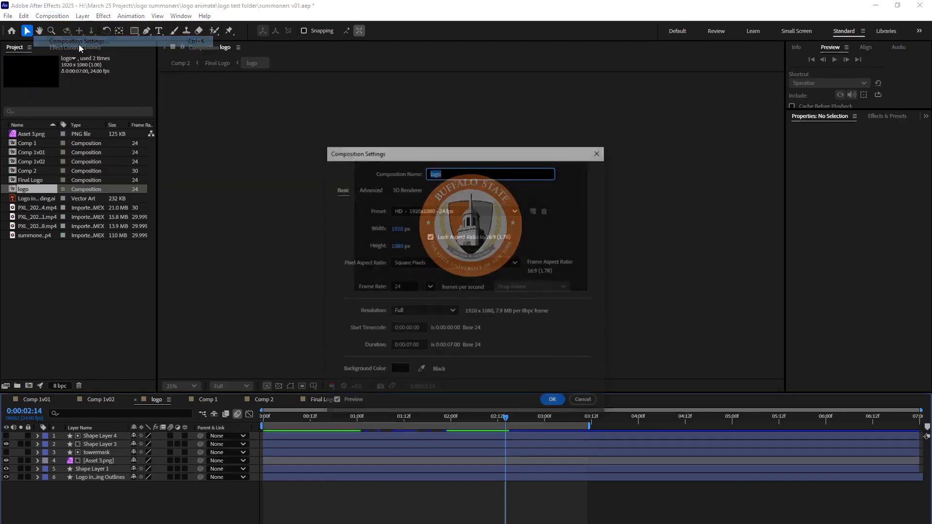
click(408, 345)
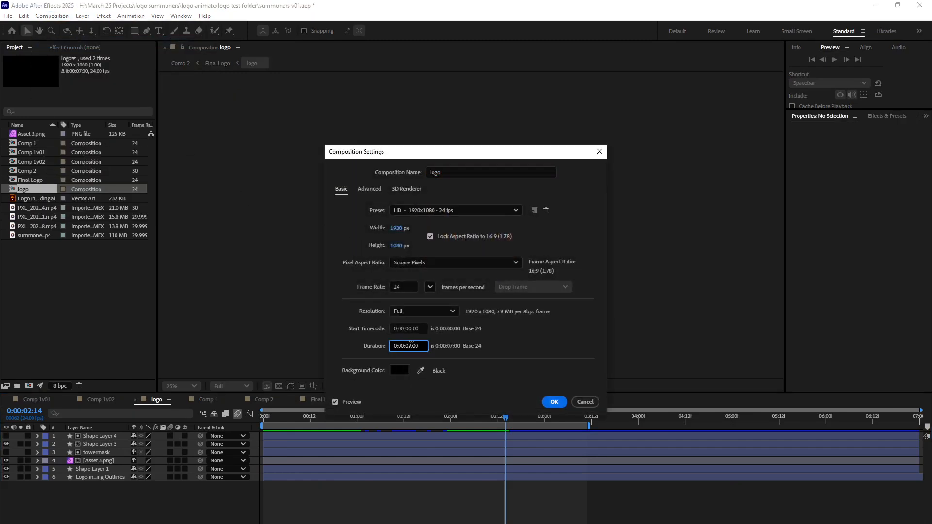
key(BackSpace)
click(553, 402)
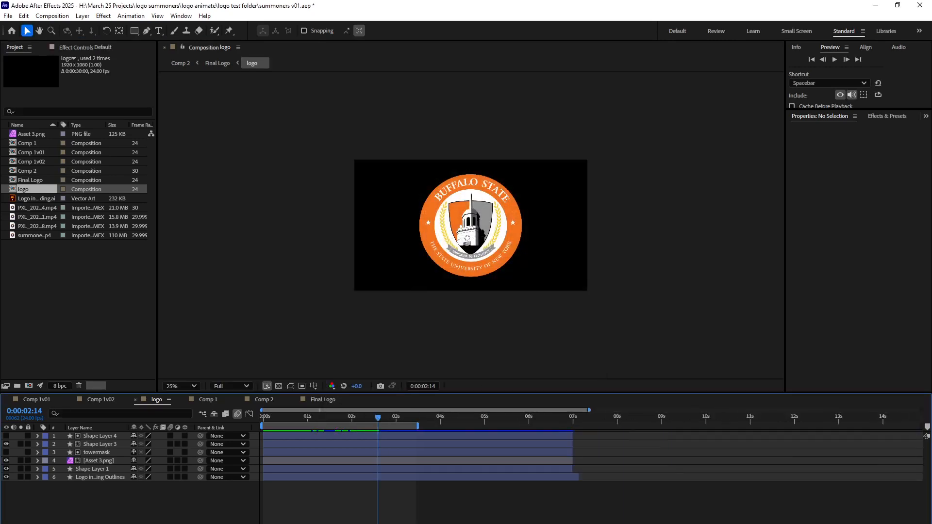
Extend all six layers of the logo composition to the 30-second end of the timeline.
drag(416, 434, 922, 435)
drag(415, 444, 922, 444)
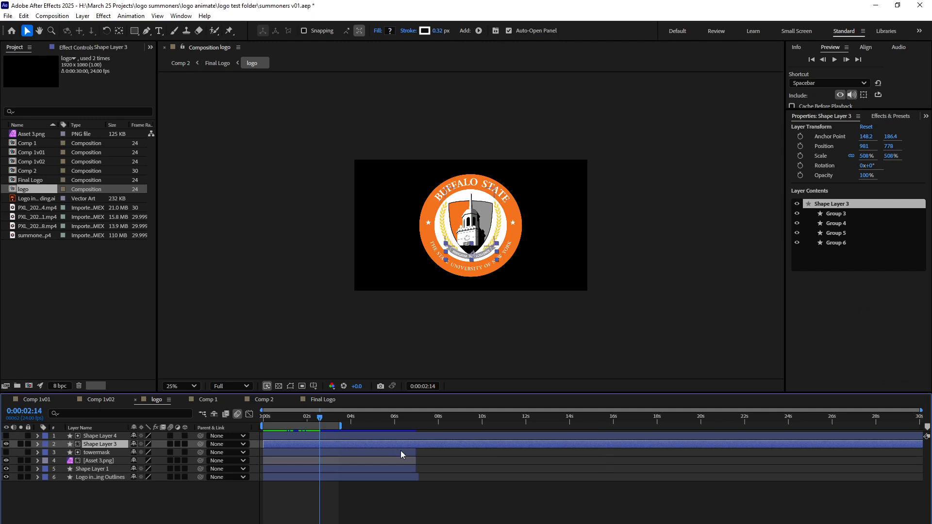
drag(420, 452, 922, 452)
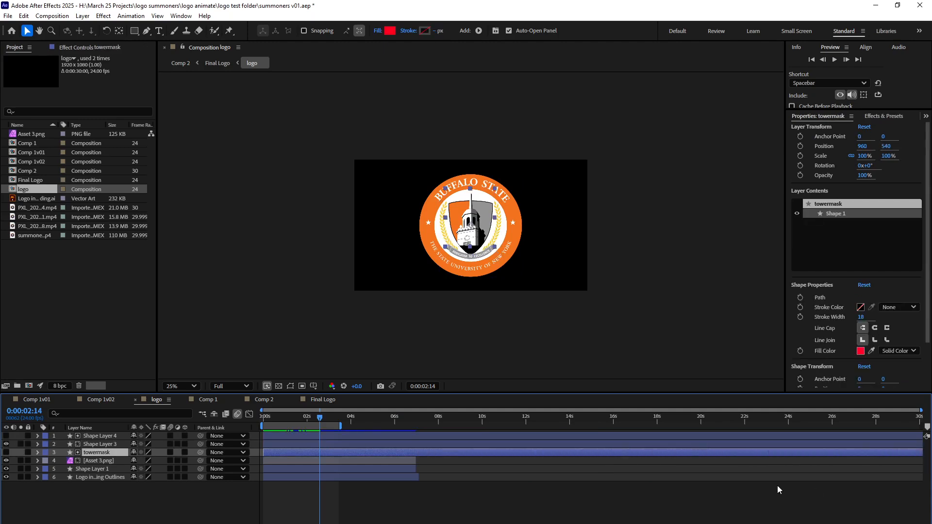
drag(416, 461, 922, 460)
drag(416, 468, 922, 469)
drag(416, 477, 922, 477)
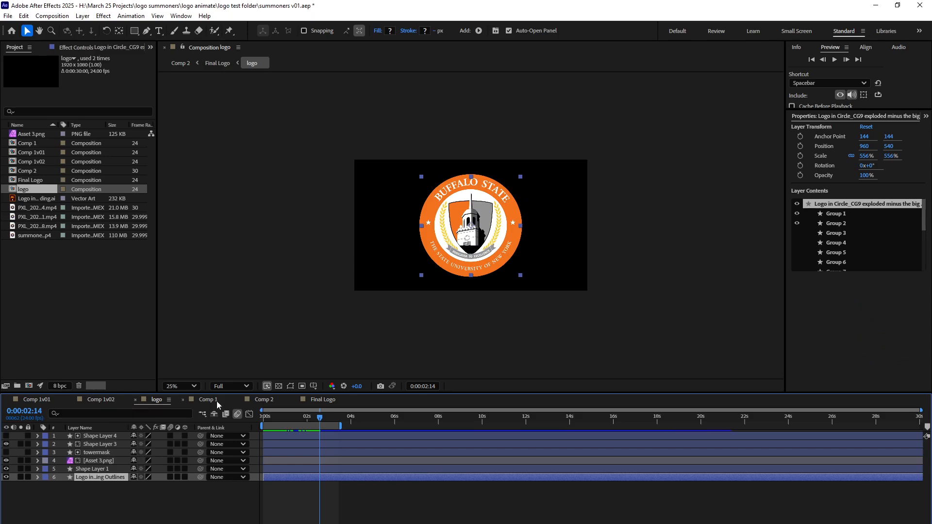
In Comp 1, extend the 3D Tracker Camera layer to the composition's end and try extending the PXL video layer.
click(262, 399)
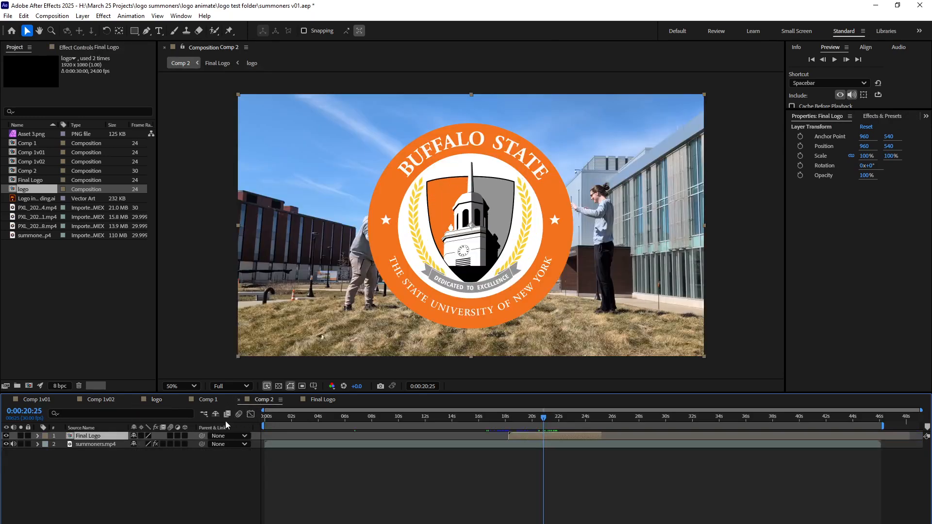
click(200, 400)
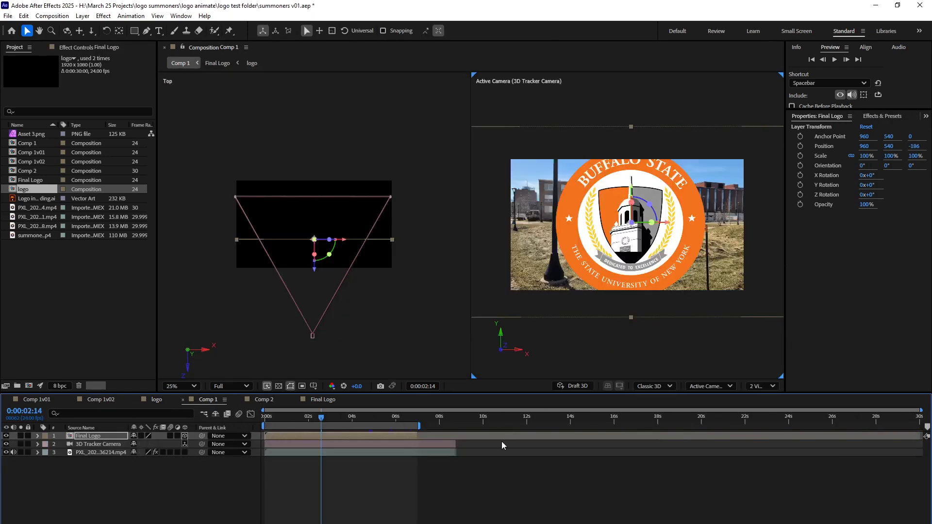
drag(458, 445, 928, 441)
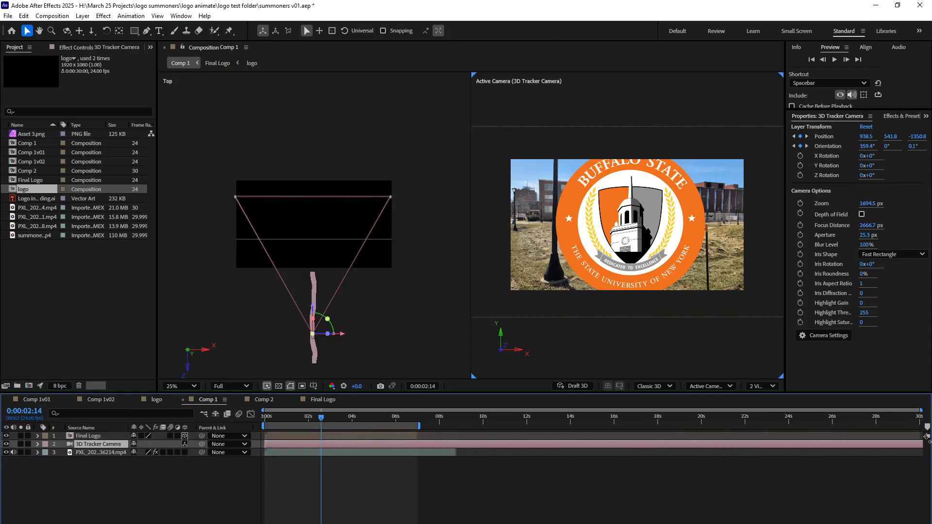
drag(455, 453, 627, 455)
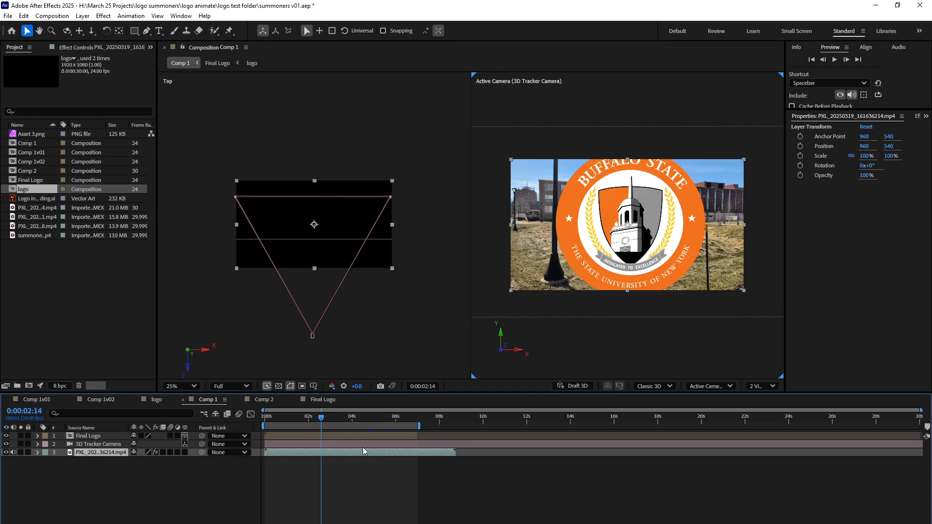
click(156, 400)
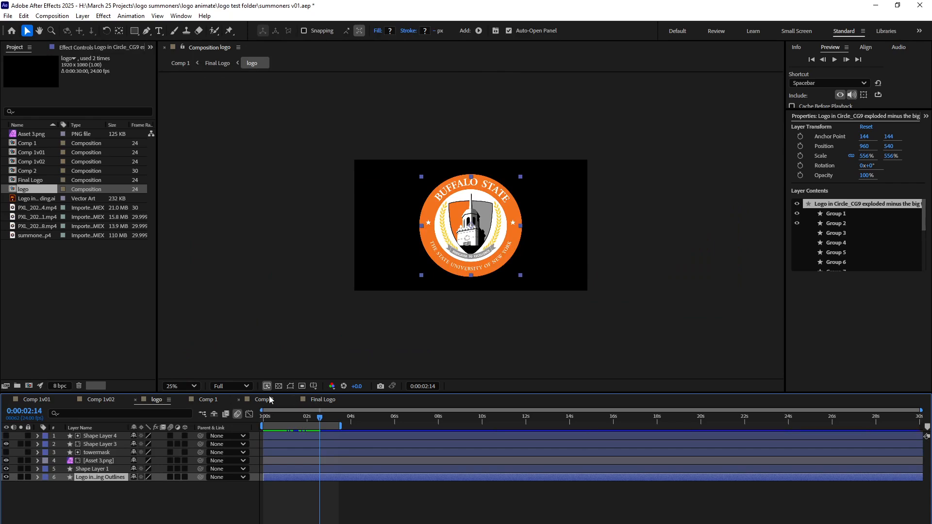
Extend the Final Logo layer in Comp 2 to its full length and check the frame at 0:00:22:22.
click(267, 399)
drag(601, 437, 908, 437)
mouse_move(570, 417)
mouse_down()
mouse_move(683, 420)
mouse_move(570, 427)
mouse_up()
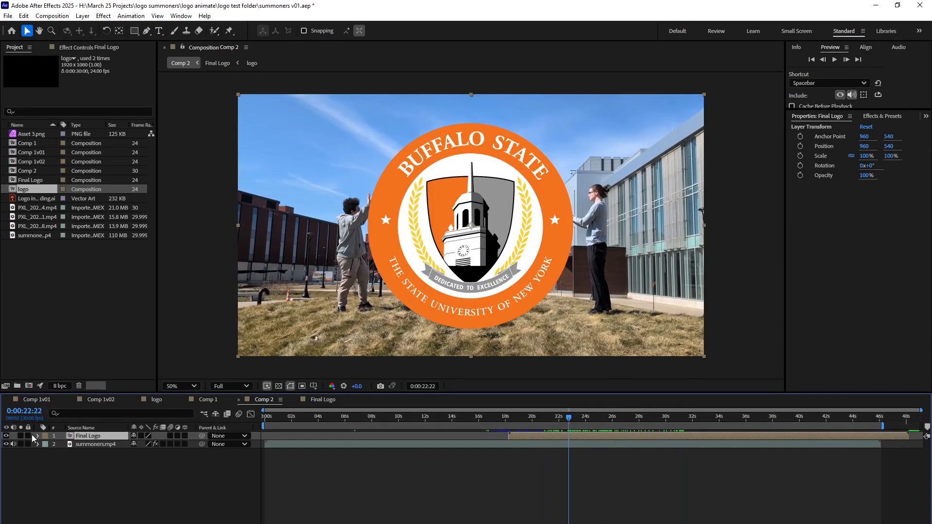
Extend the logo bright and logo layers to the end of the Final Logo composition, and return to Comp 2.
double_click(70, 436)
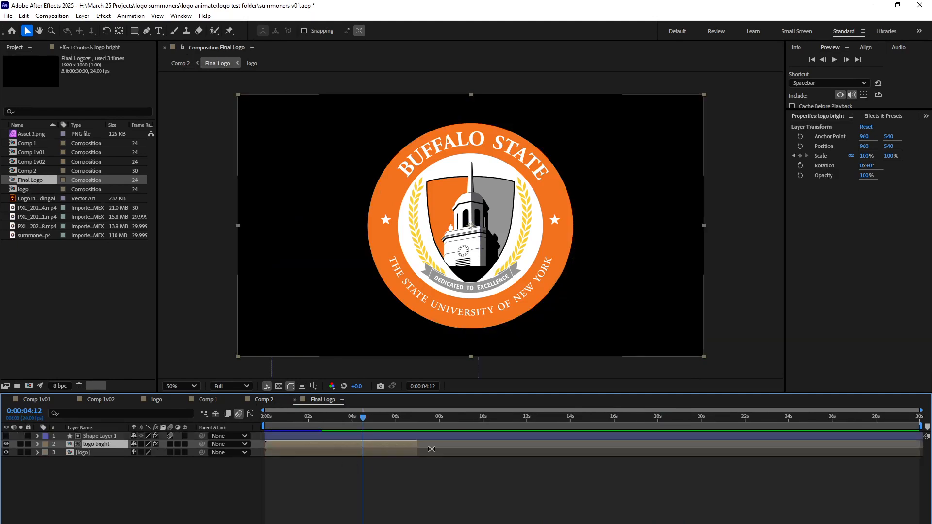
drag(429, 445, 927, 449)
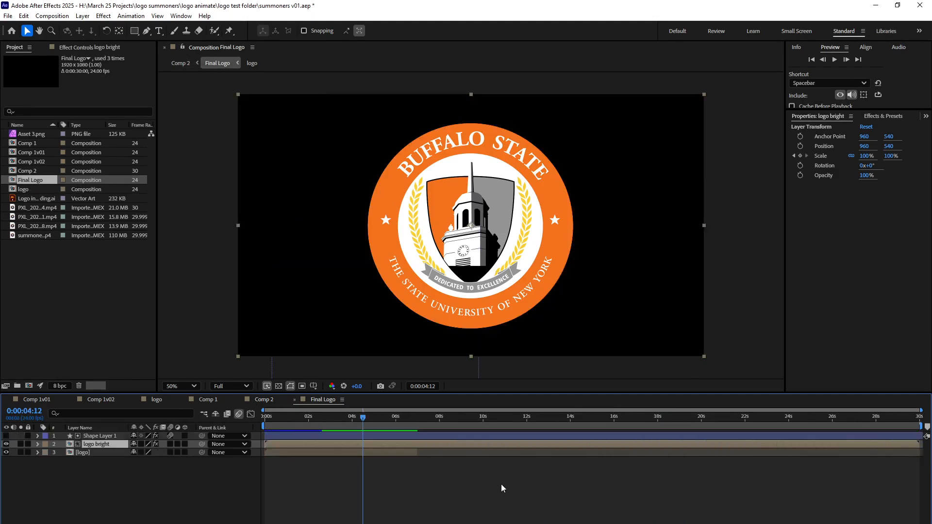
click(416, 453)
drag(416, 453, 922, 452)
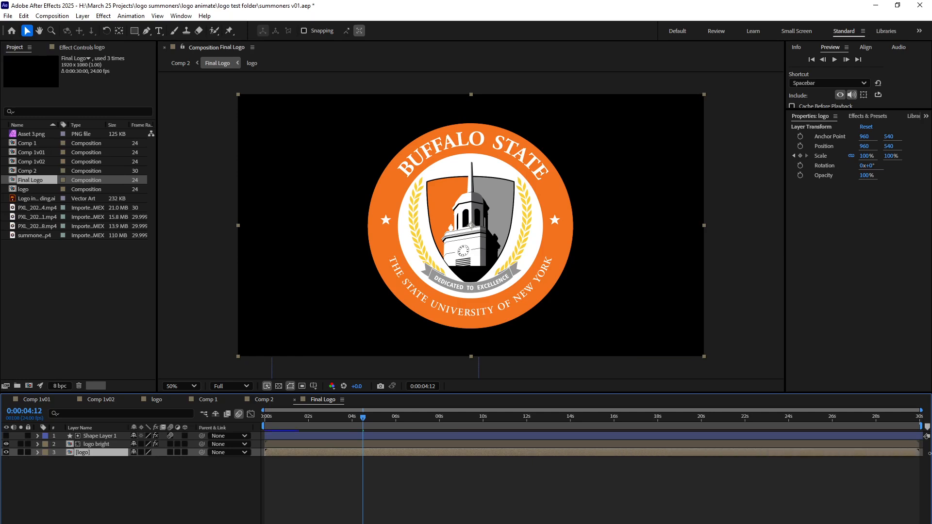
click(263, 400)
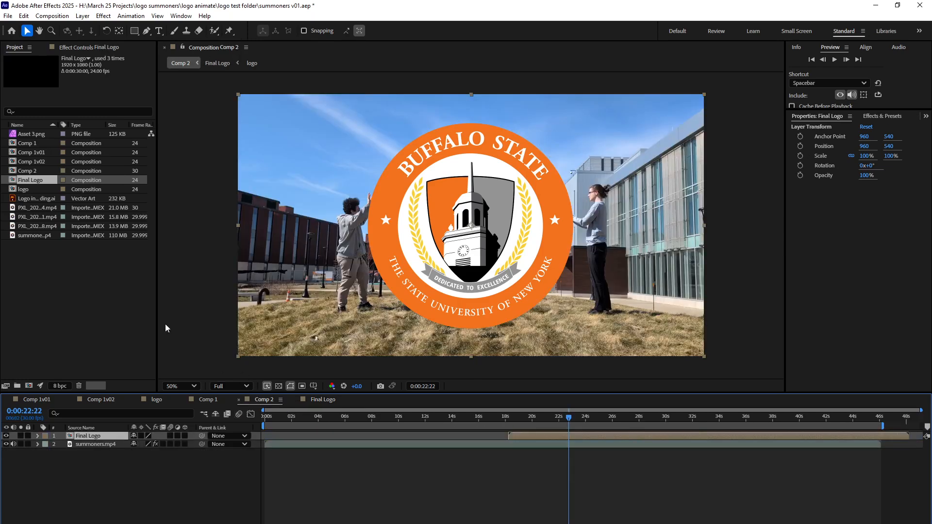
Rename the Comp 2 composition as summonersComp.
click(22, 171)
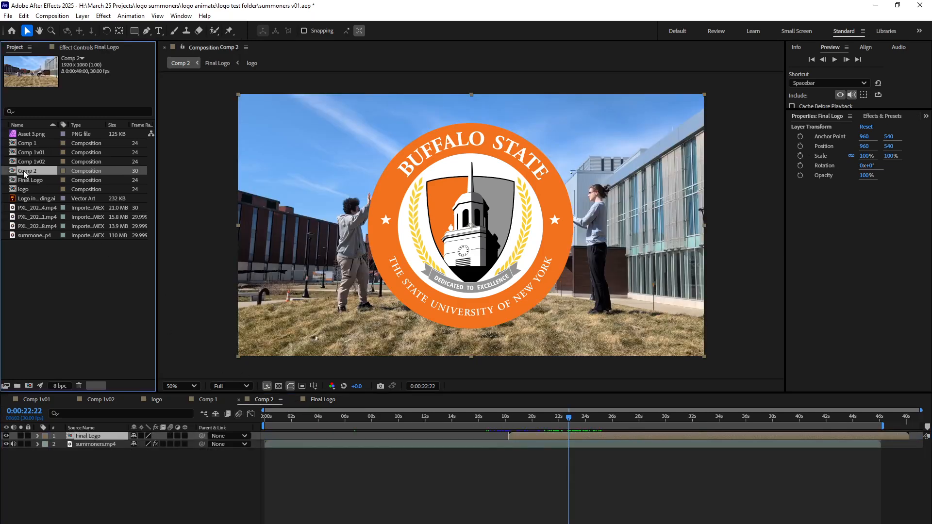
right_click(27, 170)
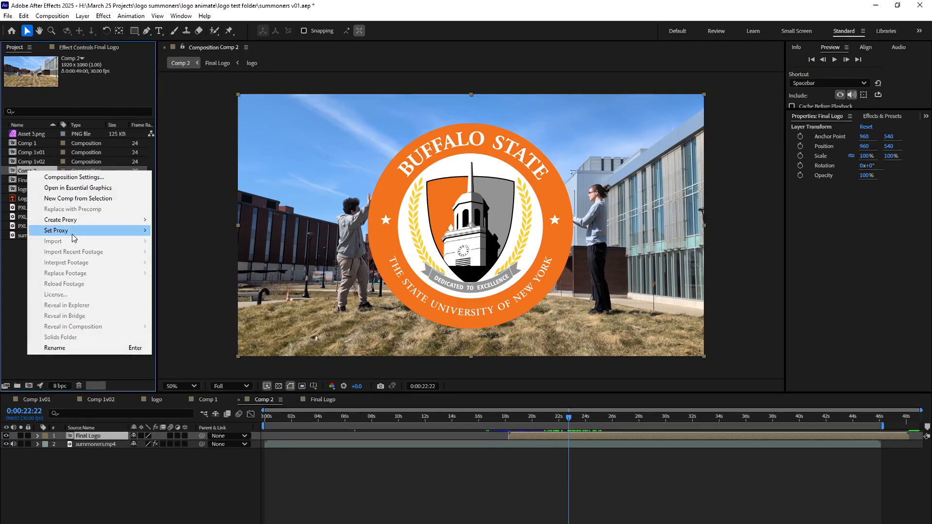
click(63, 348)
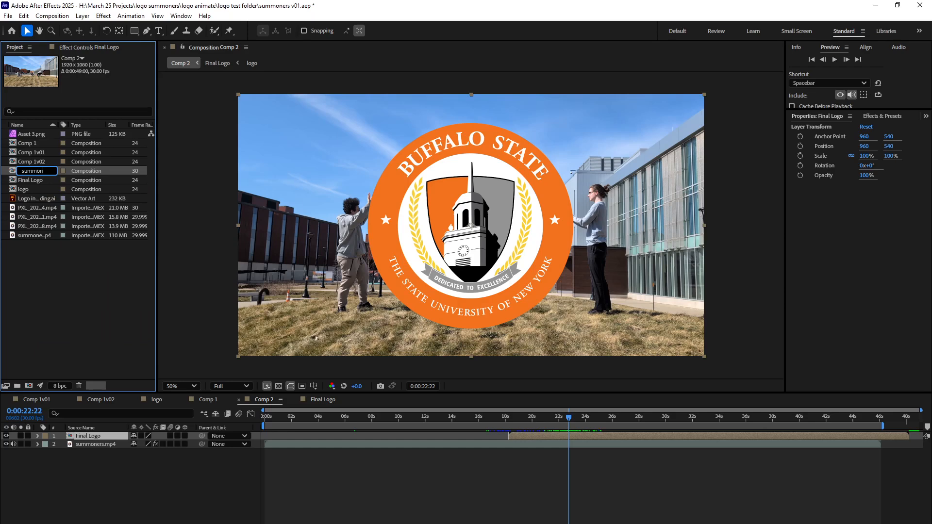
text(summonersComp)
key(Return)
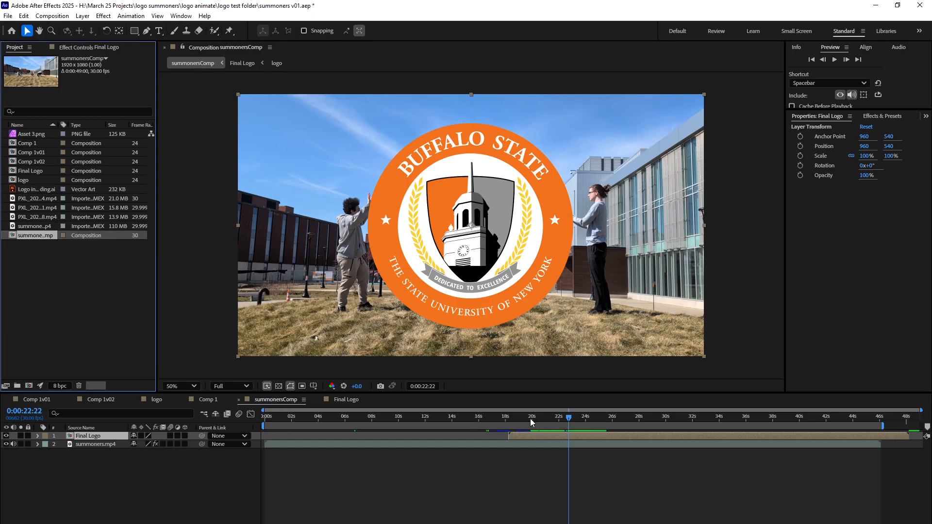
At 0:00:19:12, create a camera from the 3D Camera Tracker effect on the summoners.mp4 layer.
drag(530, 423, 524, 417)
click(85, 445)
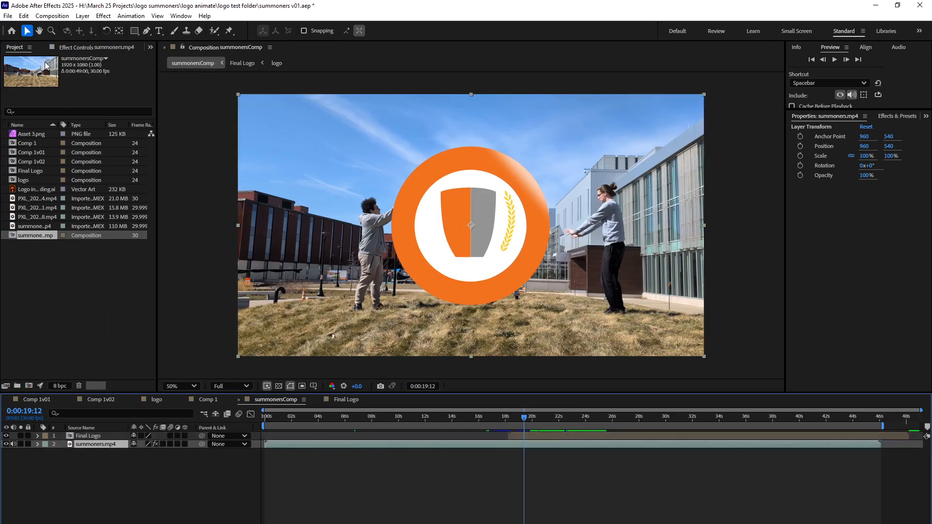
click(70, 48)
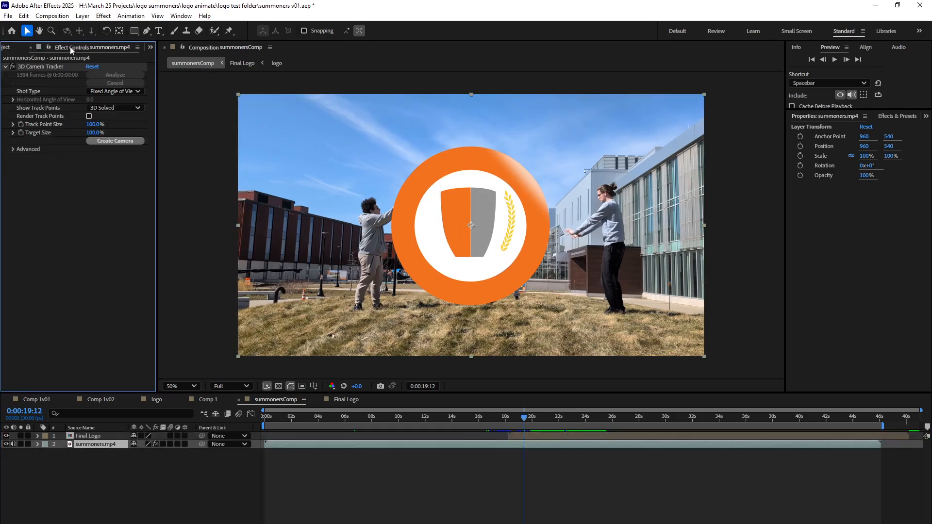
click(114, 144)
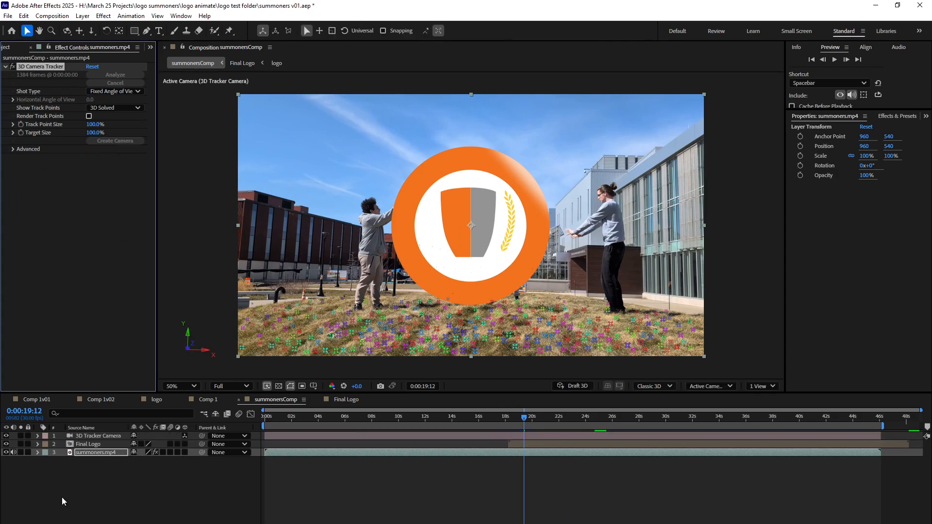
Hide the Final Logo layer and review the footage's track points, stopping at 0:00:21:07.
click(6, 445)
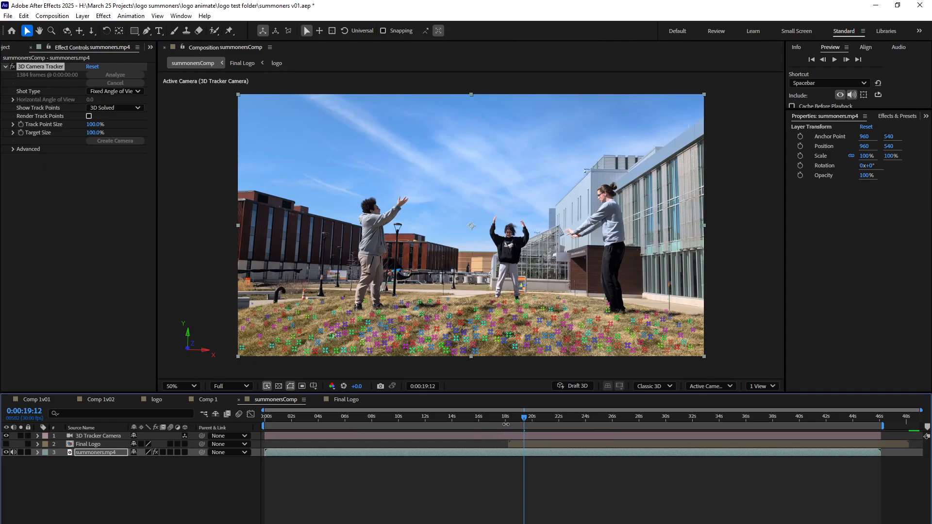
drag(505, 422, 593, 442)
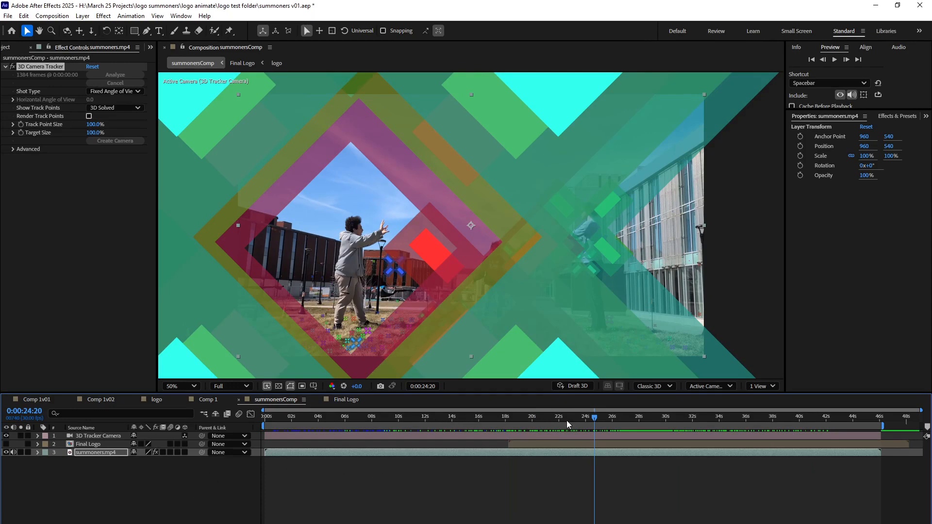
drag(567, 425, 548, 424)
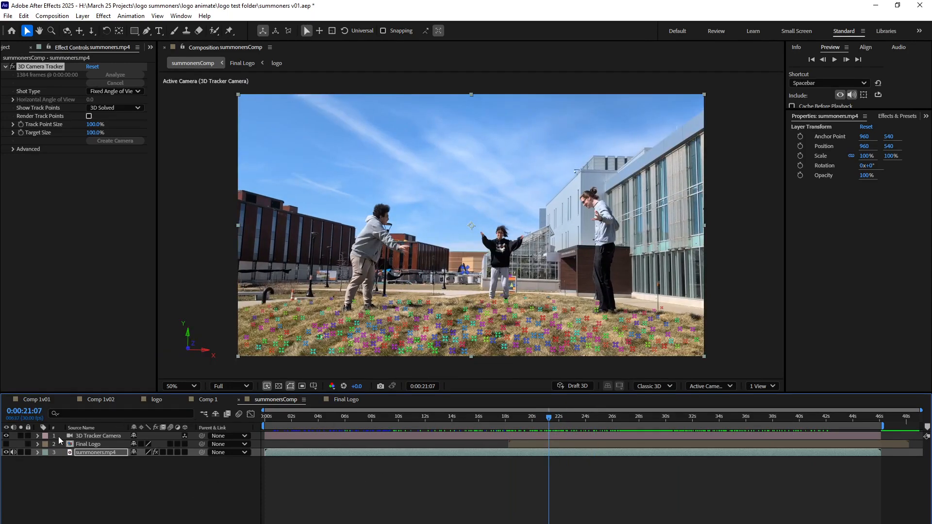
Show the Final Logo layer again, make it a 3D layer, and go to 0:00:23:13.
click(6, 444)
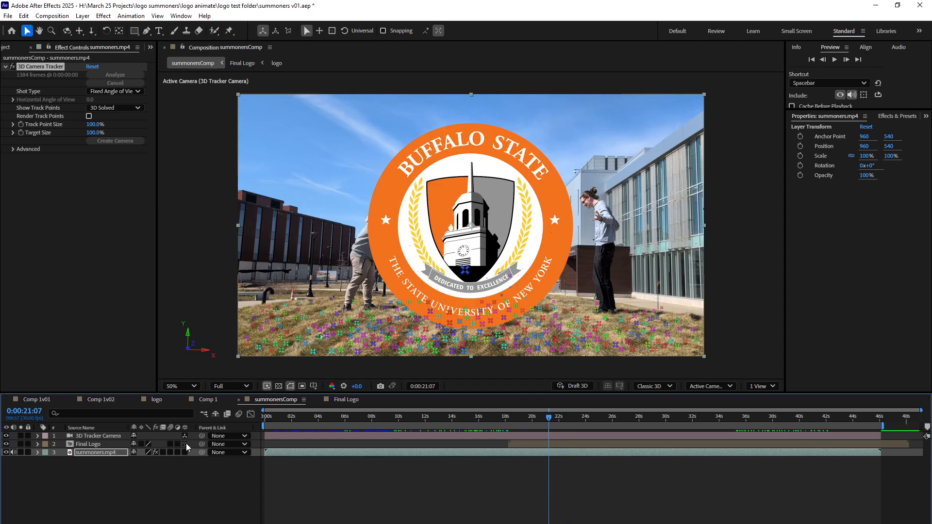
click(185, 444)
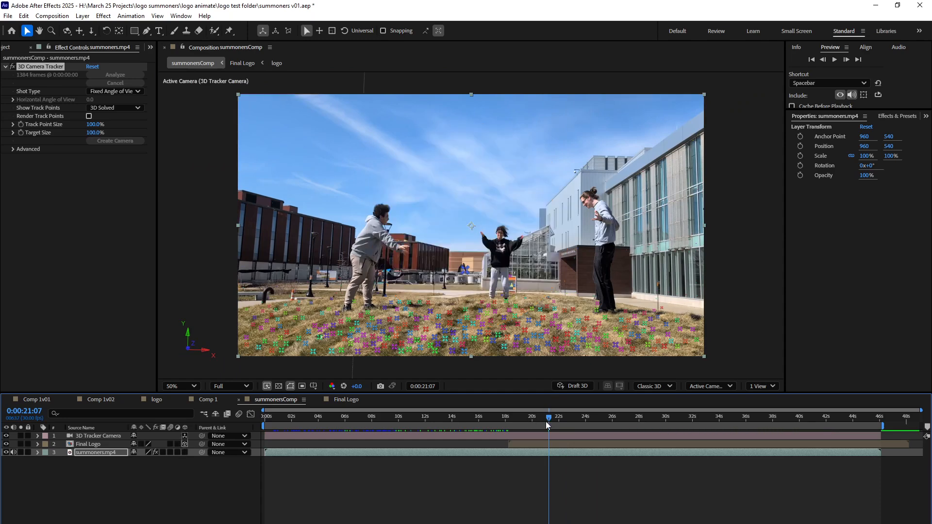
drag(551, 418, 602, 403)
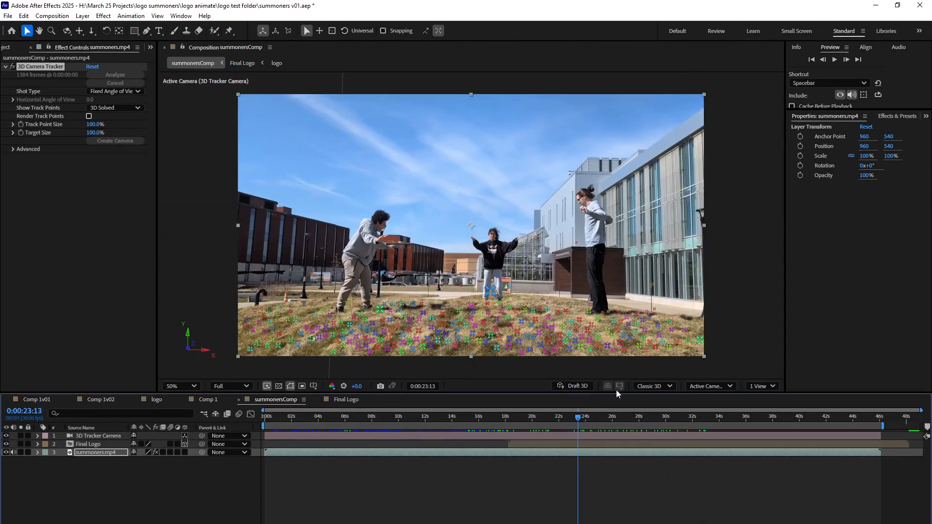
Display Top and Active Camera views together and move the Final Logo layer in front of the camera, to about -35, 540, 635.
click(752, 386)
click(762, 421)
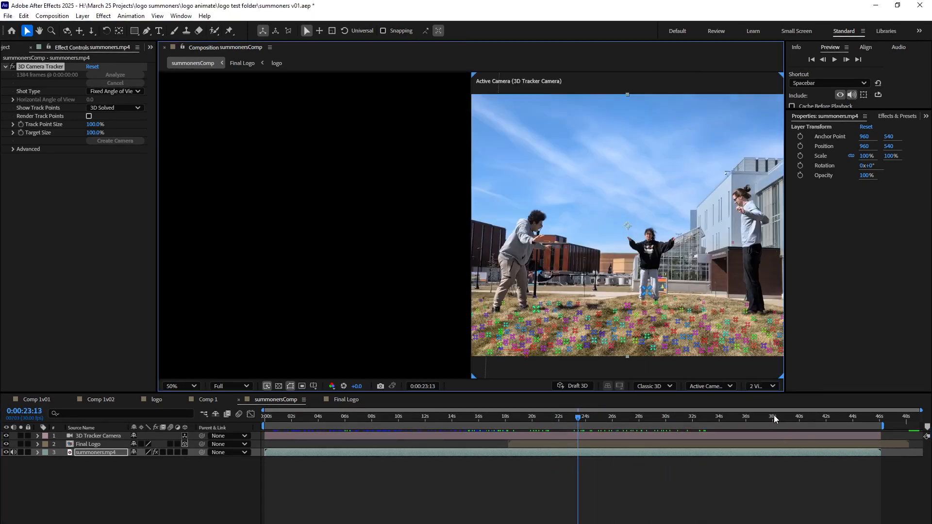
click(89, 445)
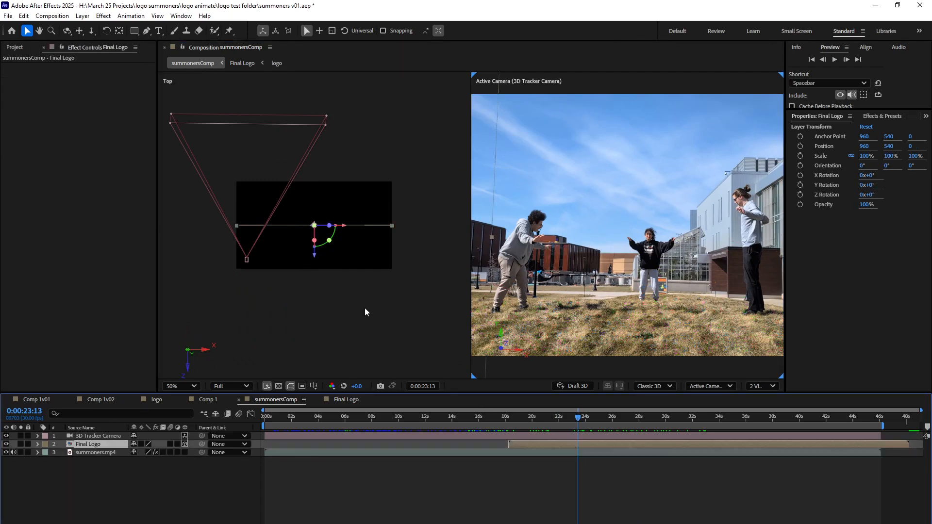
drag(317, 258, 320, 208)
drag(343, 178, 263, 174)
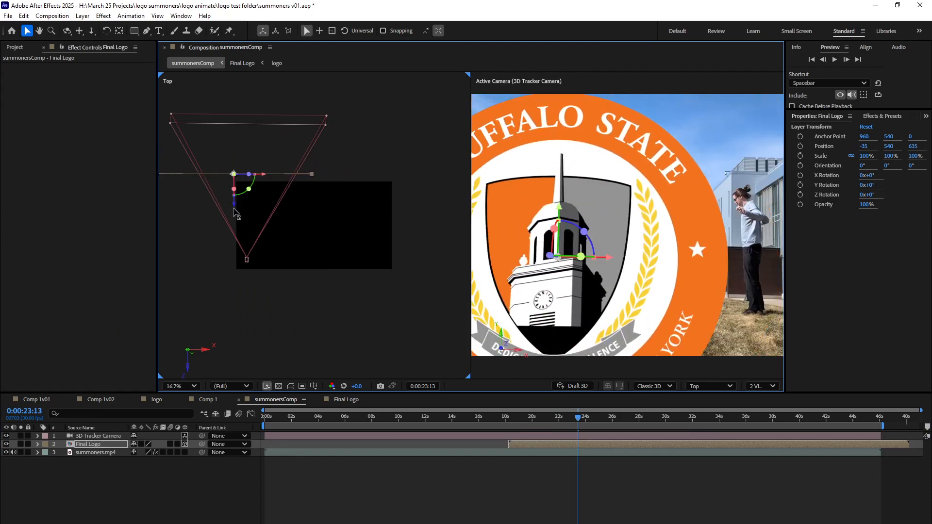
Push the Final Logo layer farther back and raise it to about 181, 148.2, 2884, and go to 0:00:16:08.
drag(235, 204, 235, 108)
key(comma)
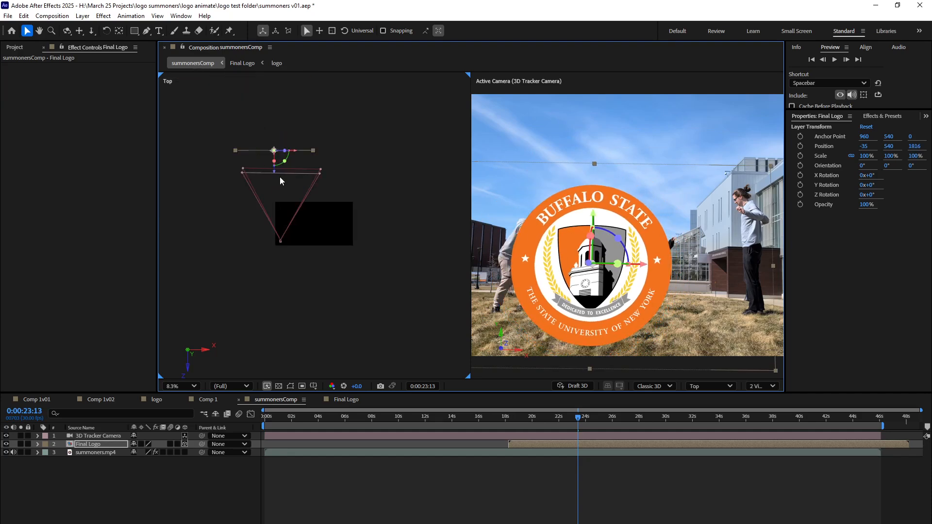
drag(274, 174, 284, 125)
drag(627, 218, 630, 169)
drag(522, 417, 481, 411)
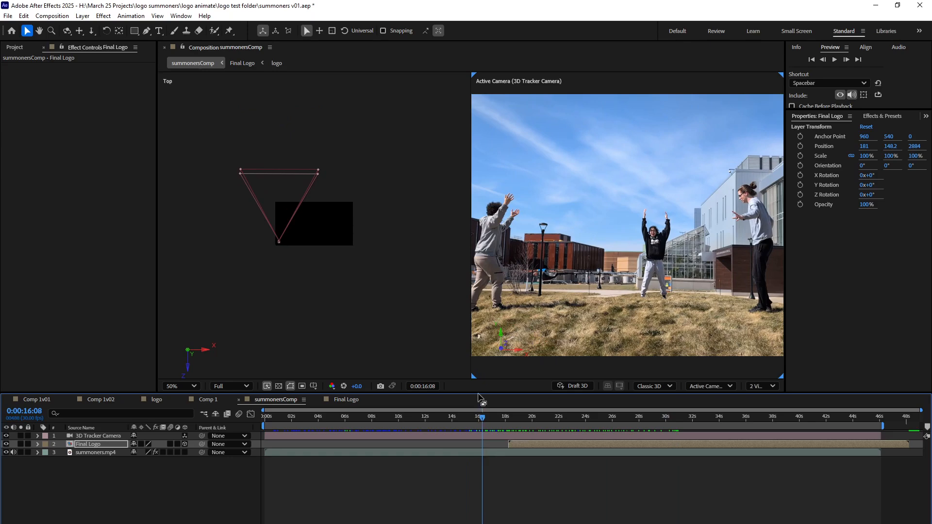
Play summonersComp from the beginning in the two-view layout, stopping at 0:00:04:12.
click(417, 417)
drag(412, 420, 254, 435)
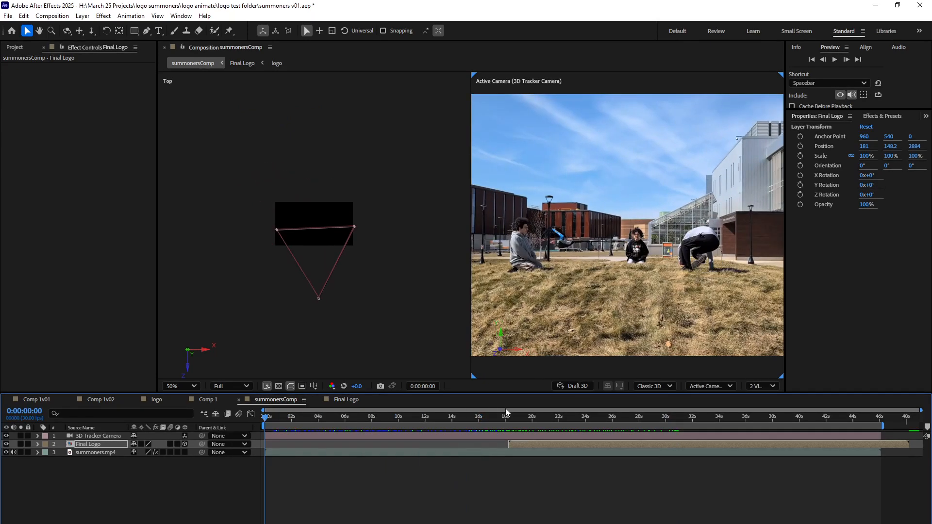
click(835, 59)
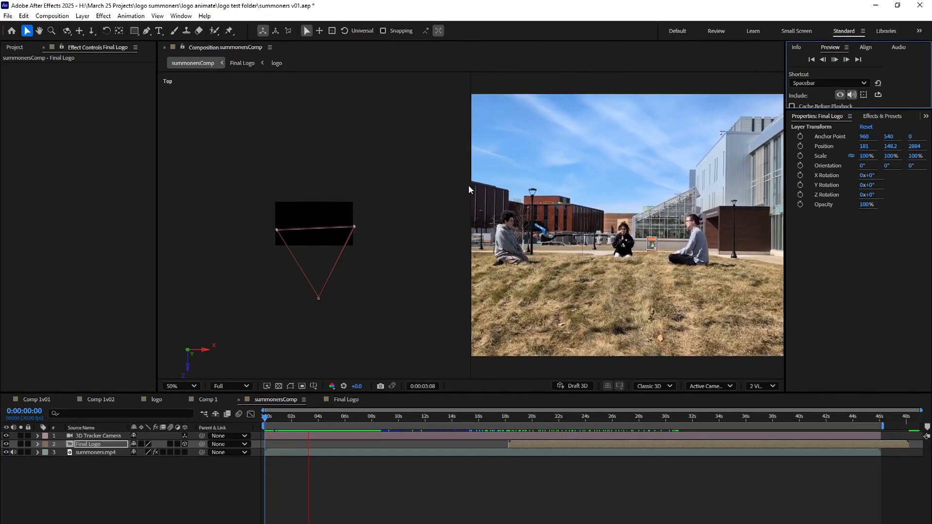
click(834, 59)
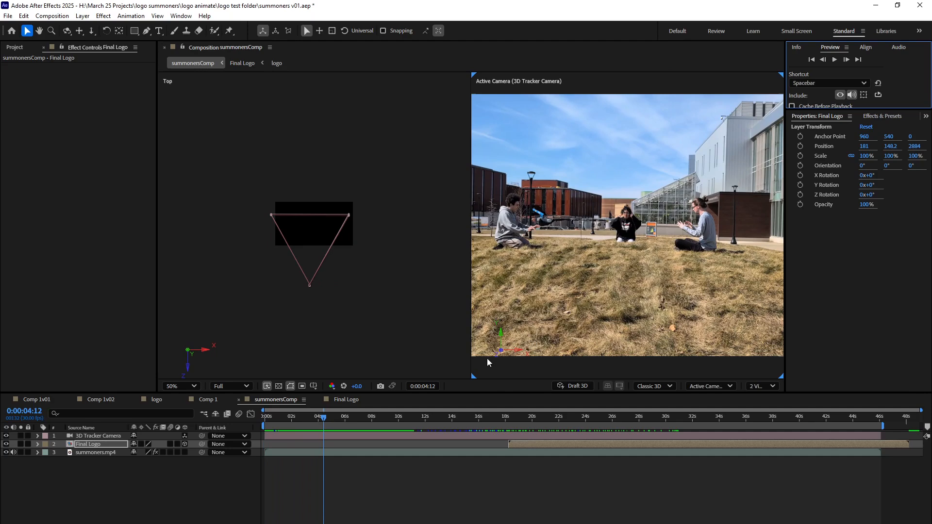
Switch to a single Active Camera view and continue previewing the composition, stopping at 0:00:08:03.
click(761, 386)
click(756, 400)
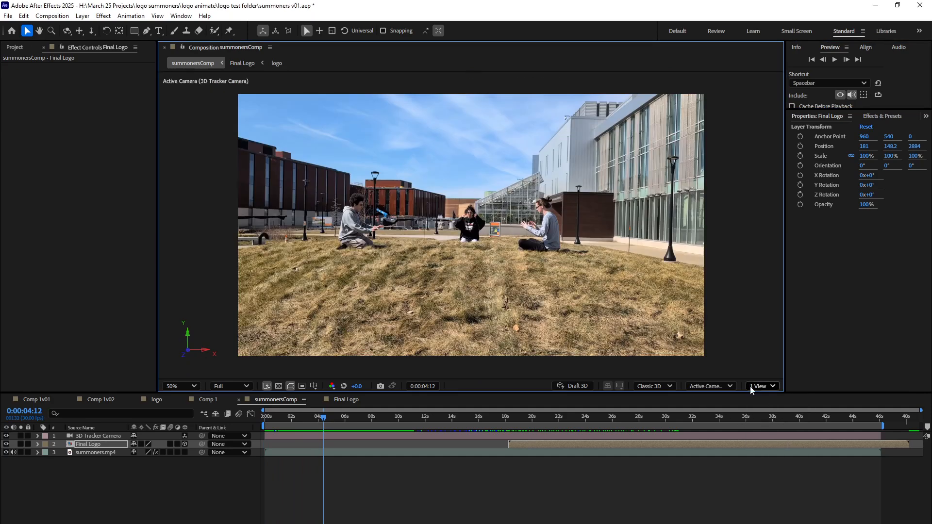
click(834, 58)
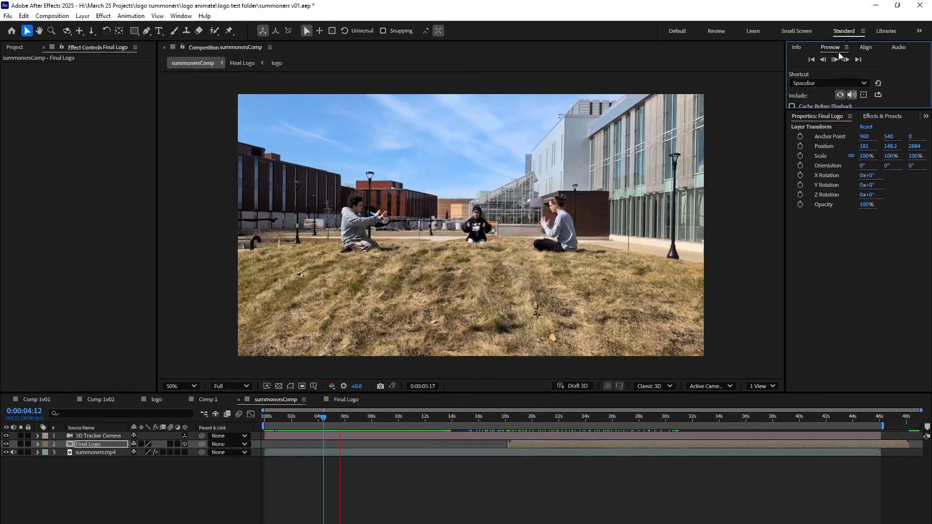
click(834, 59)
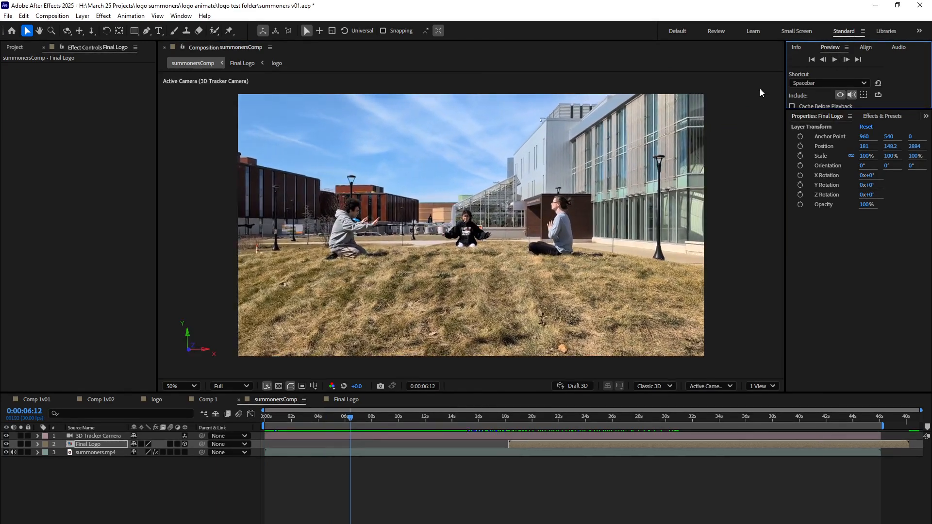
click(231, 386)
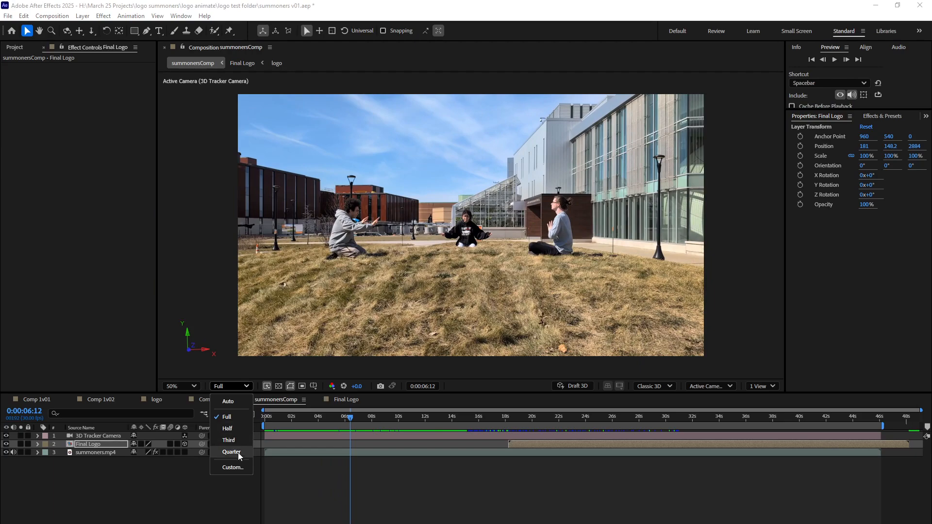
click(831, 59)
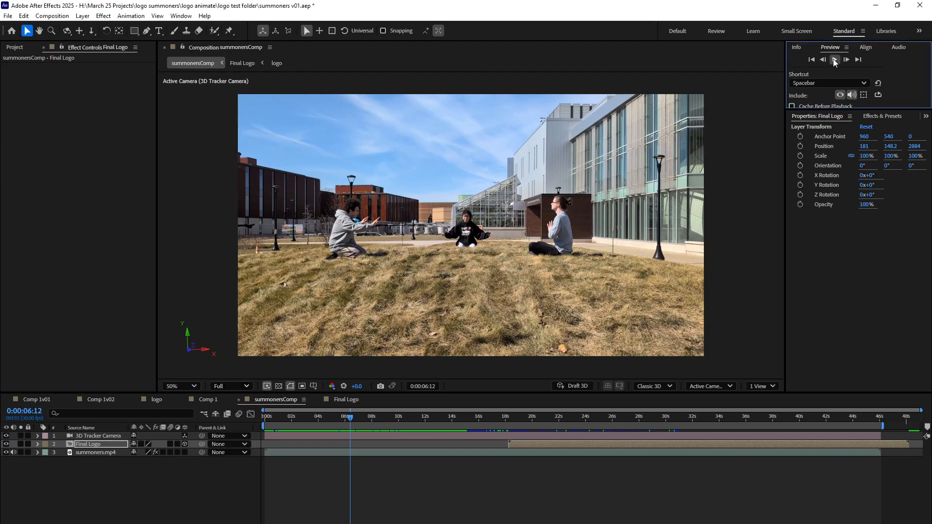
click(833, 59)
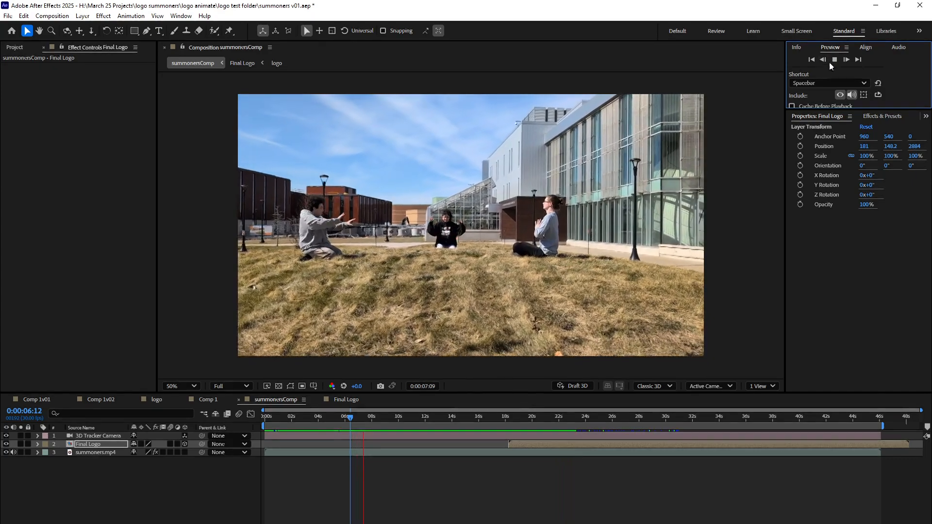
key(space)
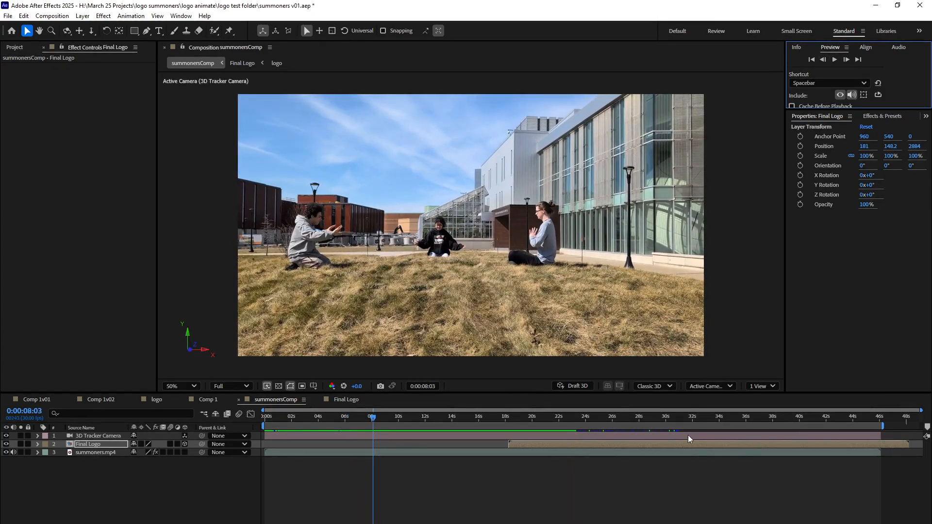
Preview the Final Logo in the tracked footage from 0:00:21:20.
drag(567, 416, 554, 432)
click(834, 60)
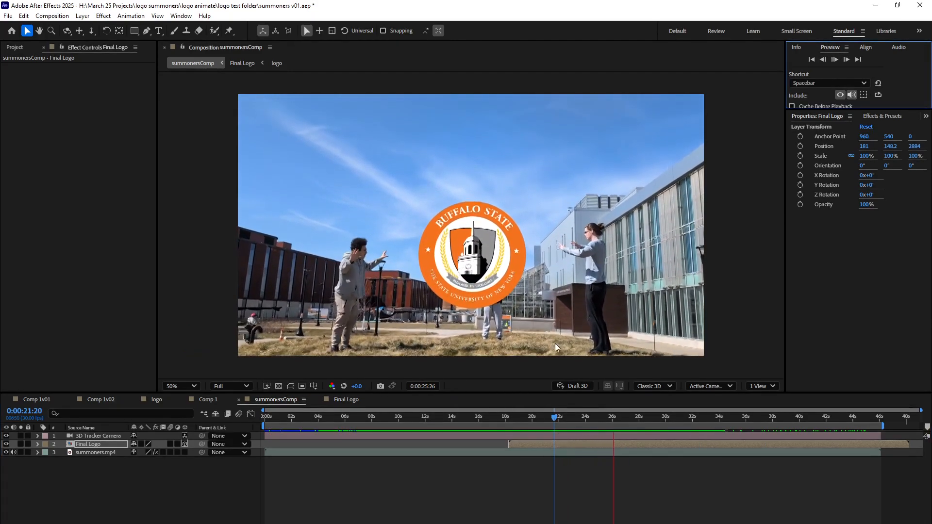
click(835, 59)
Examine the Final Logo closely at 200% magnification while playing from 0:00:19:23 to 0:00:24:22.
drag(621, 418, 530, 430)
scroll(515, 282, up, 6)
scroll(516, 286, down, 2)
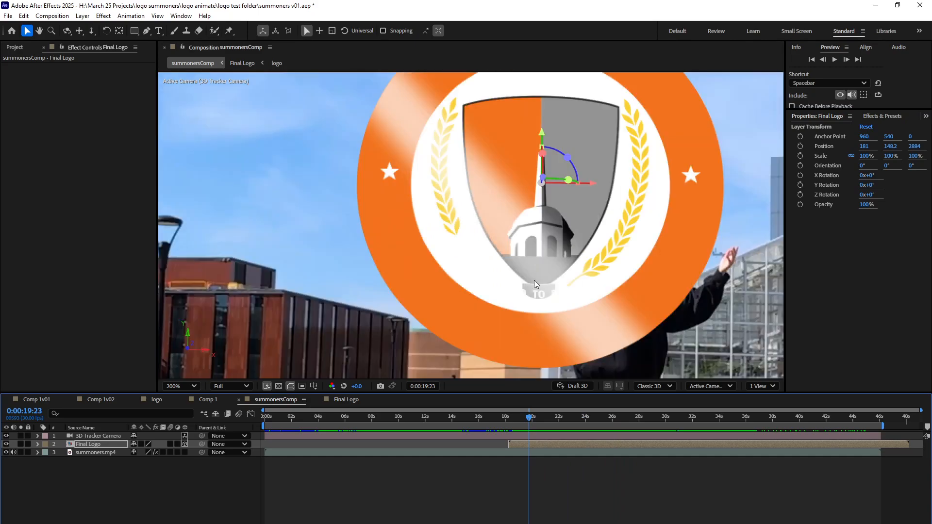
mouse_move(542, 283)
mouse_down()
mouse_move(511, 249)
mouse_move(540, 276)
mouse_move(529, 271)
mouse_up()
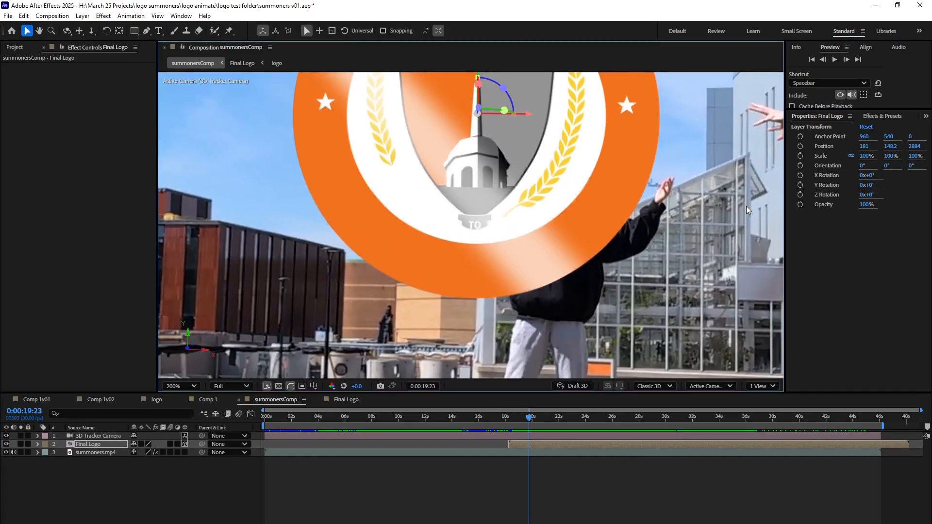
click(834, 60)
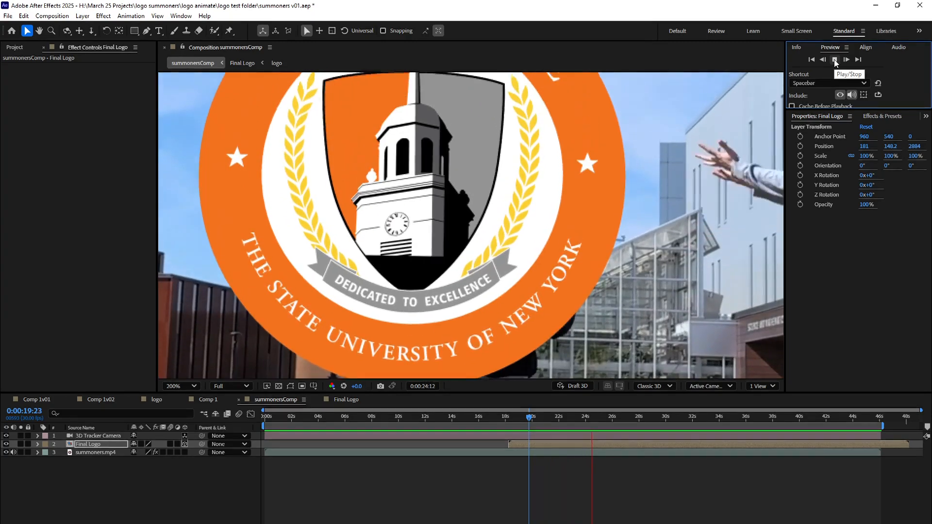
click(834, 59)
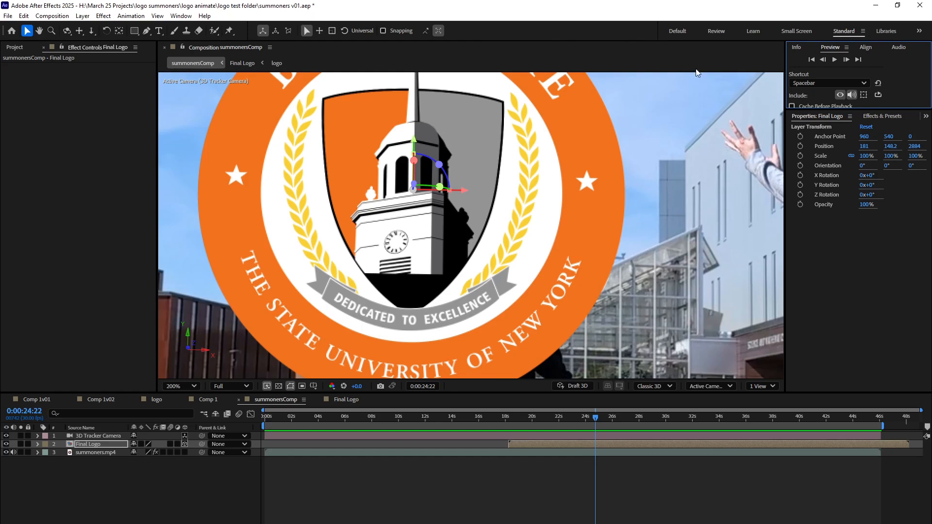
Shift the Final Logo layer horizontally to about X position 269.8, go to 0:00:21:03, and save the project.
drag(572, 418, 500, 417)
scroll(485, 320, down, 5)
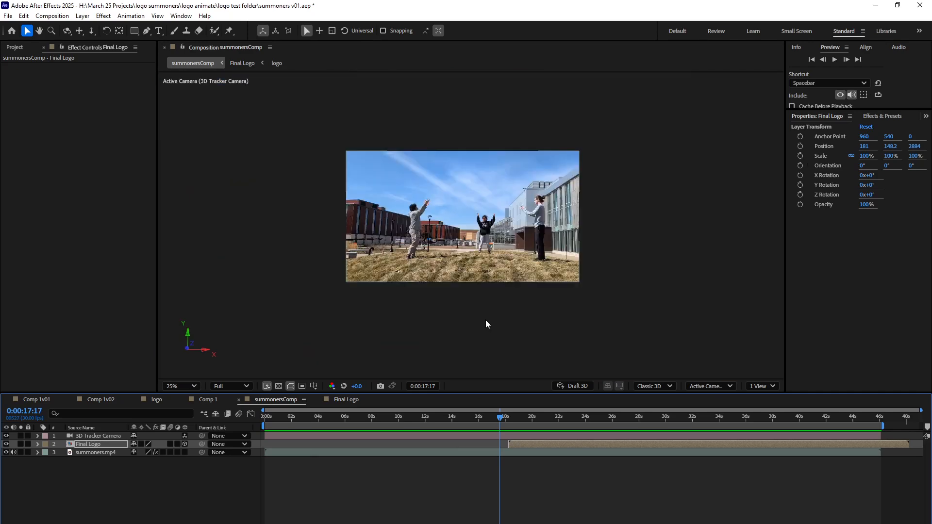
scroll(485, 321, up, 2)
drag(503, 418, 563, 417)
drag(513, 198, 527, 206)
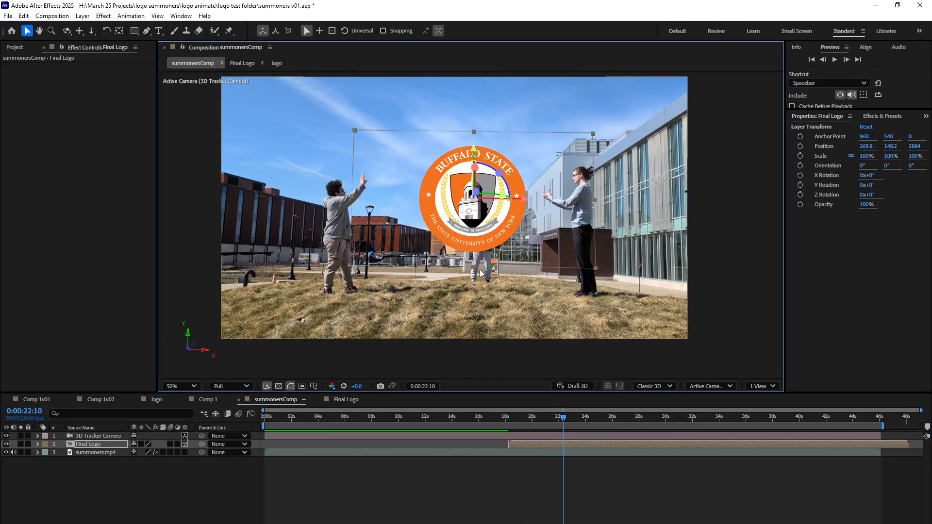
drag(563, 417, 546, 430)
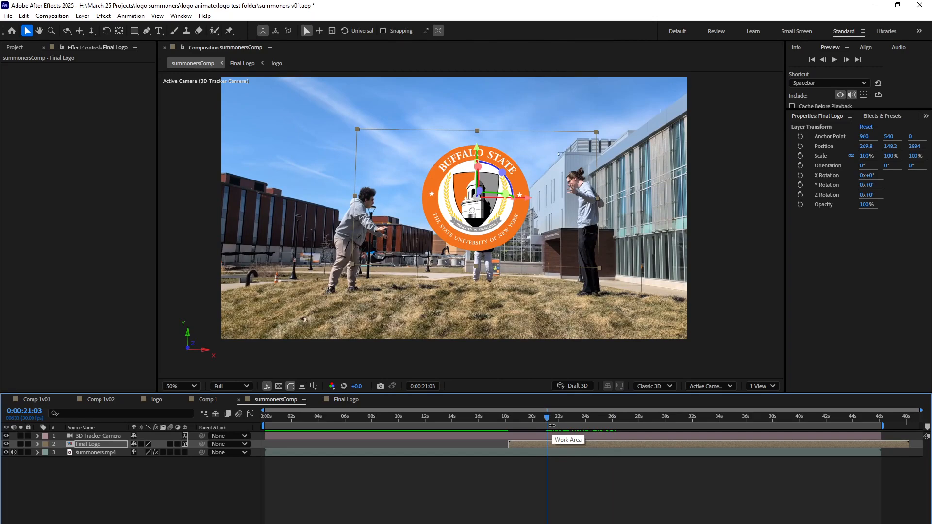
key(ctrl+s)
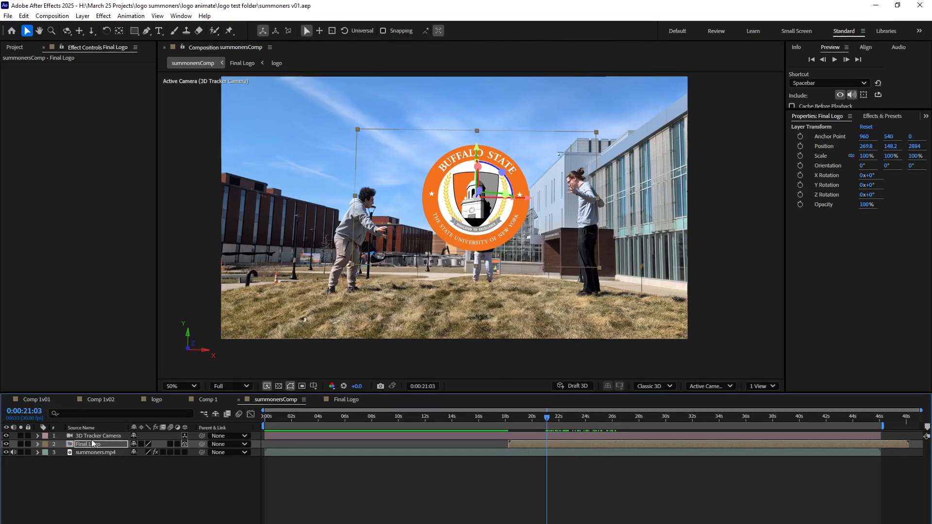
Apply the Lumetri Color effect to the summoners.mp4 layer and expand its Creative settings.
click(95, 453)
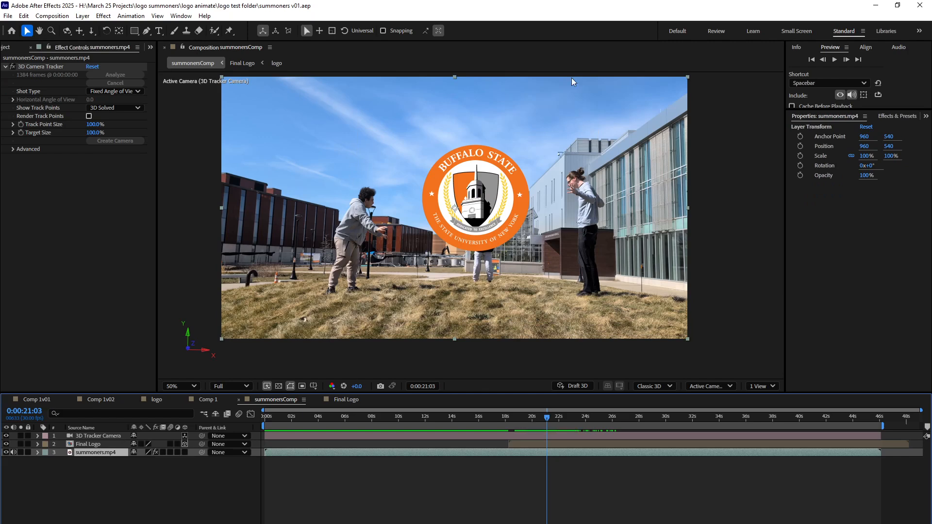
click(886, 117)
click(857, 127)
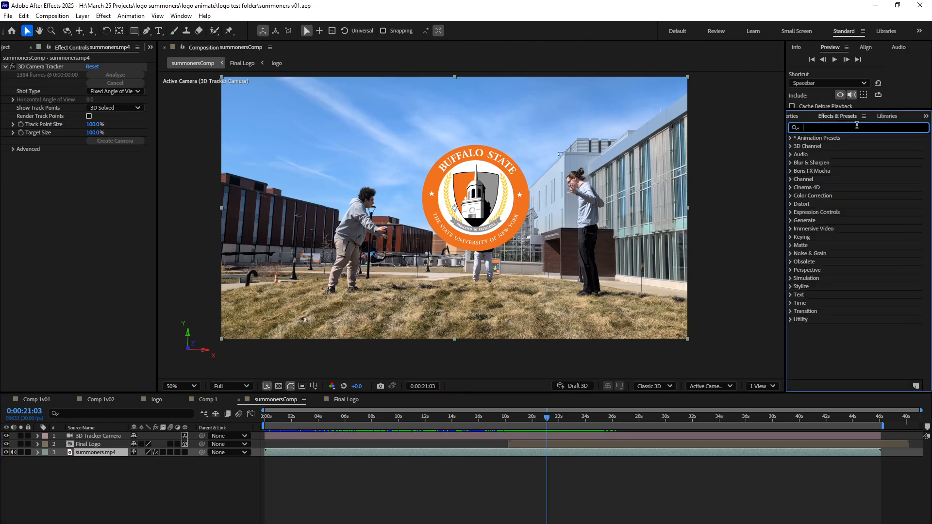
text(lumetr)
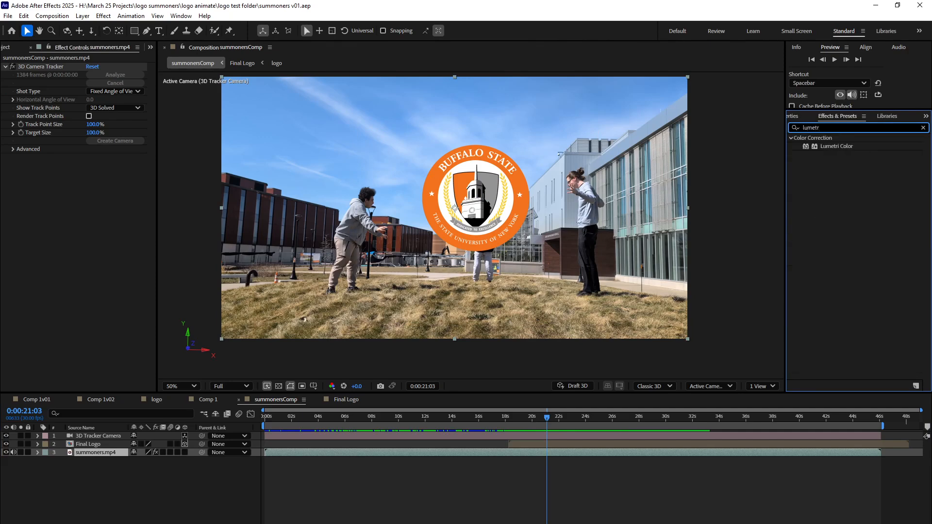
click(838, 146)
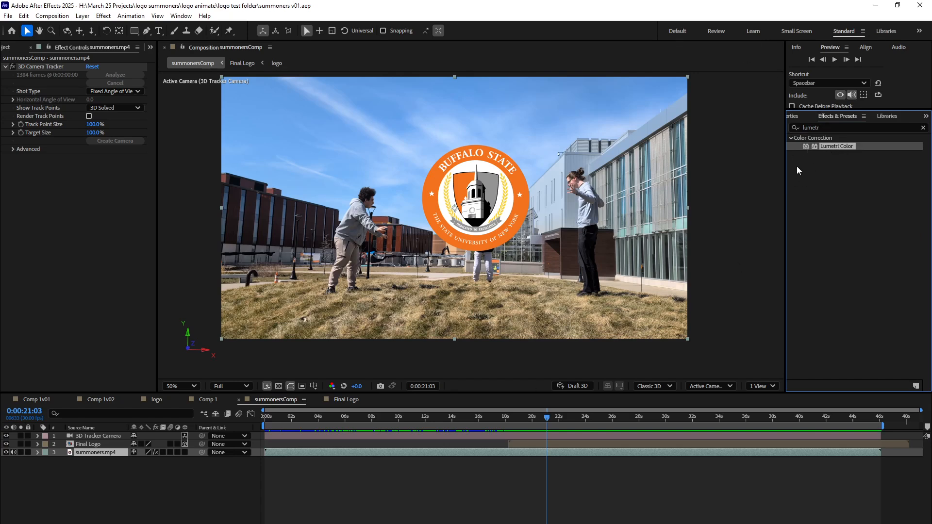
drag(805, 147, 94, 453)
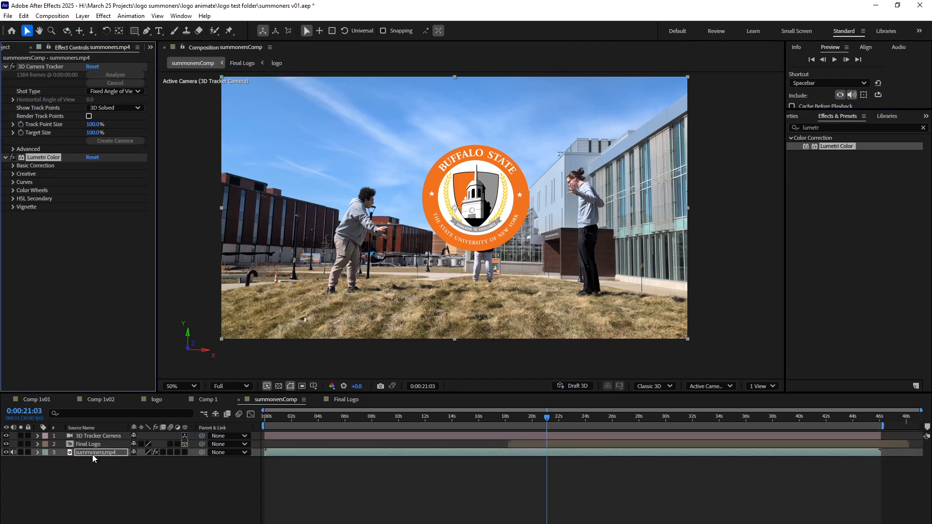
click(13, 174)
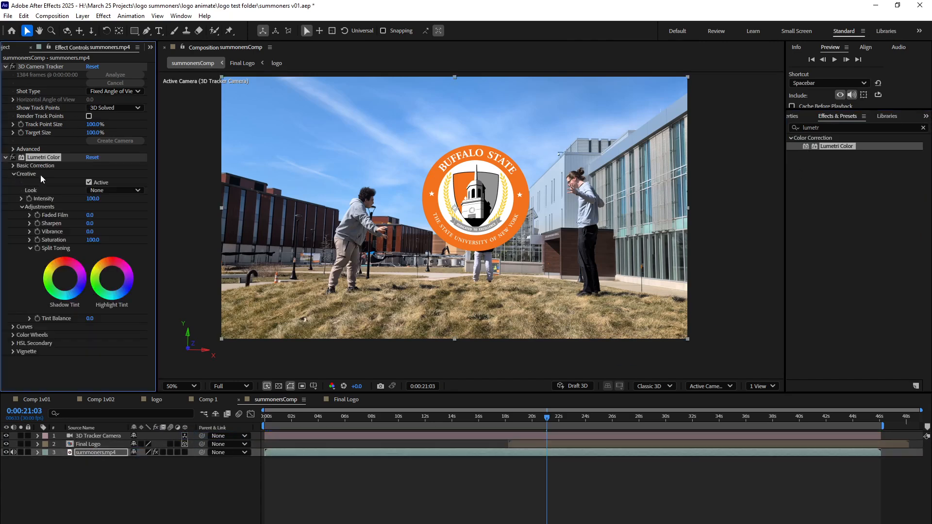
Try the Kodak 5218 Kodak 2383 and SL CLEAN KODAK B ULTRASOFT looks on the footage.
click(104, 190)
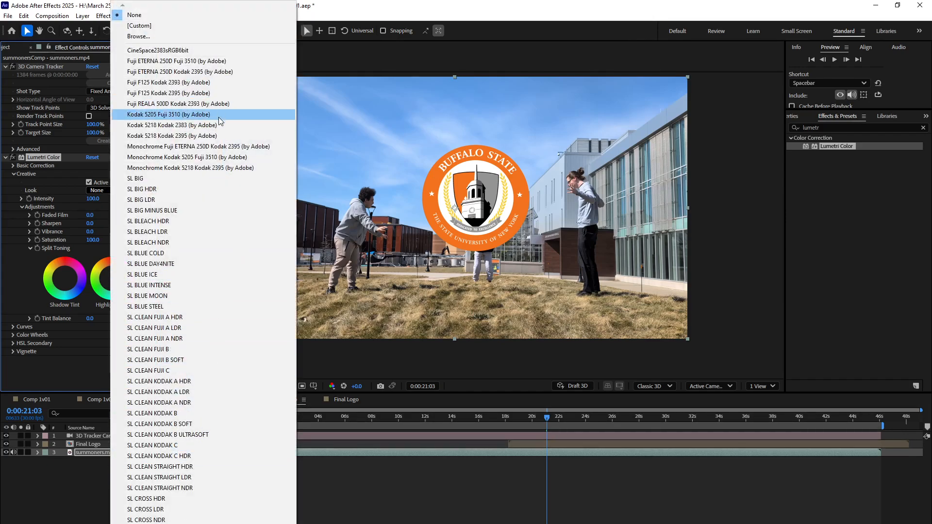
click(194, 125)
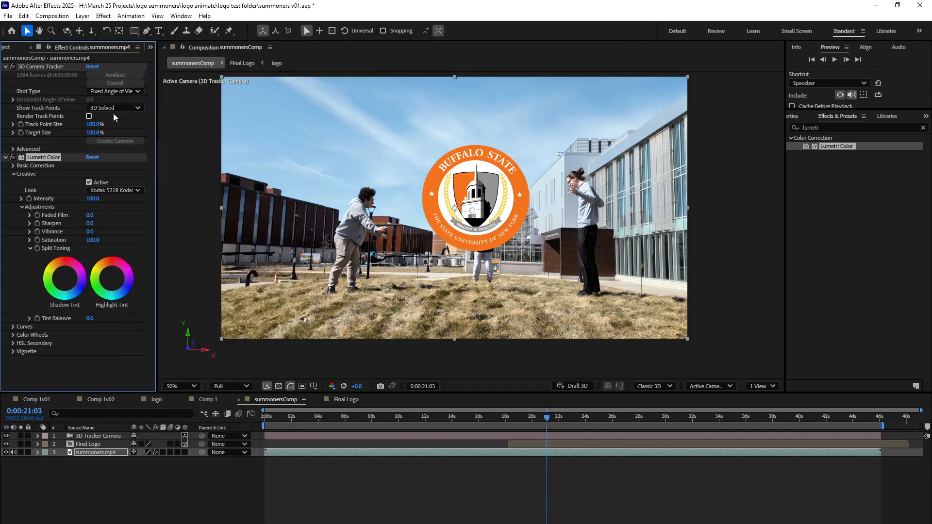
click(103, 190)
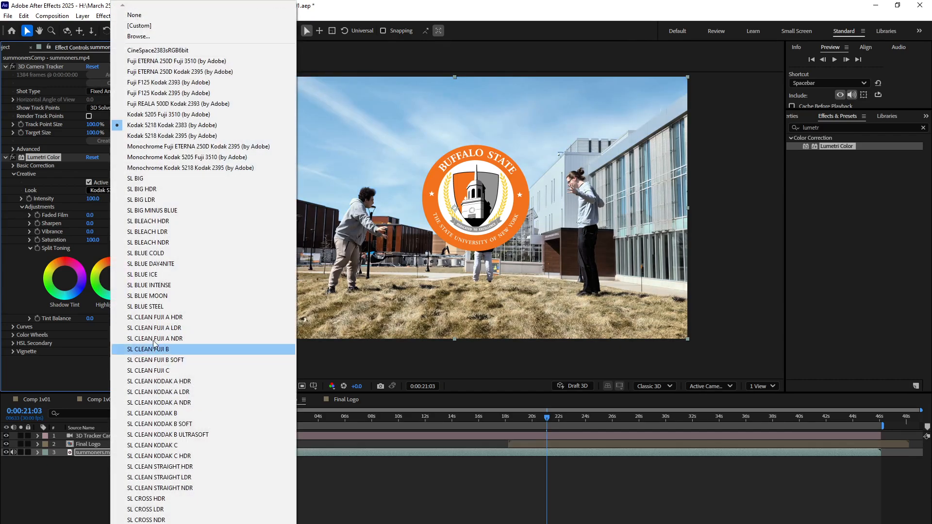
click(169, 425)
Set the Lumetri Creative look of summoners.mp4 to SL MATRIX GREEN.
click(114, 190)
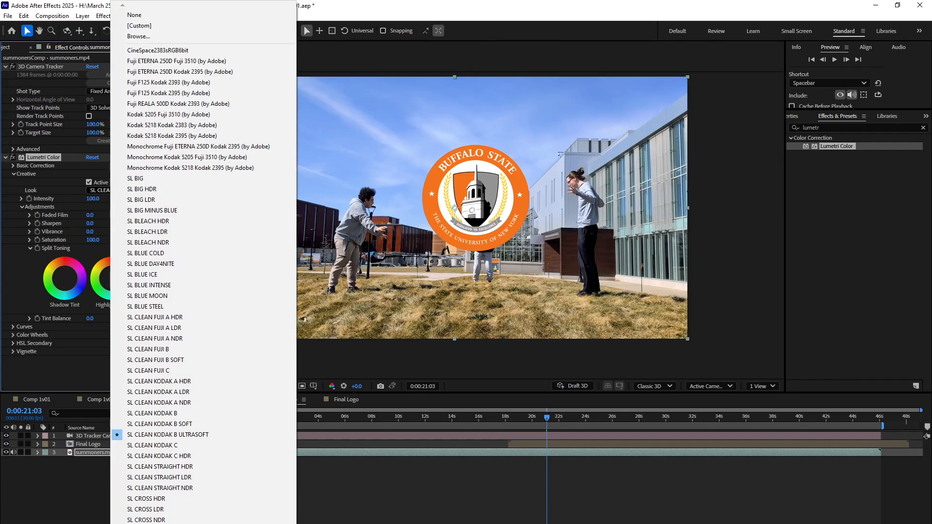
scroll(204, 267, down, 5)
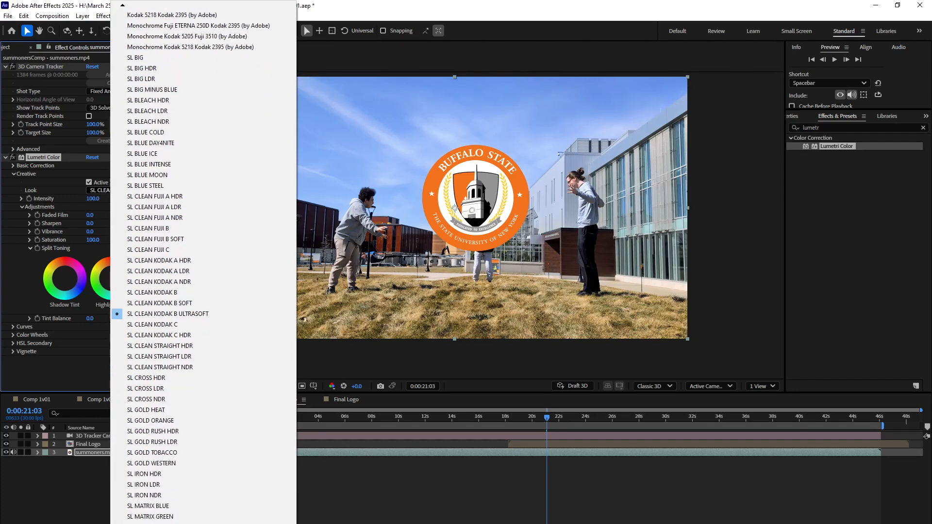
scroll(204, 267, down, 1)
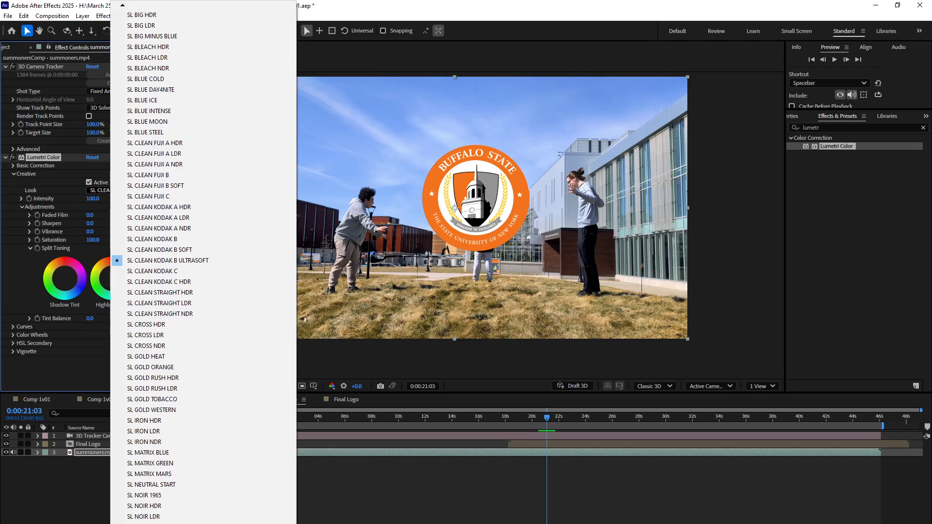
click(171, 462)
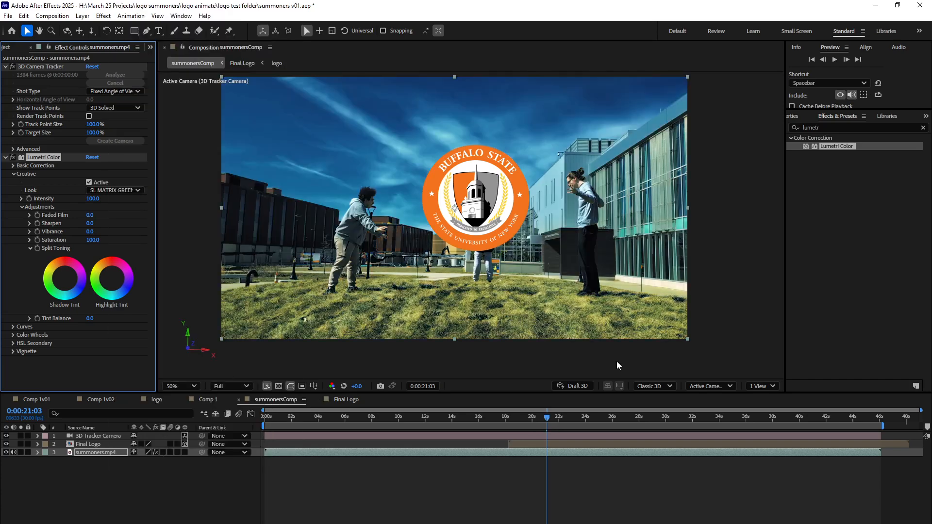
Review the color-graded footage at 0:00:22:03 and 0:00:15:12.
drag(547, 420, 561, 438)
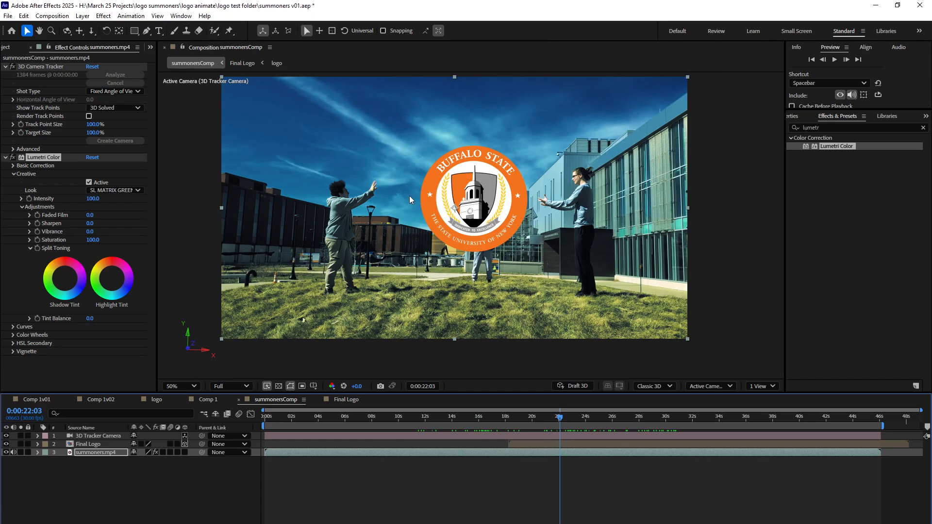
drag(519, 418, 470, 418)
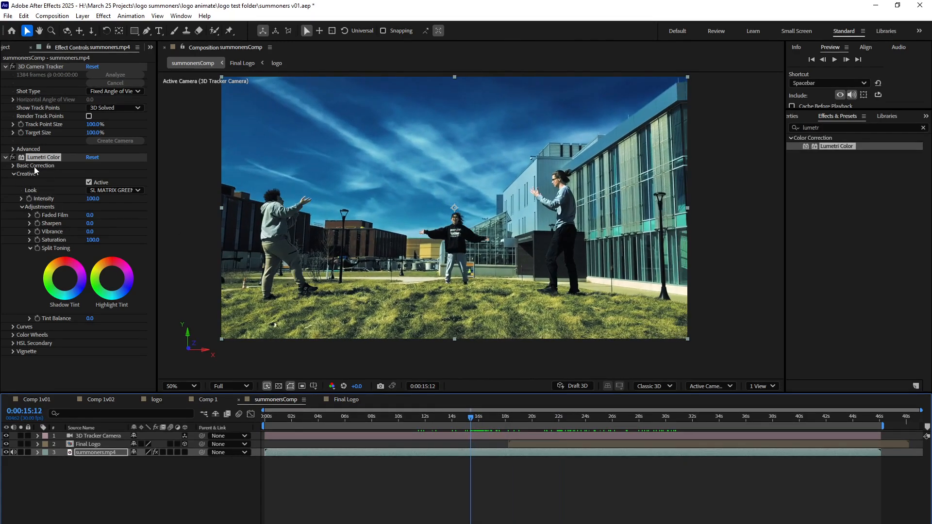
click(13, 167)
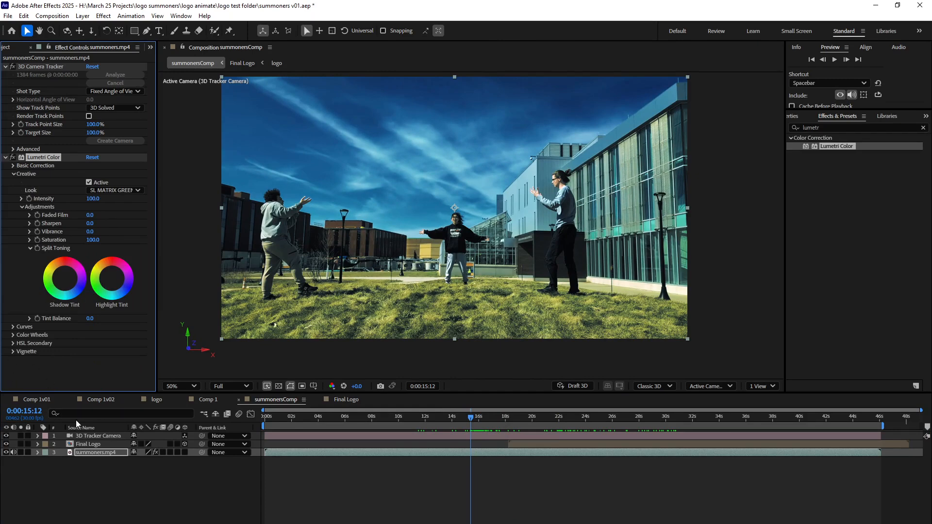
Keyframe the Lumetri Creative Intensity of summoners.mp4 from 0 at 0:00:15:12 to 200 at 0:00:22:00.
drag(85, 199, 2, 201)
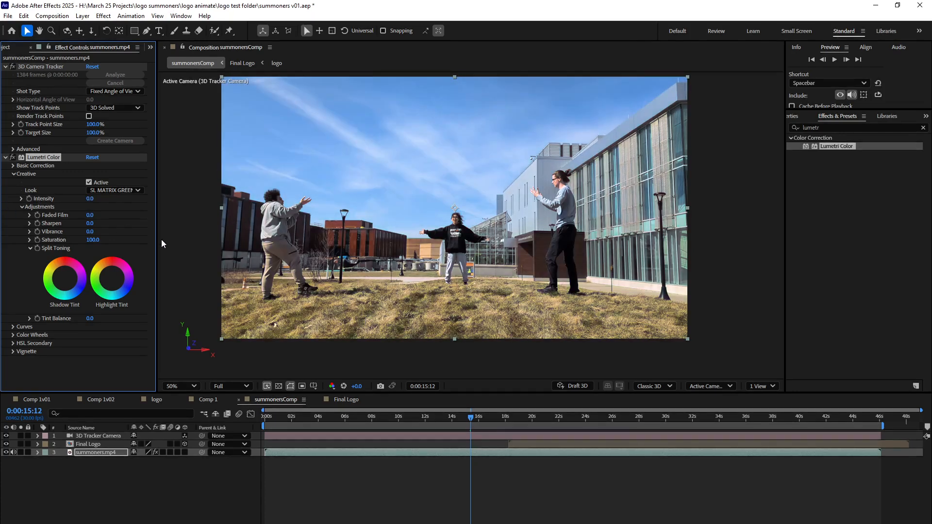
drag(470, 417, 560, 423)
click(29, 199)
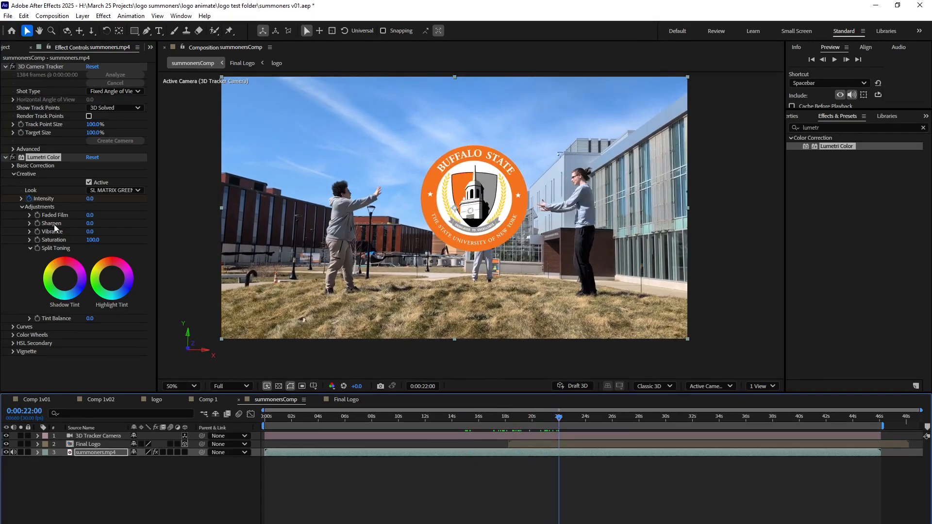
drag(90, 203, 195, 209)
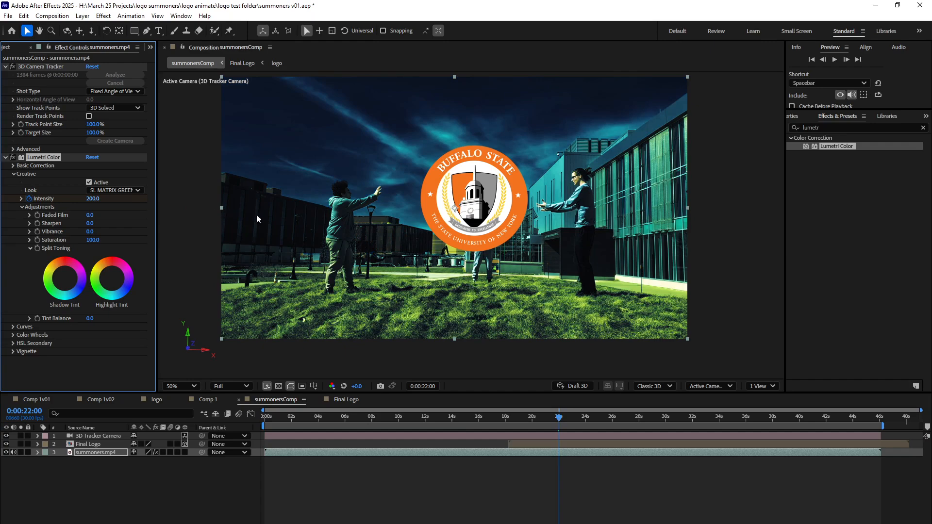
Check the animated grade at 0:00:18:16 and save the project.
drag(559, 421, 512, 423)
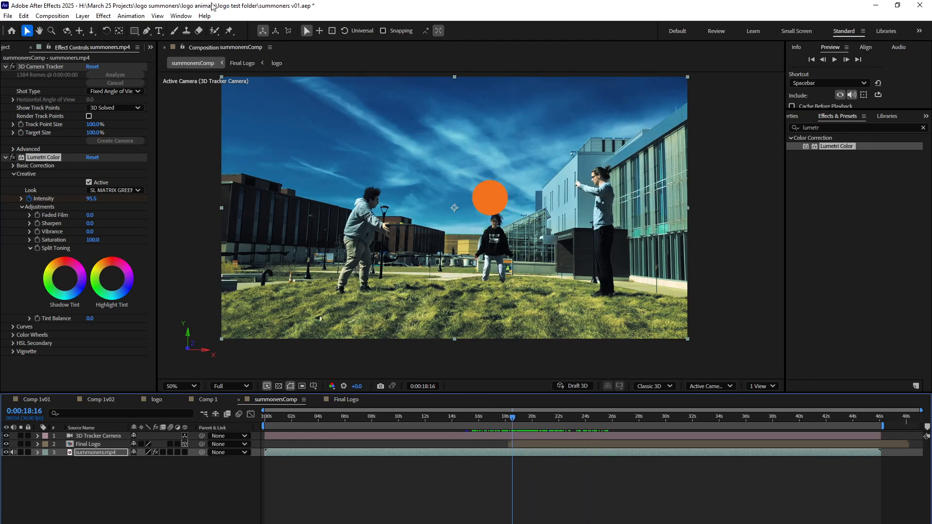
click(8, 16)
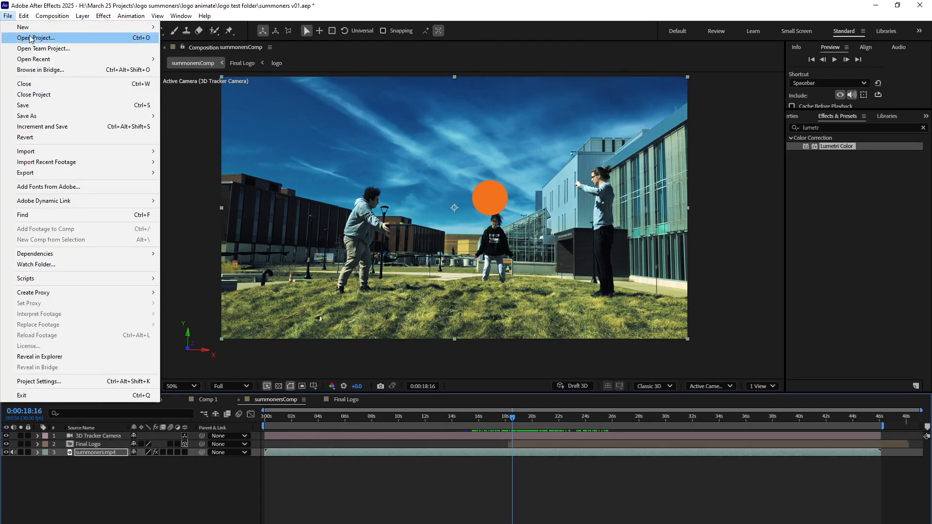
click(29, 106)
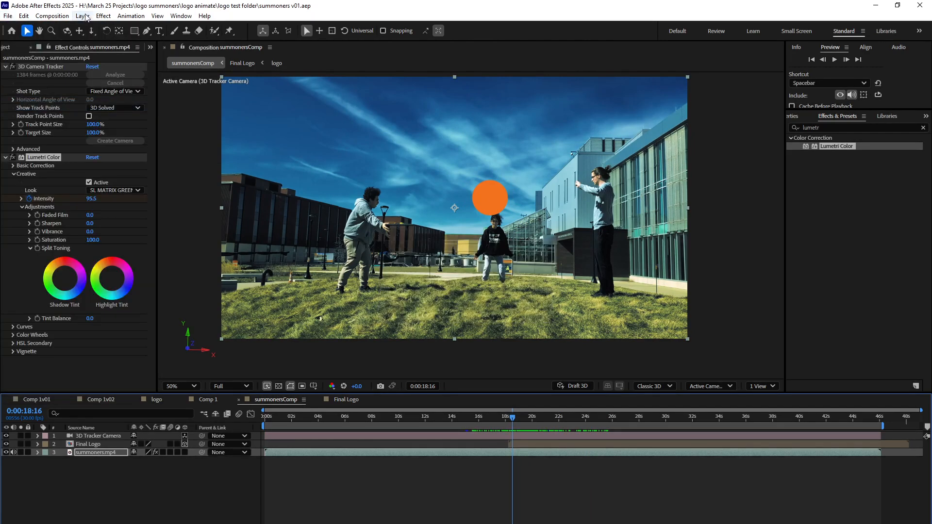
Add a 1920 × 1080 px dark gray solid above summoners.mp4 and make it a 3D layer.
click(82, 16)
mouse_move(106, 28)
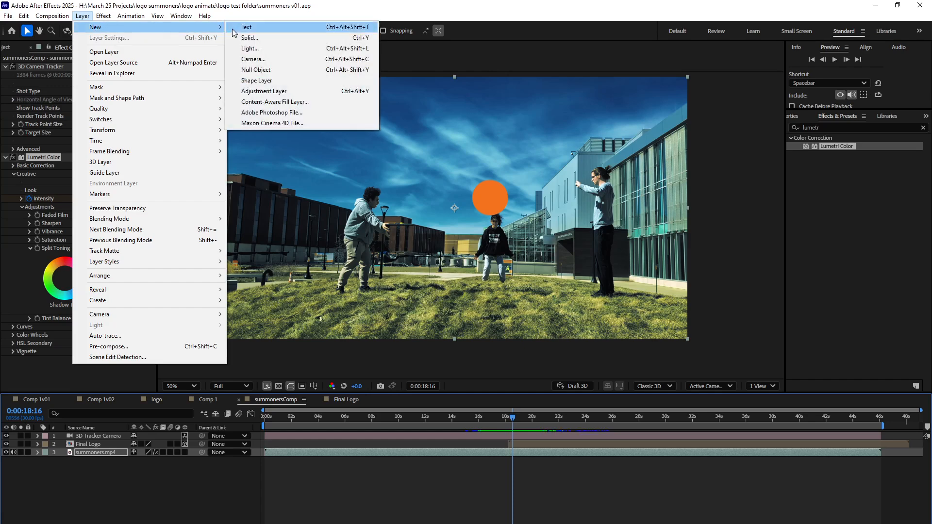
click(249, 38)
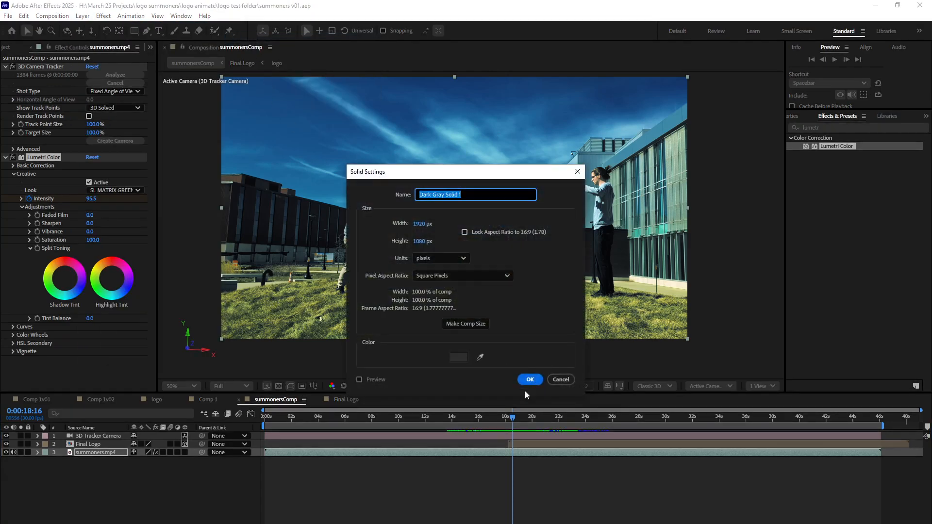
click(528, 379)
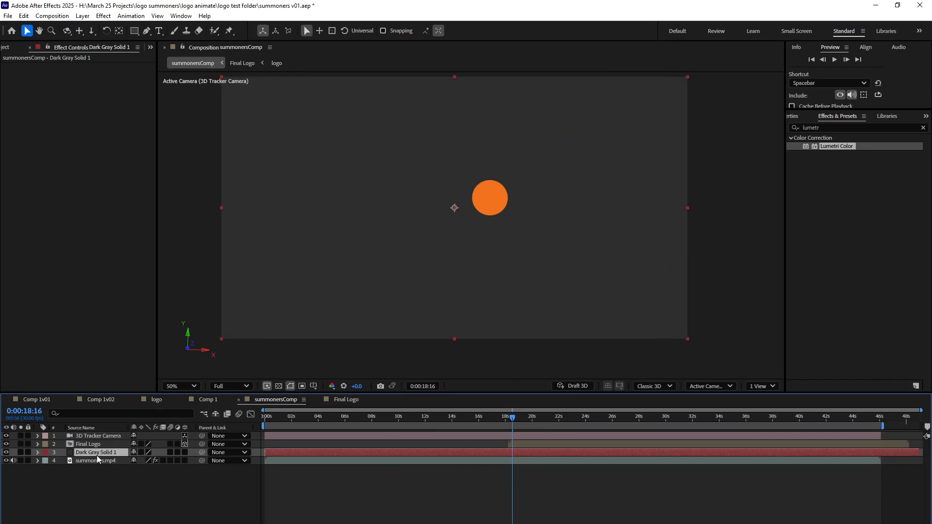
click(185, 452)
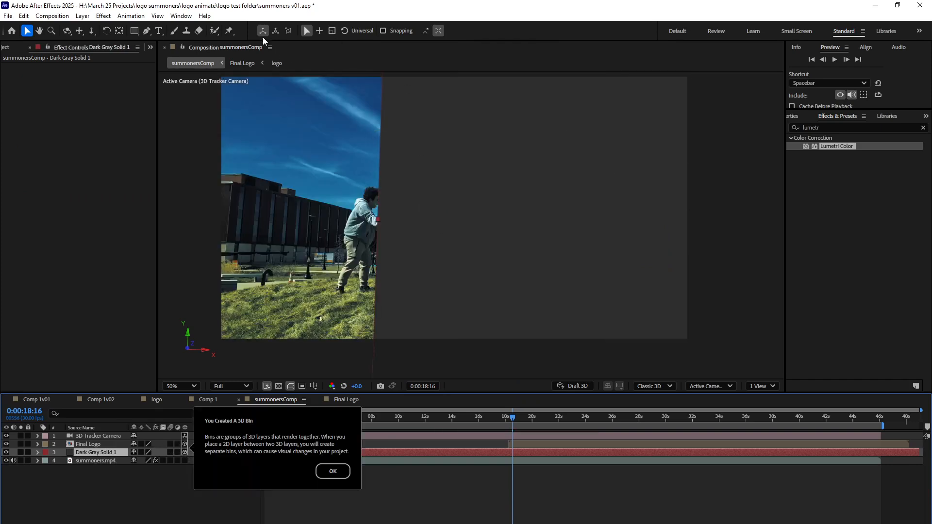
Show the composition in two views, Top and Active Camera, and dismiss the 3D bin notice.
click(766, 386)
click(750, 408)
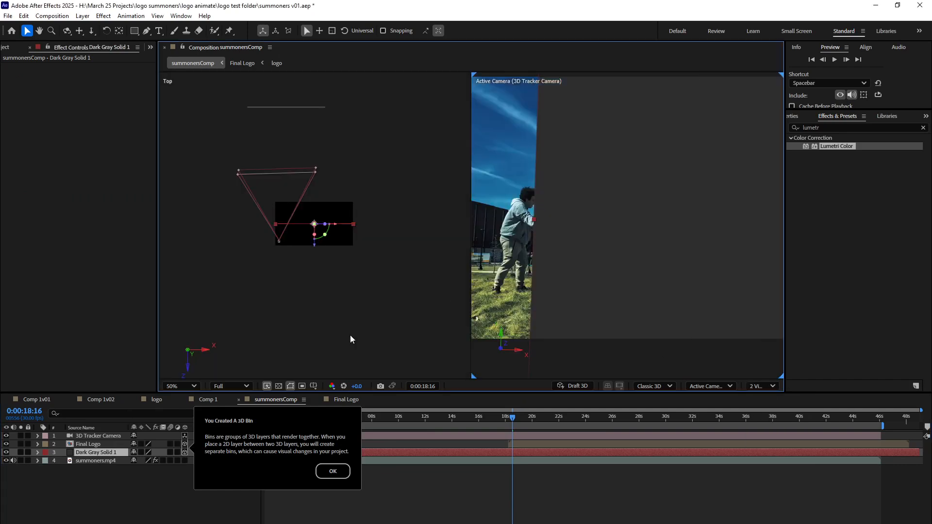
click(333, 471)
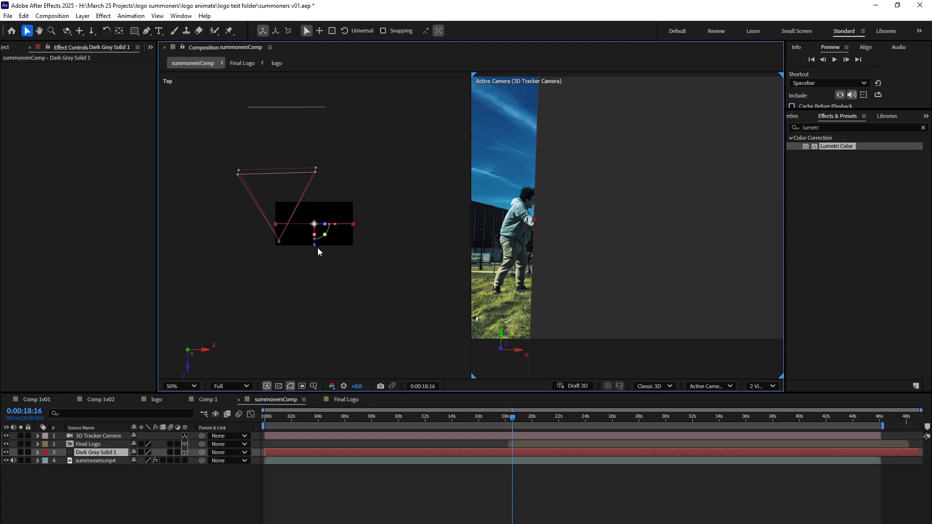
Move the dark gray solid in front of the 3D Tracker Camera so it covers the whole frame.
drag(316, 251, 330, 192)
drag(335, 189, 291, 183)
drag(615, 199, 611, 158)
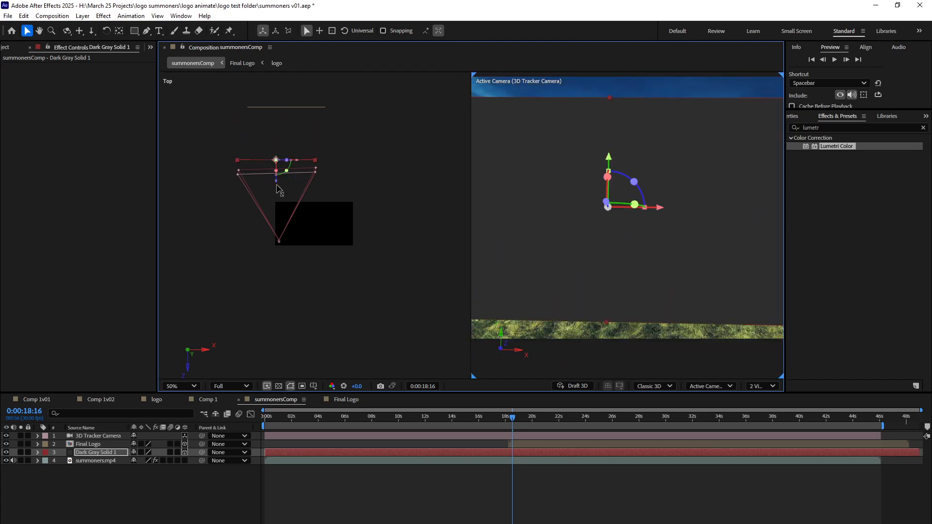
drag(276, 186, 276, 211)
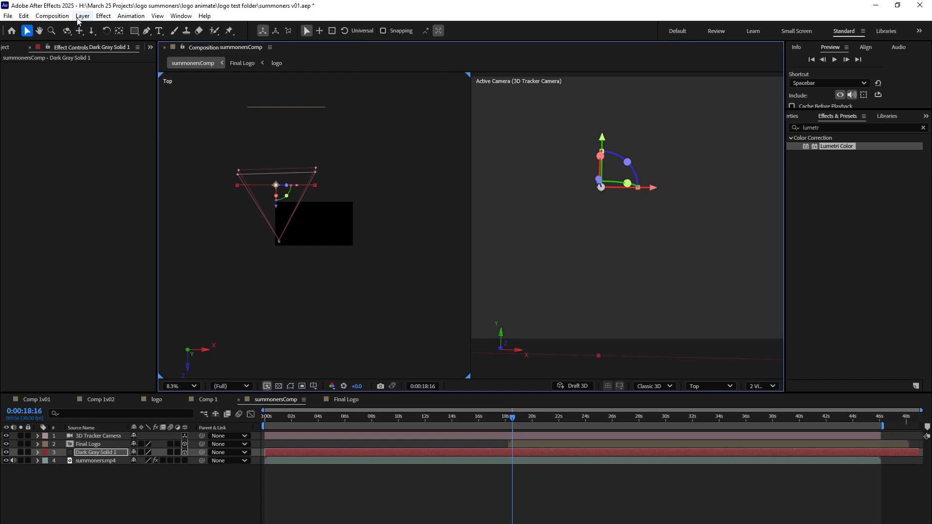
Find the Lens Flare effect with the search term "lens" and apply it to Dark Gray Solid 1.
click(103, 15)
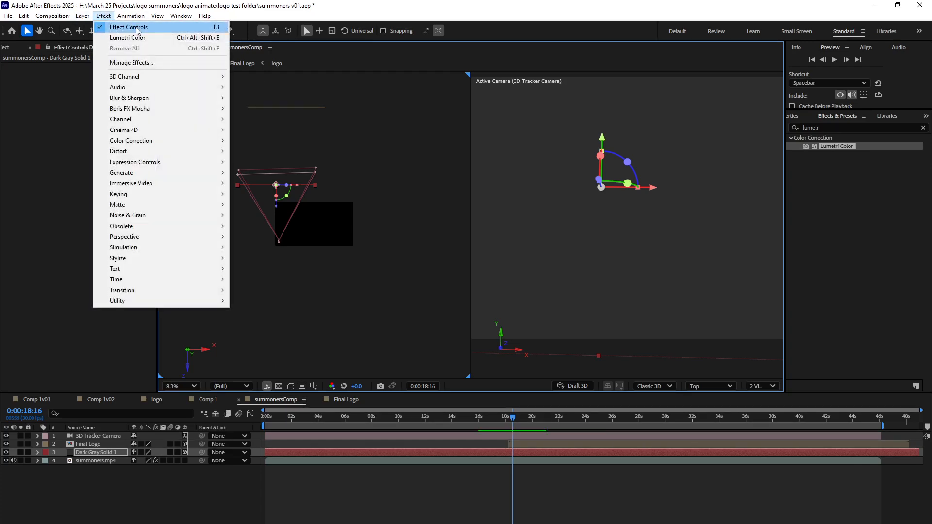
click(832, 128)
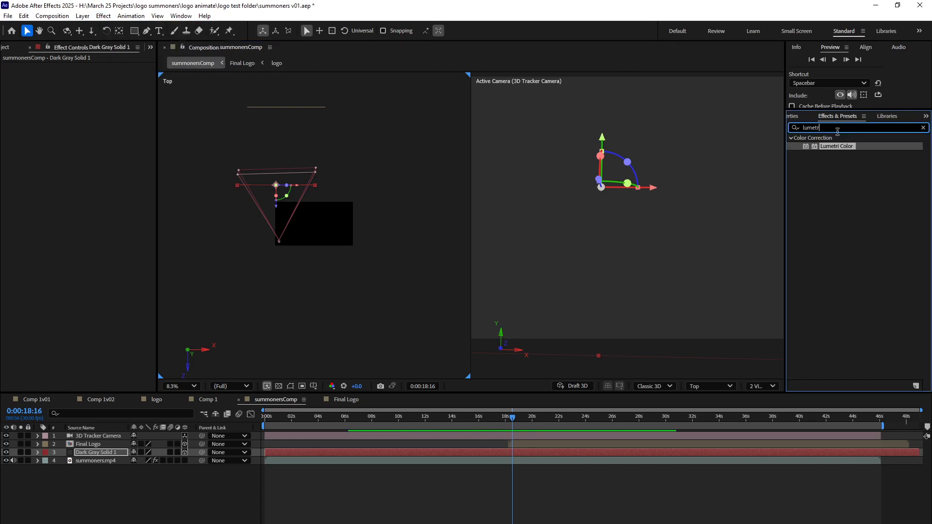
click(922, 127)
text(lens)
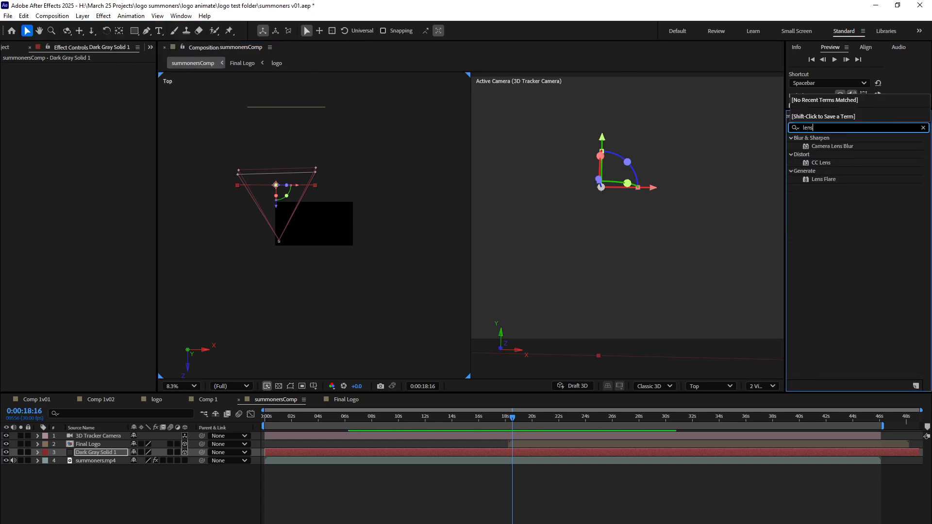
click(818, 181)
drag(805, 182, 106, 456)
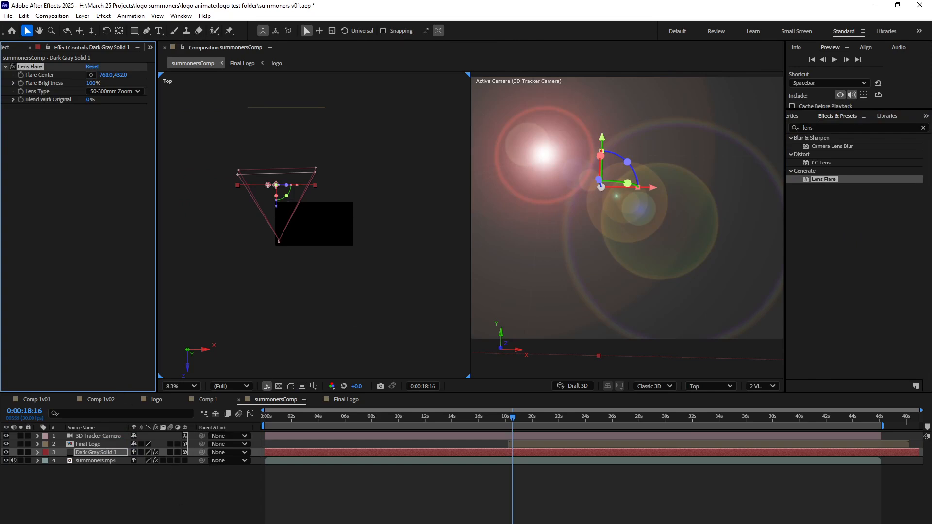
Show the layer modes and set the blending mode of Dark Gray Solid 1 to Add.
key(F4)
click(143, 452)
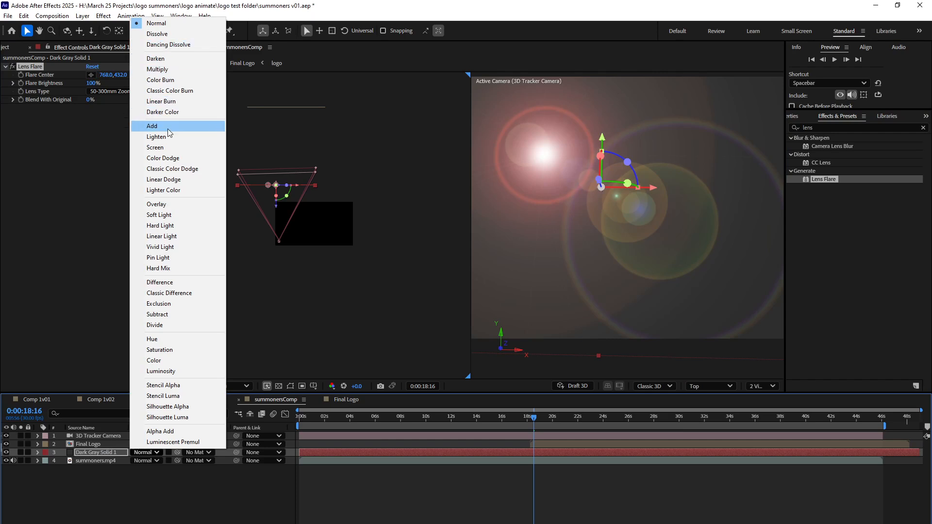
click(168, 127)
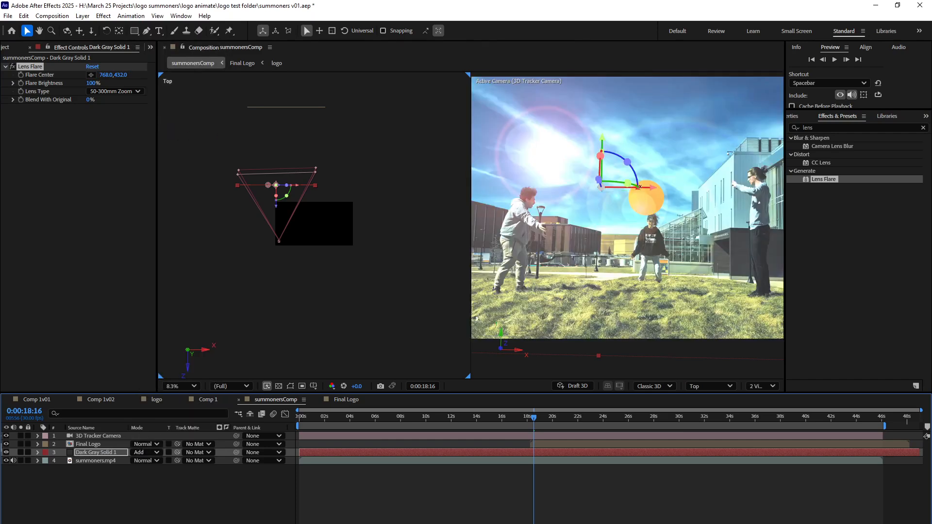
Move the flare solid to about X 357.4, Y 519.9, Z 959.0 so the flare sits over the orange logo circle.
drag(653, 191, 755, 196)
drag(710, 143, 710, 194)
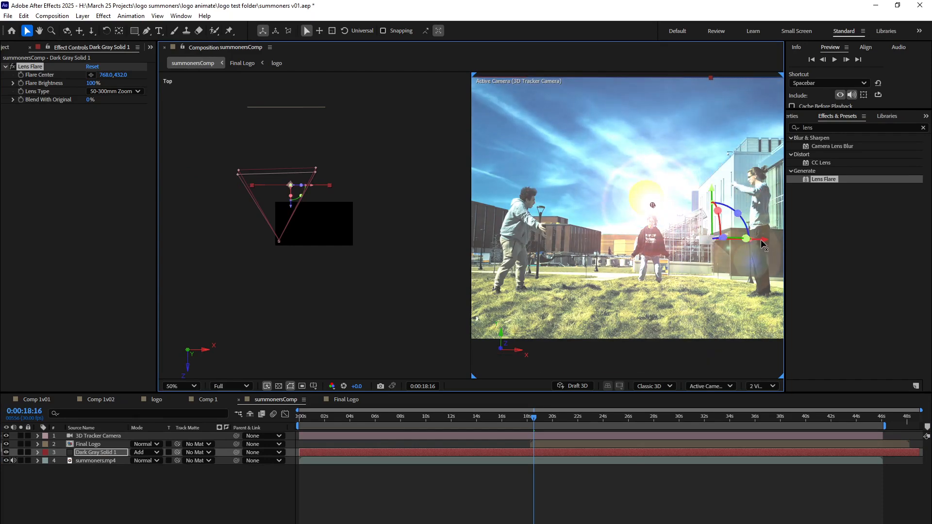
drag(707, 195, 705, 189)
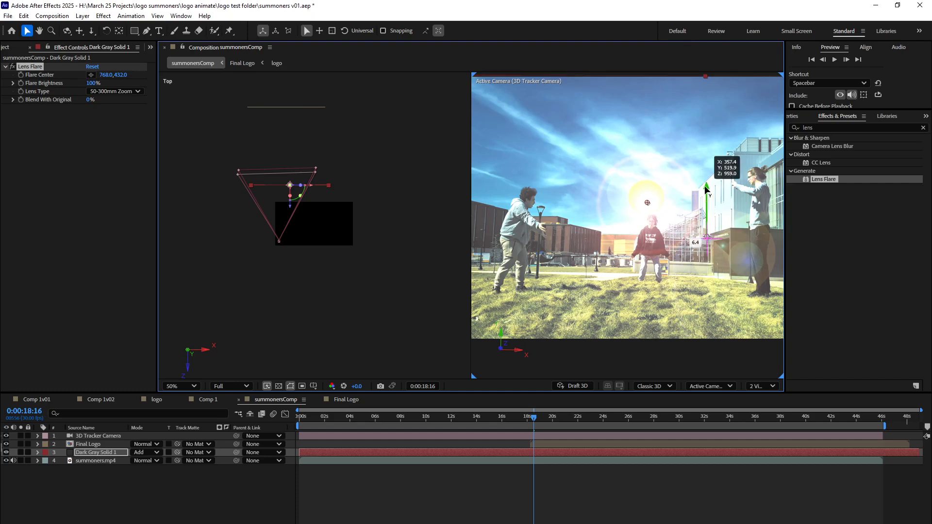
Try the 35mm Prime lens type on the flare at 0:00:16:09, and settle on 105mm Prime.
drag(542, 418, 505, 441)
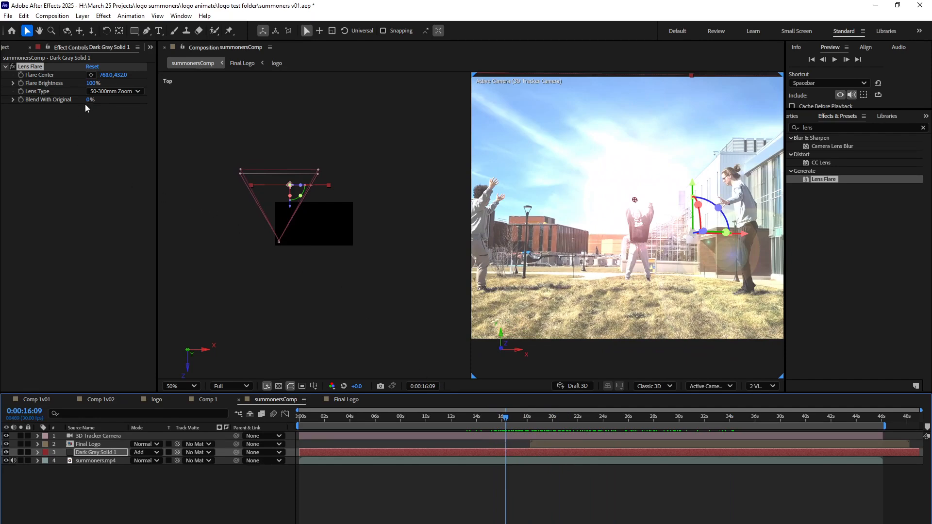
click(97, 92)
click(105, 113)
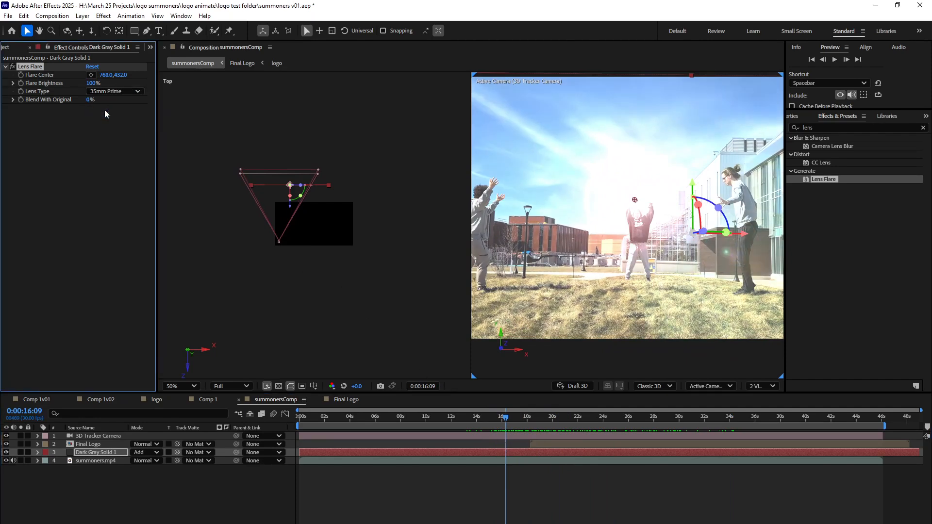
click(102, 92)
click(100, 123)
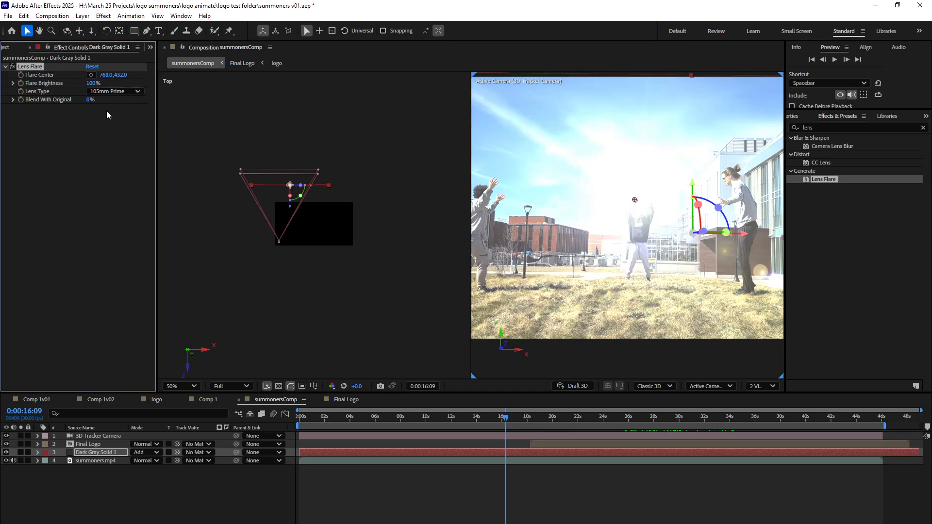
Set a Flare Brightness keyframe of 0% at 0:00:15:03 on Dark Gray Solid 1.
drag(496, 421, 489, 424)
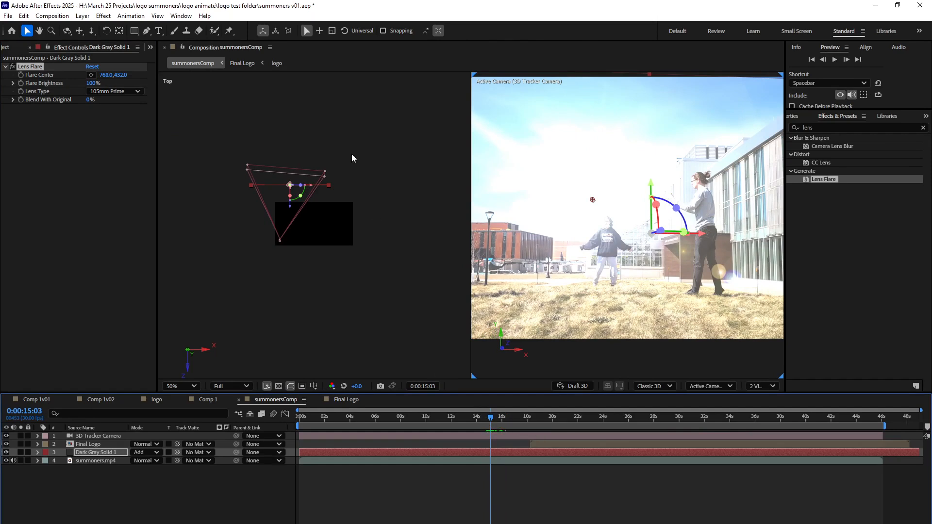
click(92, 84)
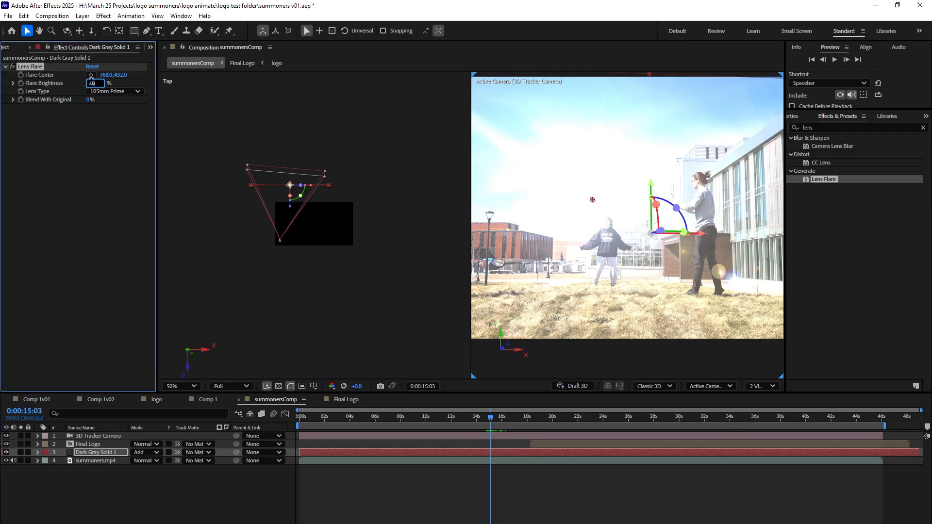
text(0)
key(Return)
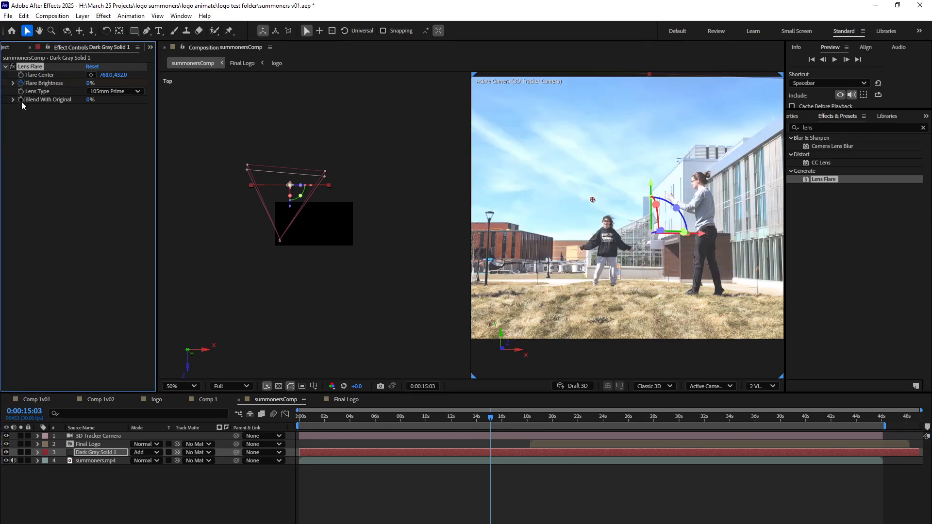
Add Flare Brightness keyframes of 94% at 0:00:18:05 and 0% at 0:00:22:04 on the solid.
click(37, 452)
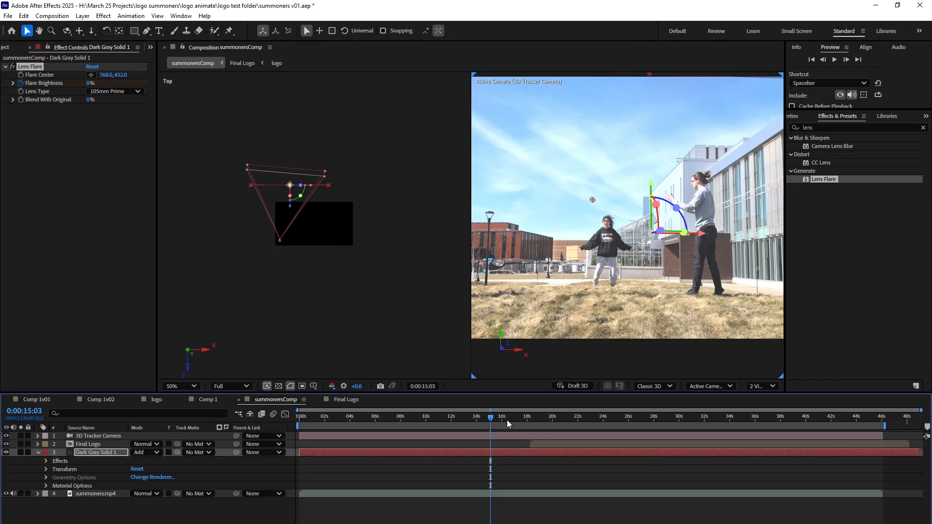
drag(494, 421, 529, 421)
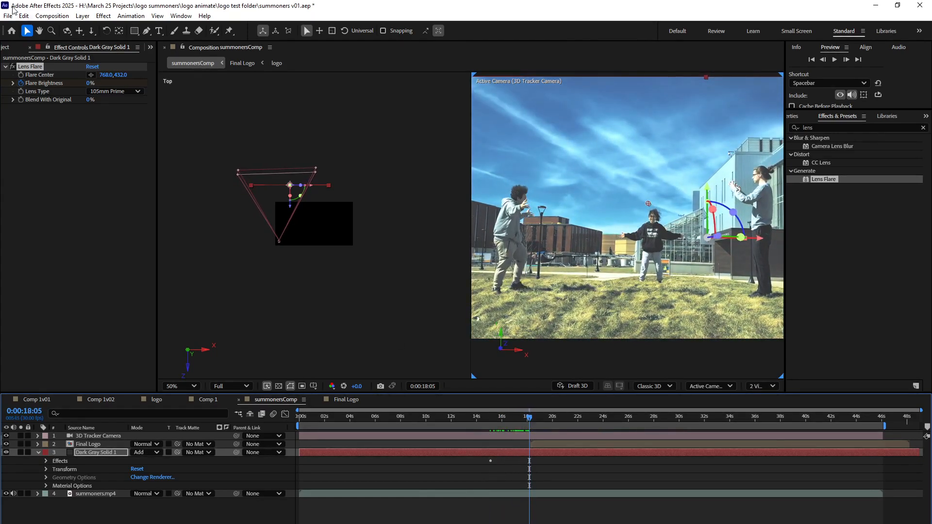
drag(89, 83, 151, 99)
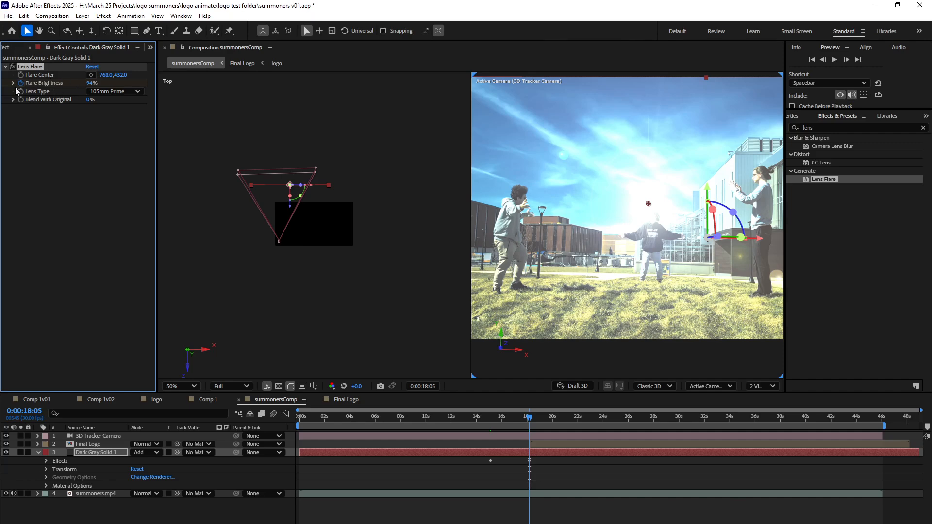
drag(530, 421, 579, 417)
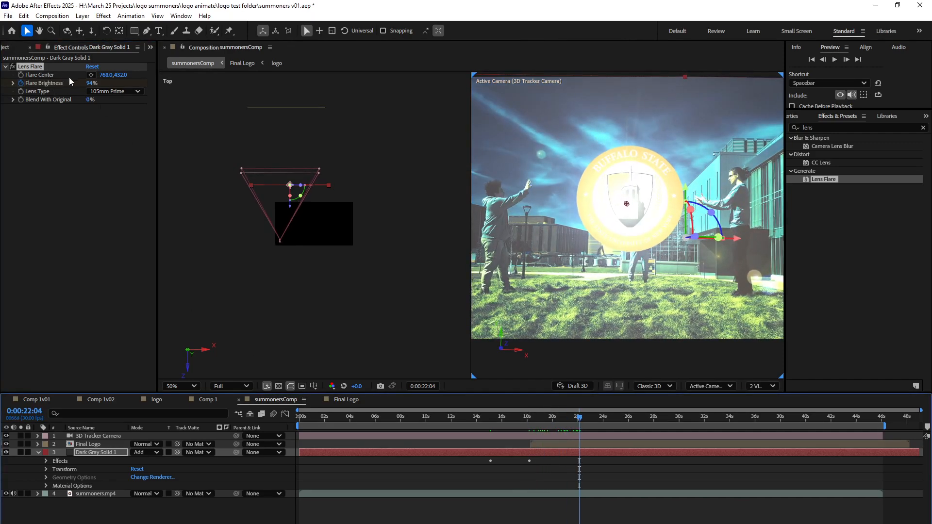
drag(88, 86, 57, 84)
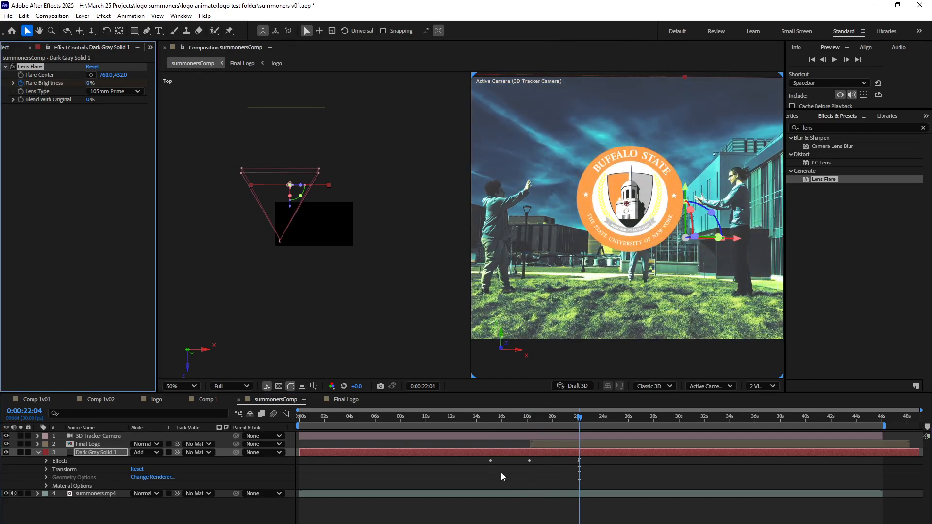
Add Opacity keyframes of 100% at 0:00:18:05 and 0% at 0:00:22:08 on Dark Gray Solid 1.
drag(474, 410, 529, 442)
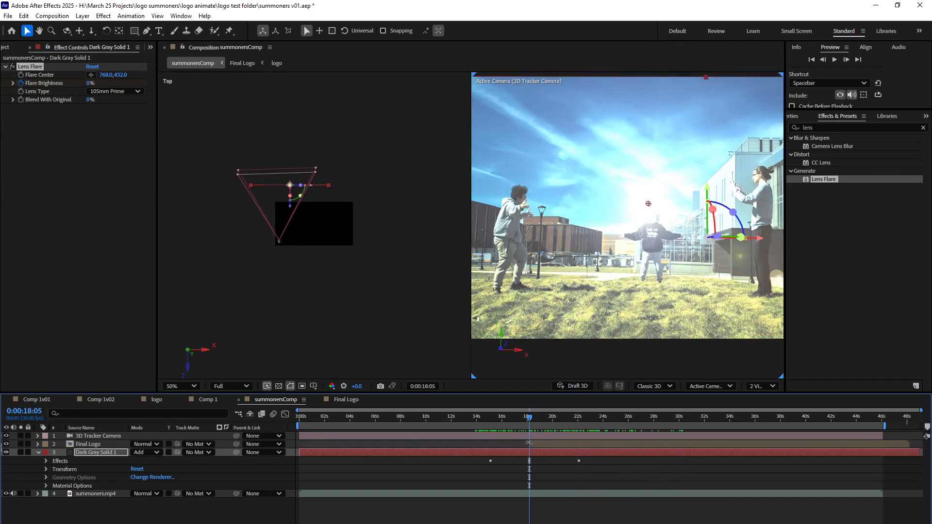
click(45, 469)
scroll(51, 469, down, 1)
click(63, 523)
click(579, 418)
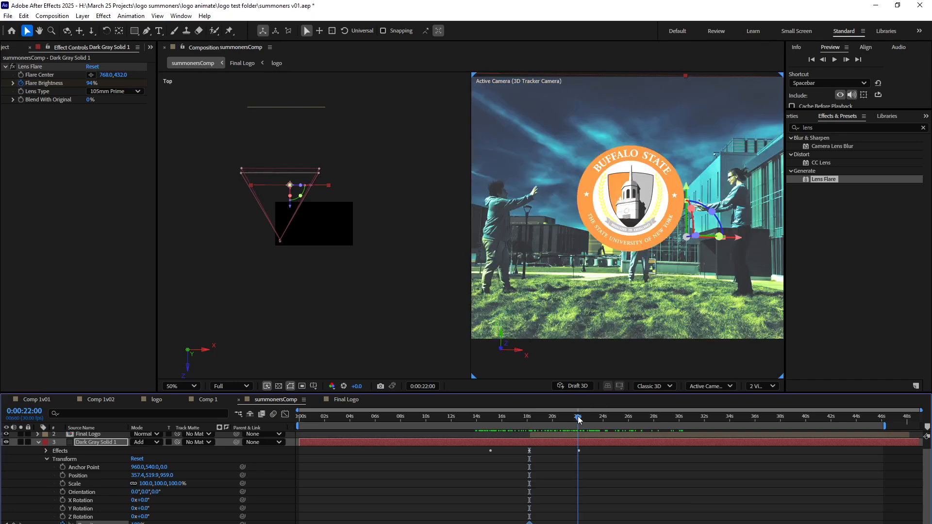
click(140, 523)
text(0)
key(Return)
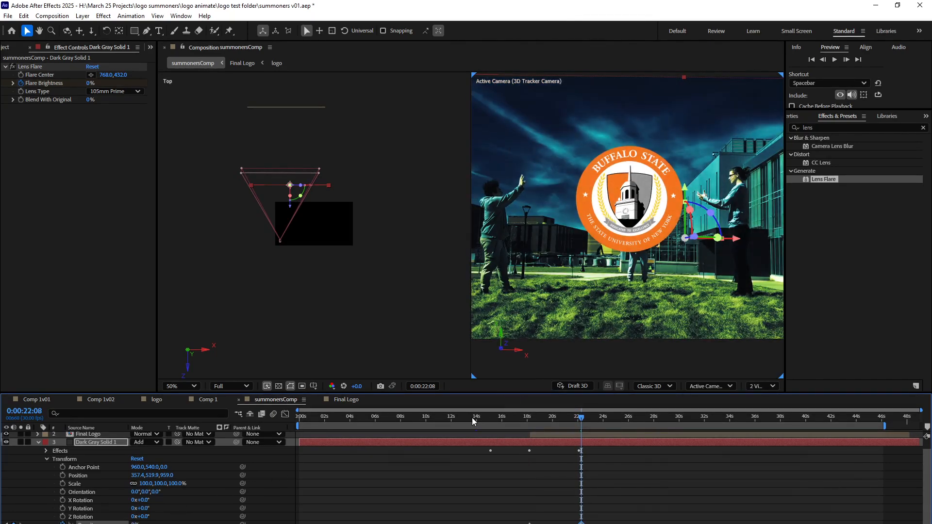
Preview the flare animation from 0:00:13:13 and switch the composition to a single-view layout.
click(470, 419)
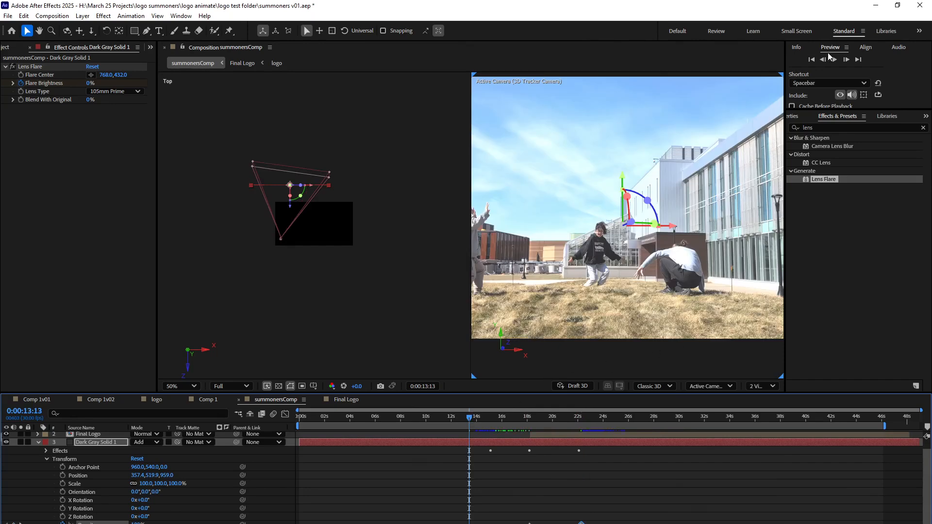
click(835, 59)
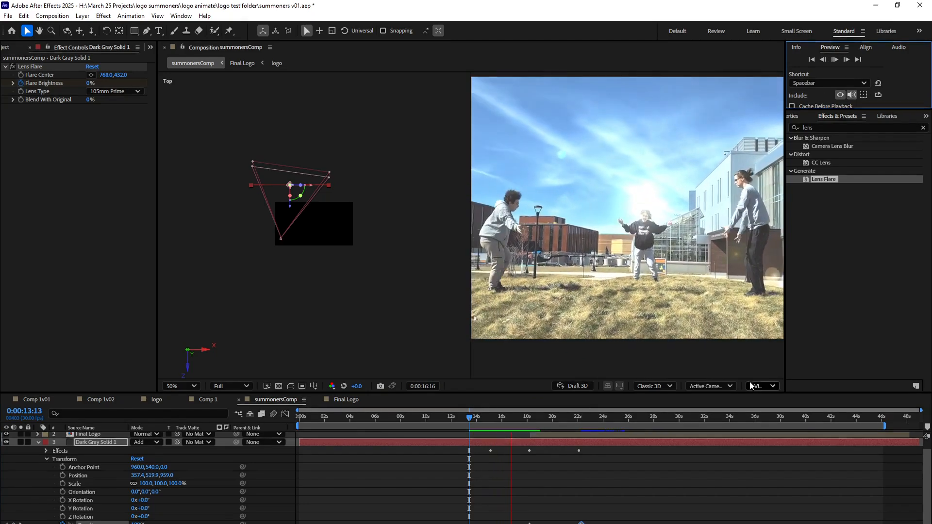
click(760, 389)
click(765, 401)
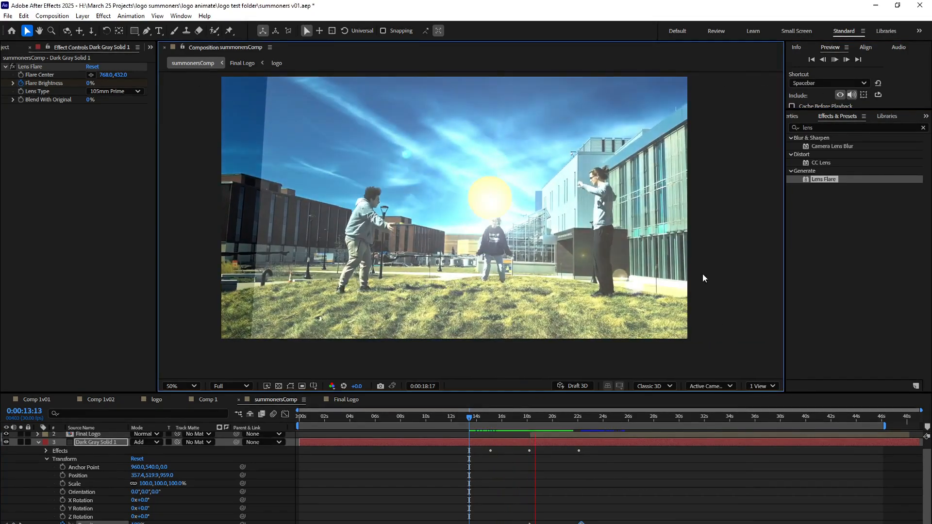
click(834, 59)
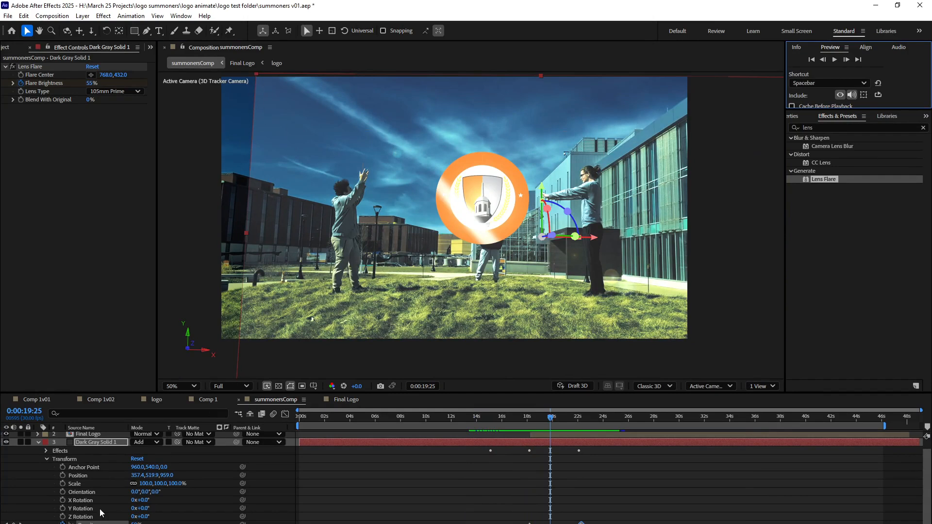
Scale the flare solid to 122% and preview the composition from 0:00:13:17.
scroll(103, 501, up, 1)
drag(146, 493, 160, 495)
drag(547, 419, 471, 424)
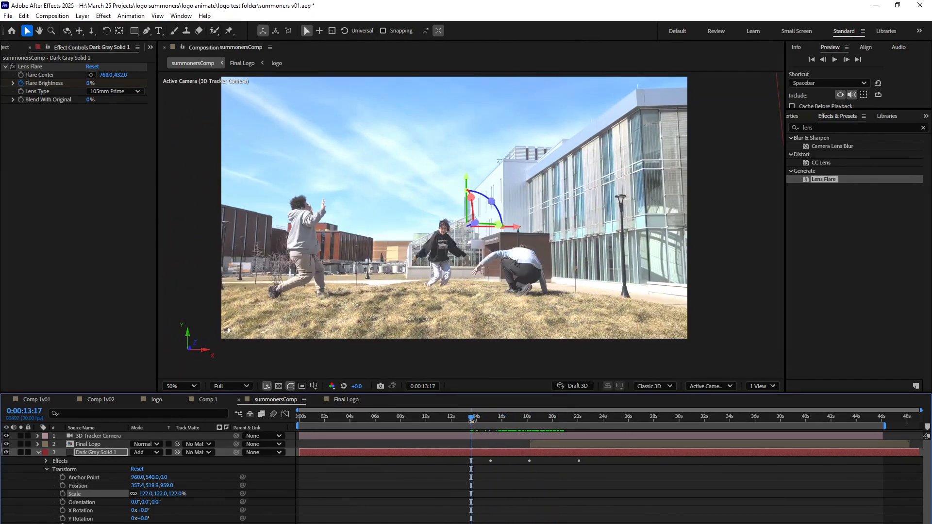
click(835, 58)
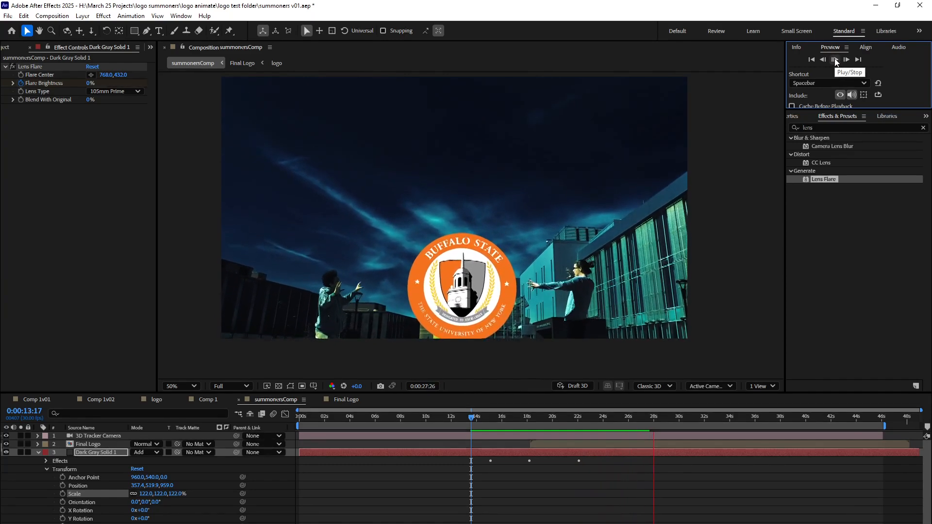
key(space)
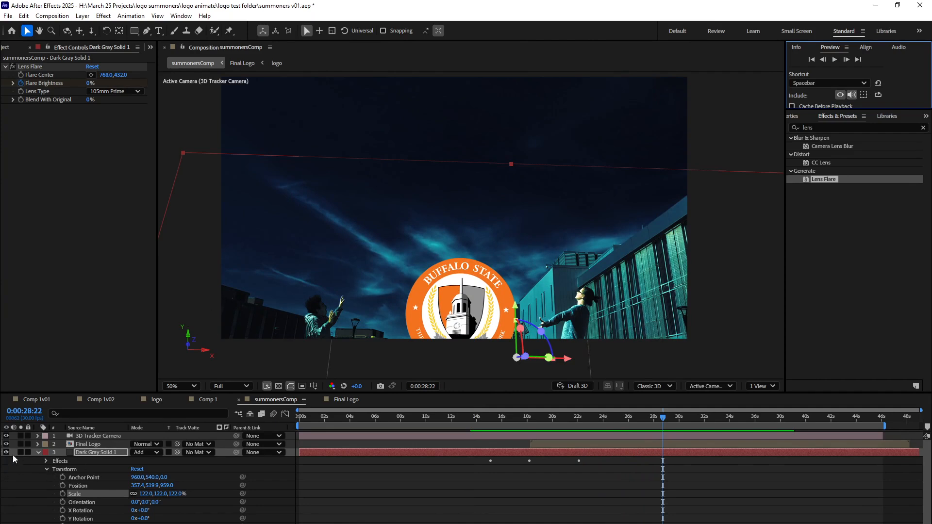
Try placing Dark Gray Solid 1 above the Final Logo layer, and return it below.
click(38, 453)
drag(95, 452, 92, 442)
drag(630, 415, 549, 432)
drag(95, 444, 95, 455)
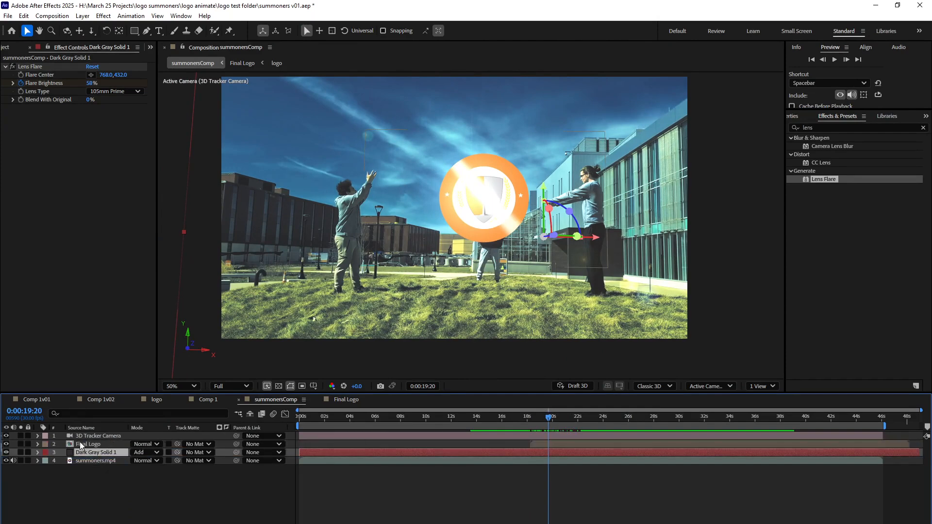
Set a starting Position keyframe on the Final Logo layer at 0:00:23:01.
click(86, 445)
drag(548, 423, 590, 428)
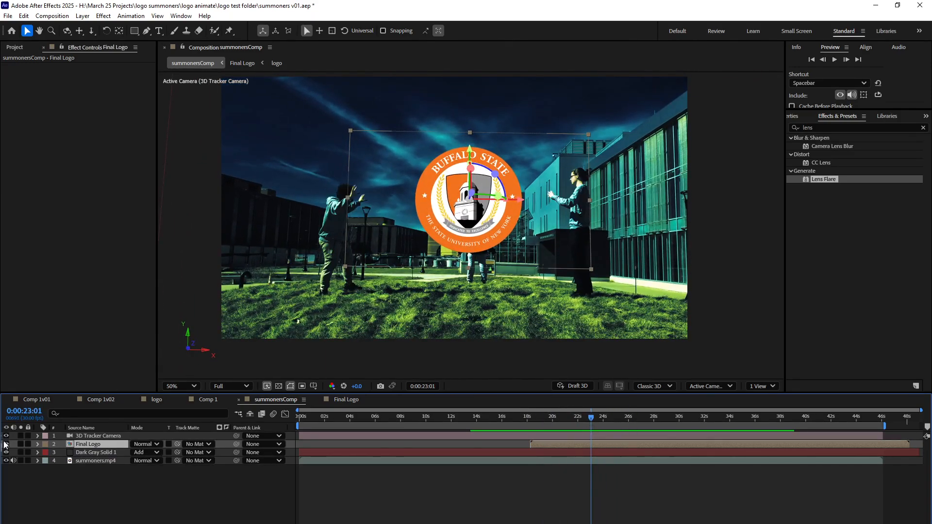
click(38, 445)
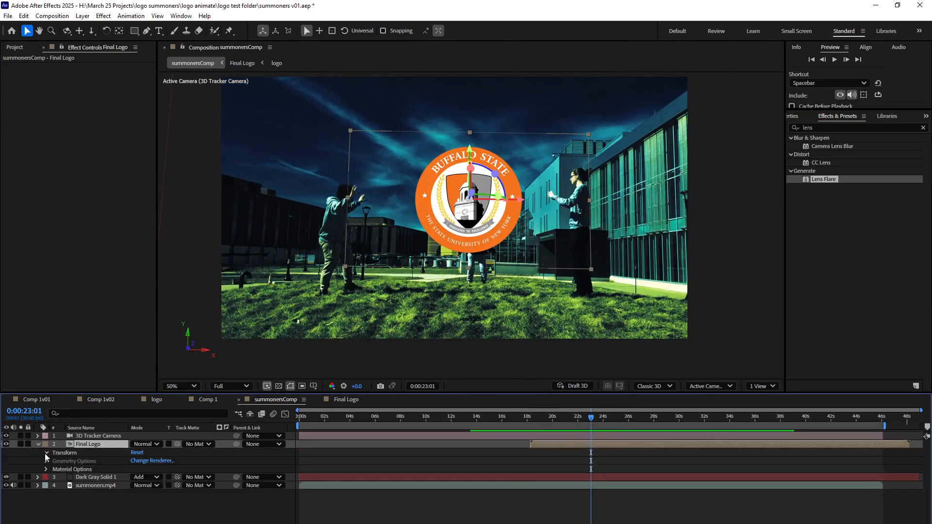
click(46, 452)
click(62, 469)
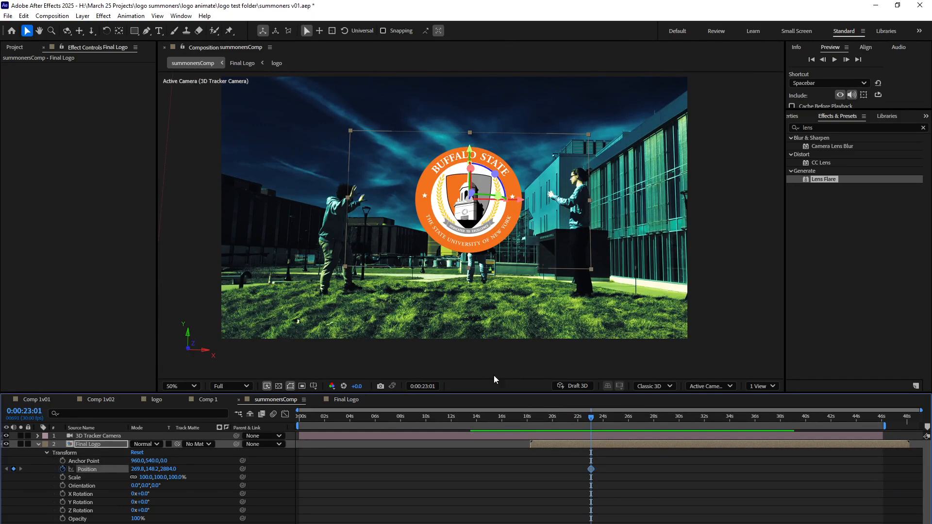
Add a Position keyframe at 0:00:45:19 by moving the Final Logo straight up, high above the frame.
drag(600, 422, 877, 392)
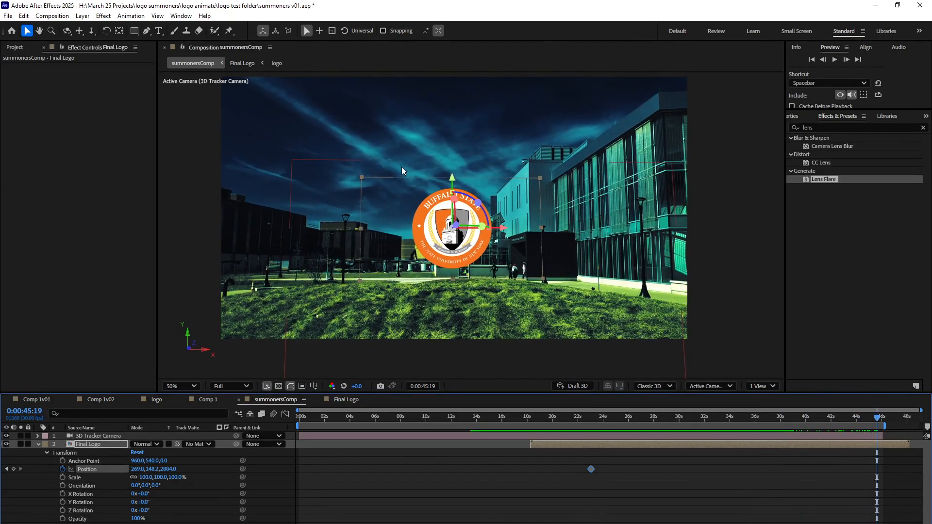
key(comma)
key(comma)
key(comma)
key(comma)
key(comma)
key(comma)
drag(468, 210, 469, 128)
drag(469, 129, 469, 129)
Delay the Final Logo's first Position keyframe to about 0:00:25:00 and check the logo's rise up to 0:00:28:08.
drag(599, 418, 589, 435)
scroll(438, 270, up, 6)
drag(591, 469, 619, 469)
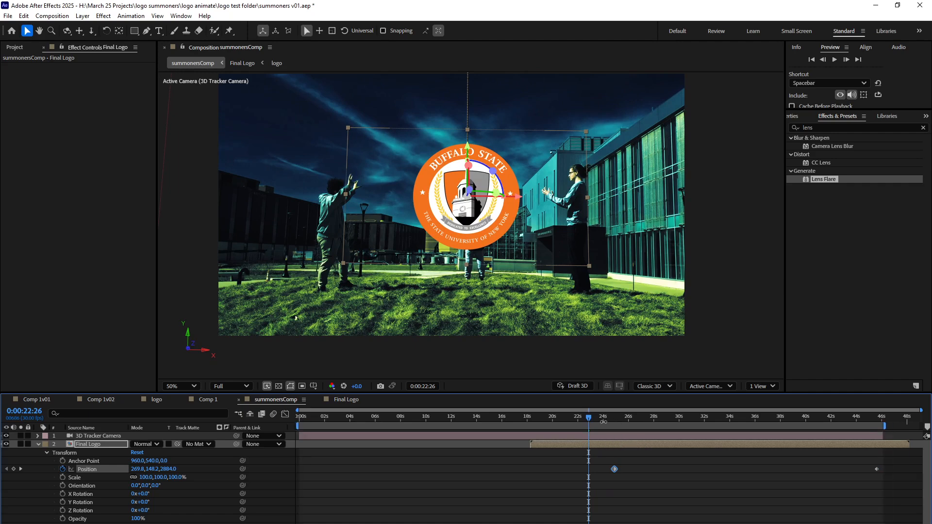
drag(593, 420, 657, 442)
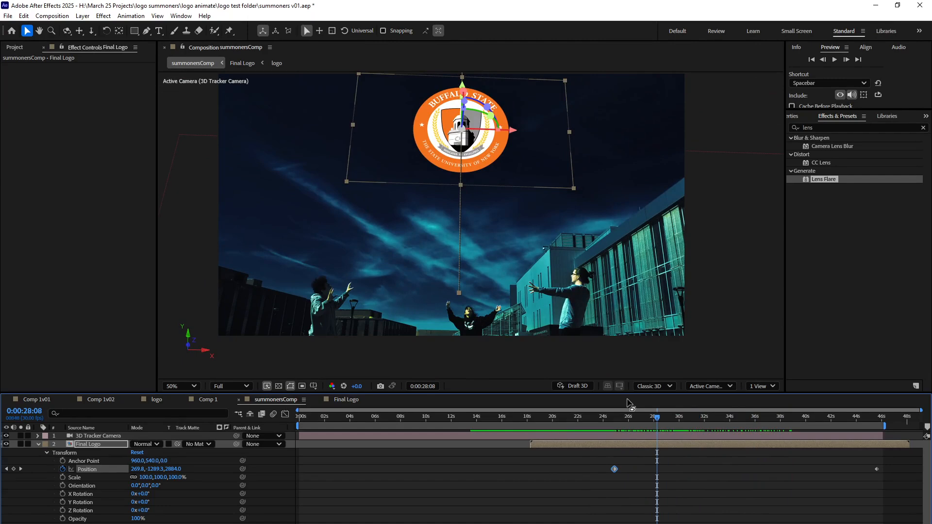
Find the Stylize Glow effect and apply it to the Final Logo layer.
click(607, 416)
click(89, 445)
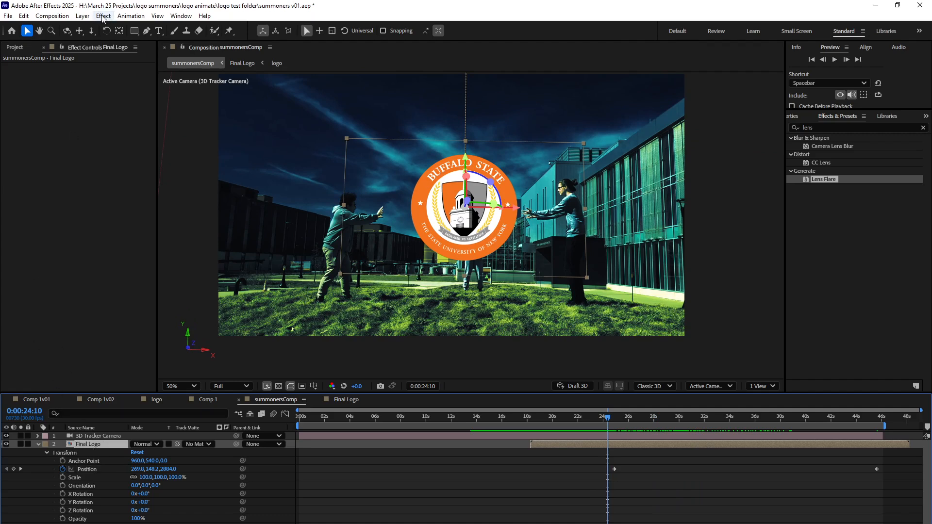
click(824, 125)
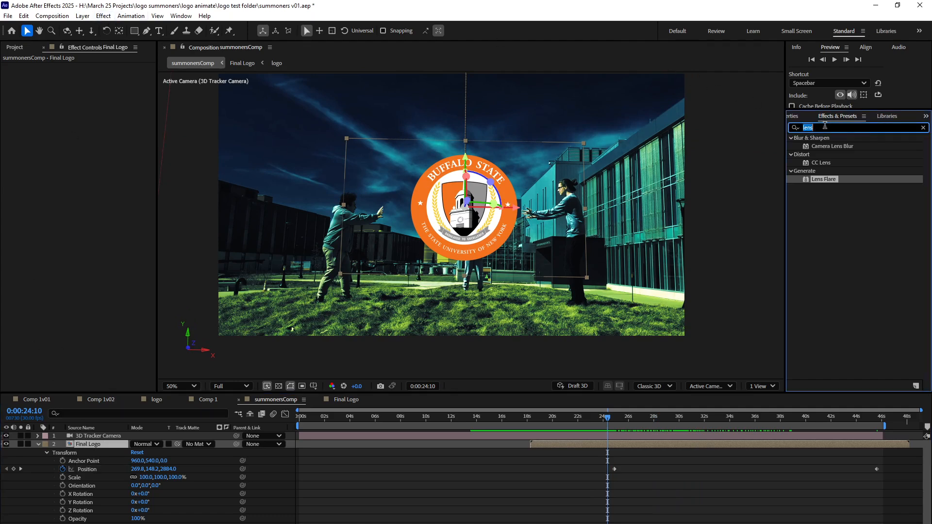
text(glow)
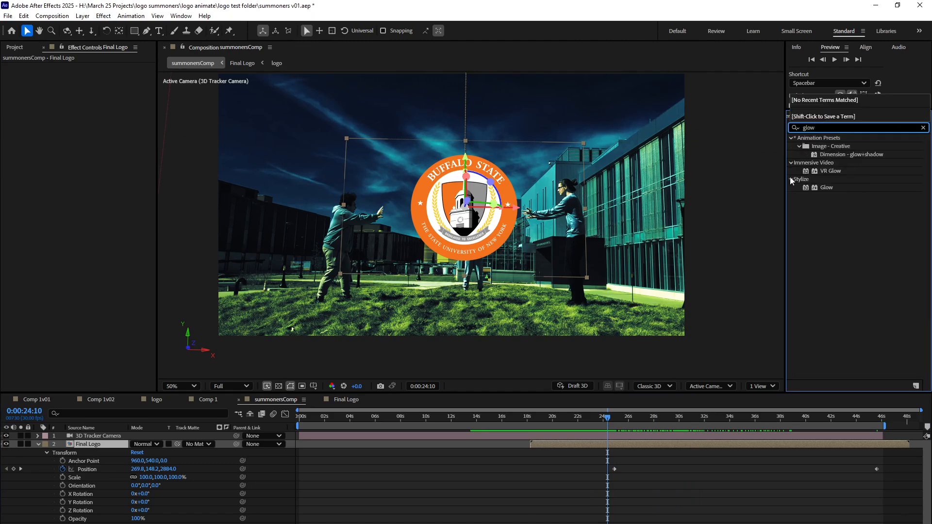
drag(808, 188, 97, 443)
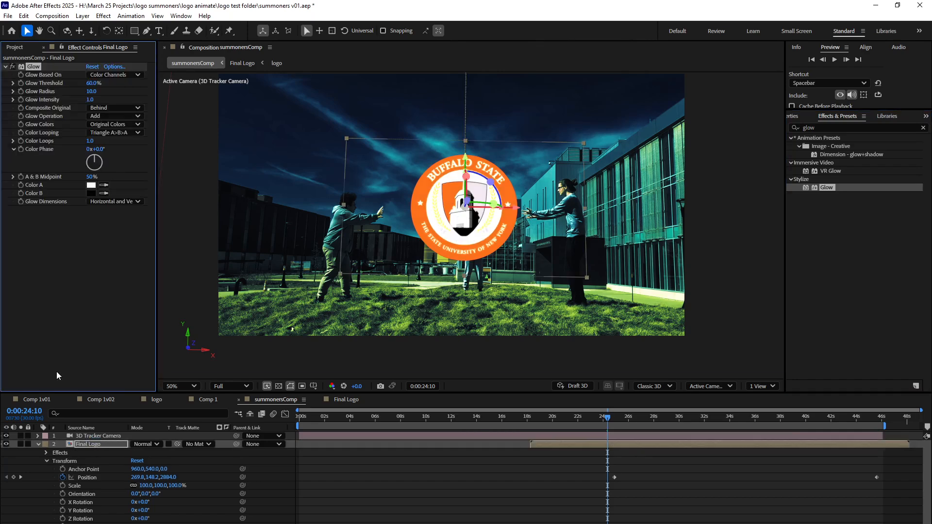
Set the Final Logo's Glow Radius to 173 and Glow Intensity to 0.8, judging the look at 0:00:22:01.
drag(540, 421, 579, 418)
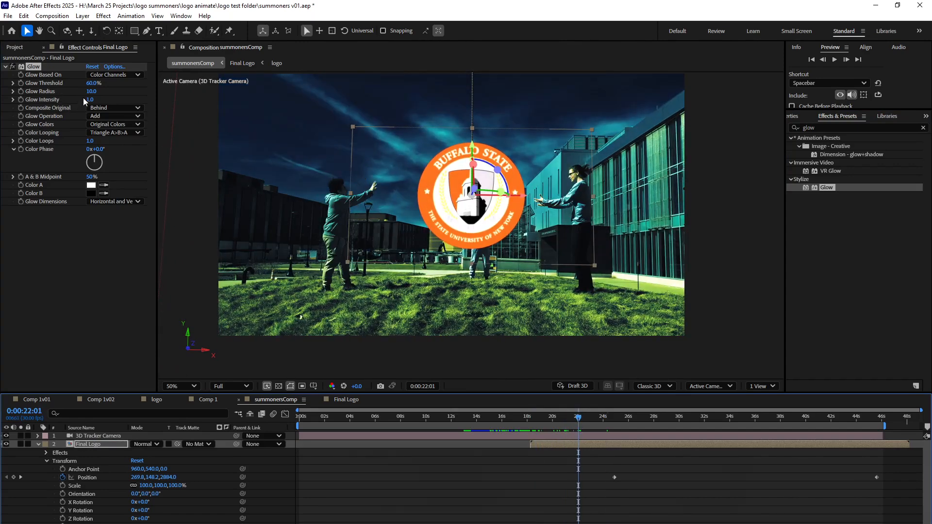
drag(91, 91, 159, 95)
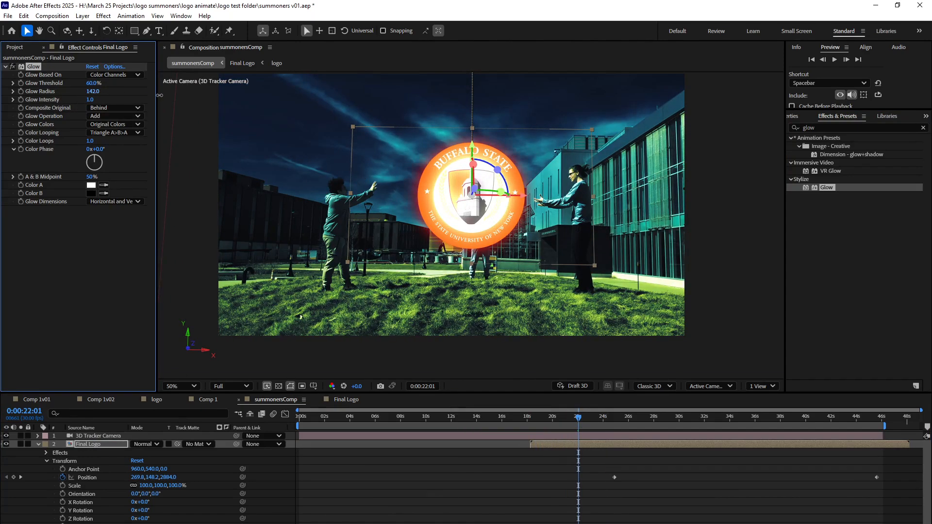
drag(90, 100, 54, 101)
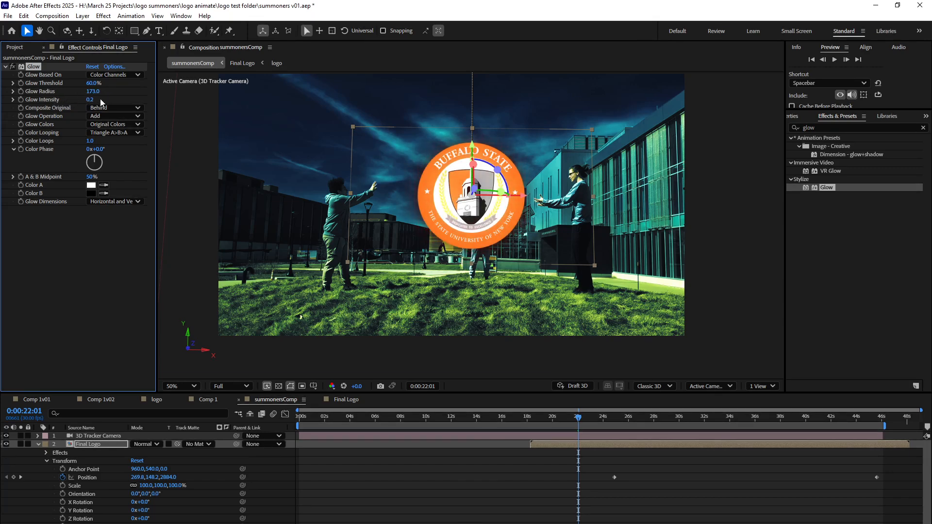
drag(90, 99, 116, 102)
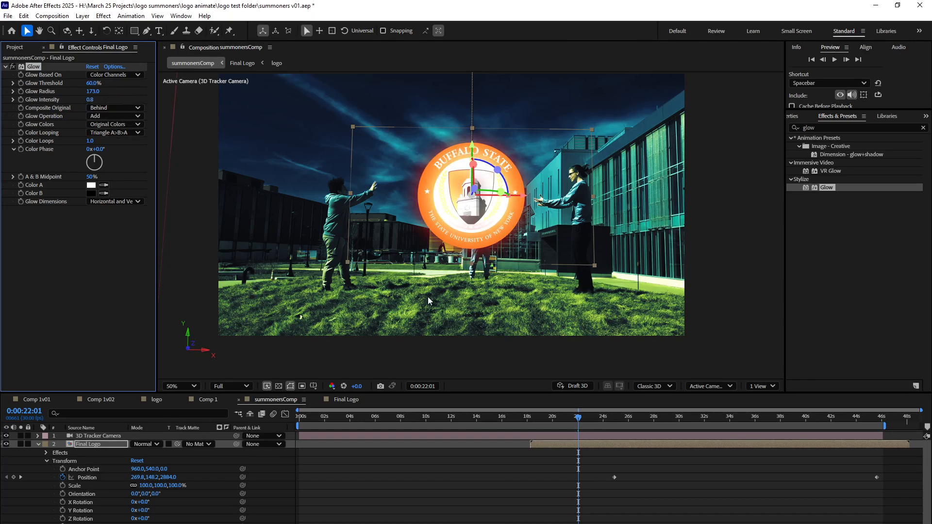
Keyframe a slightly raised Glow Intensity at 0:00:18:08 and 0 at 0:00:25:02, and save the project.
drag(553, 419, 530, 417)
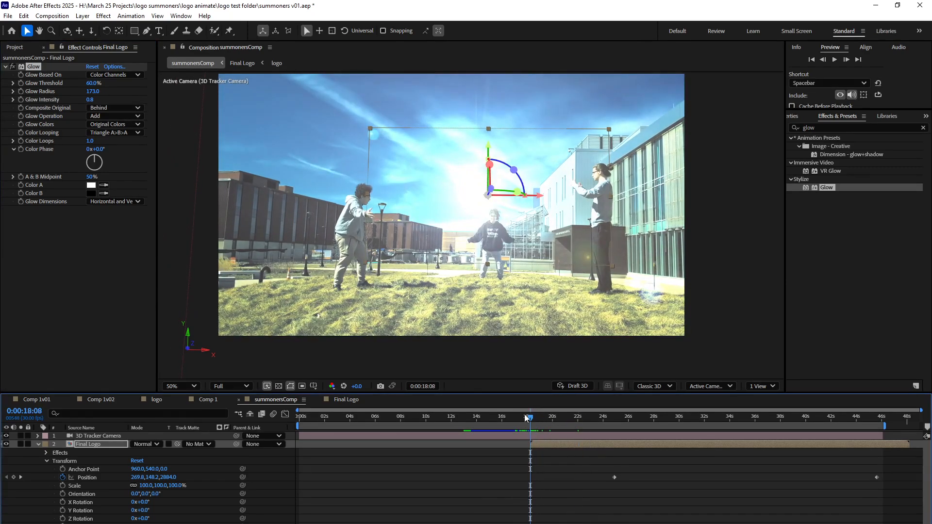
click(21, 102)
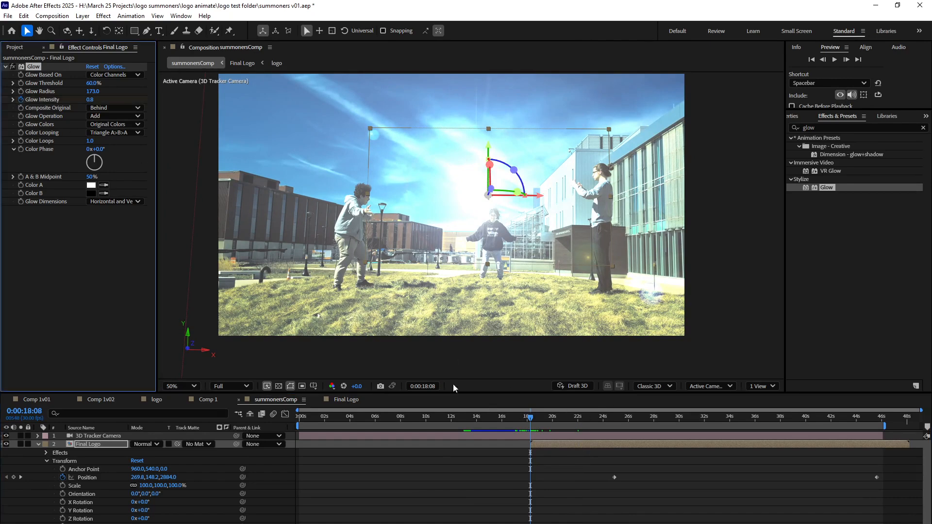
drag(96, 99, 106, 100)
drag(546, 417, 617, 421)
click(90, 100)
text(0)
key(Return)
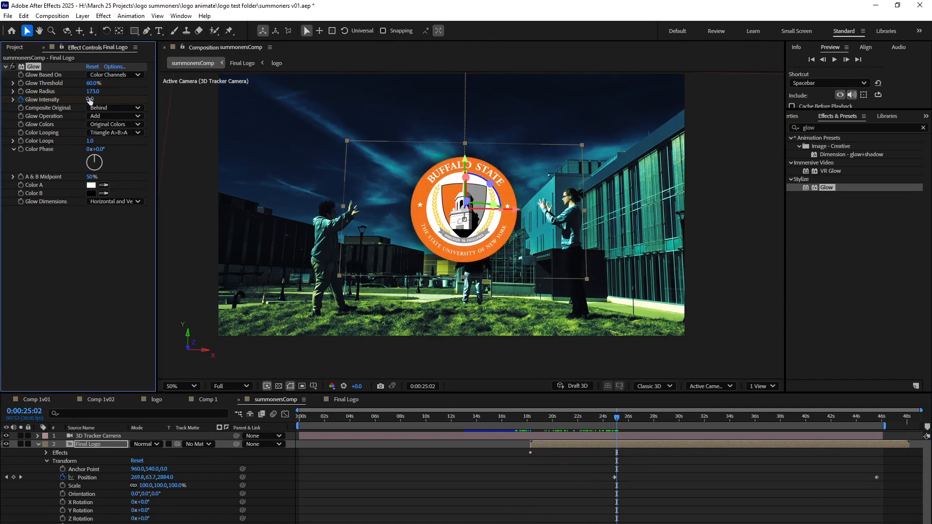
key(ctrl+s)
Apply Easy Ease to the Final Logo's first Position keyframe and move it to about 0:00:22:14.
click(615, 478)
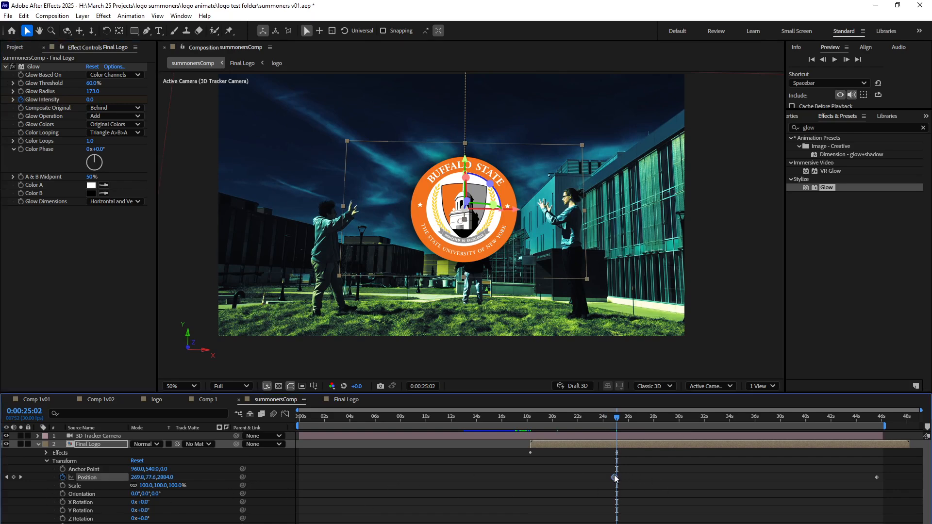
right_click(614, 478)
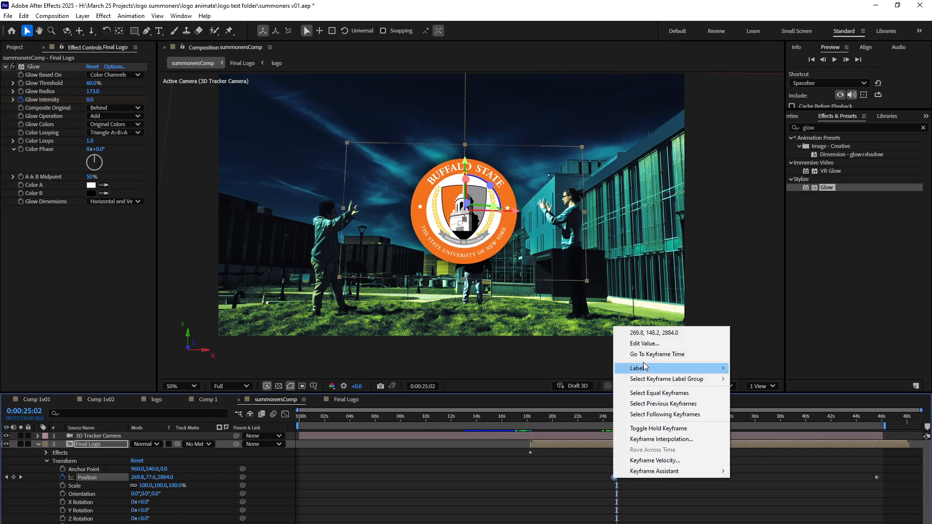
mouse_move(710, 476)
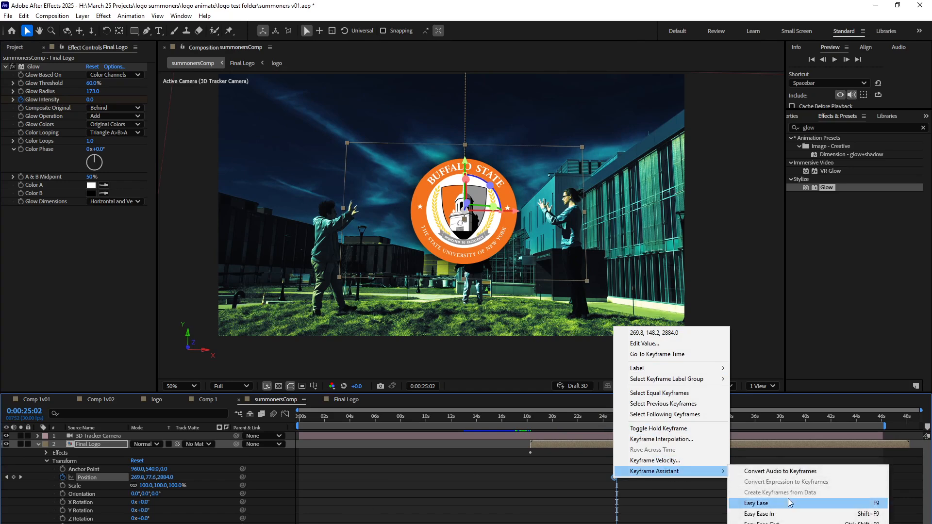
click(756, 503)
drag(615, 419, 659, 423)
drag(614, 477, 583, 477)
Preview the logo's rise from 0:00:21:00 and review its position around 0:00:29:28.
click(565, 418)
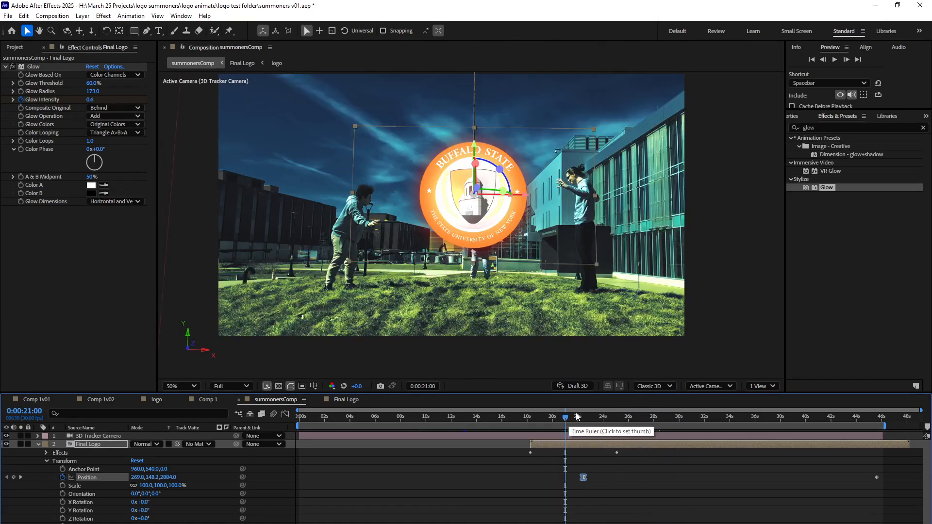
click(831, 58)
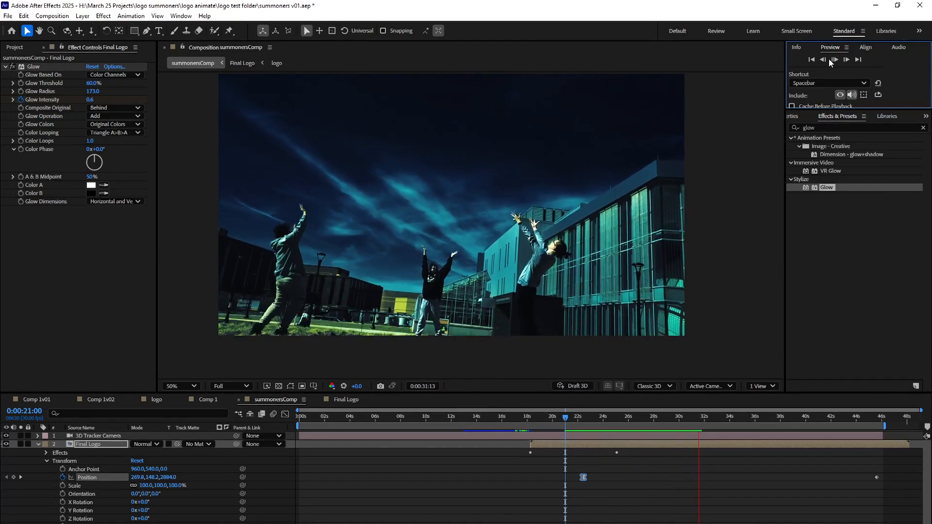
click(830, 59)
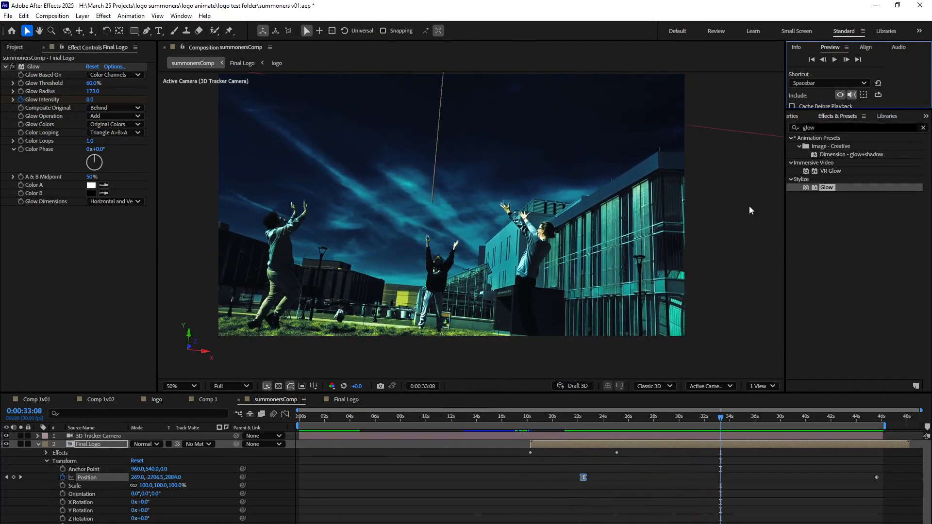
click(694, 420)
drag(695, 421, 675, 421)
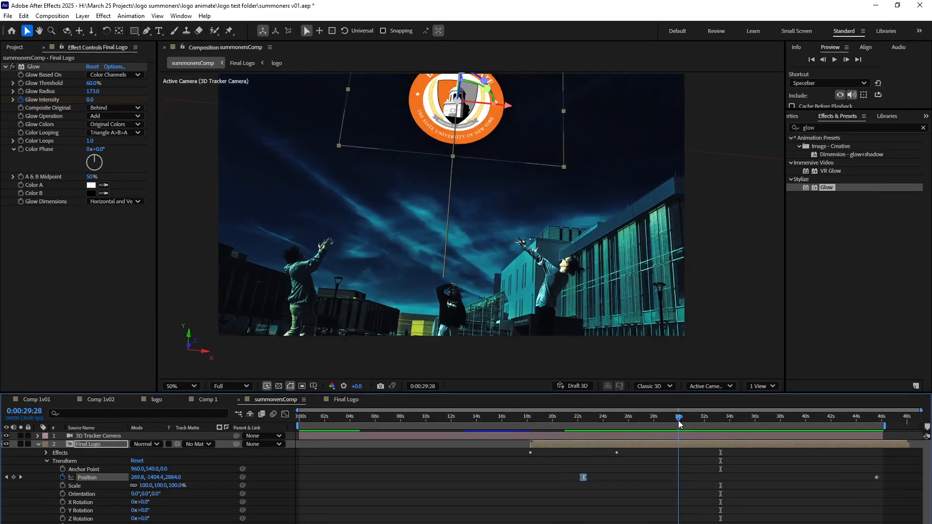
Add a keyframe holding the Lumetri Color Creative Intensity at 200 on the summoners.mp4 layer at 0:00:29:20.
scroll(91, 485, down, 1)
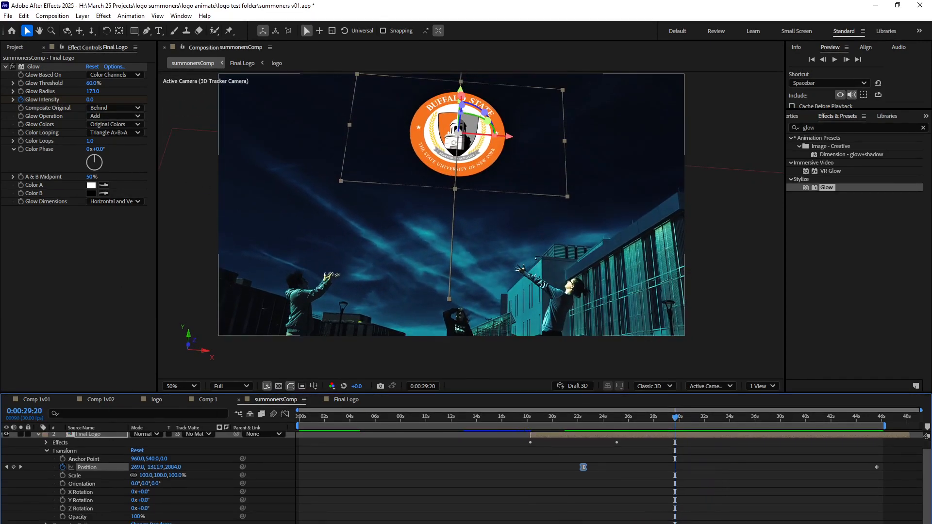
click(490, 228)
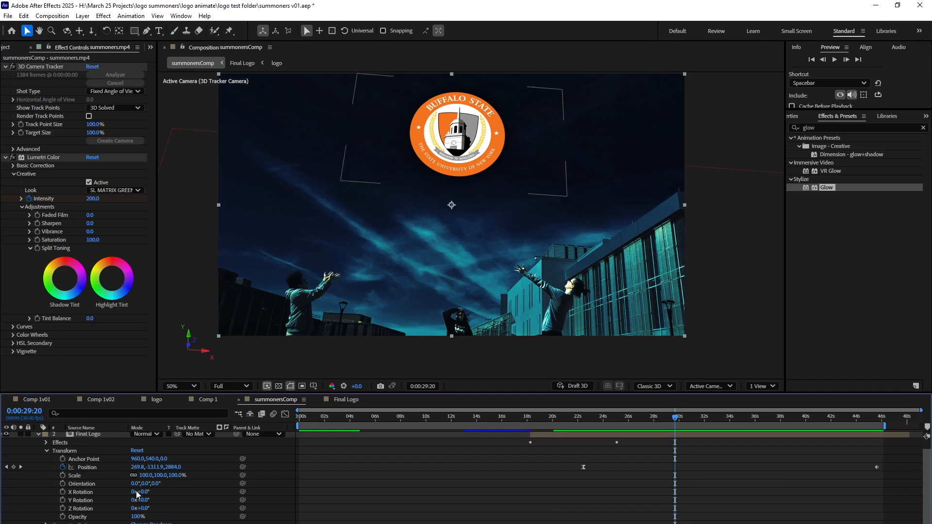
click(45, 198)
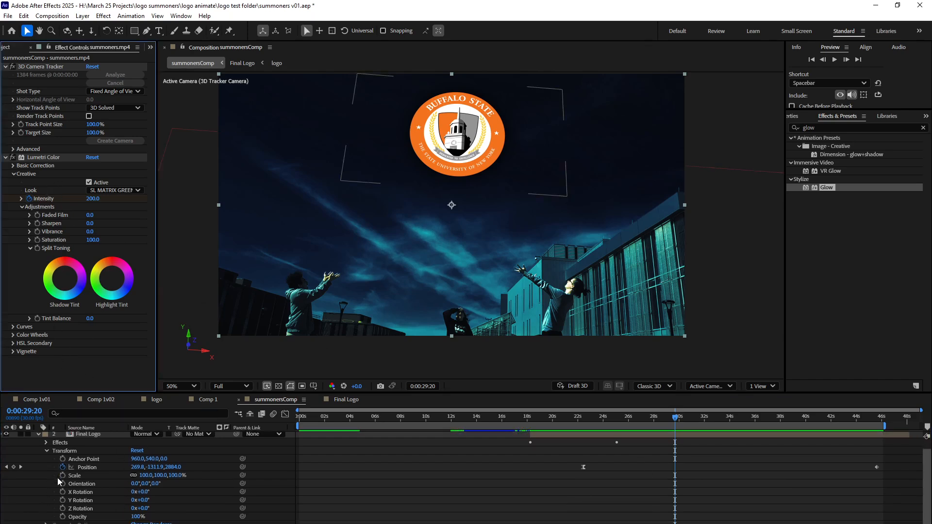
click(38, 433)
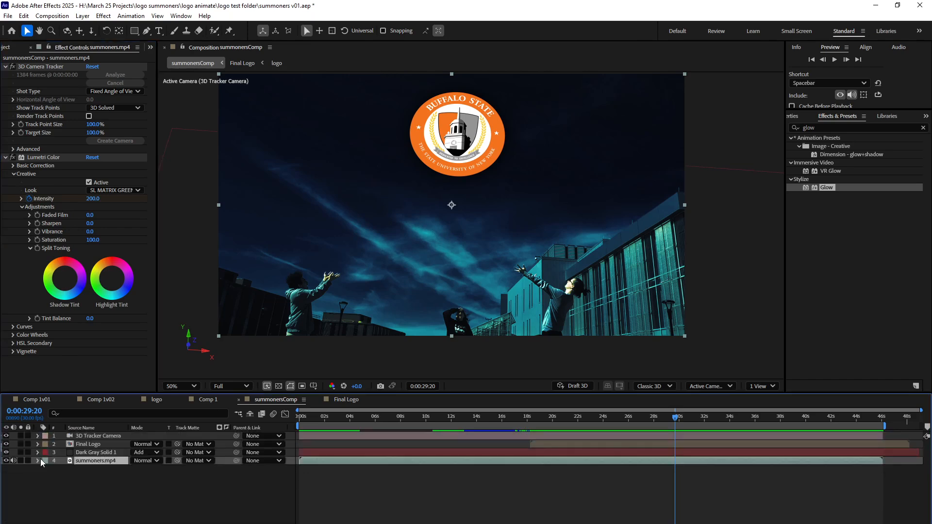
click(38, 461)
click(46, 468)
click(54, 485)
scroll(54, 485, down, 1)
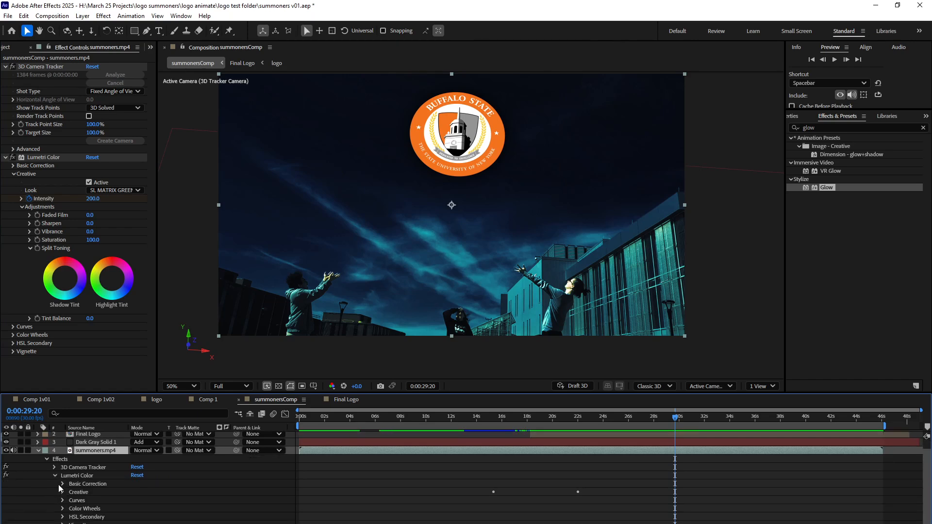
click(63, 483)
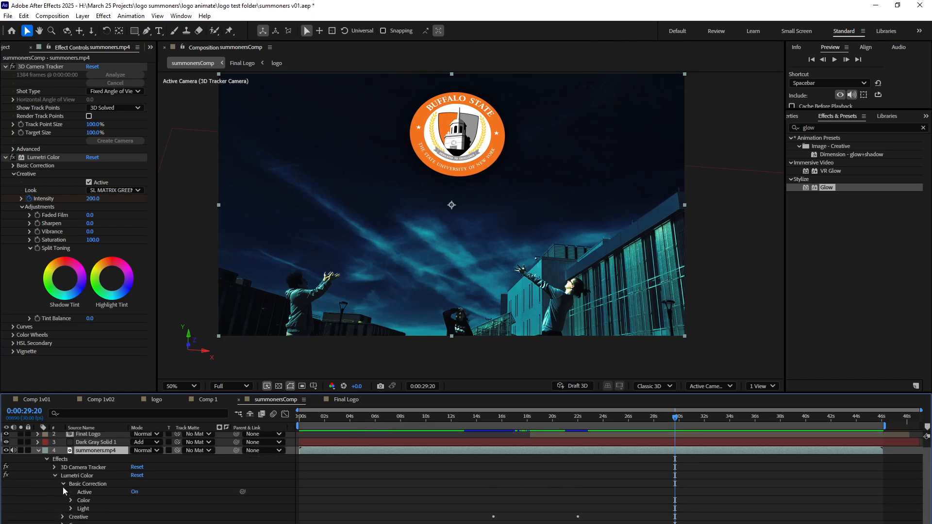
click(63, 517)
click(13, 483)
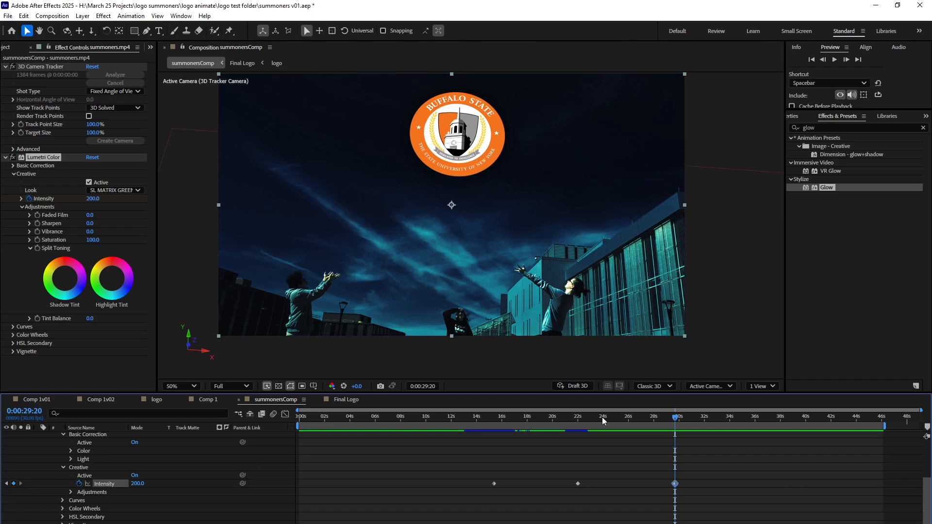
Keyframe the summoners.mp4 Creative Intensity to 0 at 0:00:36:12 and save the project.
drag(682, 415, 760, 417)
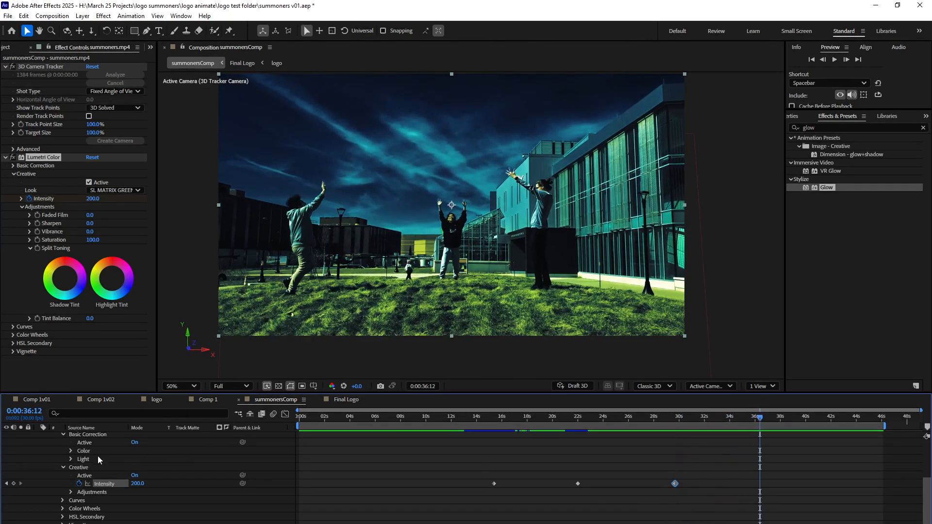
drag(139, 485, 129, 484)
click(136, 484)
text(0)
key(Return)
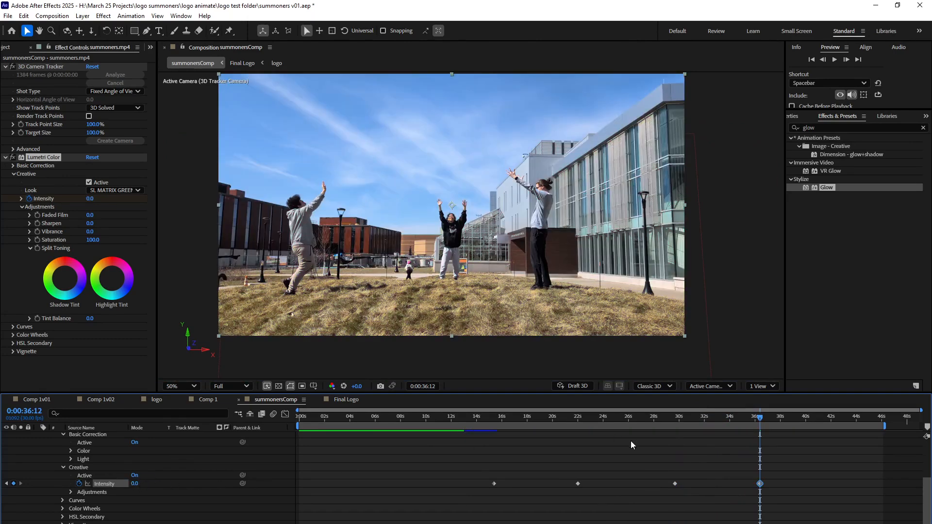
key(ctrl+s)
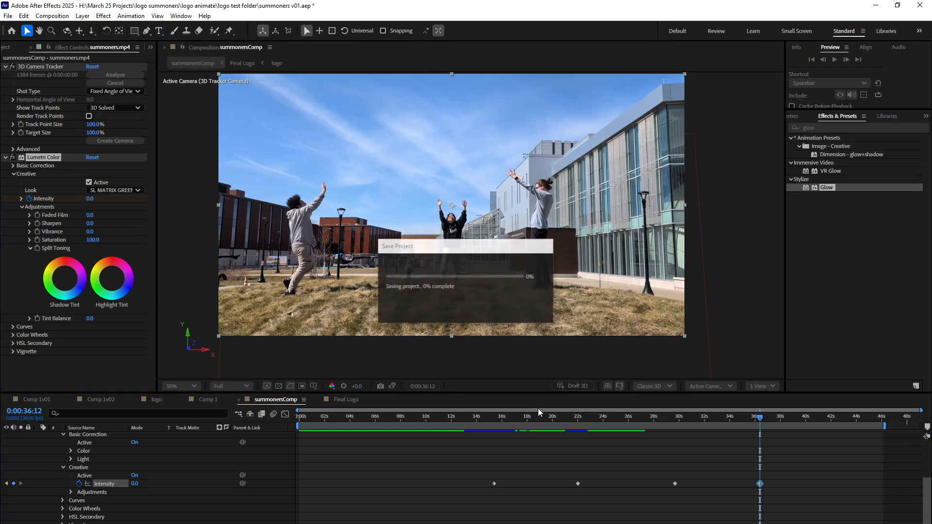
Preview the graded logo composite from 0:00:18:28 and again from 0:00:20:28.
drag(598, 414, 538, 483)
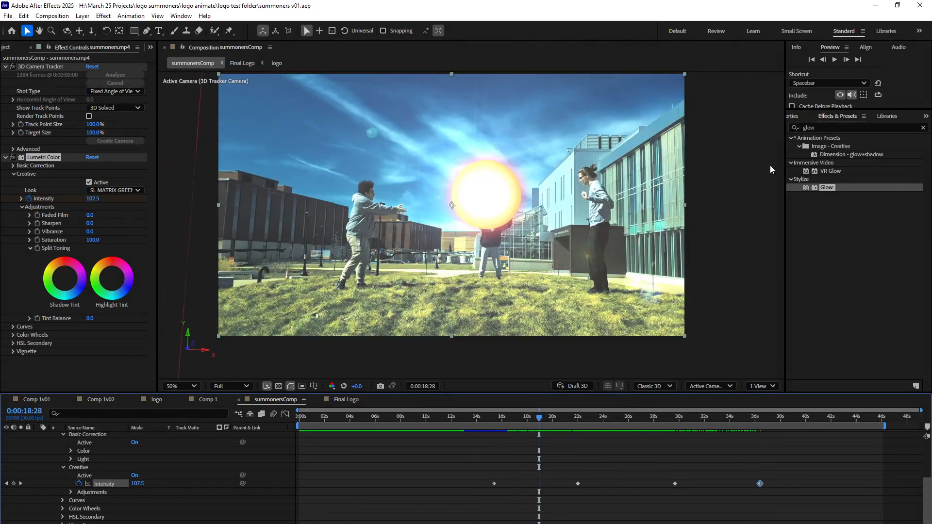
click(834, 59)
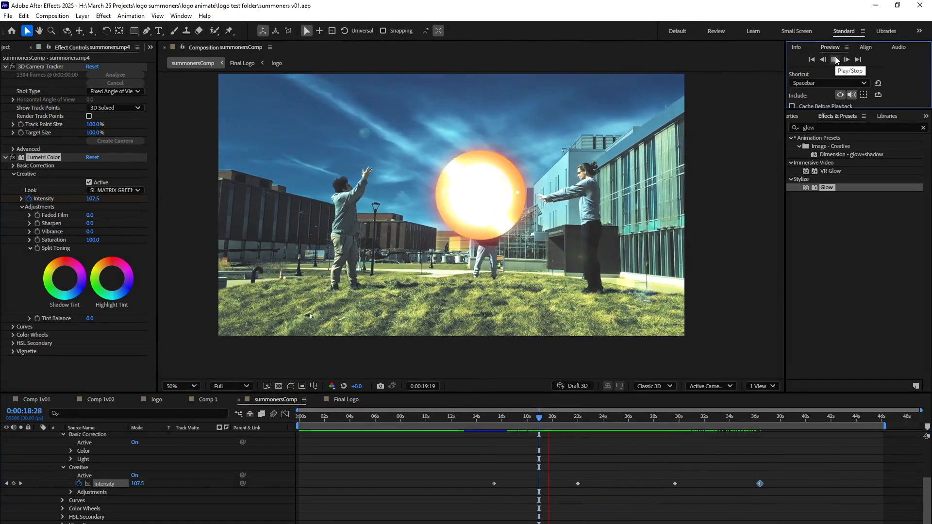
click(834, 59)
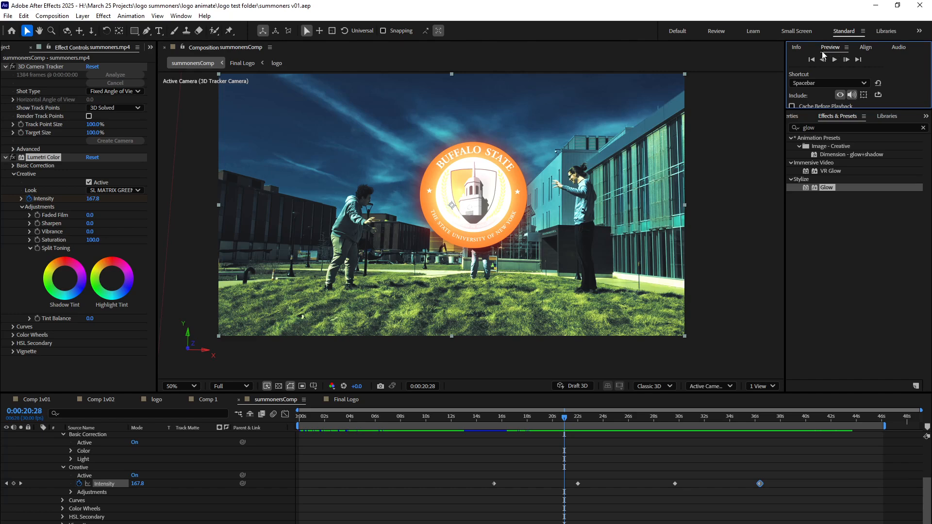
click(835, 59)
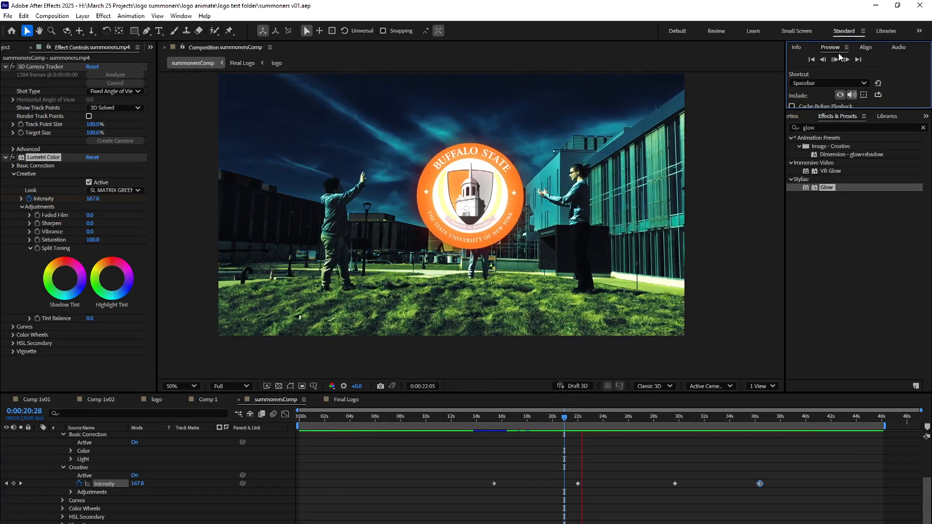
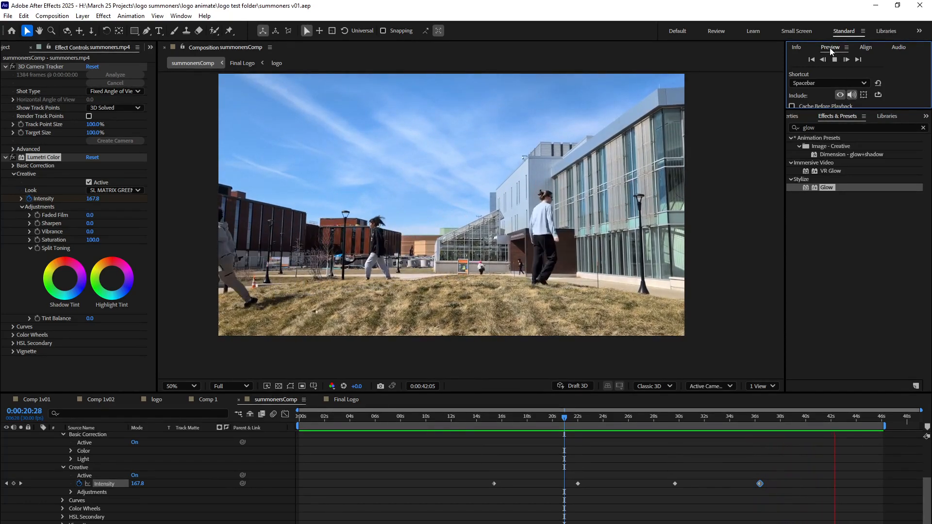
Stop the preview and review the graded composite from 0:00:03:00 through to 0:00:21:23.
click(834, 59)
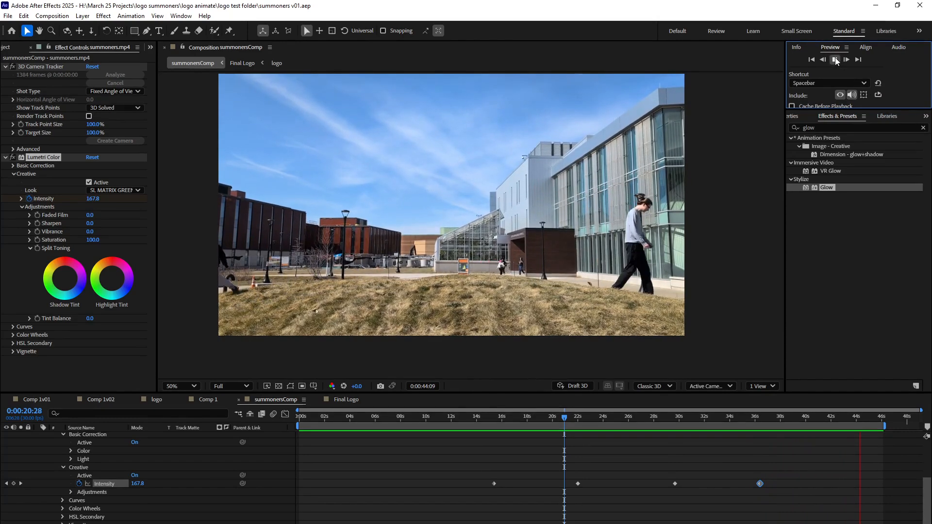
click(7, 18)
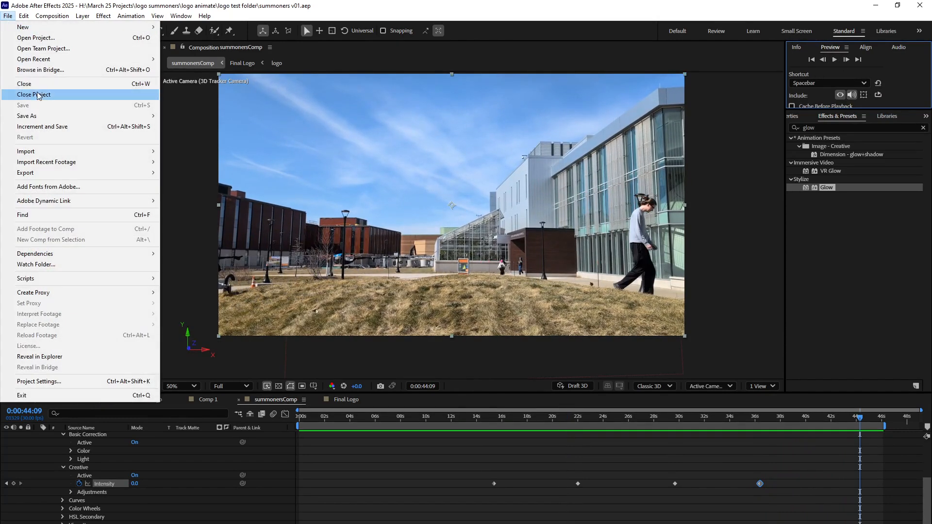
drag(620, 418, 336, 456)
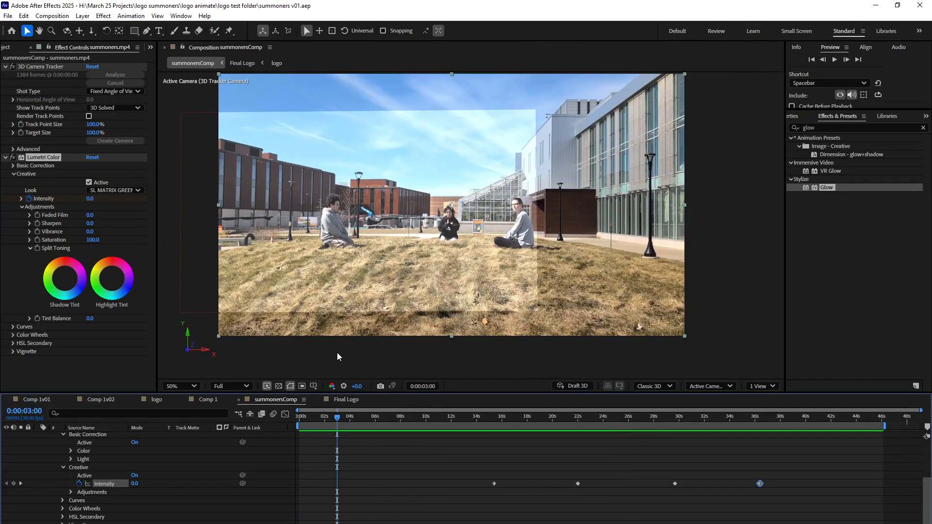
drag(502, 420, 577, 426)
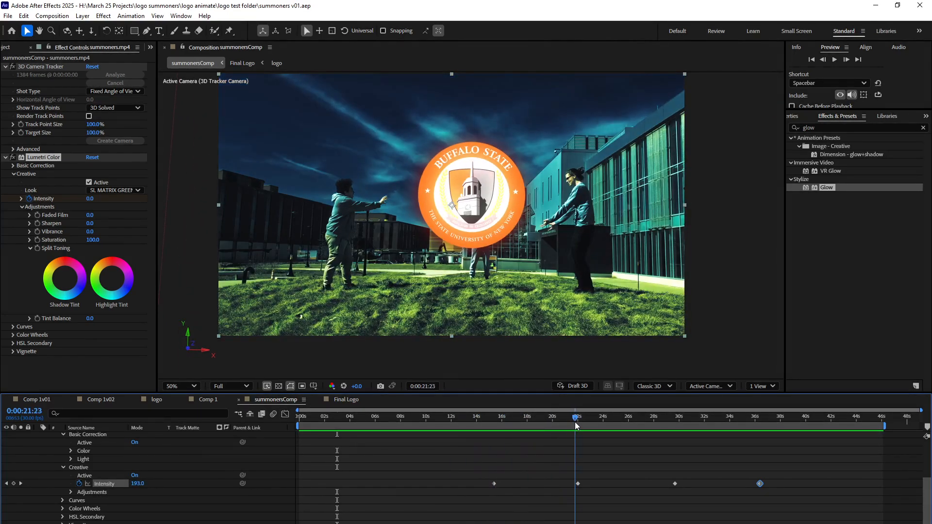
Reveal the Dark Gray Solid 1 layer's properties and hide its lens flare at 0:00:18:05.
scroll(89, 451, up, 3)
click(89, 450)
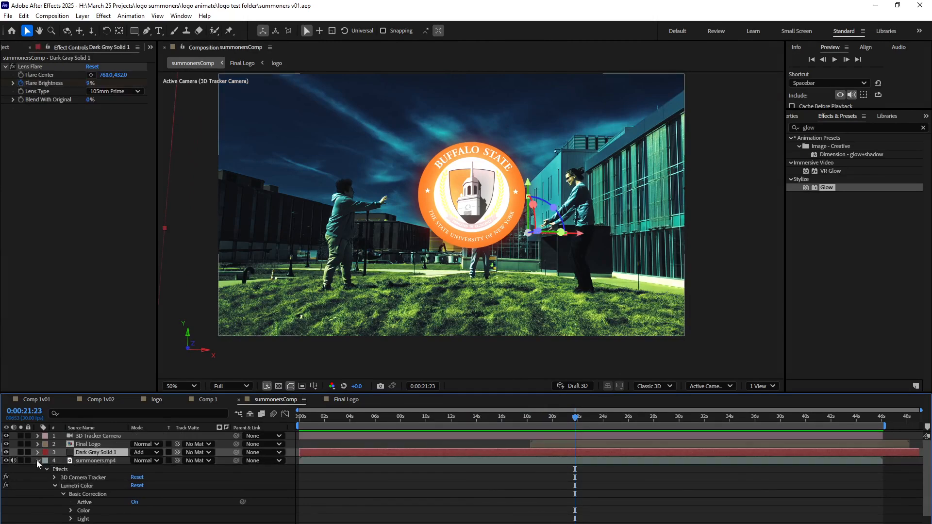
click(37, 460)
click(38, 453)
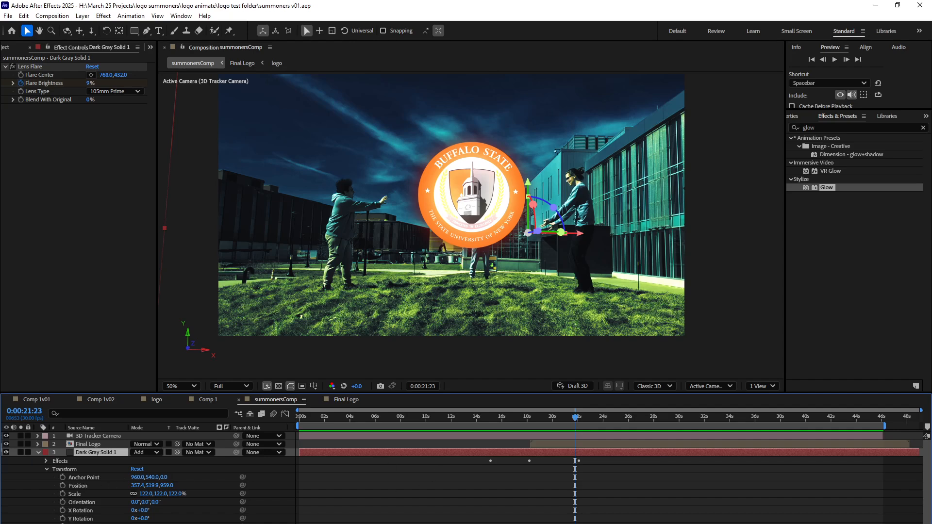
key(Return)
drag(581, 418, 528, 421)
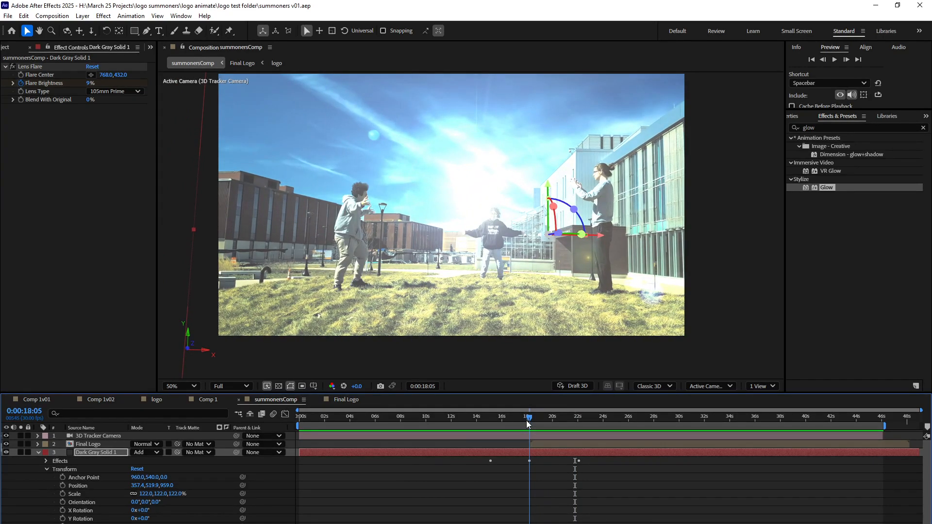
key(k)
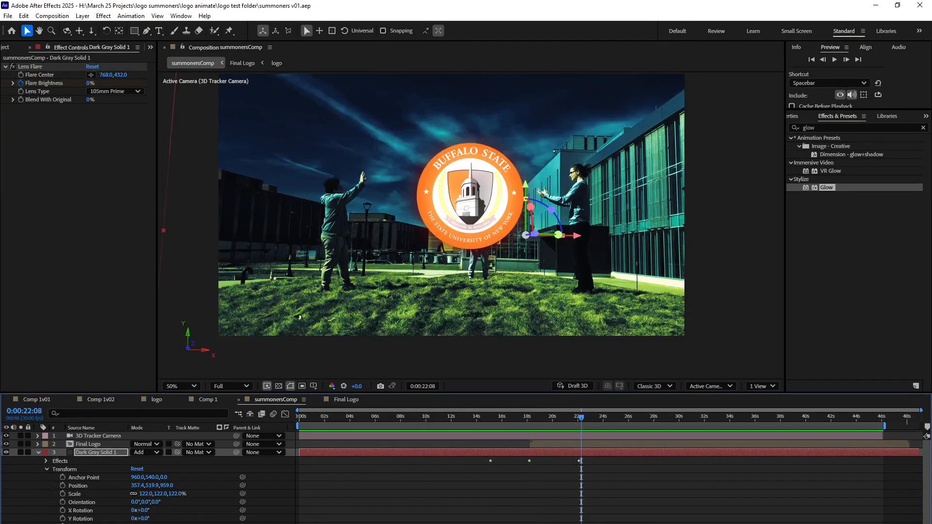
key(j)
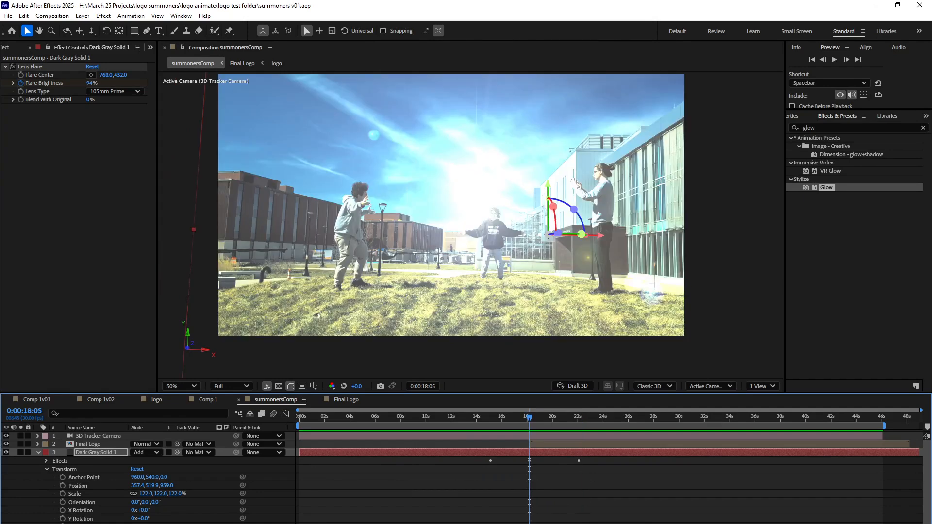
key(Delete)
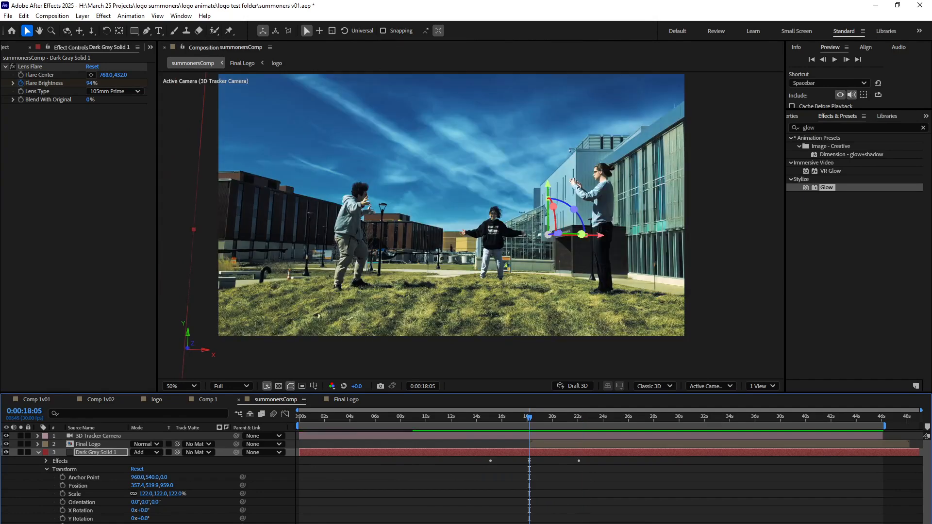
Move the Lens Flare's peak Flare Brightness keyframe to 0:00:20:26 and its closing keyframe to about 0:00:23.
drag(536, 417, 582, 431)
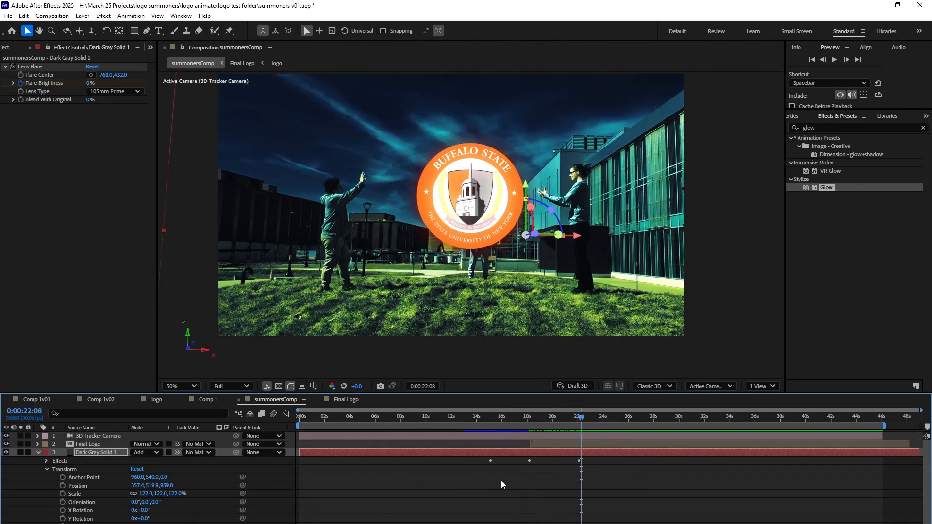
click(45, 461)
click(54, 469)
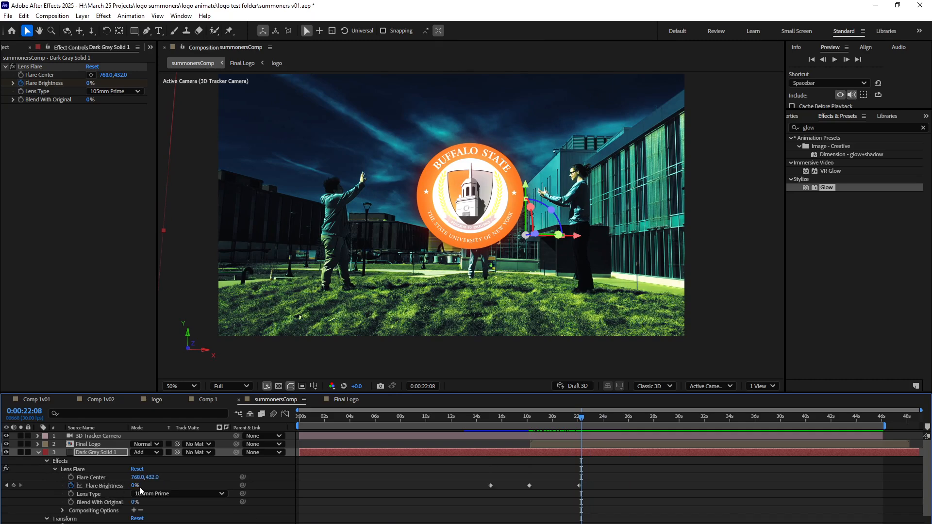
drag(582, 420, 529, 429)
drag(529, 485, 563, 485)
drag(529, 420, 562, 424)
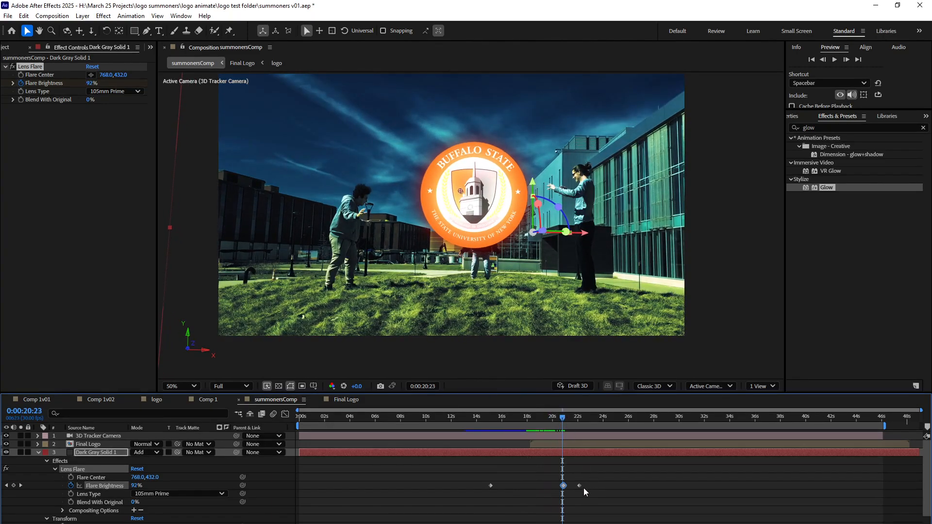
drag(579, 486, 587, 483)
click(21, 485)
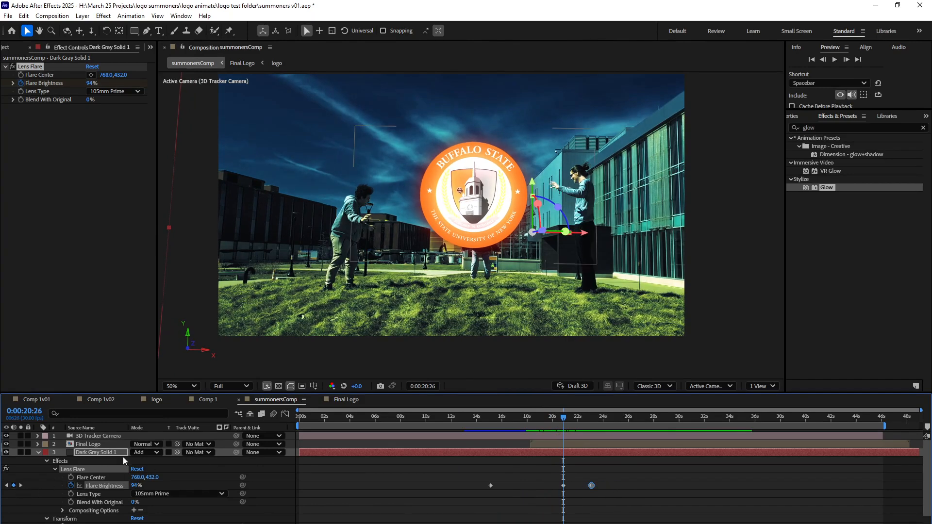
Raise the peak Flare Brightness keyframe to 186% and move it to about 0:00:19:26.
drag(134, 487, 160, 484)
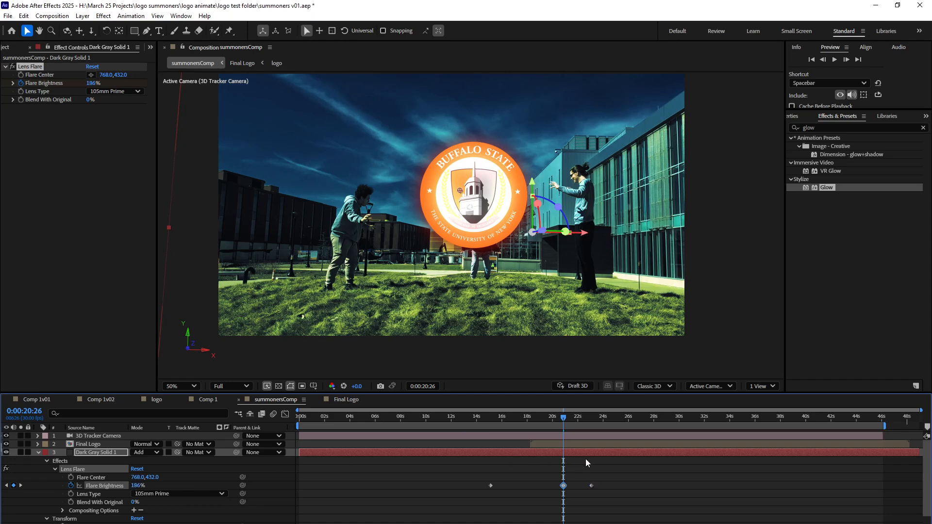
drag(564, 486, 552, 486)
drag(559, 419, 552, 458)
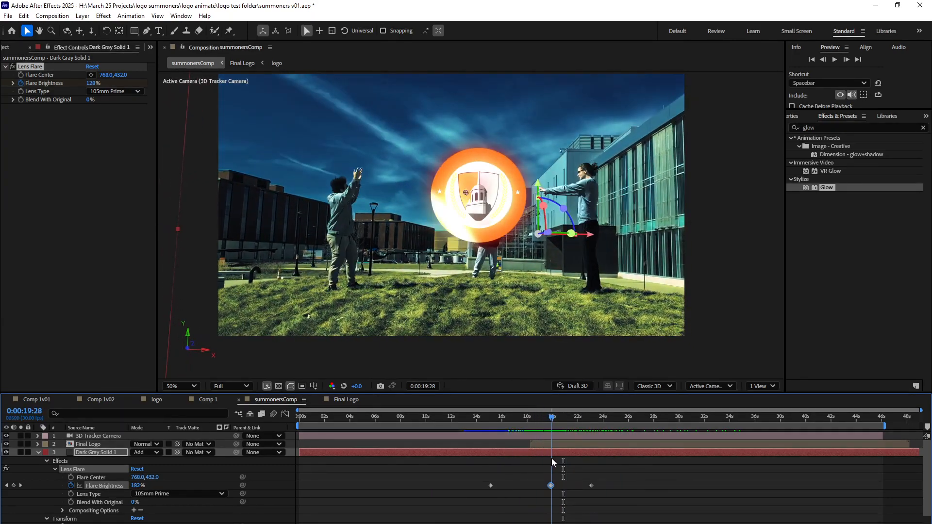
Shift Dark Gray Solid 1's two Opacity keyframes earlier, to about 0:00:17 and 0:00:19:24.
scroll(122, 520, down, 3)
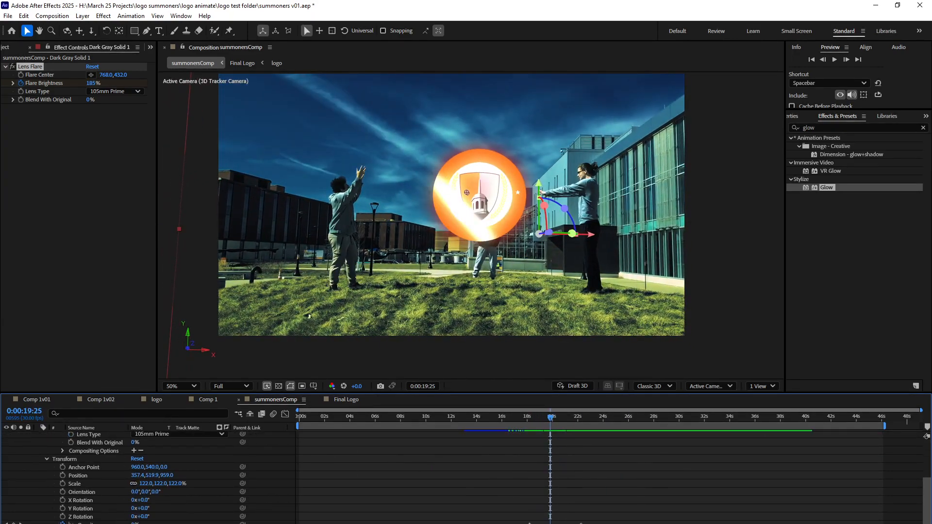
drag(529, 523, 520, 523)
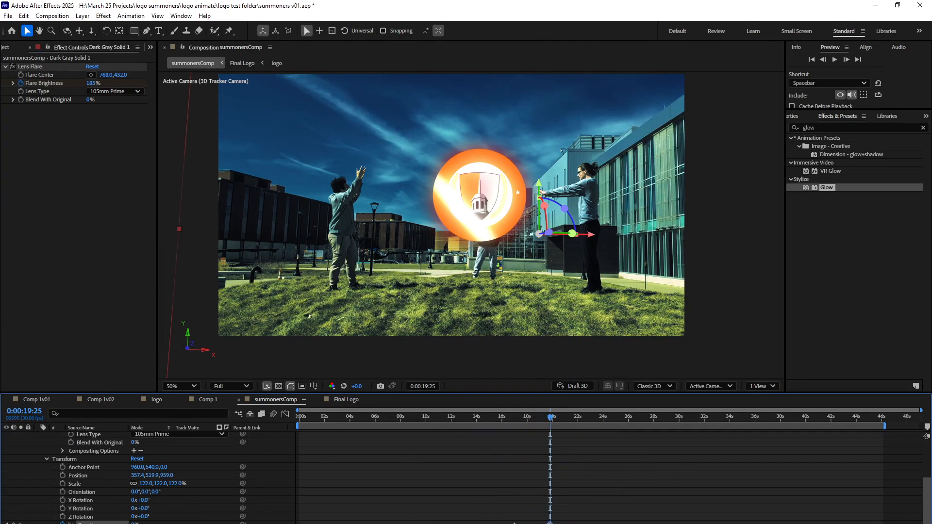
mouse_move(523, 523)
mouse_down()
mouse_move(512, 523)
mouse_move(528, 523)
mouse_up()
mouse_move(548, 420)
mouse_down()
mouse_move(590, 420)
mouse_move(511, 432)
mouse_move(544, 433)
mouse_up()
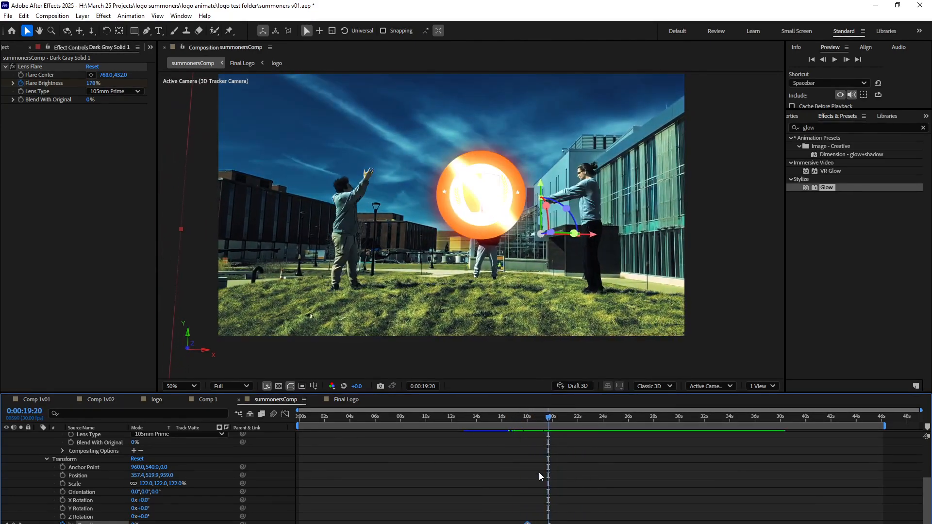
drag(527, 523, 519, 523)
Keyframe Dark Gray Solid 1's Opacity to 100% at 0:00:19:24 and 0% at 0:00:23:06.
drag(508, 420, 605, 432)
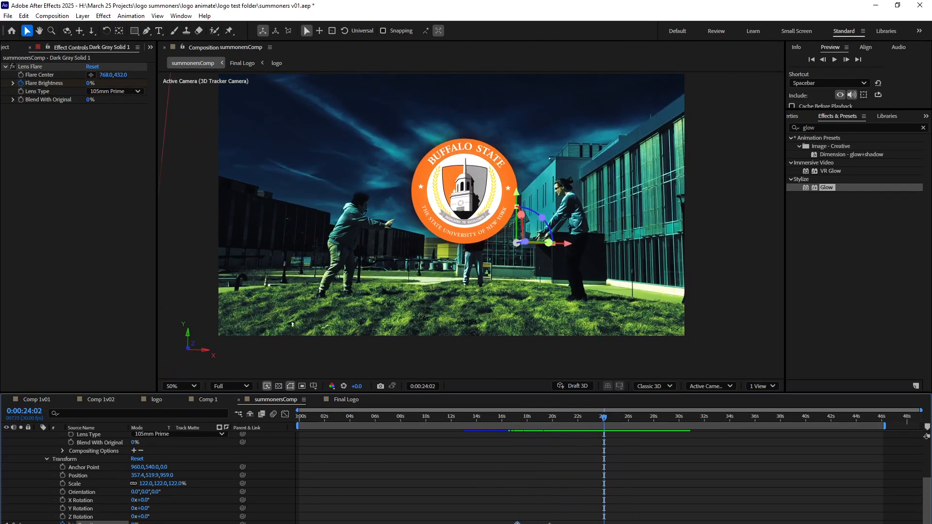
drag(542, 423, 549, 422)
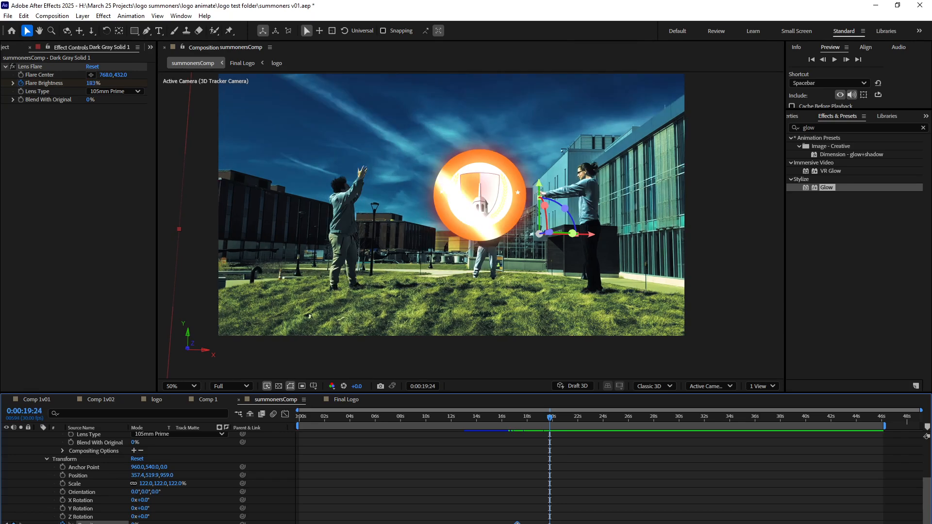
drag(148, 523, 190, 523)
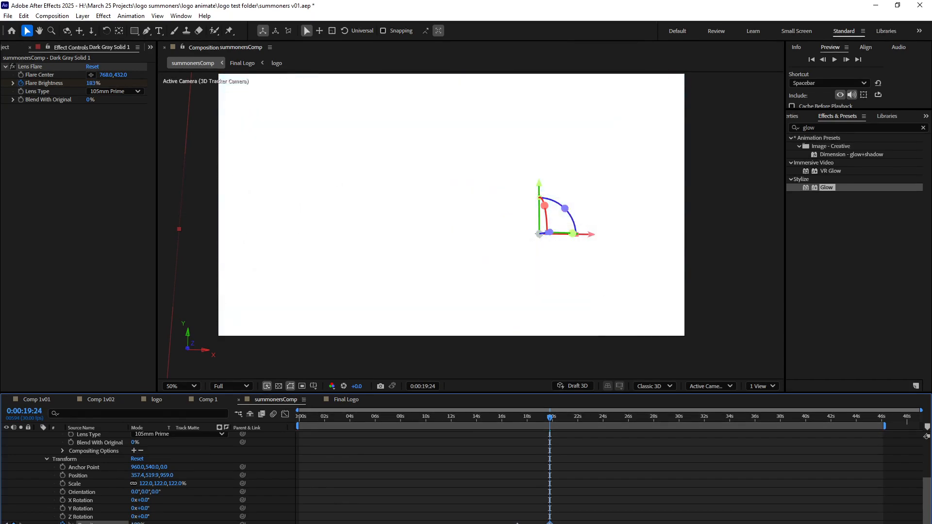
drag(553, 426, 593, 418)
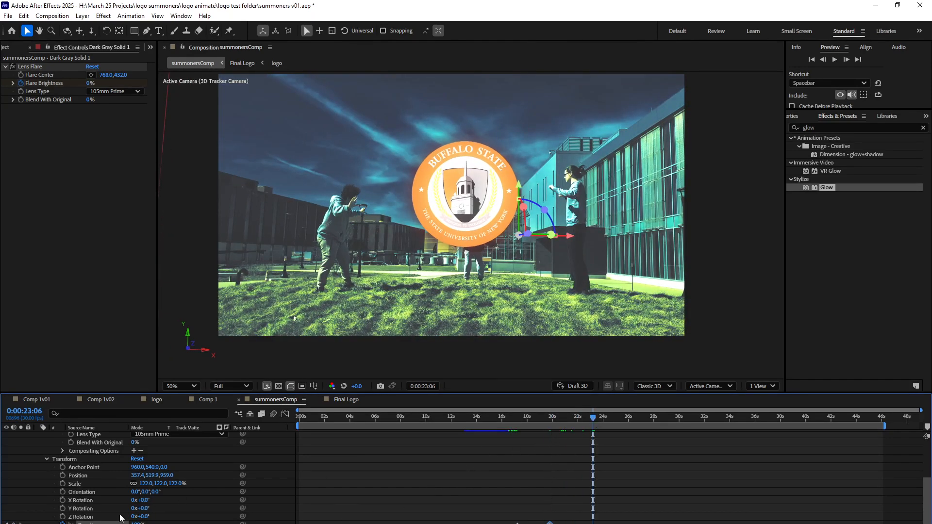
drag(134, 523, 51, 523)
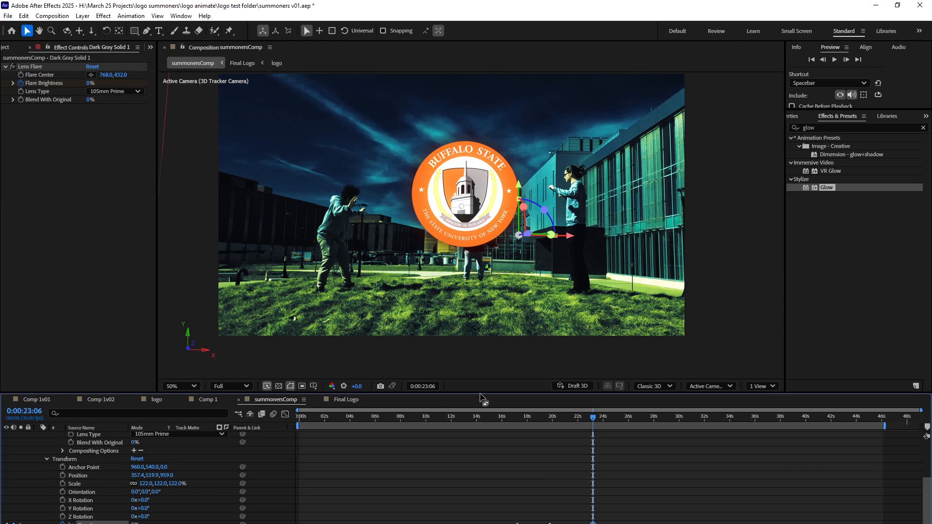
Set the peak Flare Brightness keyframe at 0:00:19:26 to 61%.
drag(572, 412, 550, 422)
scroll(202, 485, up, 4)
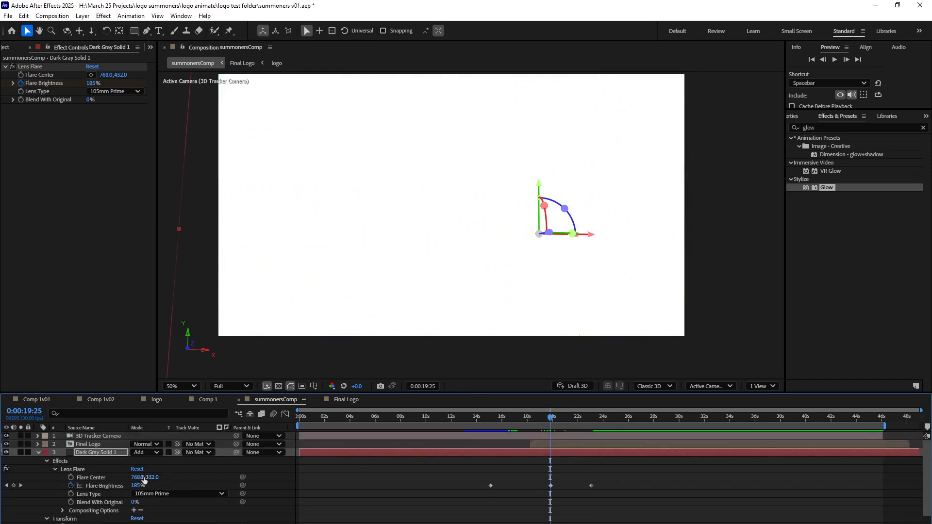
click(20, 486)
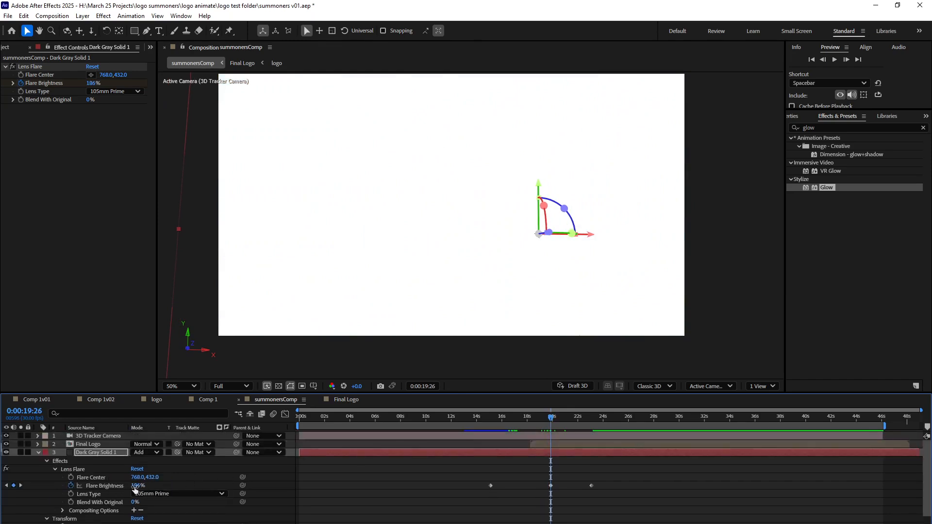
drag(134, 489, 80, 491)
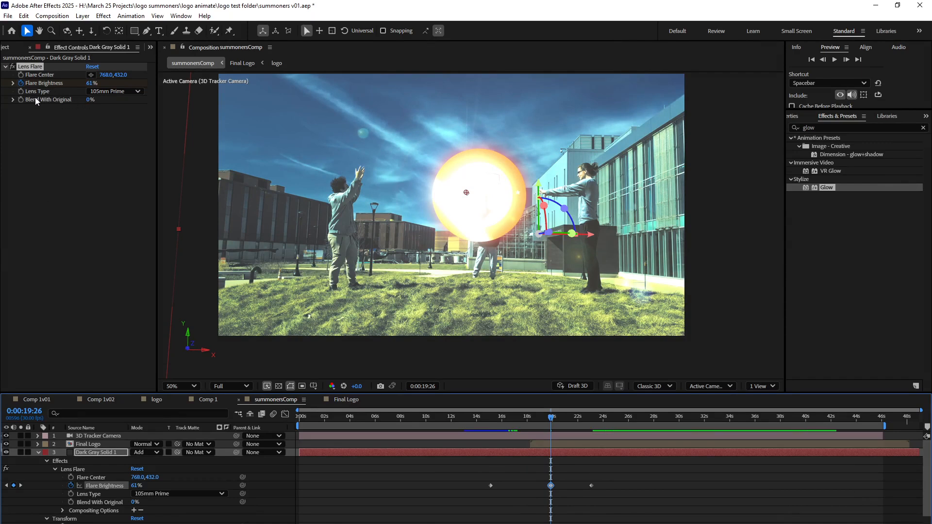
Set the Lens Flare's Blend With Original to 34% and its Lens Type to 35mm Prime.
click(13, 99)
drag(28, 117, 67, 118)
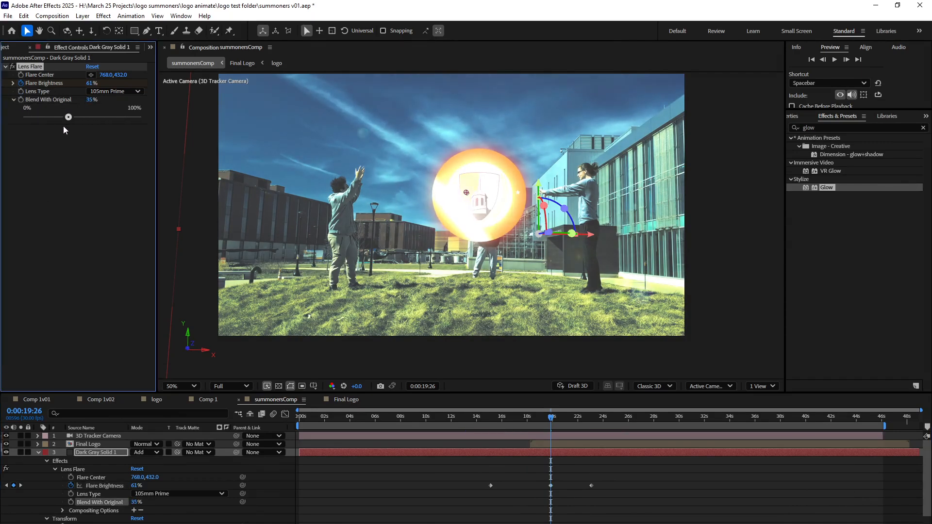
click(103, 91)
click(105, 111)
click(108, 92)
click(107, 99)
click(107, 92)
click(105, 110)
Preview the adjusted lens flare around the logo's appearance.
click(529, 422)
drag(526, 420, 558, 438)
key(space)
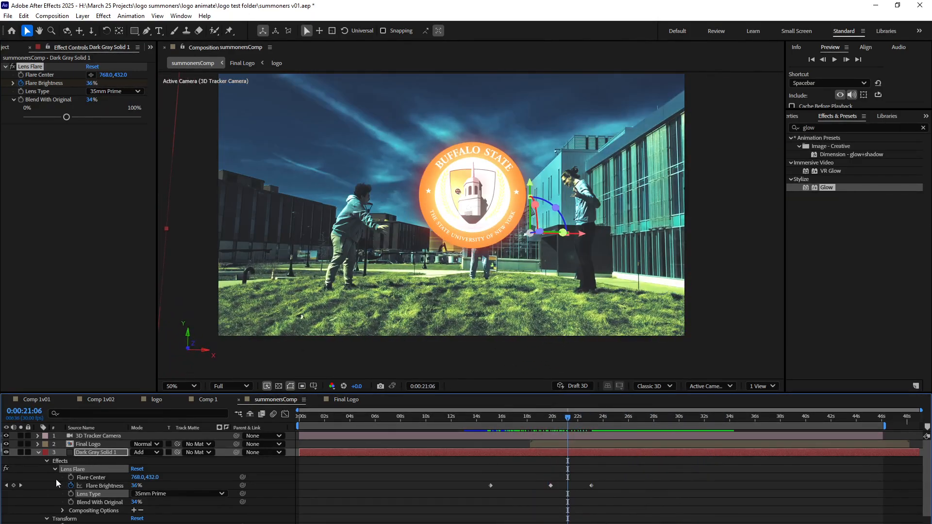
Collapse the Dark Gray Solid 1 properties and enable motion blur for the Final Logo layer and the composition.
click(38, 452)
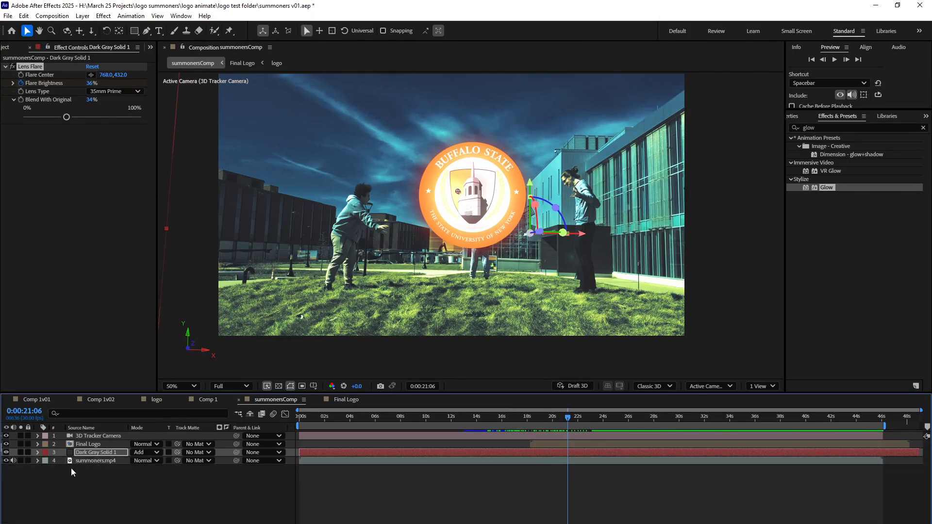
click(70, 469)
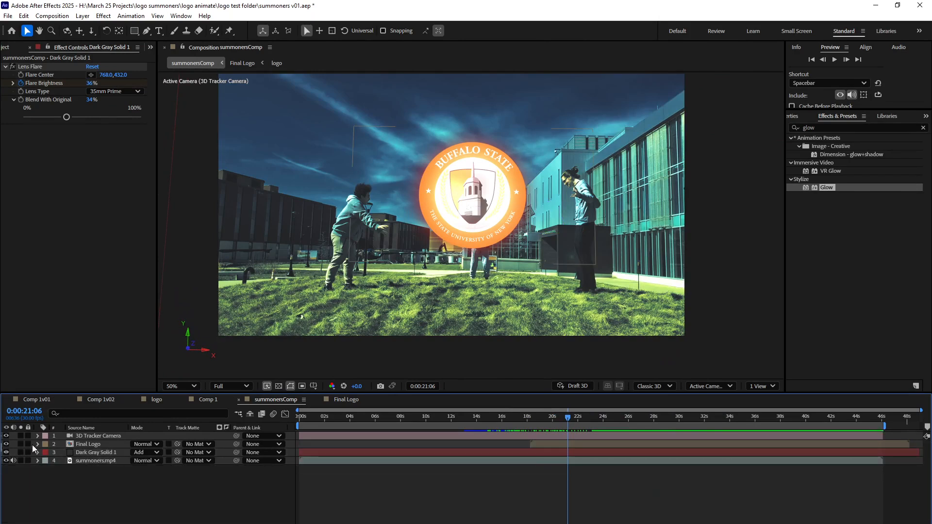
key(F4)
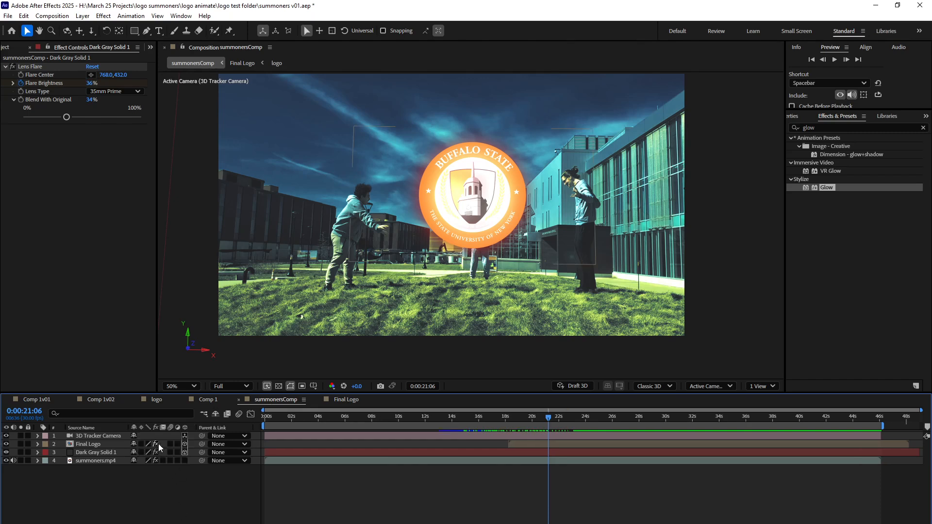
click(239, 414)
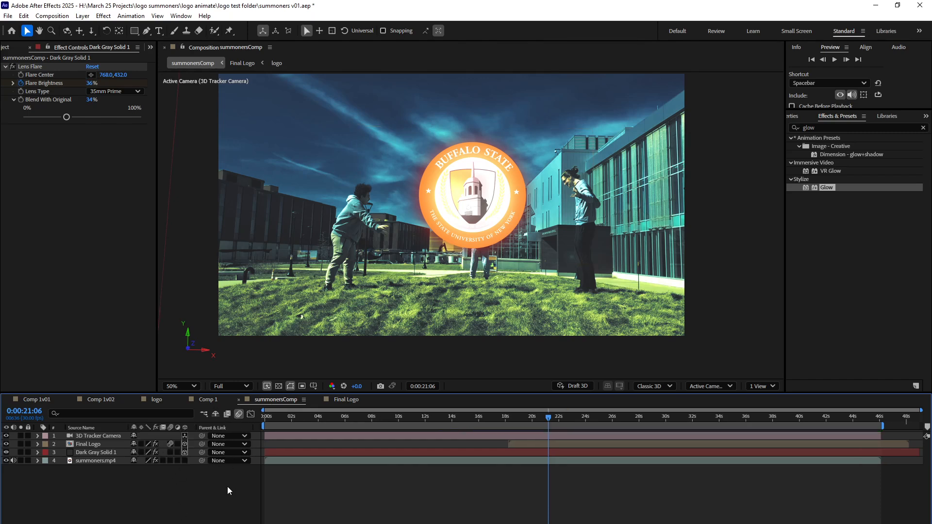
Save the project and preview the full composite from 0:00:00:00.
drag(525, 416, 519, 419)
mouse_move(529, 420)
mouse_down()
mouse_move(551, 421)
mouse_move(529, 424)
mouse_up()
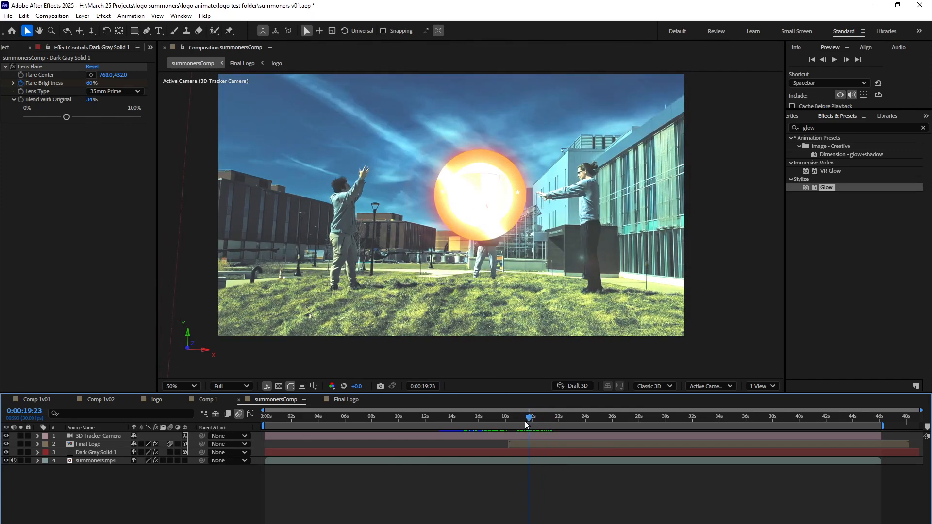
key(ctrl+s)
drag(281, 416, 264, 414)
click(835, 60)
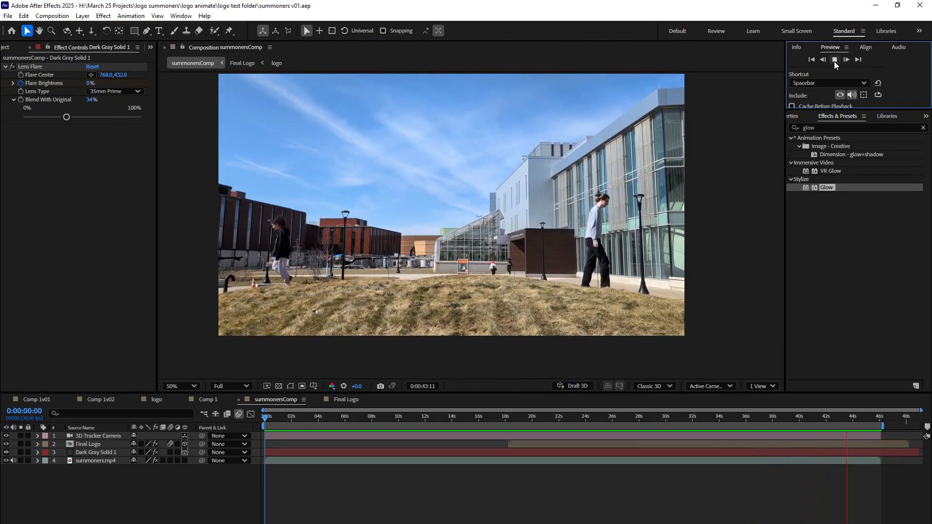
Stop the preview and render the summonersComp composition through the Render Queue as H.264 summonersComp.mp4 in the logo summoners folder.
key(space)
click(52, 16)
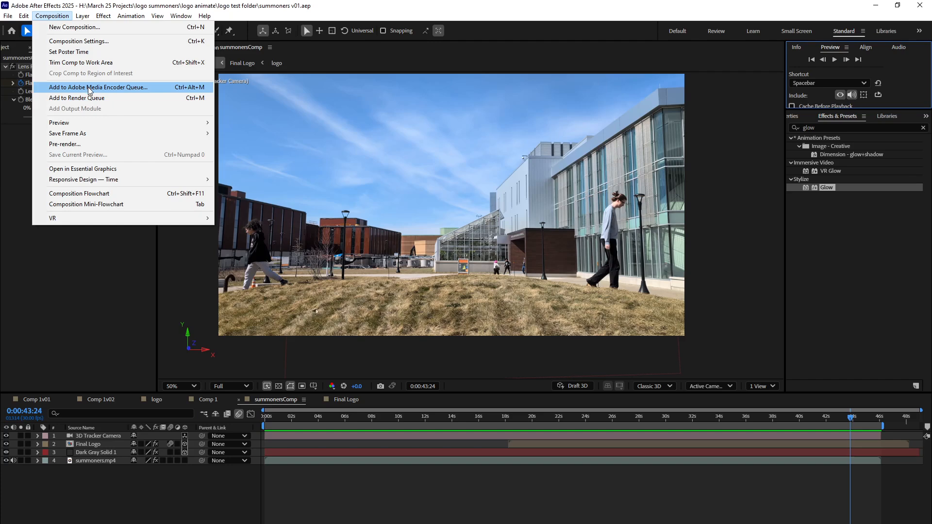
click(89, 99)
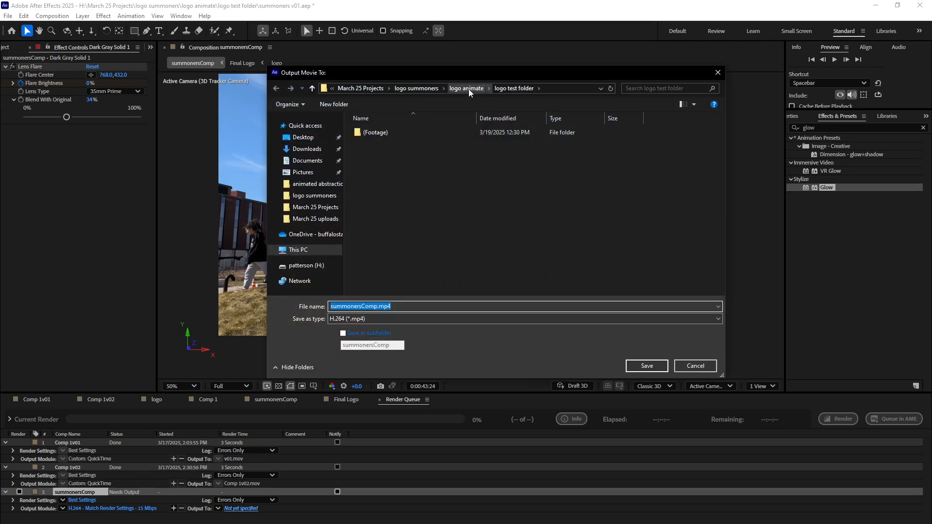
click(418, 88)
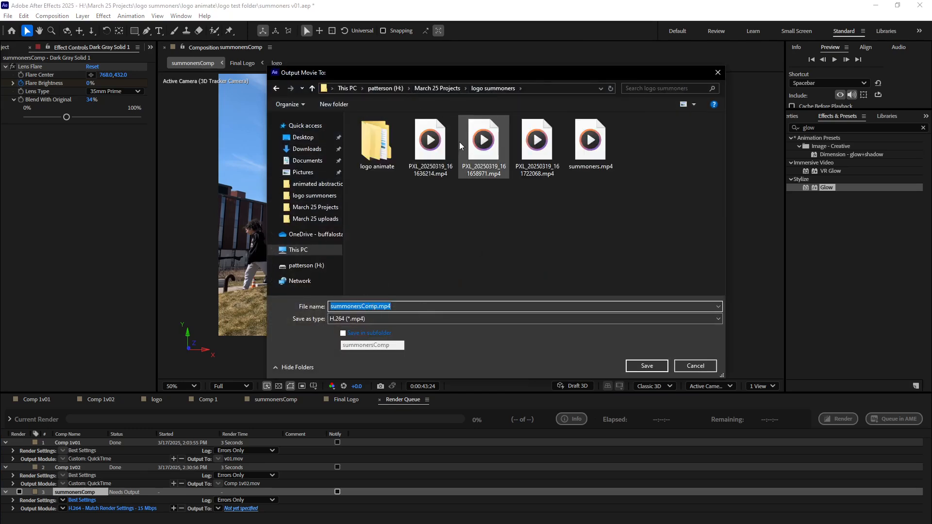
click(647, 366)
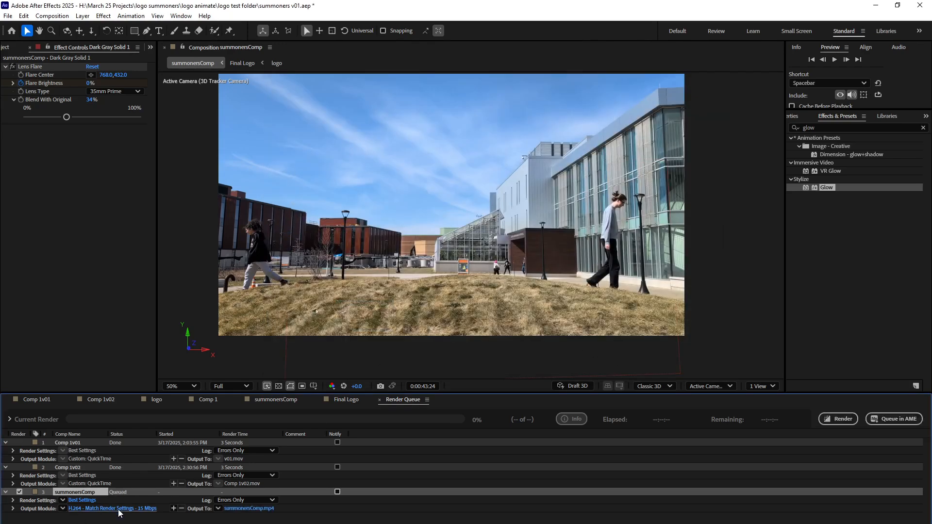
click(838, 420)
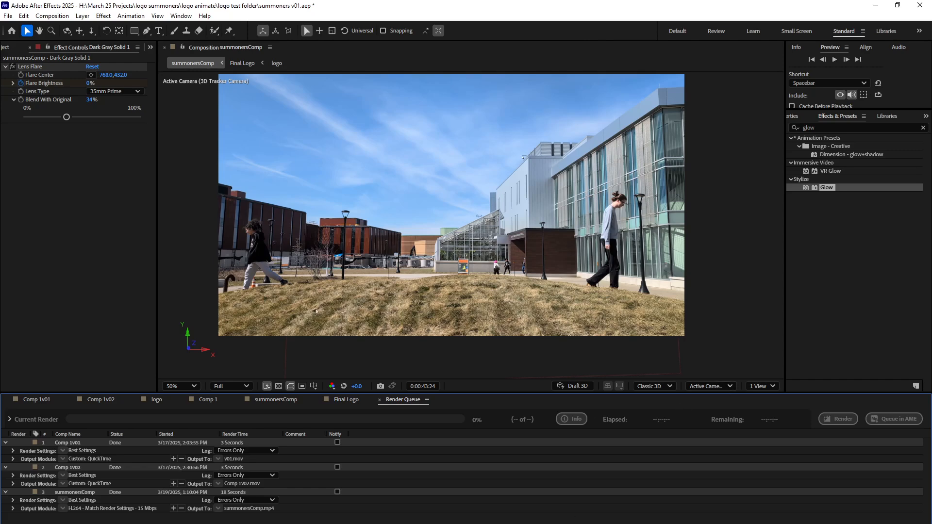
Switch to File Explorer and play the rendered summonersComp.mp4 from the logo summoners folder.
click(291, 523)
click(325, 510)
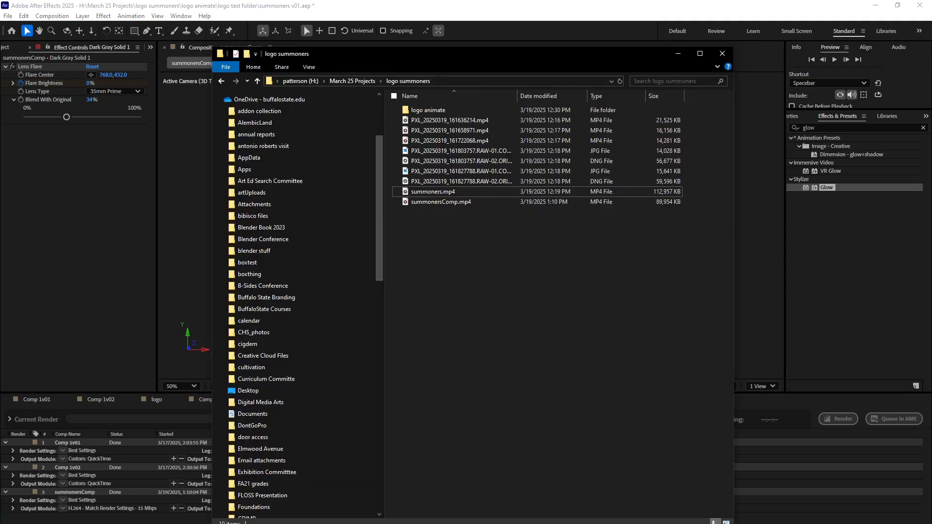
double_click(440, 202)
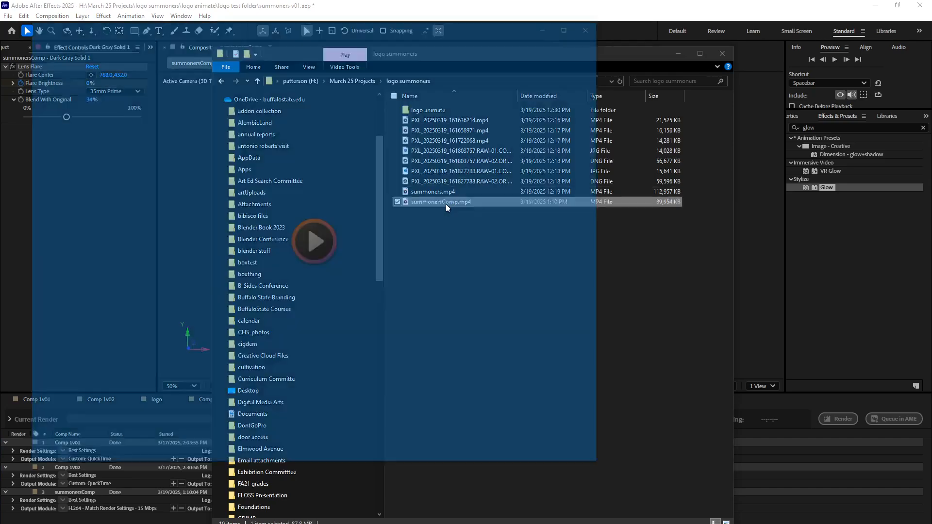
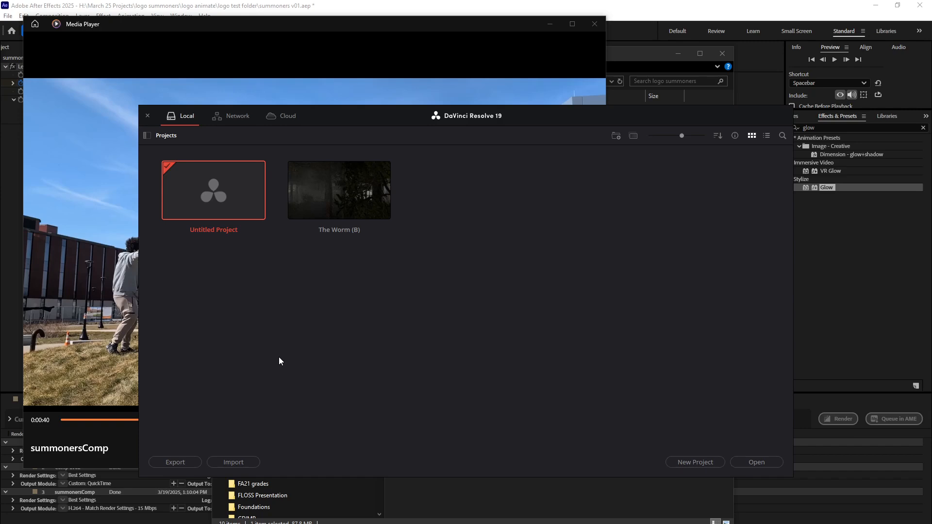
Switch to DaVinci Resolve, open The Worm (B) project, and bring its Timeline 2 up on the Edit page.
double_click(324, 207)
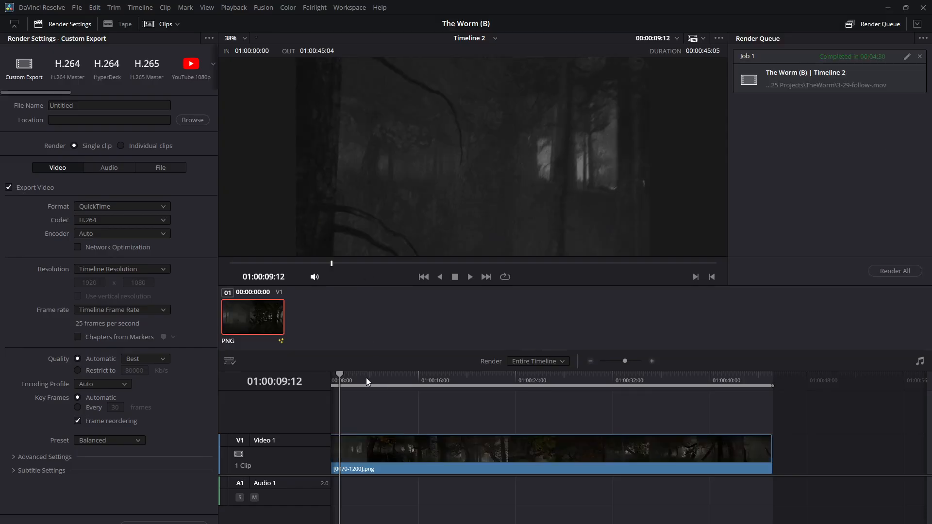
drag(363, 377, 398, 377)
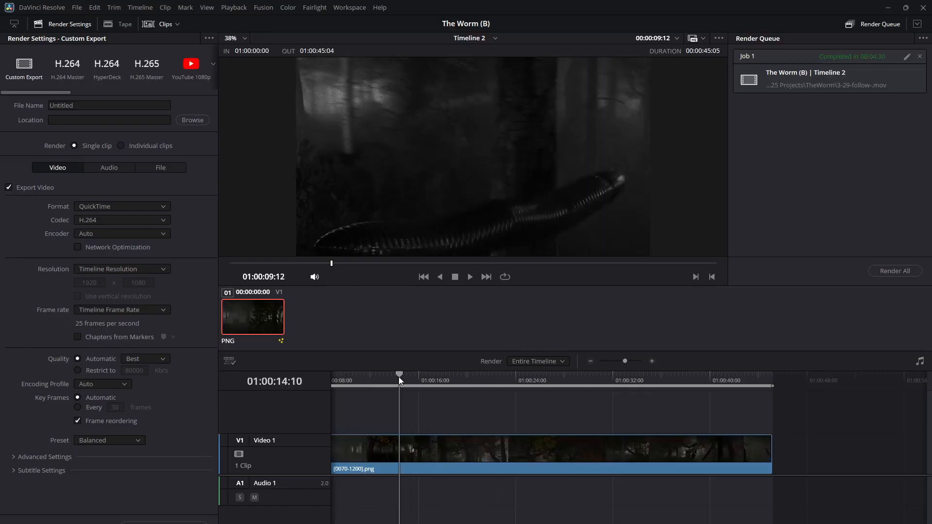
key(shift+4)
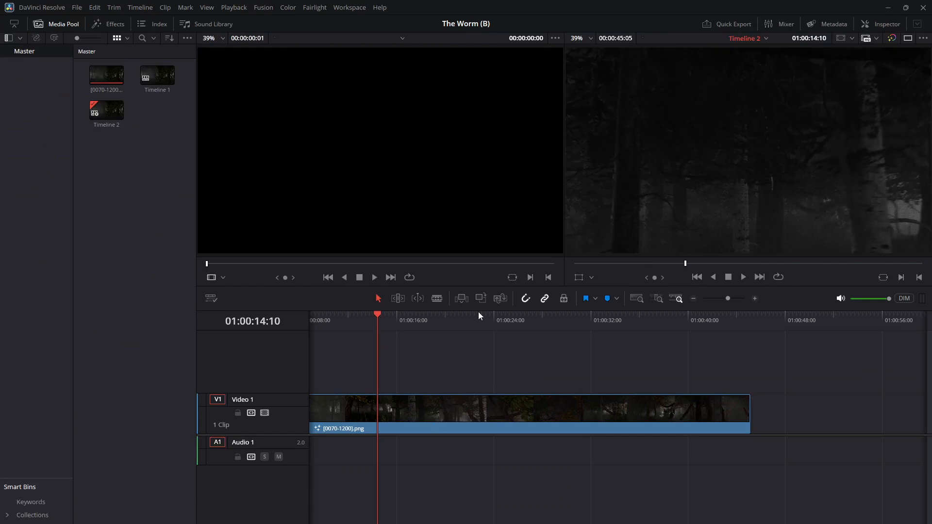
Scrub through and play part of Timeline 2 to review the forest footage and its source clip.
drag(478, 319, 523, 322)
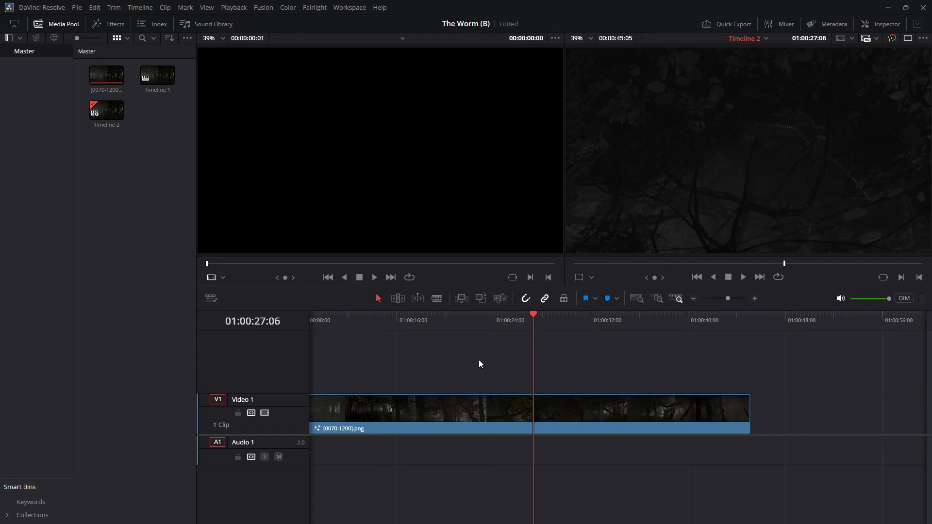
drag(474, 319, 411, 319)
key(space)
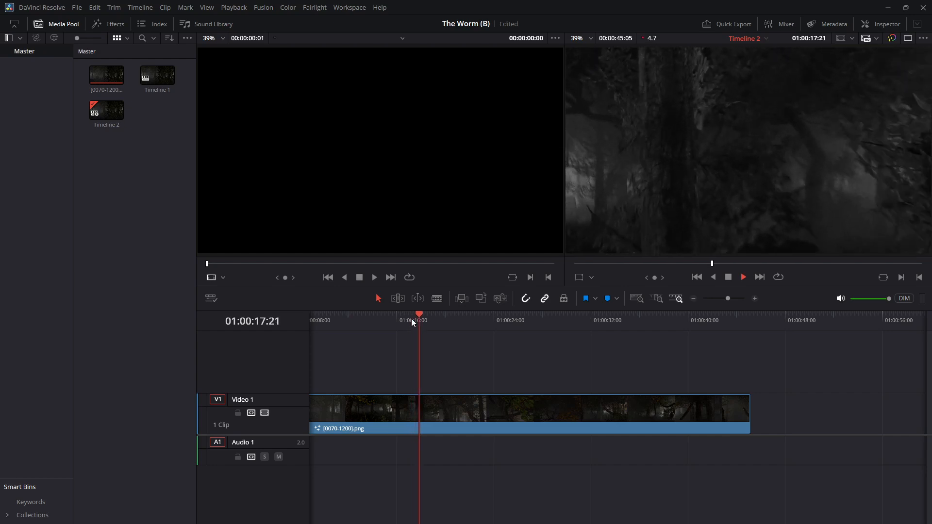
key(space)
click(111, 85)
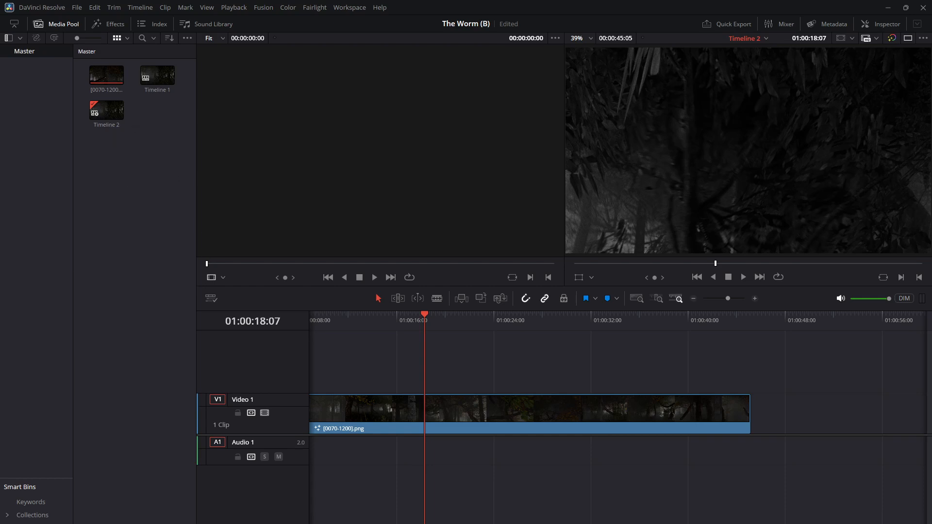
Import summonersComp.mp4 from the logo summoners folder in File Explorer into the Master bin on the Media page.
key(shift+2)
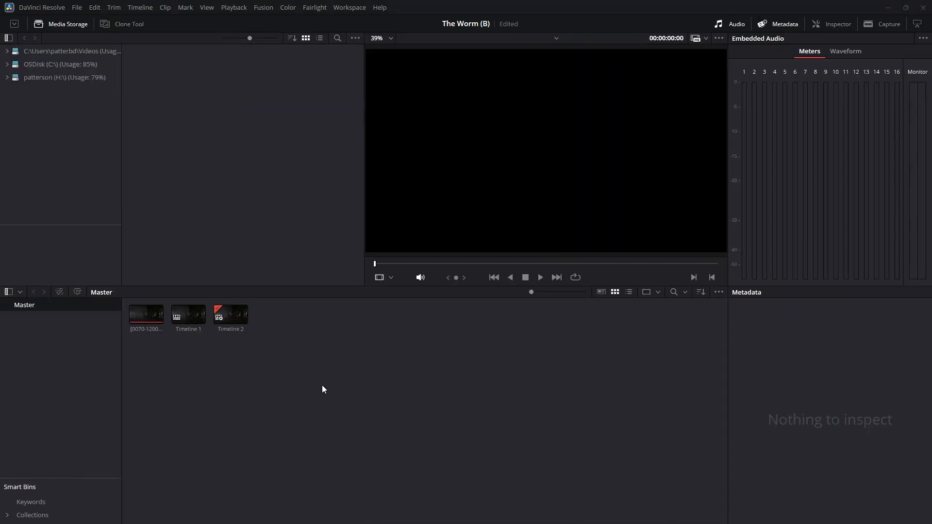
key(alt+Tab)
key(alt+Tab)
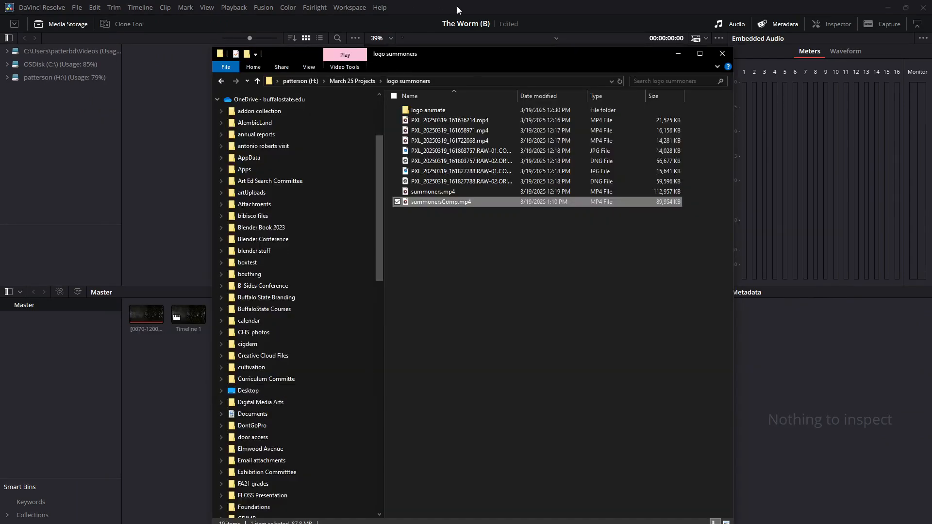
drag(416, 203, 173, 409)
click(173, 408)
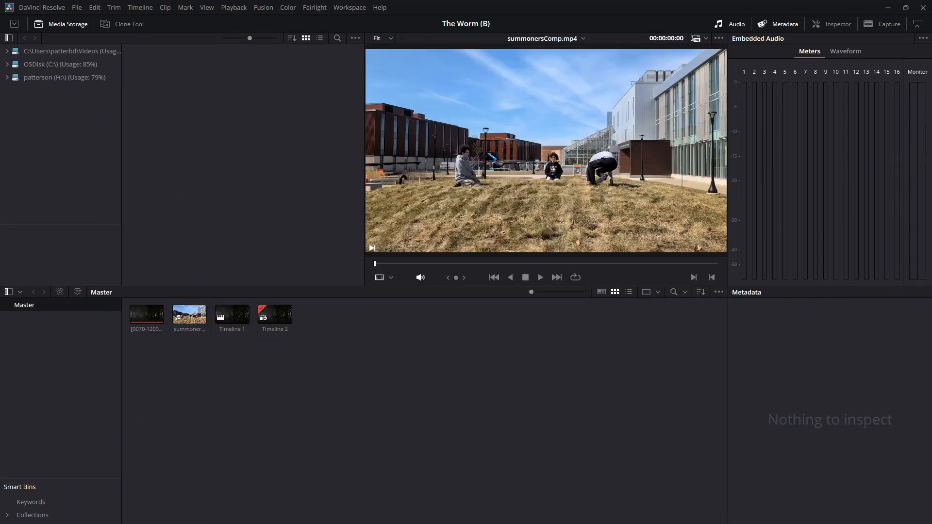
Create an empty timeline named Timeline 3 on the Edit page with custom settings and a 30 fps frame rate.
click(391, 519)
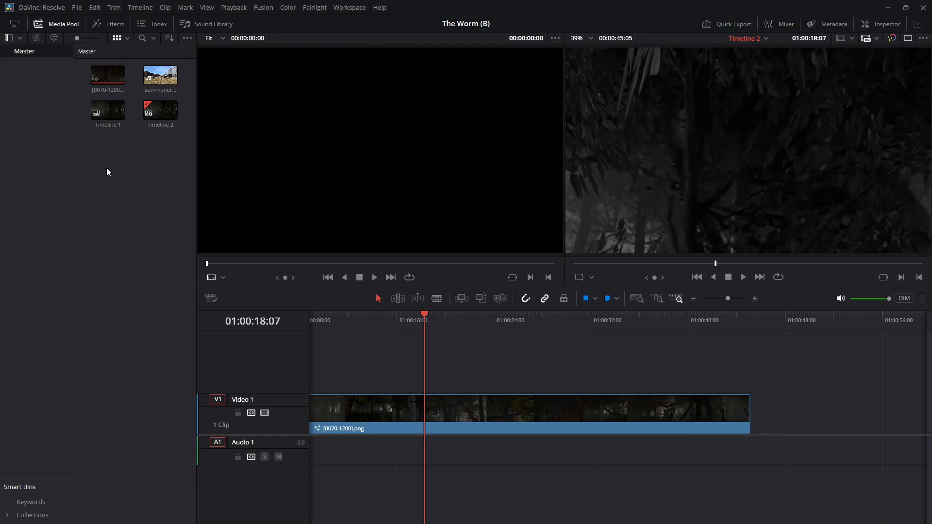
right_click(111, 174)
mouse_move(110, 175)
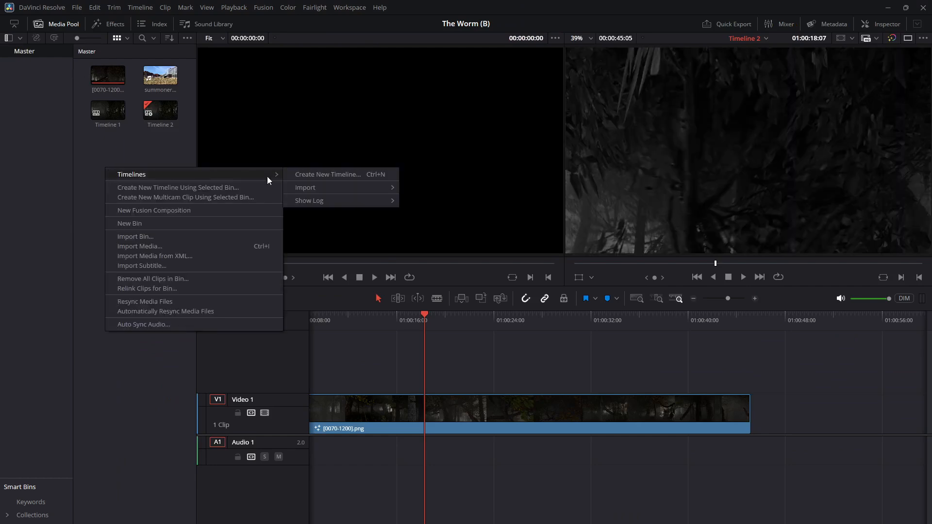
click(291, 175)
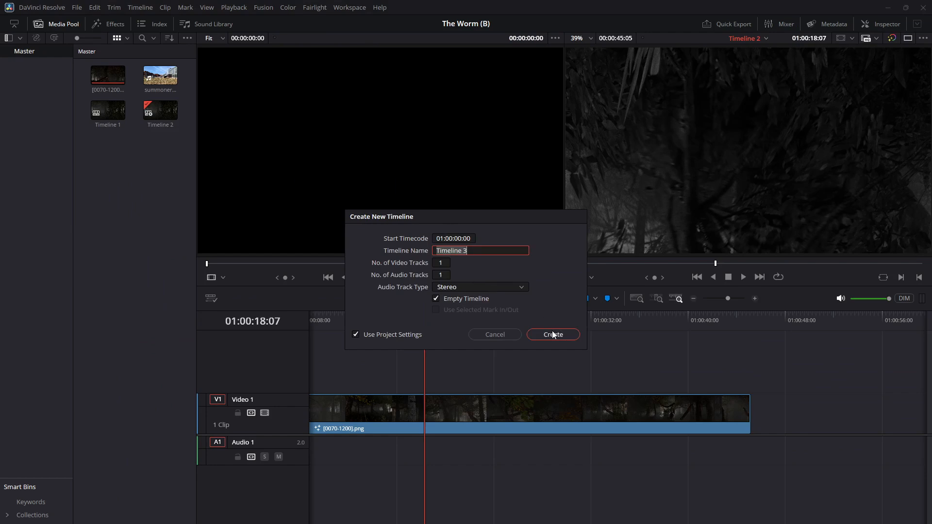
click(400, 334)
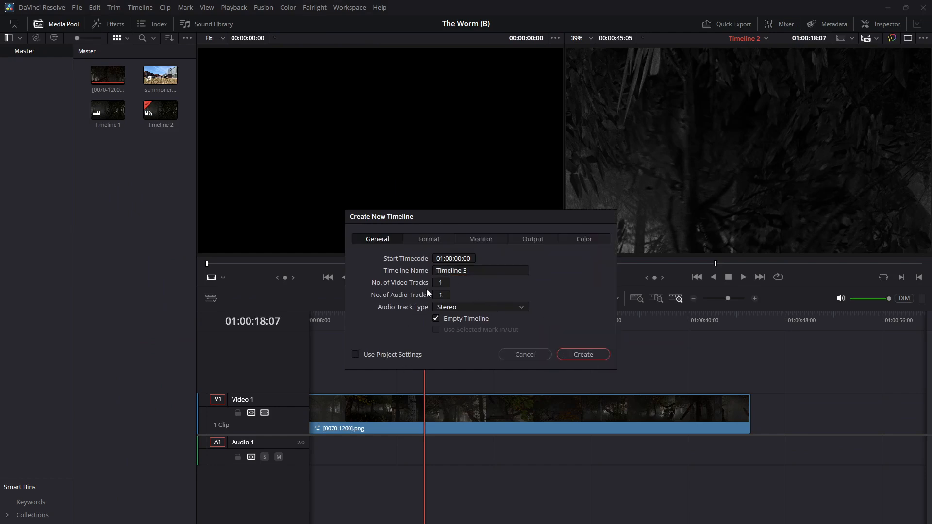
click(418, 240)
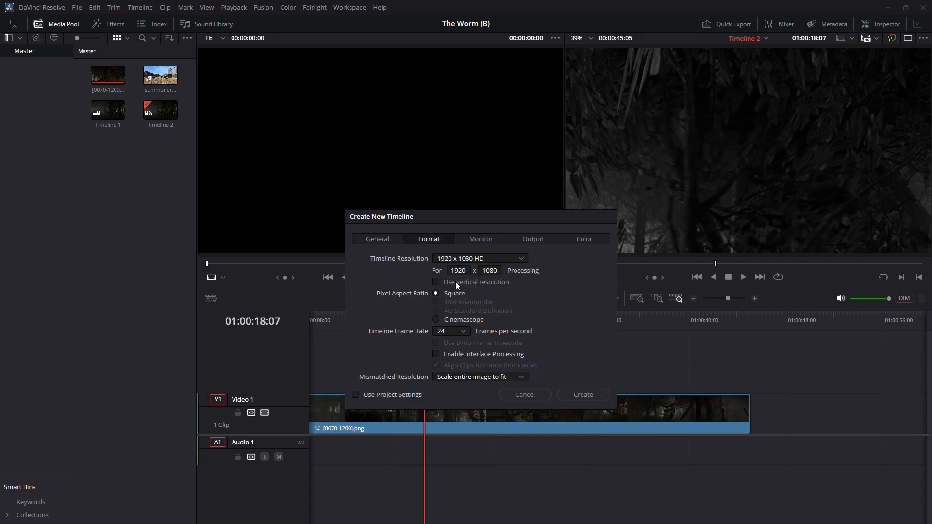
click(455, 331)
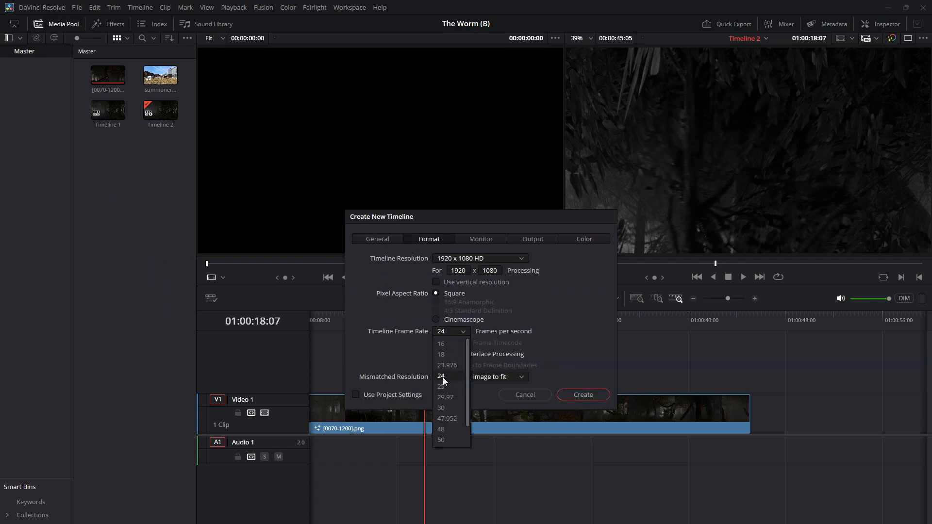
click(443, 407)
click(378, 240)
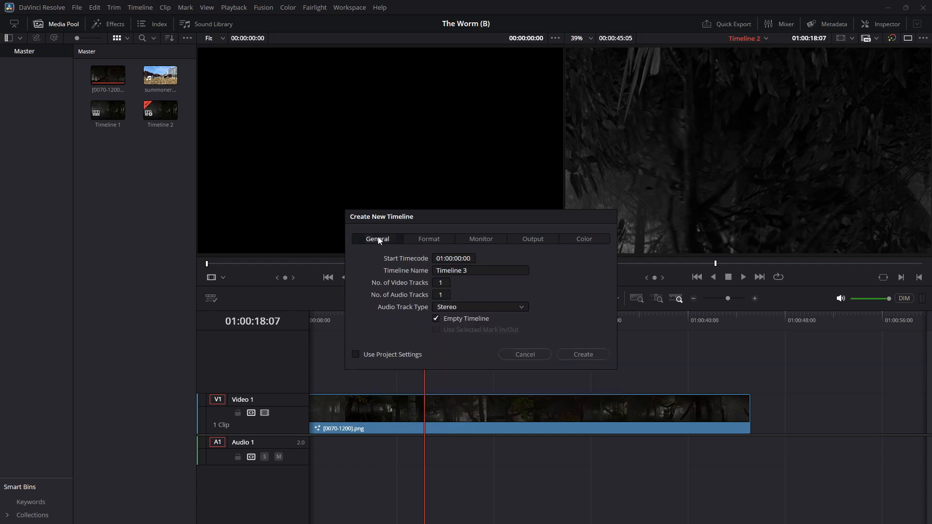
click(572, 355)
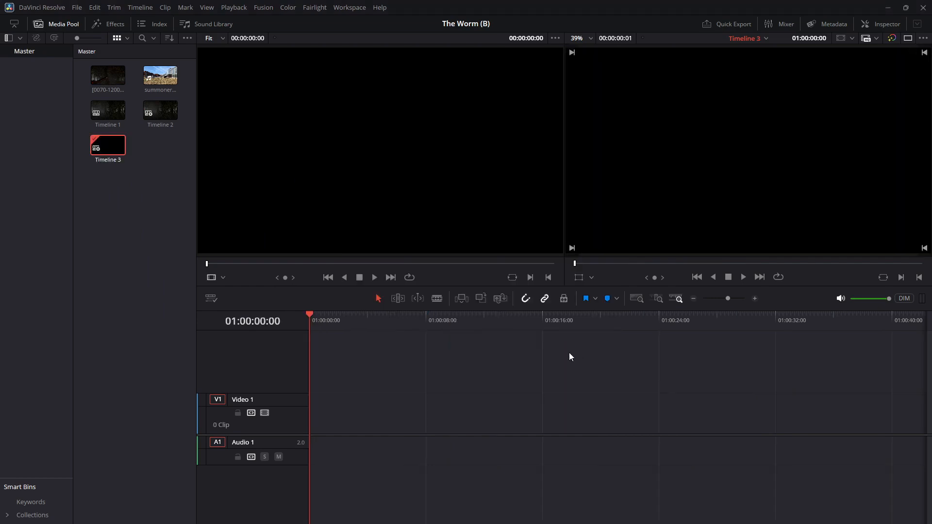
Place summonersComp.mp4 at the start of Timeline 3 and play its opening with the whole clip in view.
drag(160, 75, 311, 416)
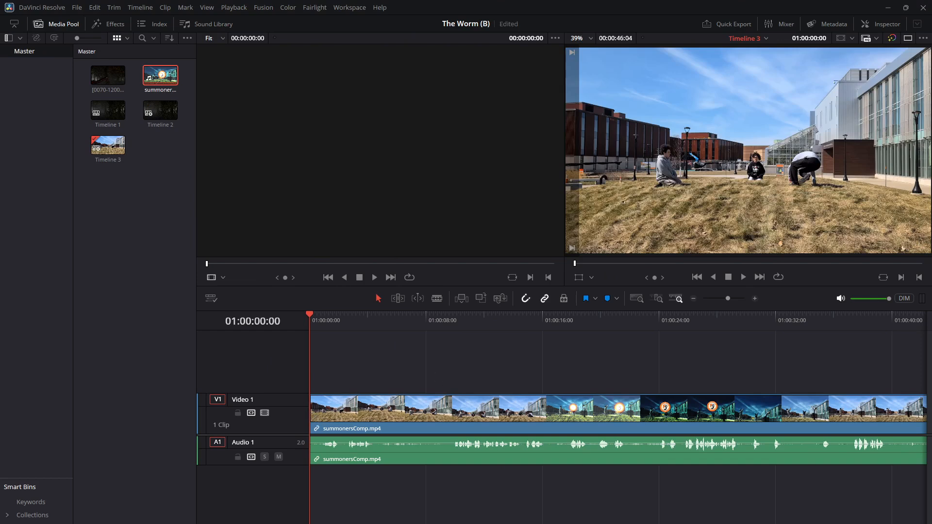
click(742, 277)
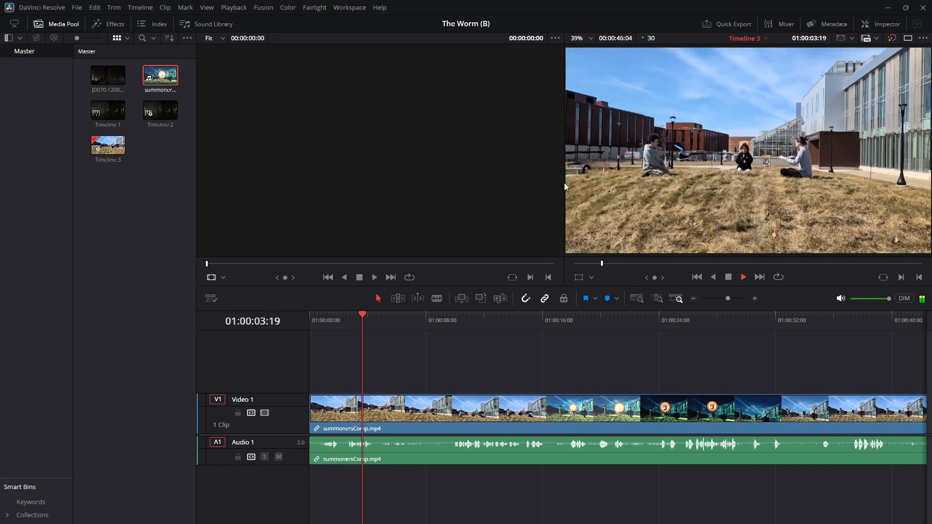
click(728, 278)
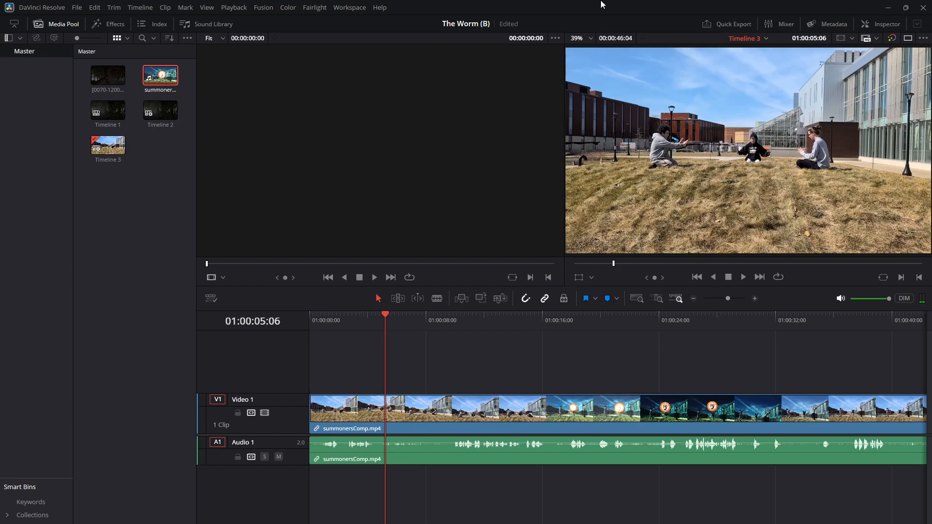
click(740, 276)
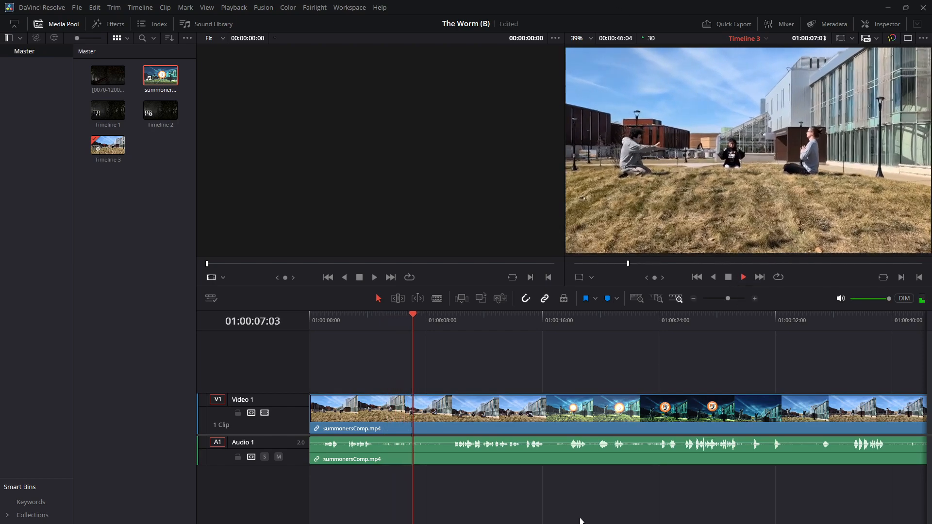
mouse_move(726, 298)
mouse_down()
mouse_move(718, 299)
mouse_move(727, 298)
mouse_up()
click(729, 277)
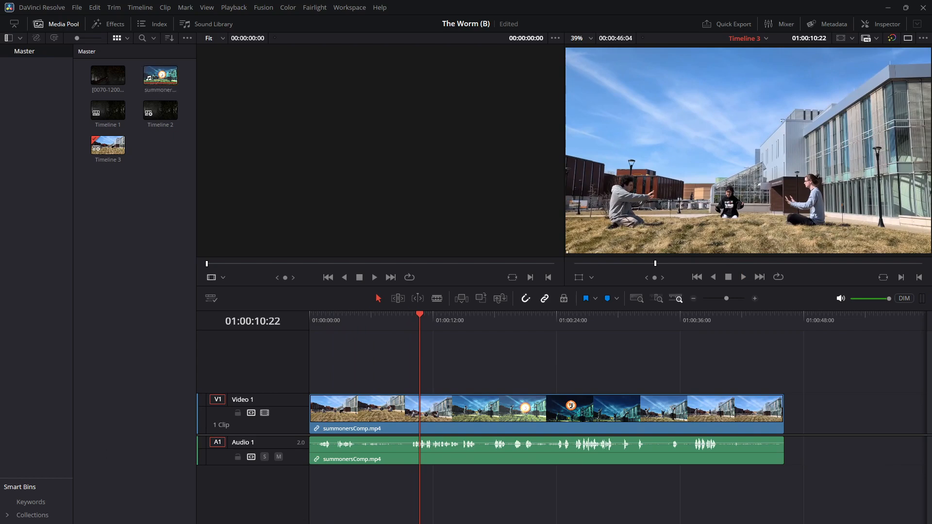
Open the summonersComp.mp4 clip on the Fusion page and add a Rays node from the Effect tools.
key(shift+6)
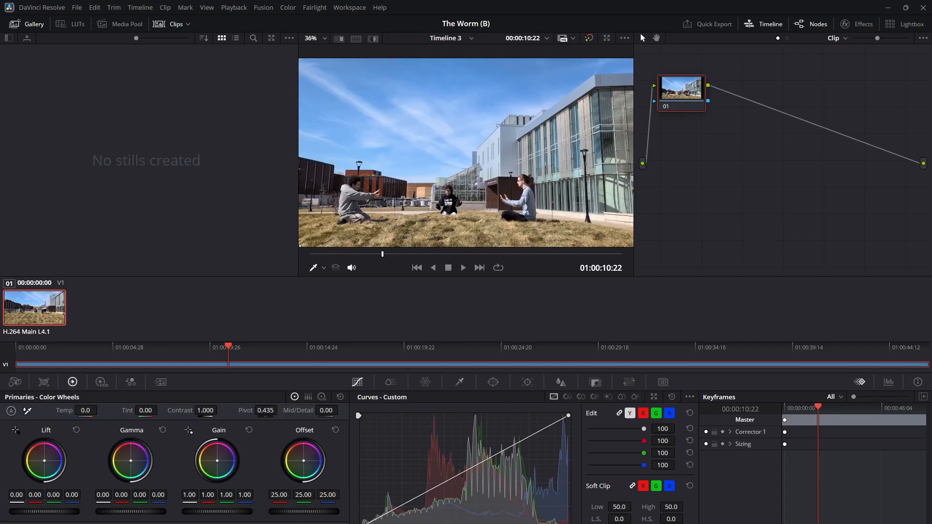
key(shift+5)
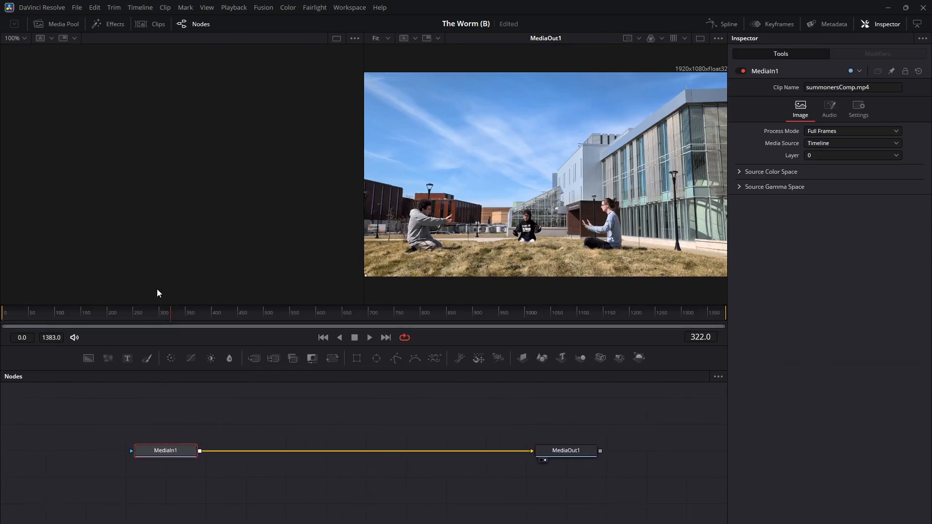
click(111, 25)
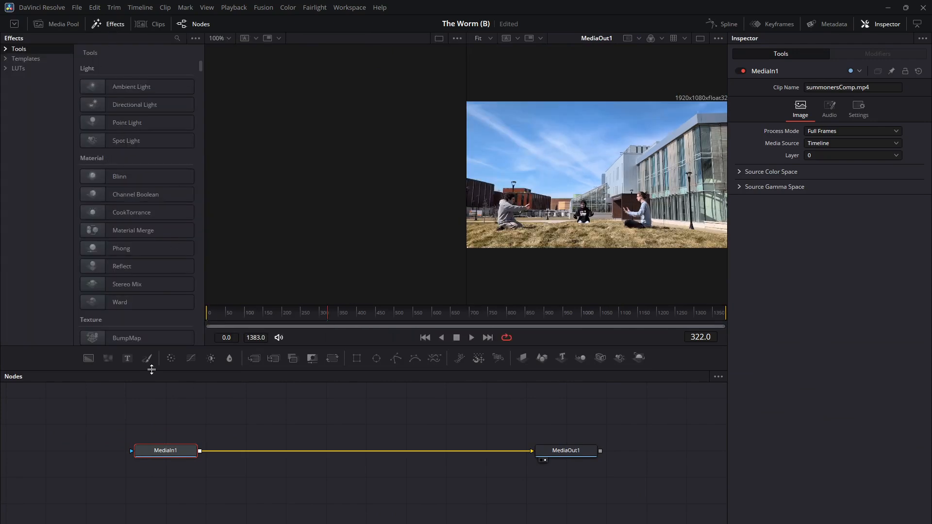
scroll(155, 222, down, 10)
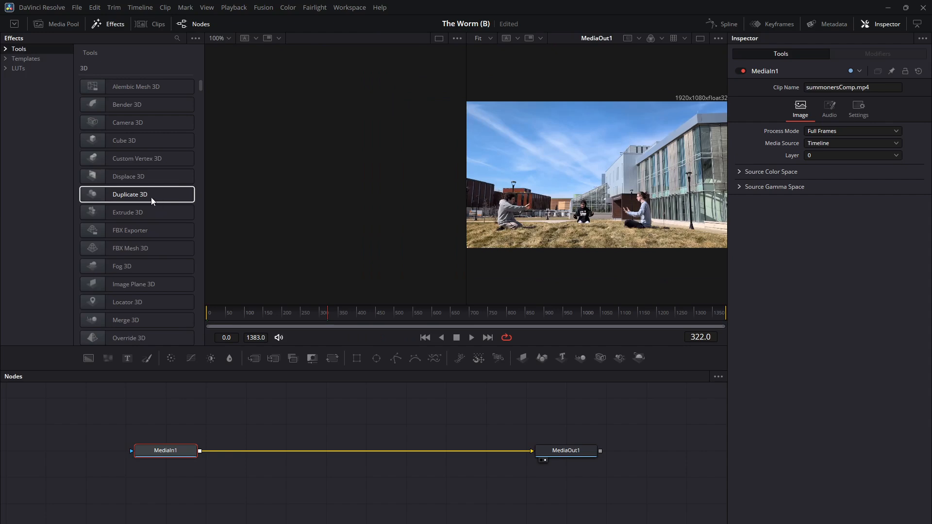
scroll(150, 197, down, 10)
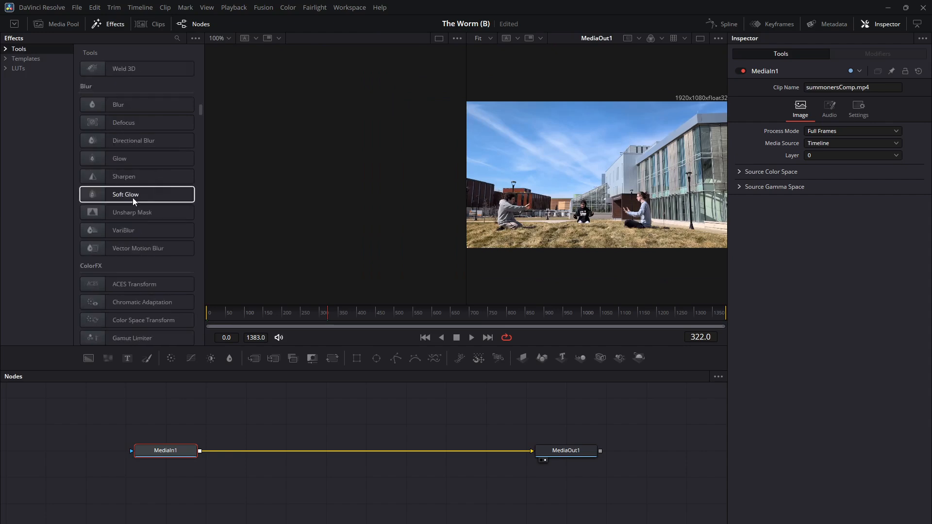
scroll(106, 159, down, 10)
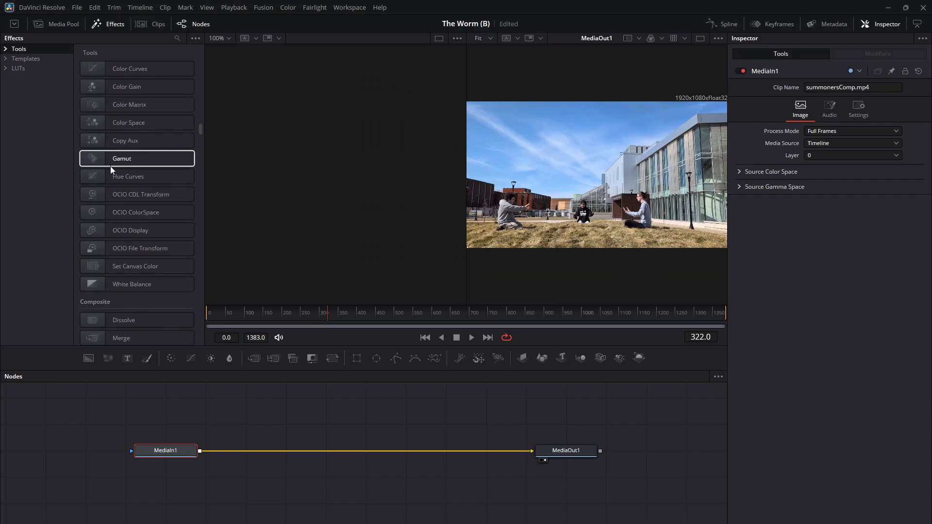
scroll(110, 166, down, 10)
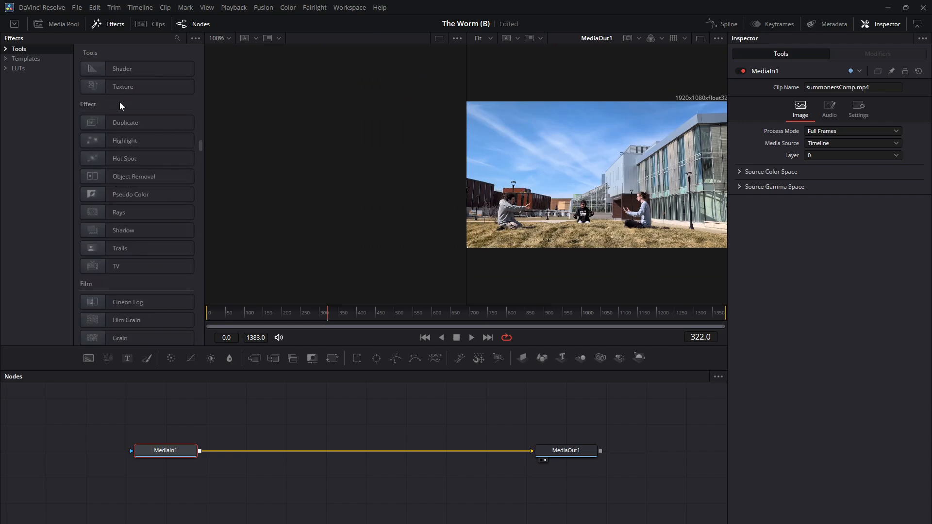
click(110, 215)
drag(110, 213, 341, 470)
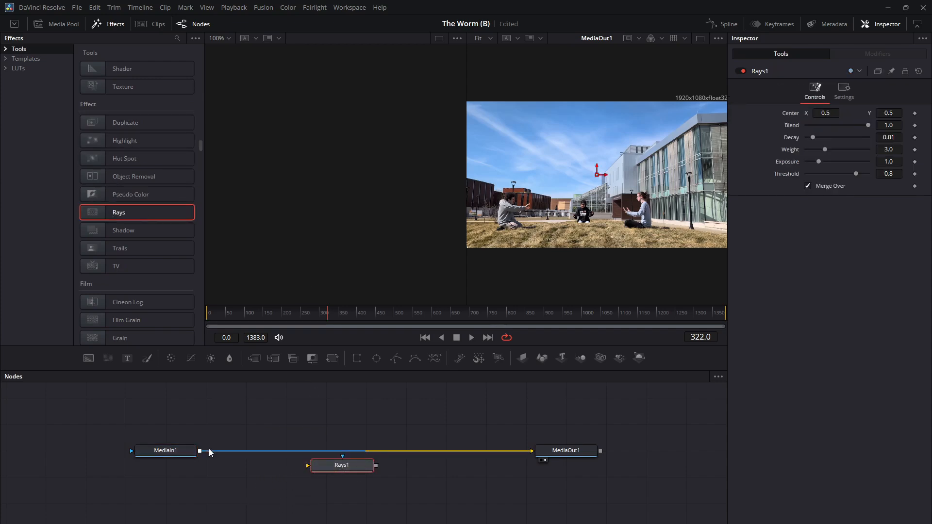
Connect the Rays node between MediaIn1 and MediaOut1 and arrange the nodes in line.
drag(170, 452, 161, 435)
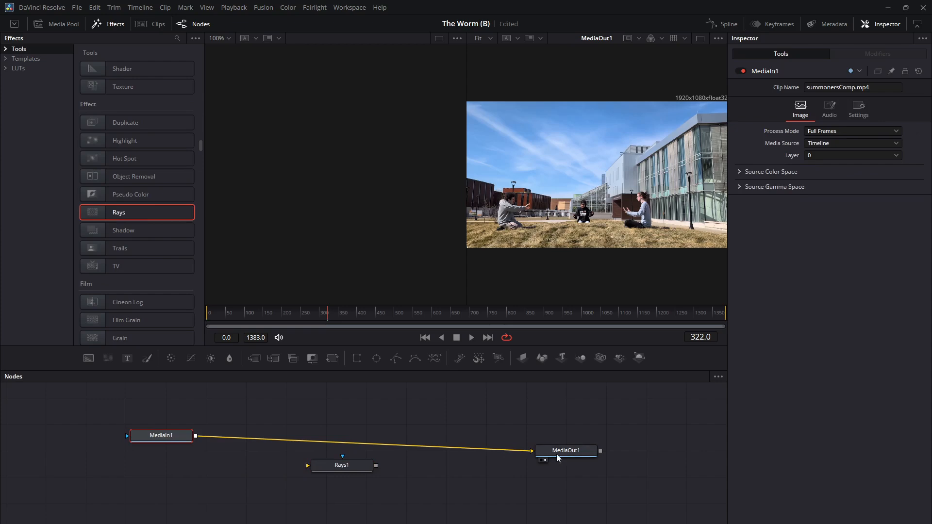
drag(527, 453, 310, 466)
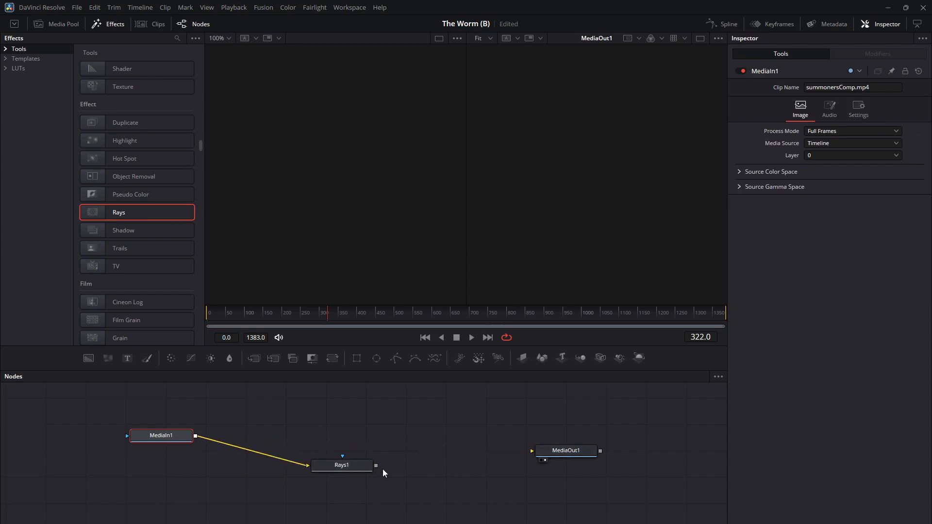
drag(448, 459, 532, 451)
drag(341, 465, 396, 449)
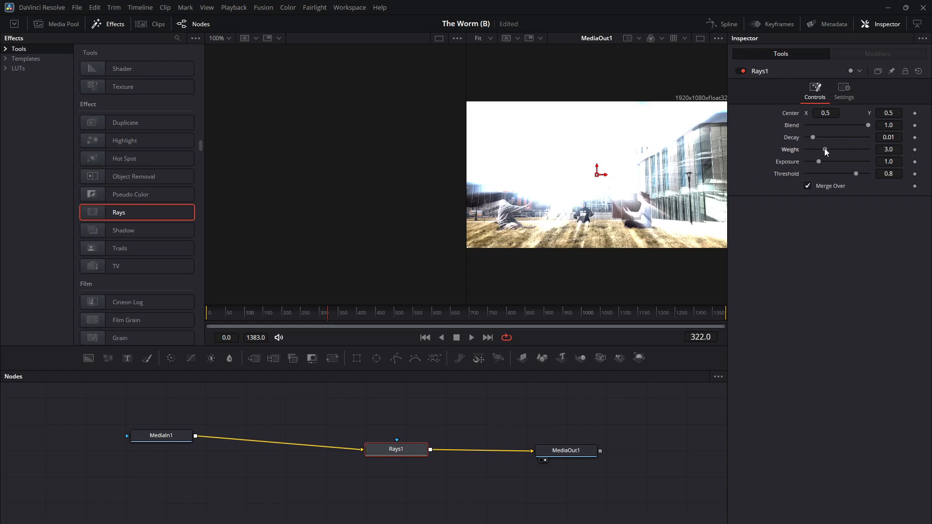
Set the Rays weight to 2.05 and move to frame 599 to check the effect on the logo shot.
mouse_move(824, 149)
mouse_down()
mouse_move(838, 148)
mouse_move(819, 150)
mouse_up()
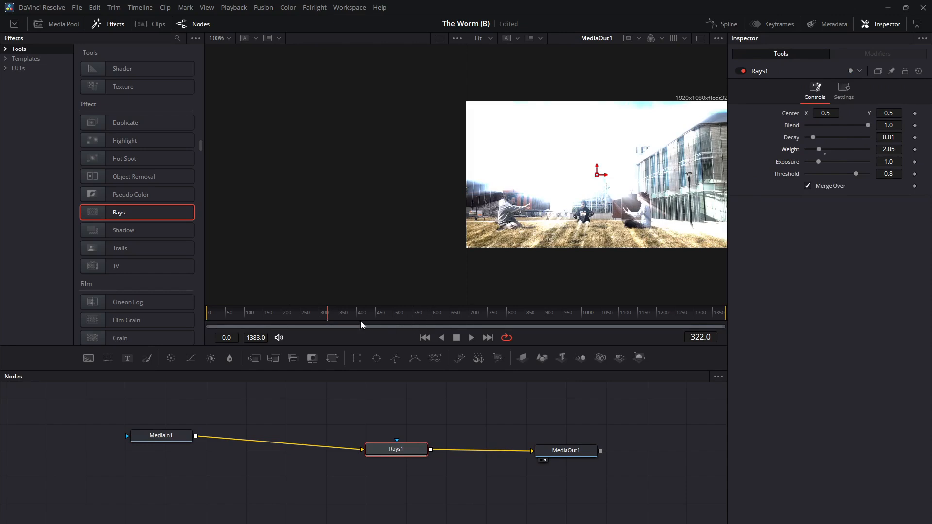
drag(348, 314, 430, 313)
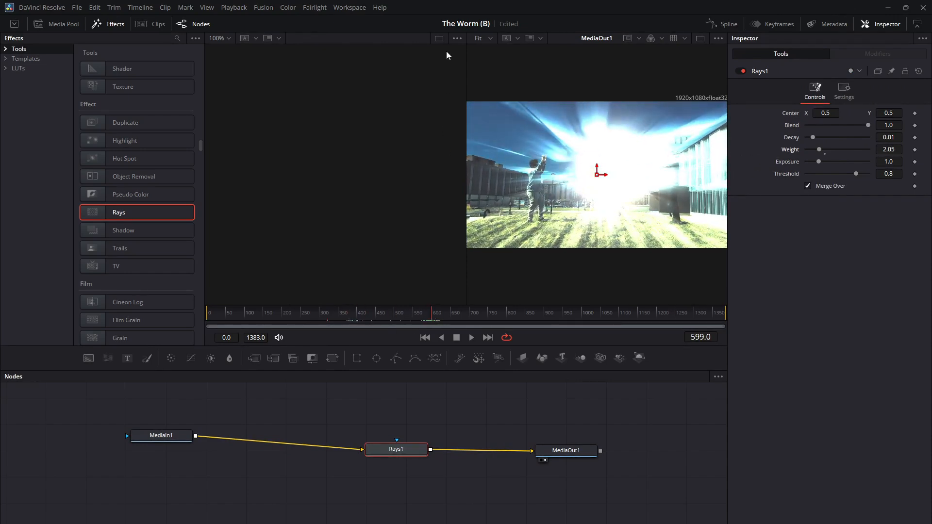
Enlarge the output viewer, lower the Rays blend to 0.0 and keyframe the Rays center at frame 544.
drag(465, 60, 303, 68)
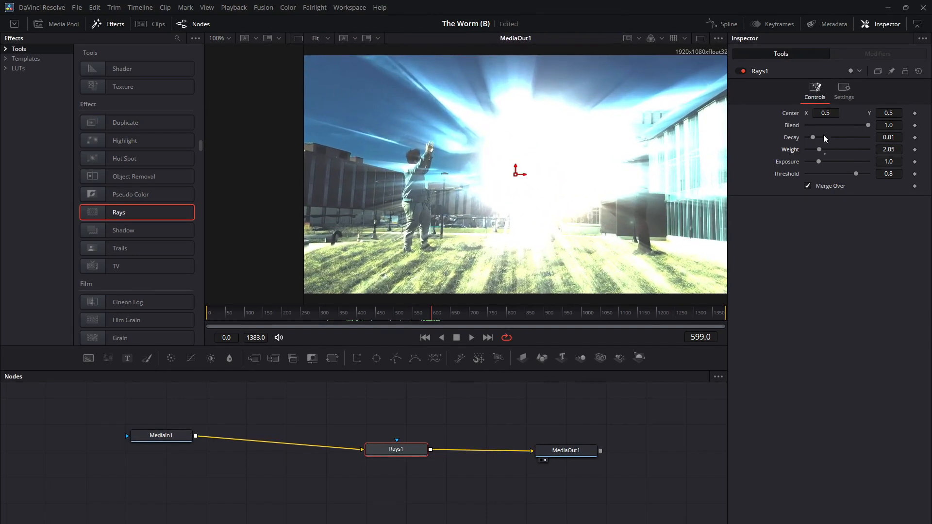
drag(868, 124, 791, 132)
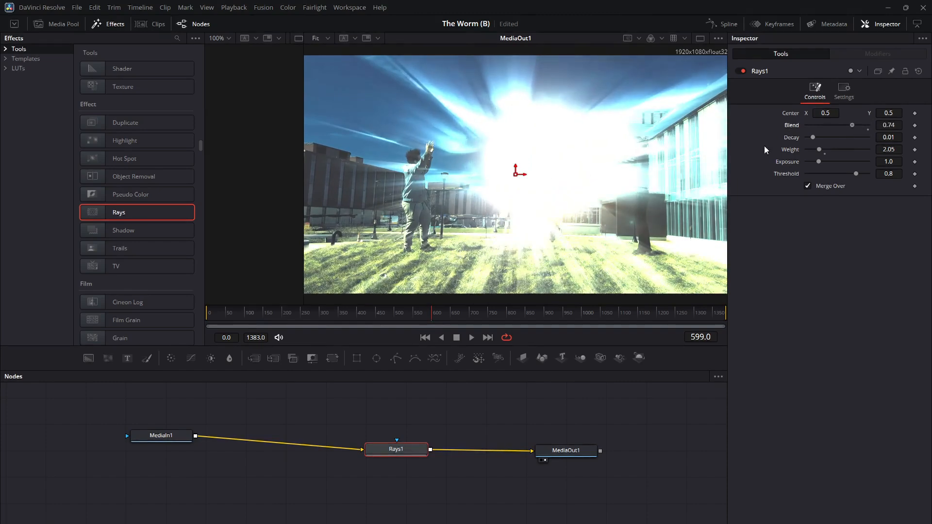
drag(435, 314, 411, 314)
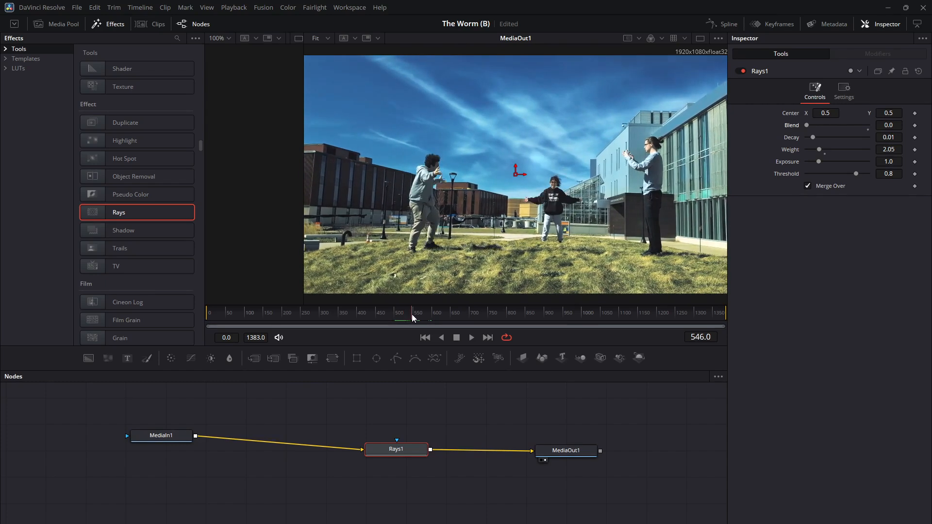
click(915, 114)
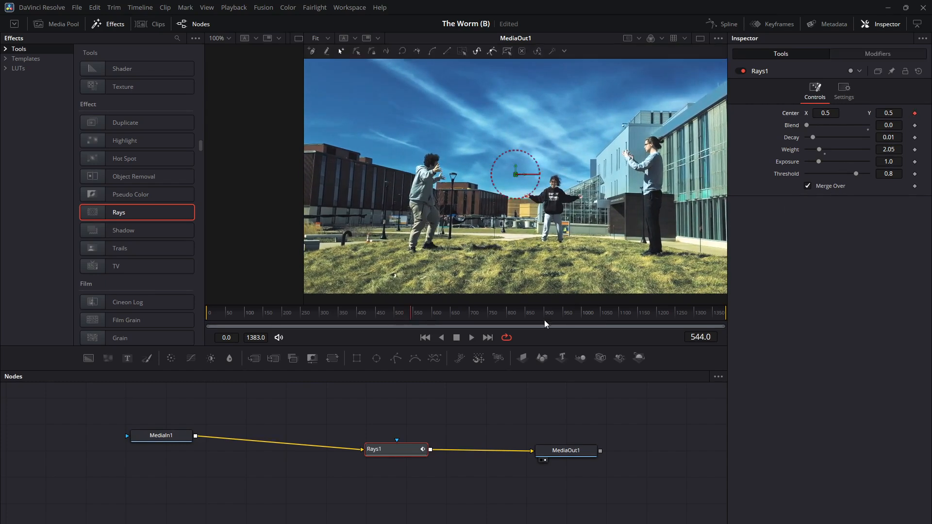
Set the Rays decay to 0.0087, weight to 1.81 and exposure to 1.378 at frame 579, and the blend to 0.0 at frame 706.
click(416, 316)
drag(416, 318, 424, 317)
drag(807, 124, 814, 142)
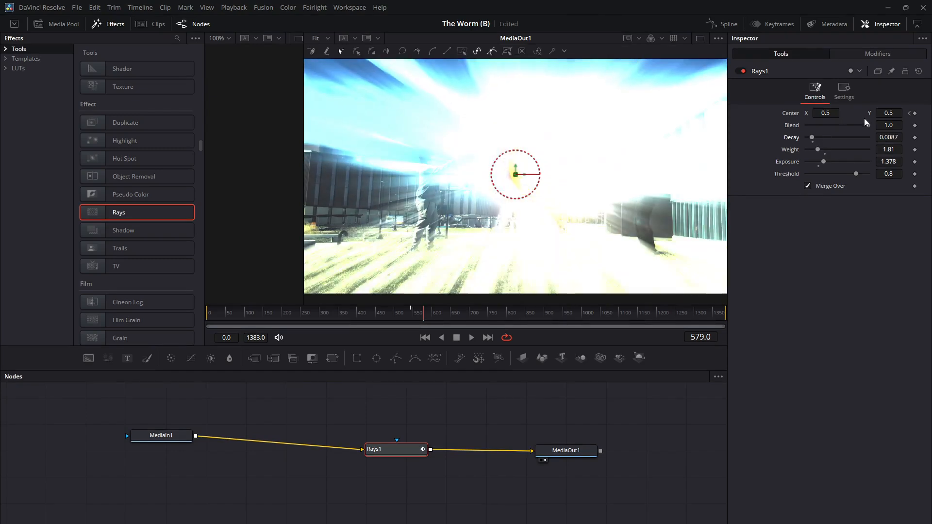
drag(862, 125, 827, 126)
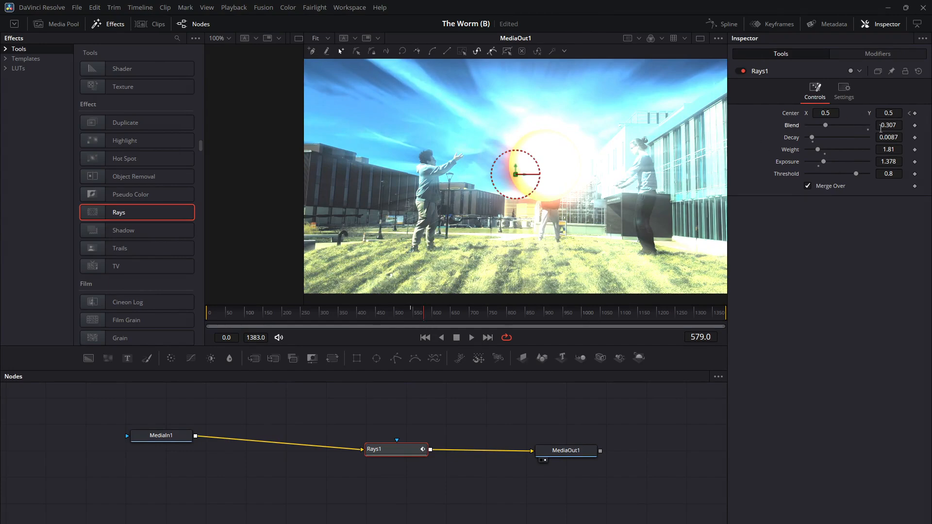
drag(425, 312, 471, 313)
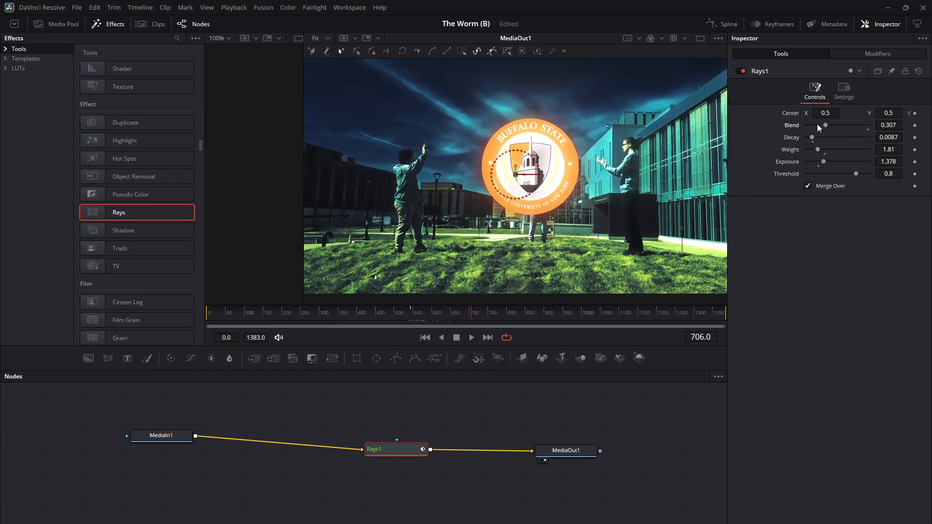
drag(821, 125, 781, 126)
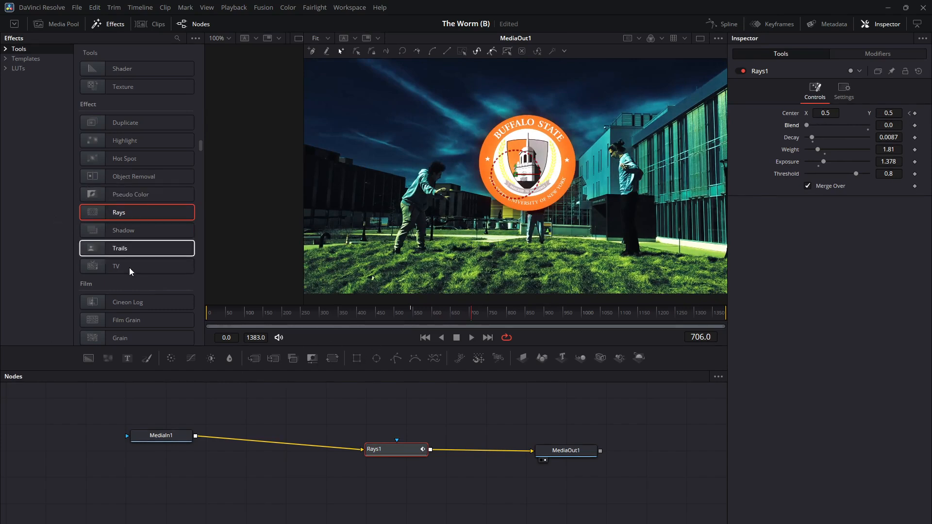
Try a TV effect node connected between Rays1 and MediaOut1, and delete it from the node graph.
scroll(140, 258, down, 5)
click(129, 106)
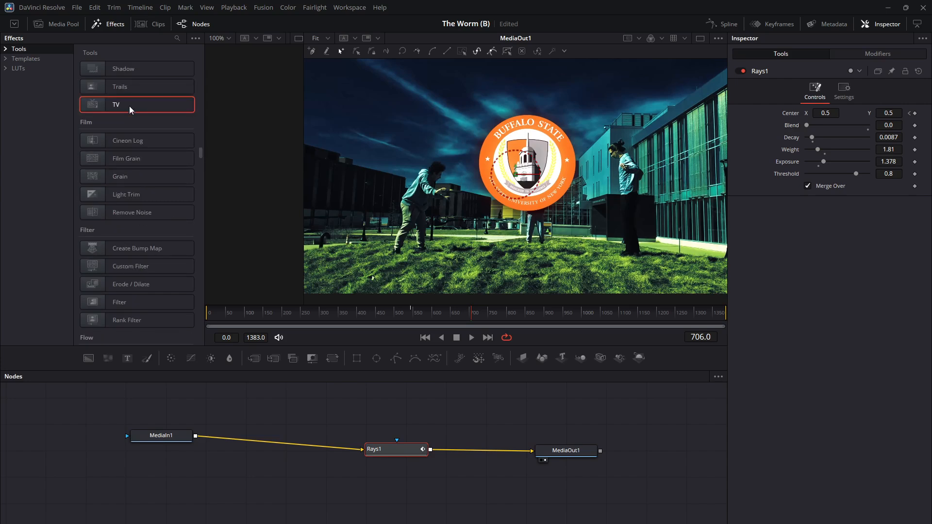
drag(129, 106, 482, 425)
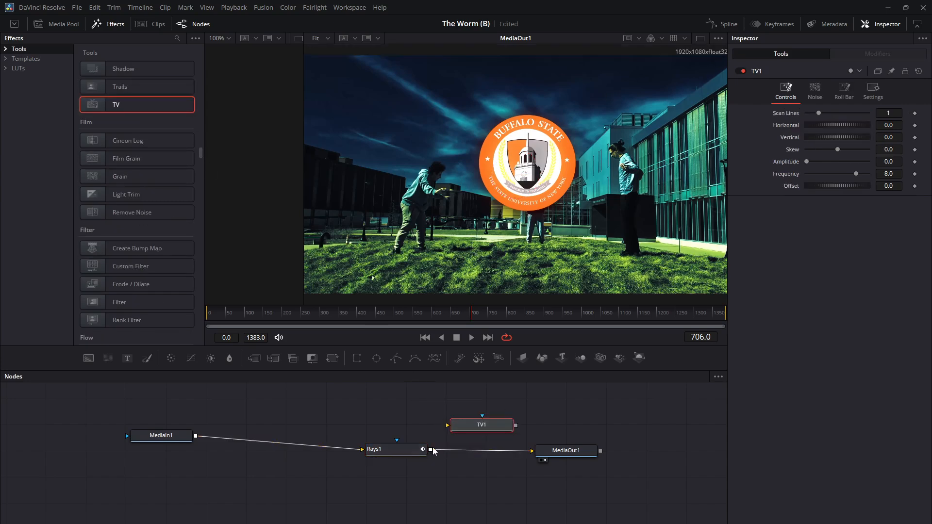
drag(431, 450, 447, 425)
drag(516, 425, 533, 451)
click(525, 451)
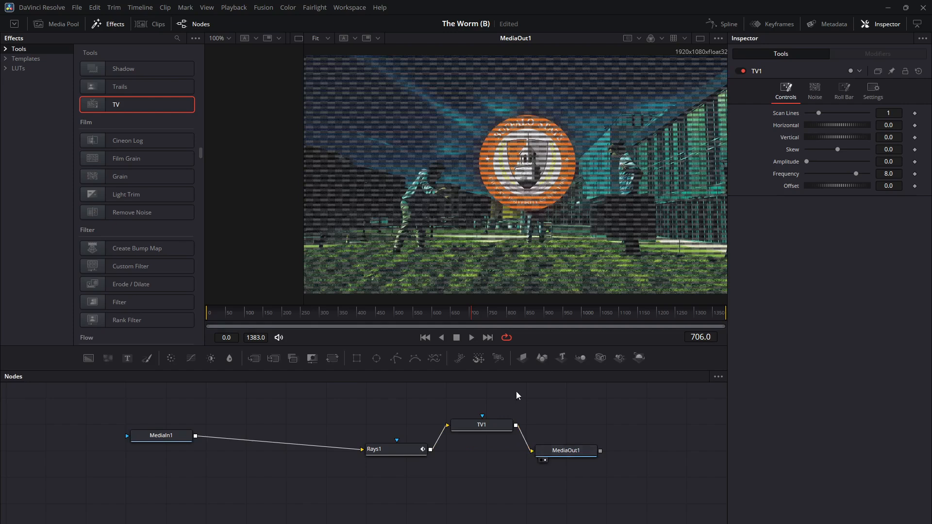
click(468, 423)
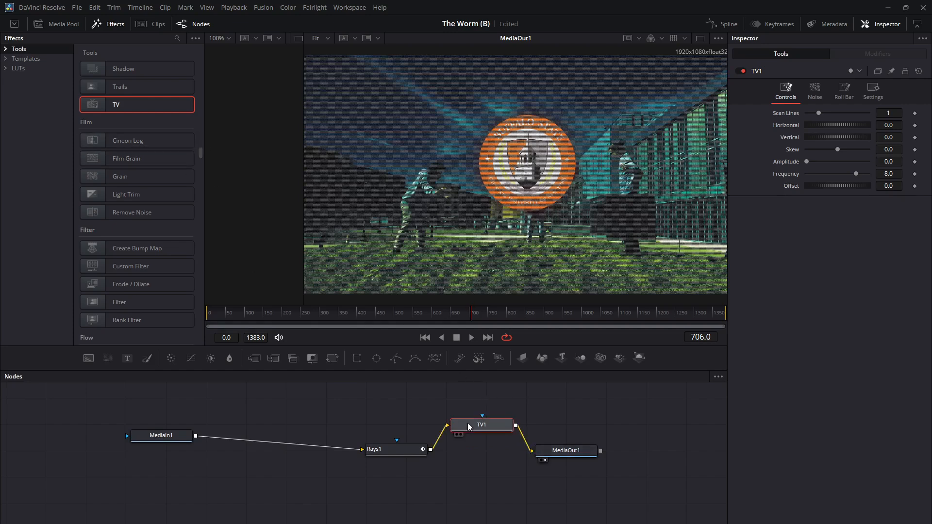
key(Delete)
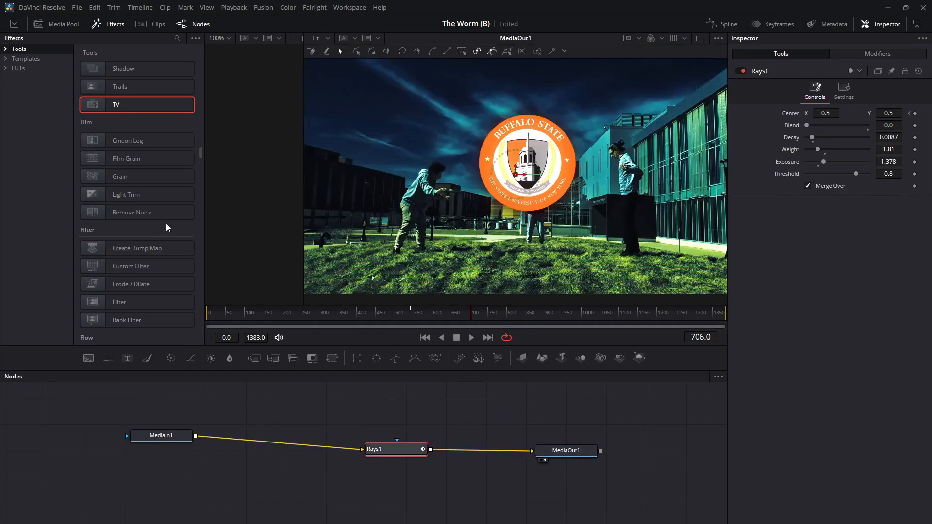
Add a Camera Shake node from the Resolve FX Film Emulation tools above the link between MediaIn1 and Rays1.
scroll(146, 219, down, 3)
scroll(136, 145, down, 3)
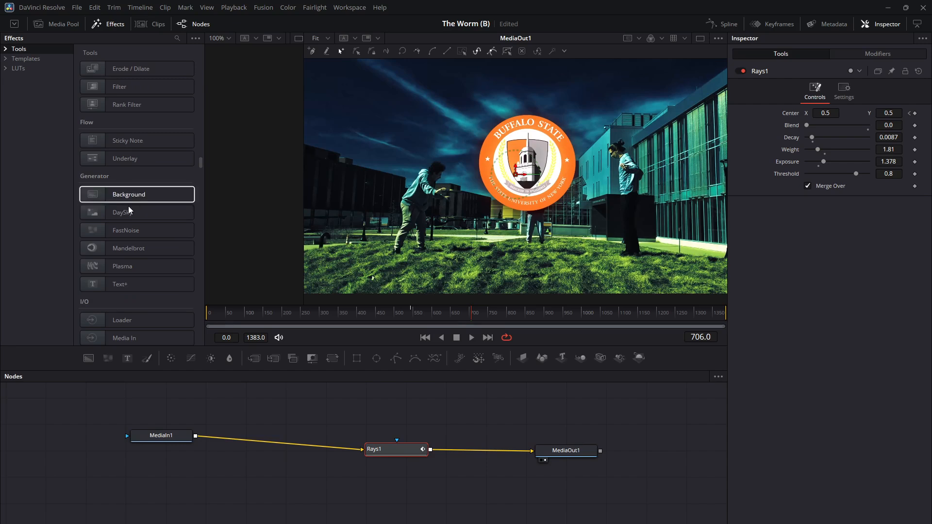
scroll(128, 217, down, 2)
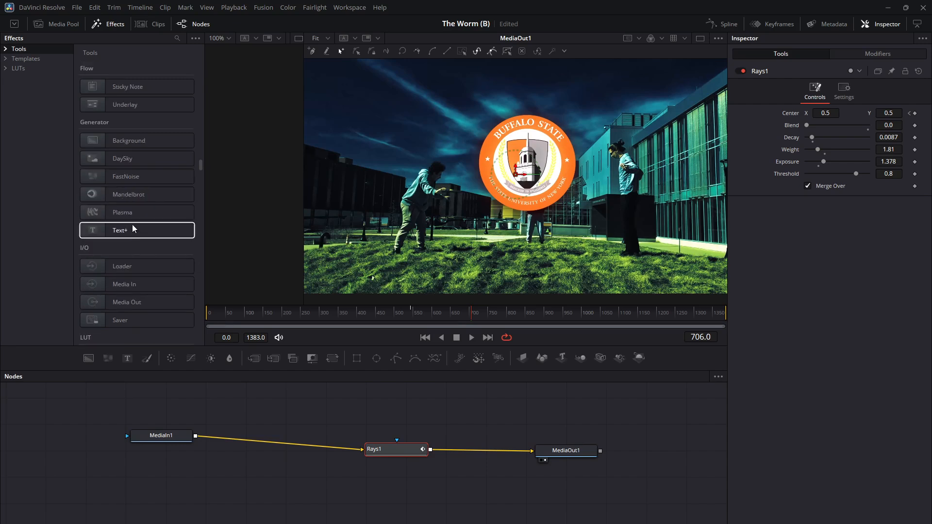
scroll(136, 276, down, 8)
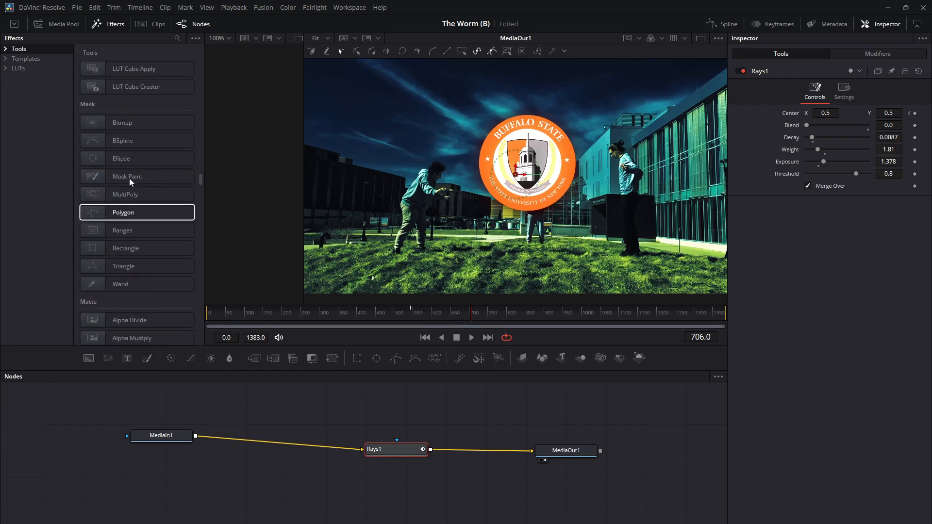
scroll(129, 178, down, 15)
scroll(144, 297, down, 8)
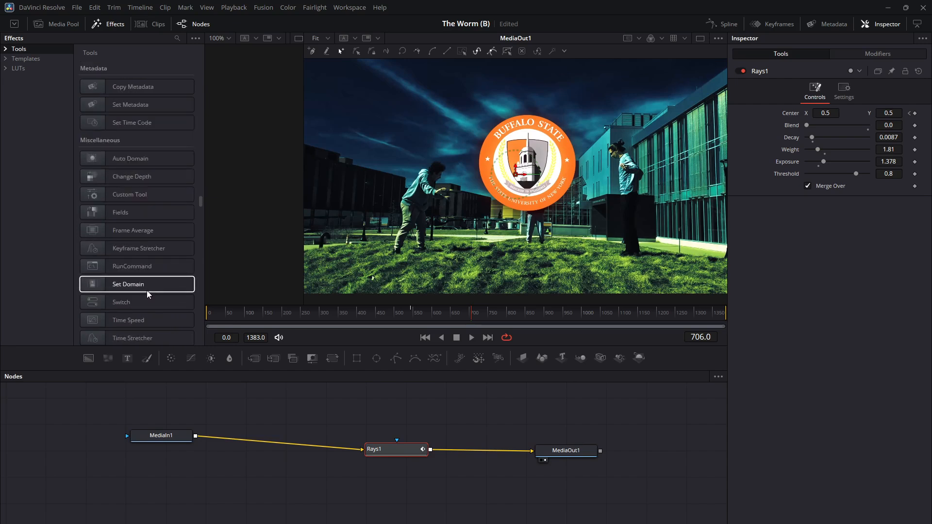
scroll(148, 275, down, 8)
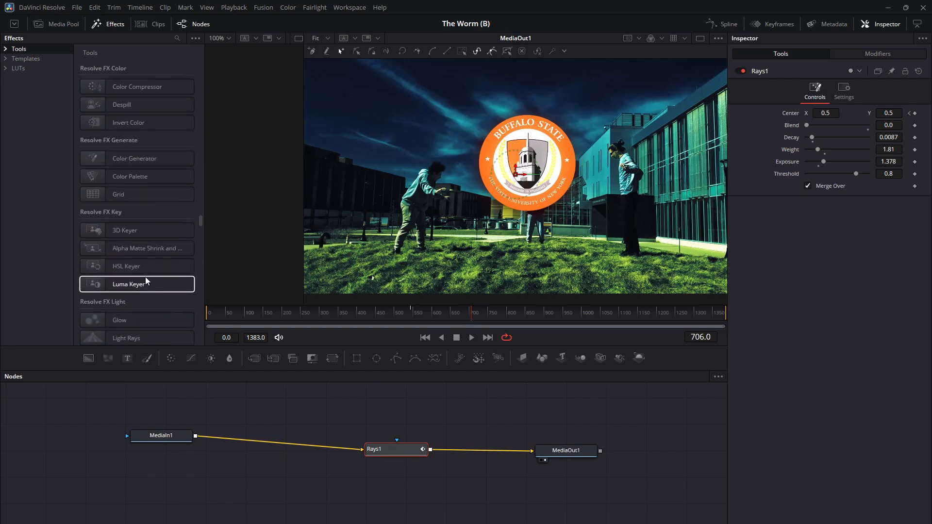
scroll(144, 156, down, 8)
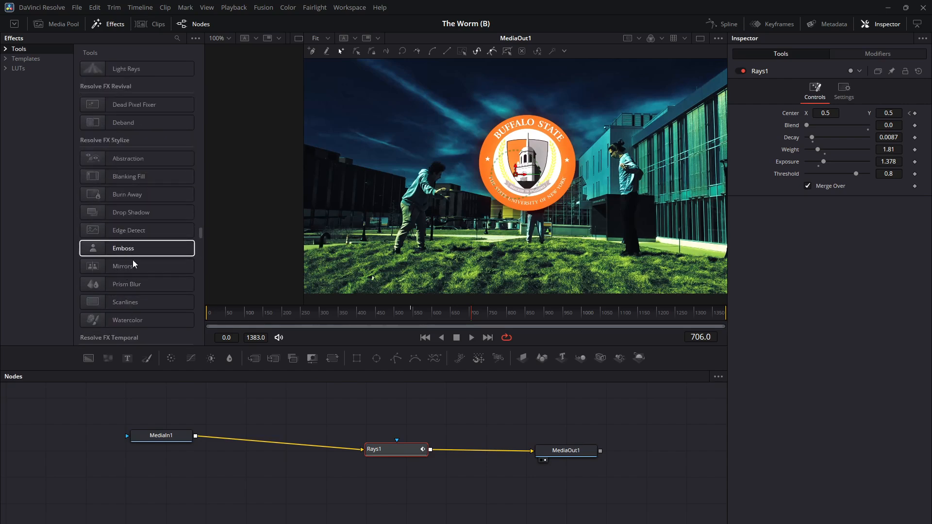
scroll(140, 284, down, 5)
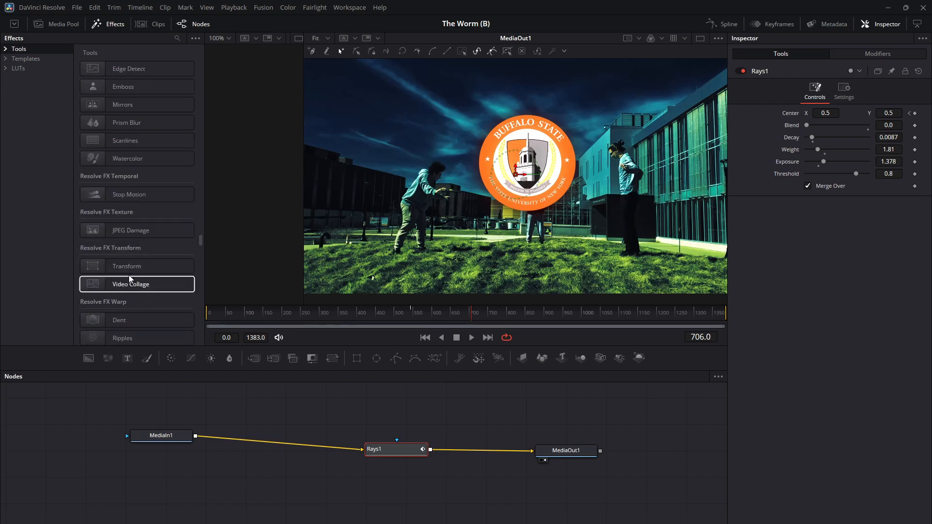
scroll(129, 275, down, 2)
scroll(129, 277, down, 4)
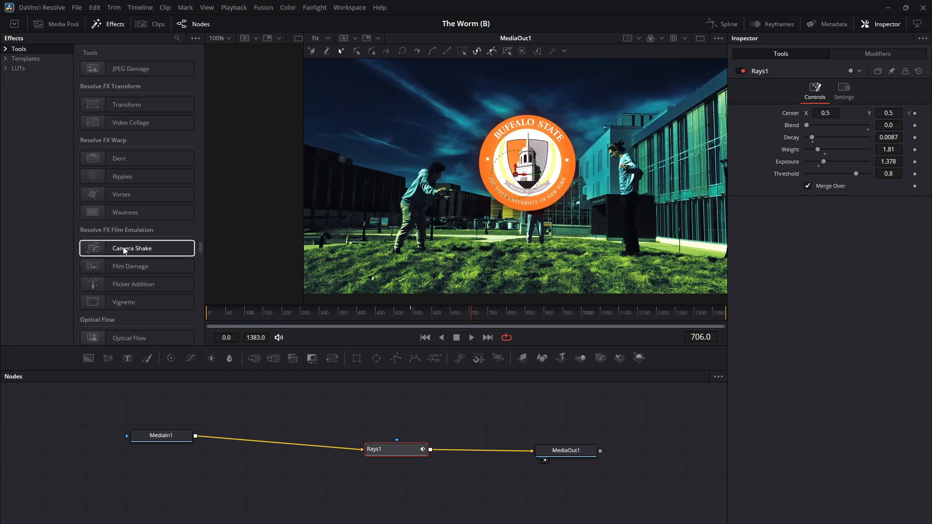
drag(132, 248, 281, 415)
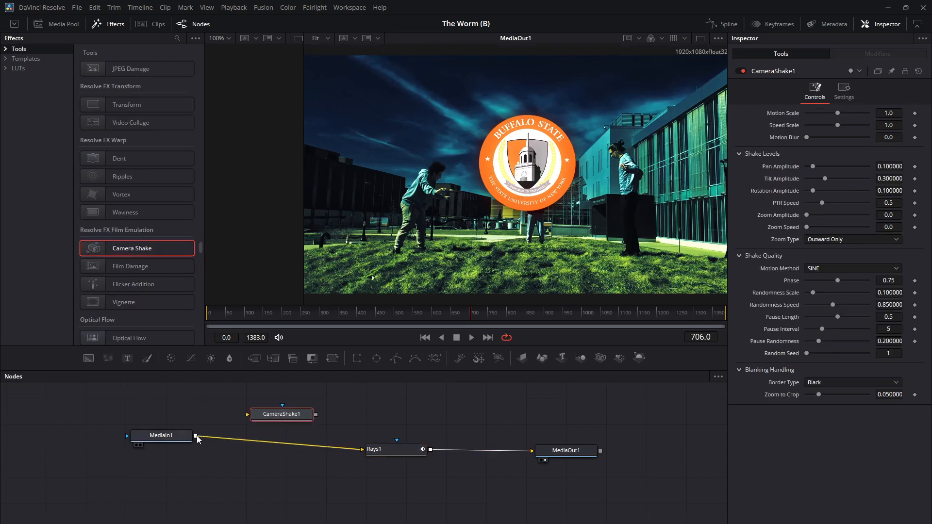
Connect the Camera Shake node between MediaIn1 and the main input of Rays1, and arrange it in line.
drag(195, 436, 248, 415)
drag(337, 424, 341, 450)
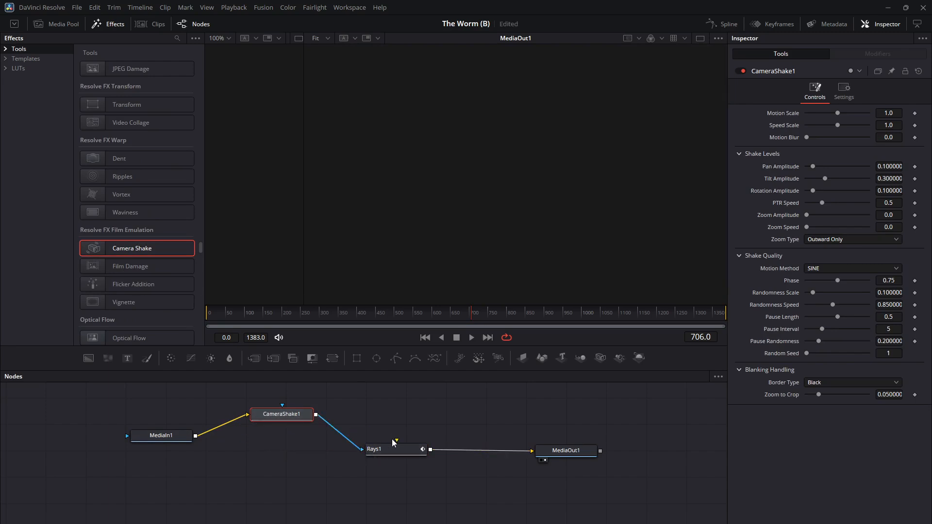
drag(280, 414, 286, 439)
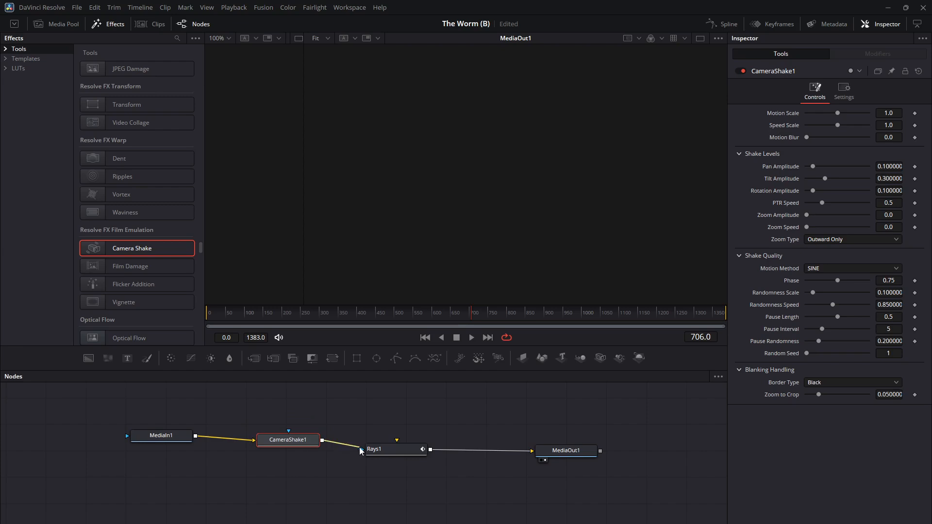
drag(359, 447, 398, 441)
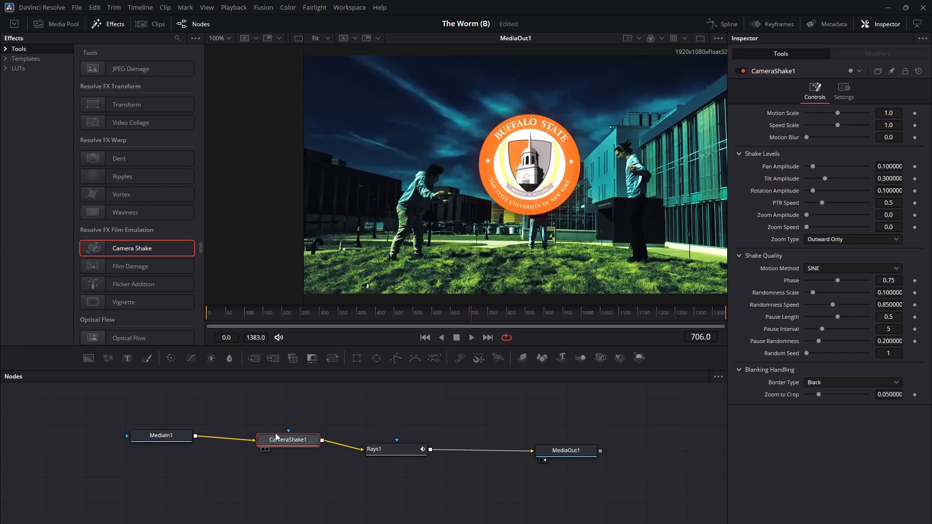
Play the clip from frame 329 to check the camera shake before the logo appears.
drag(395, 314, 345, 313)
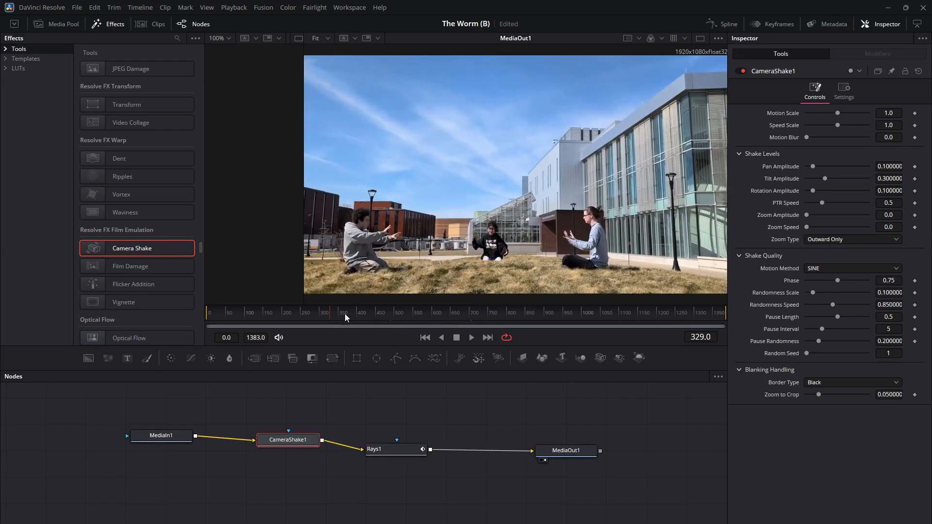
click(472, 339)
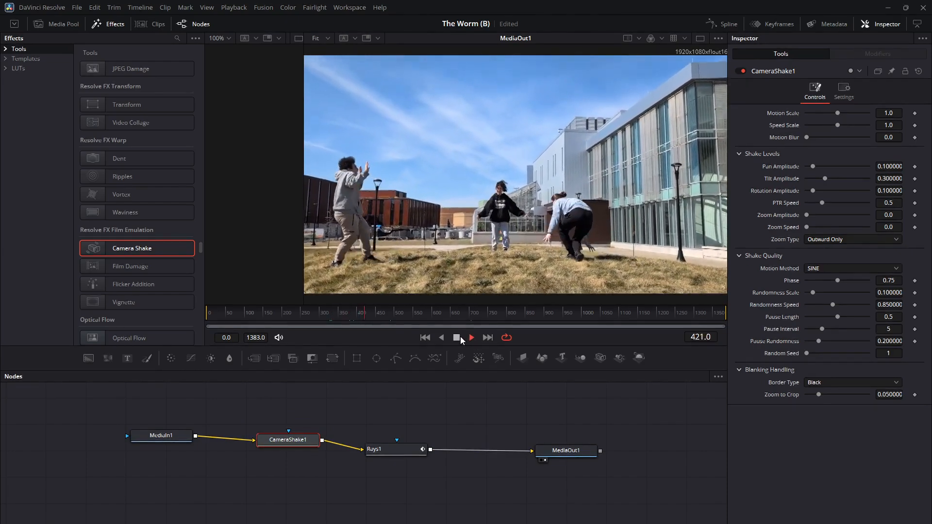
click(456, 337)
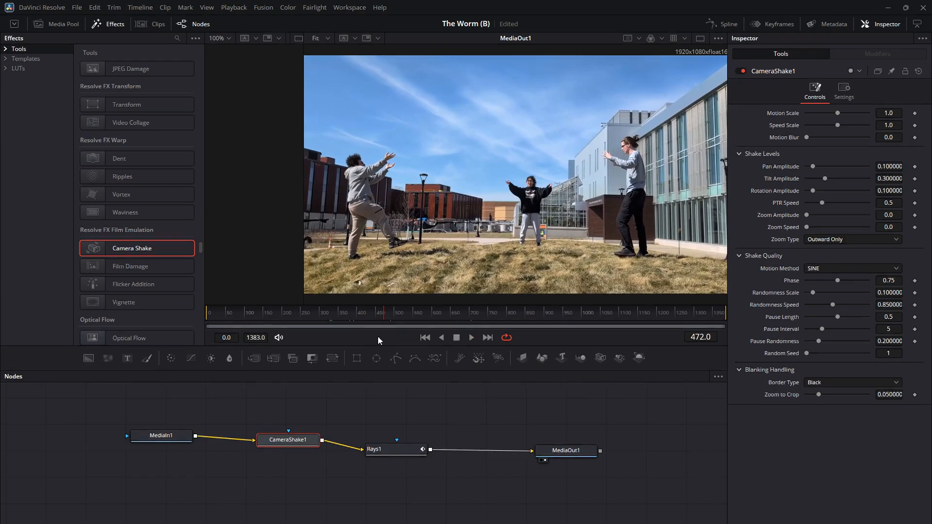
Set the Camera Shake motion scale to 0.0 at frame 540 and keyframe it there.
mouse_move(410, 322)
mouse_down()
mouse_move(400, 315)
mouse_move(432, 317)
mouse_move(409, 316)
mouse_up()
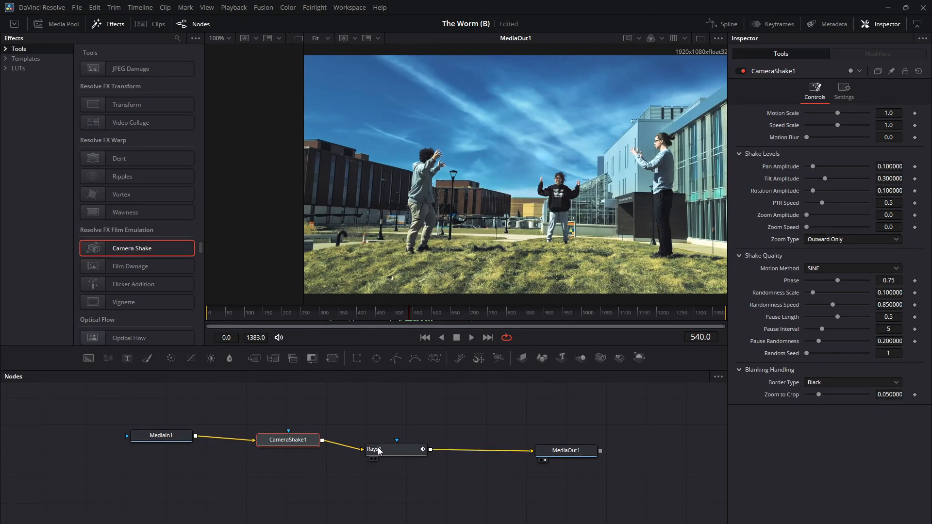
drag(378, 447, 380, 448)
click(304, 438)
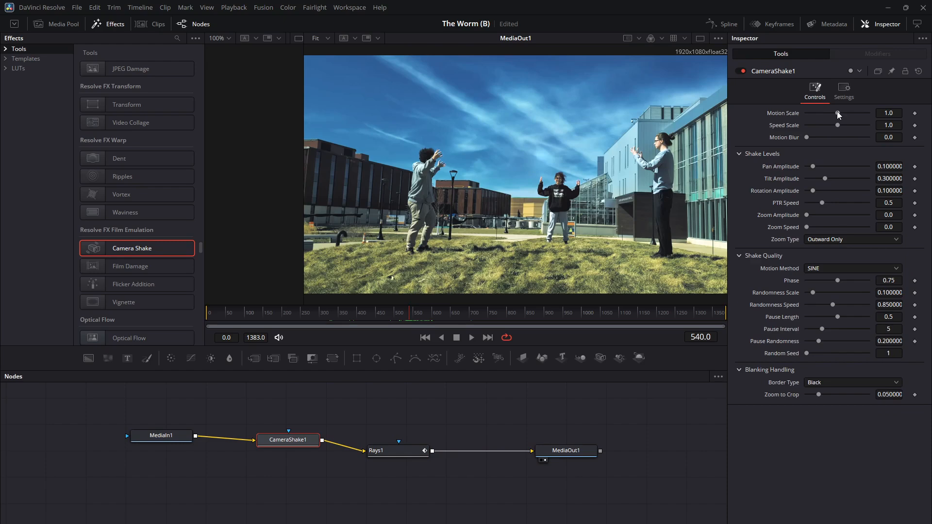
drag(837, 112, 784, 115)
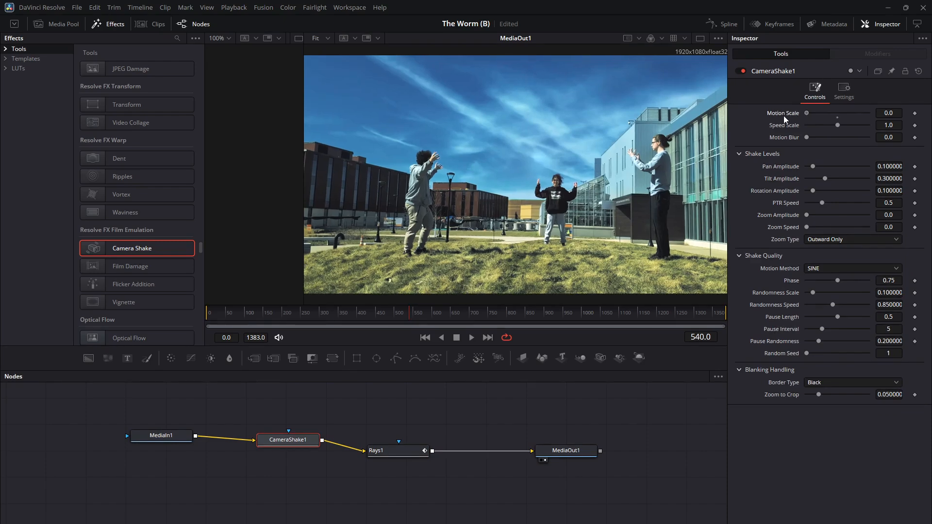
click(914, 113)
Keyframe the Camera Shake motion scale at 0.0 on frame 802 and 1.48 on frame 632, and play back the shake.
drag(429, 316, 509, 316)
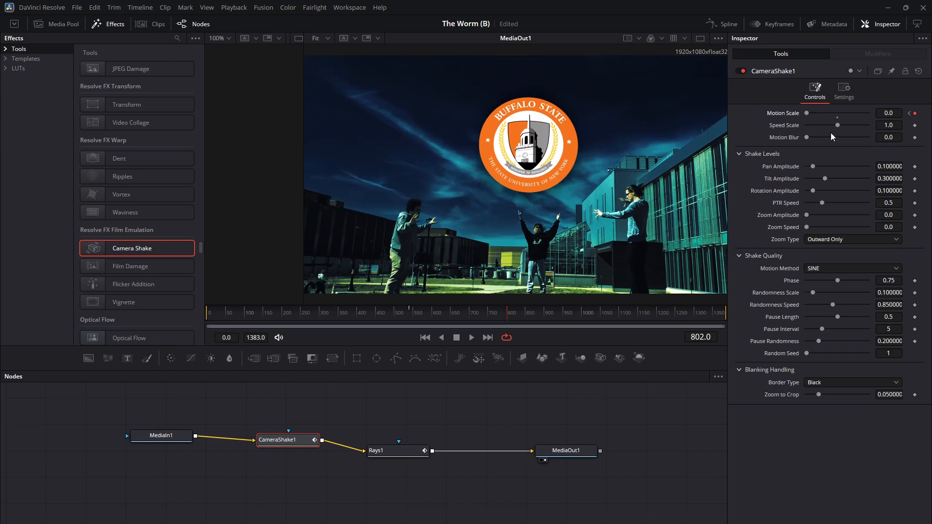
drag(493, 311, 443, 313)
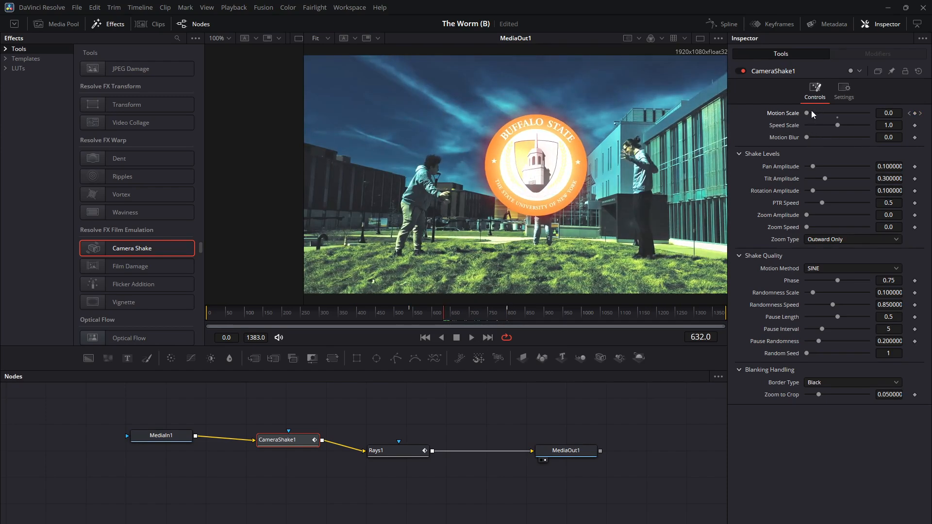
drag(811, 110, 857, 113)
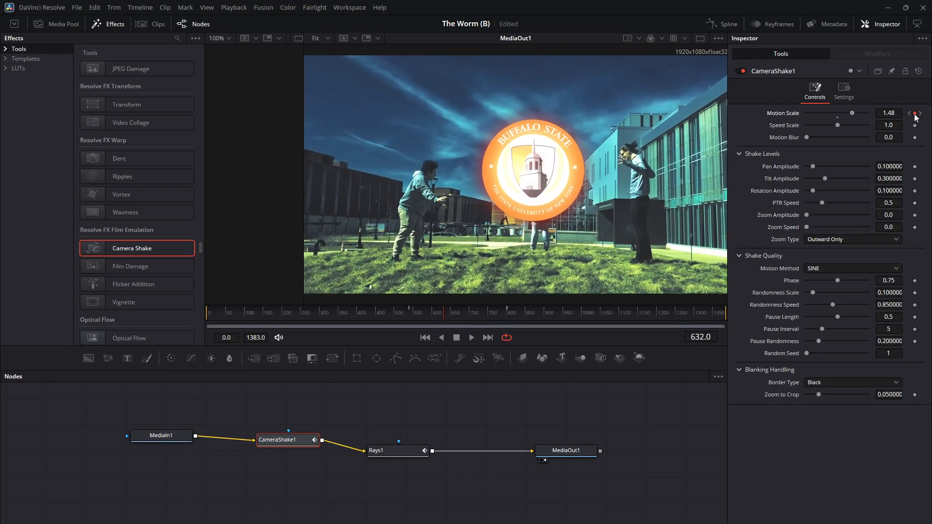
click(395, 311)
click(471, 338)
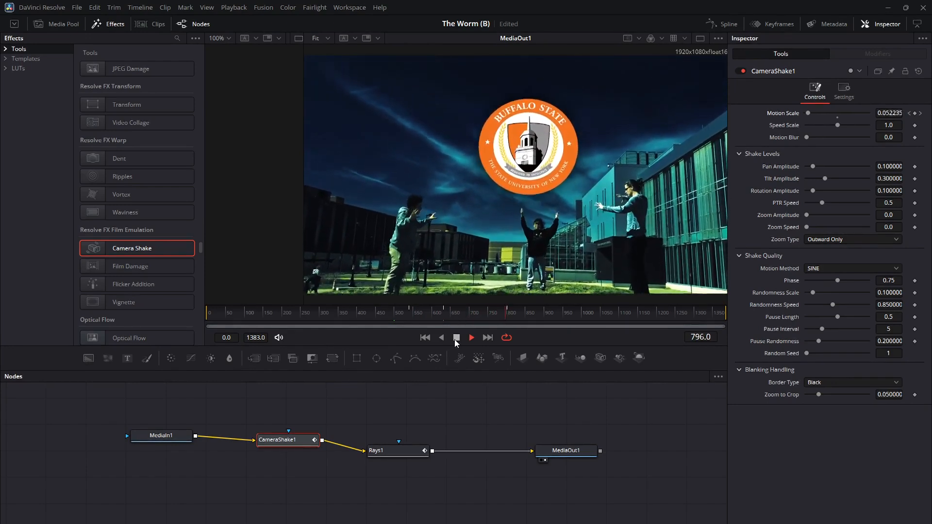
Stop playback, insert a Film Damage node after CameraShake1, and connect a second one between Rays1 and MediaOut1.
click(456, 338)
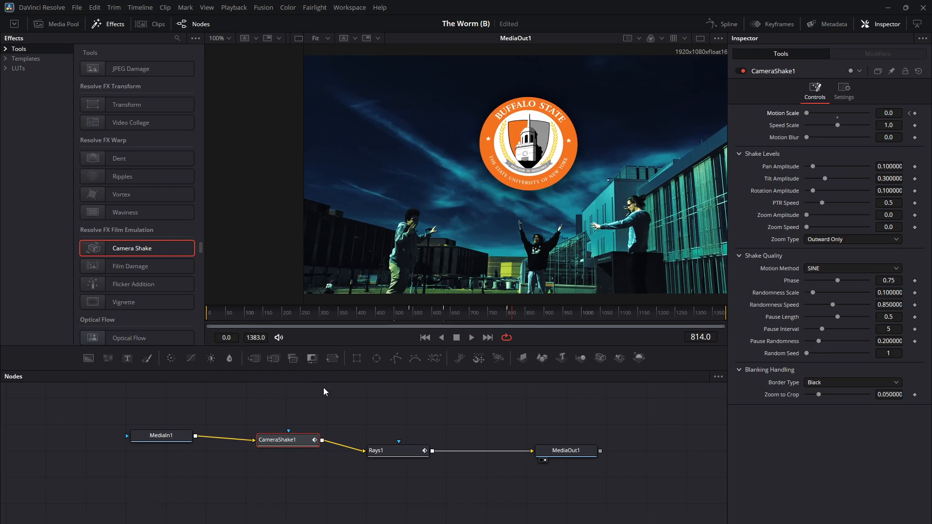
scroll(95, 258, down, 2)
click(107, 213)
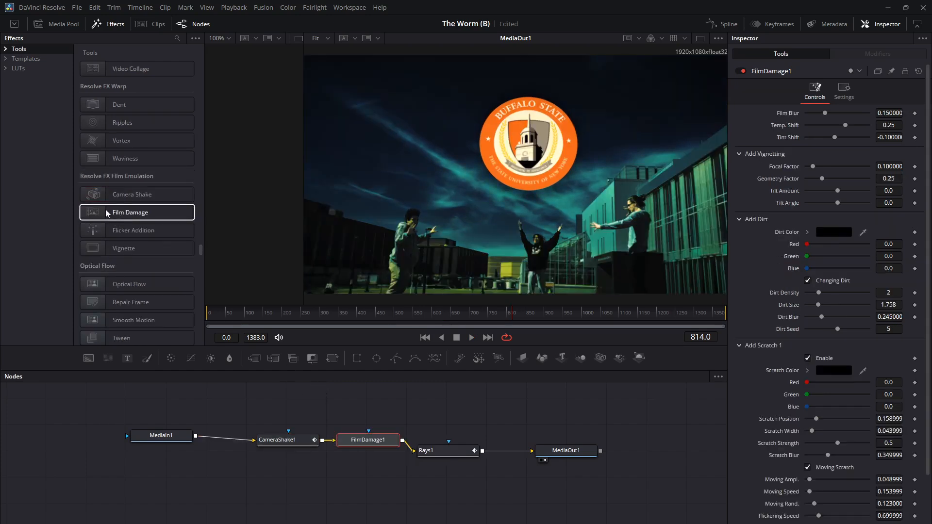
drag(106, 212, 504, 418)
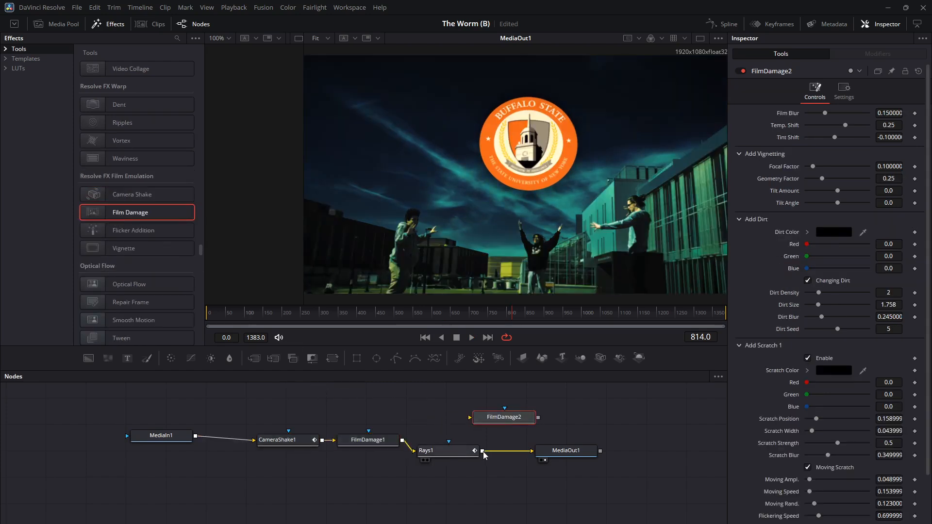
drag(483, 451, 470, 417)
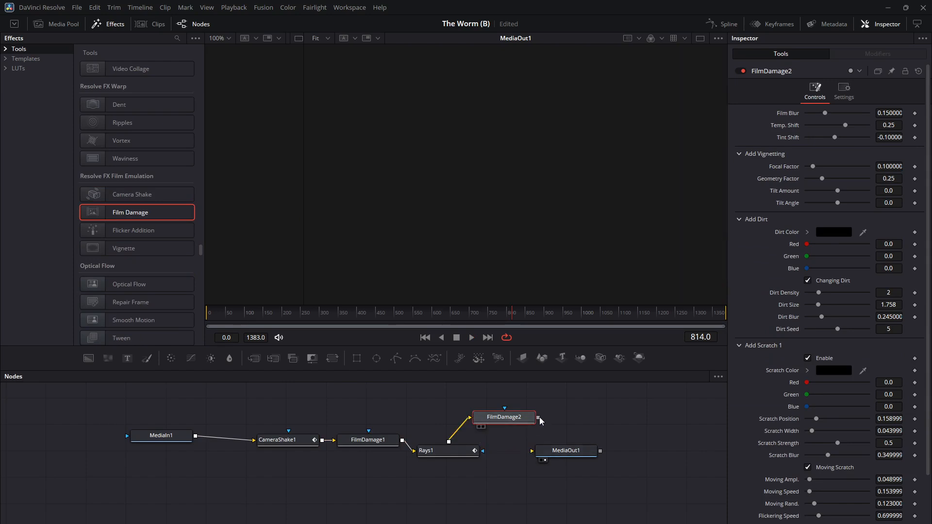
drag(540, 420, 611, 459)
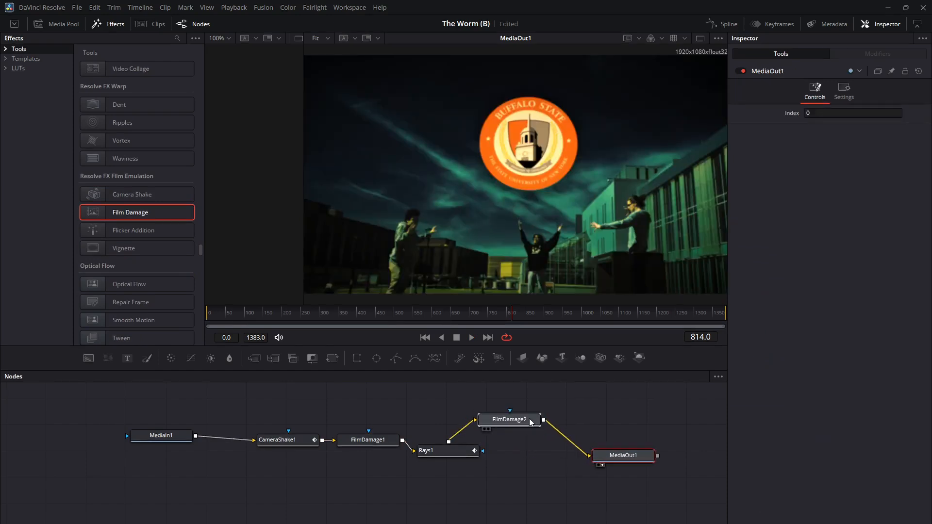
drag(530, 422, 565, 434)
Play the clip through the logo's appearance to check the film damage look, and delete the FilmDamage2 node.
drag(433, 311, 359, 312)
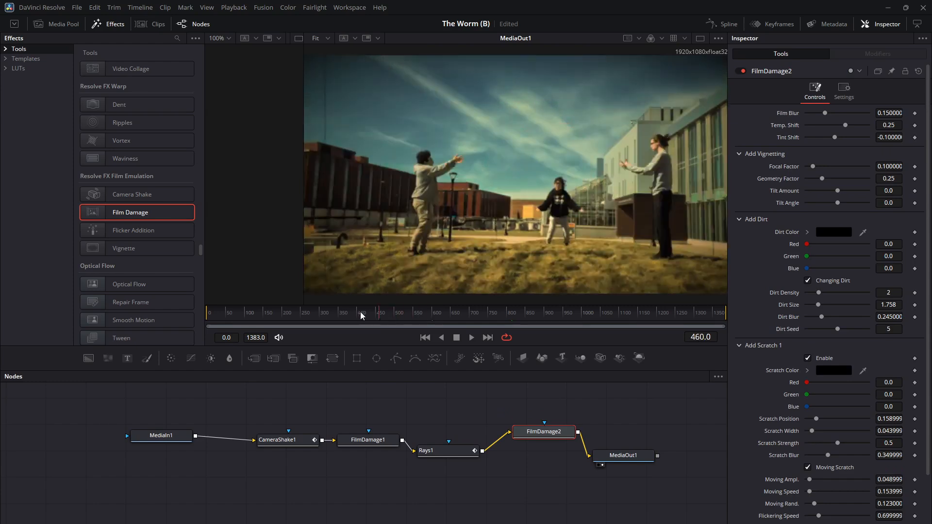
click(469, 337)
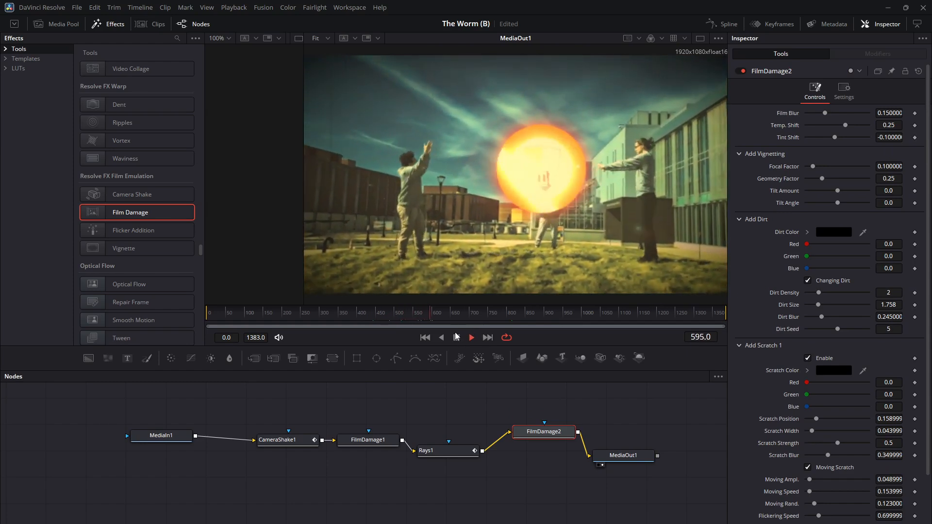
click(457, 337)
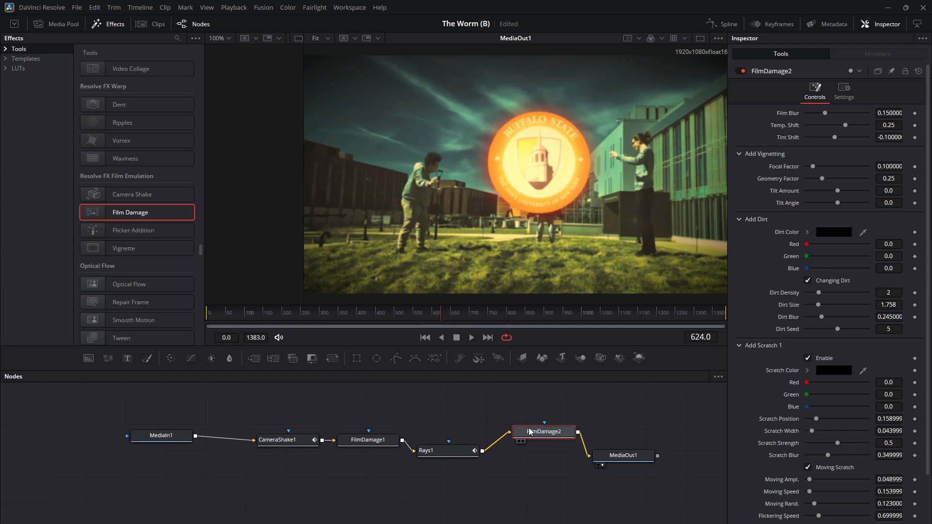
key(Delete)
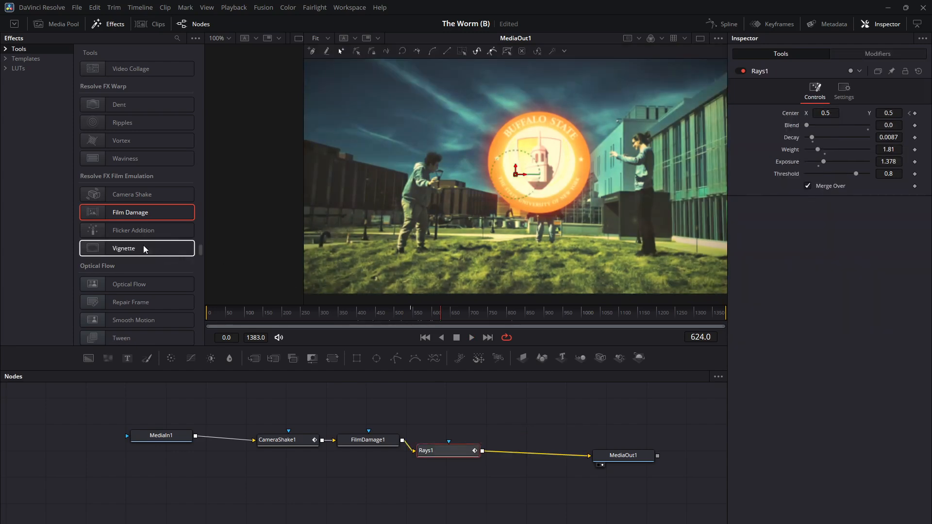
Add a Lens Distort node, connect it between Rays1 and MediaOut1, and arrange it in line.
scroll(144, 249, down, 5)
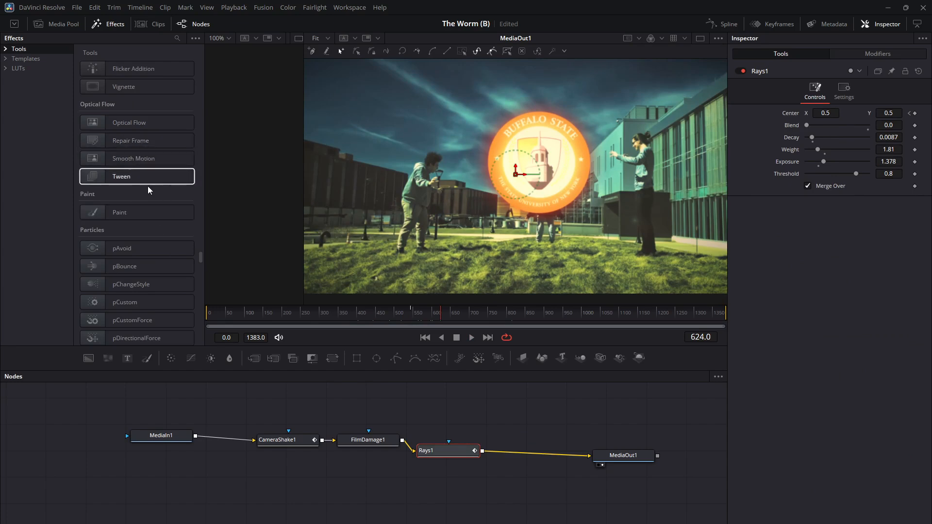
scroll(147, 185, down, 8)
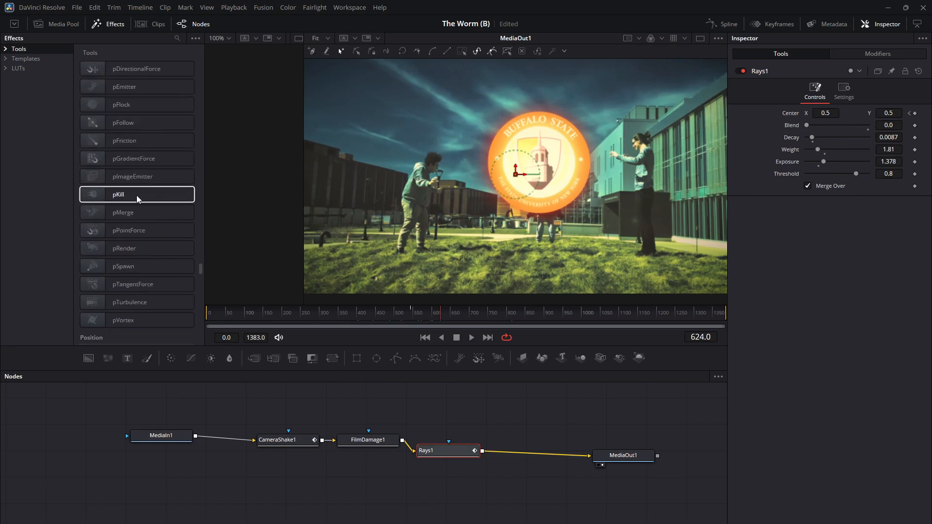
scroll(136, 195, down, 12)
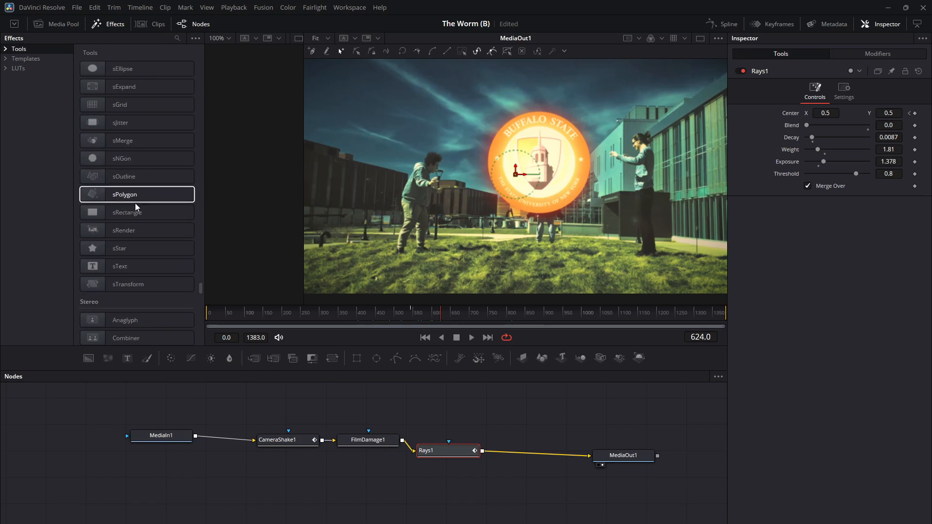
scroll(136, 207, down, 6)
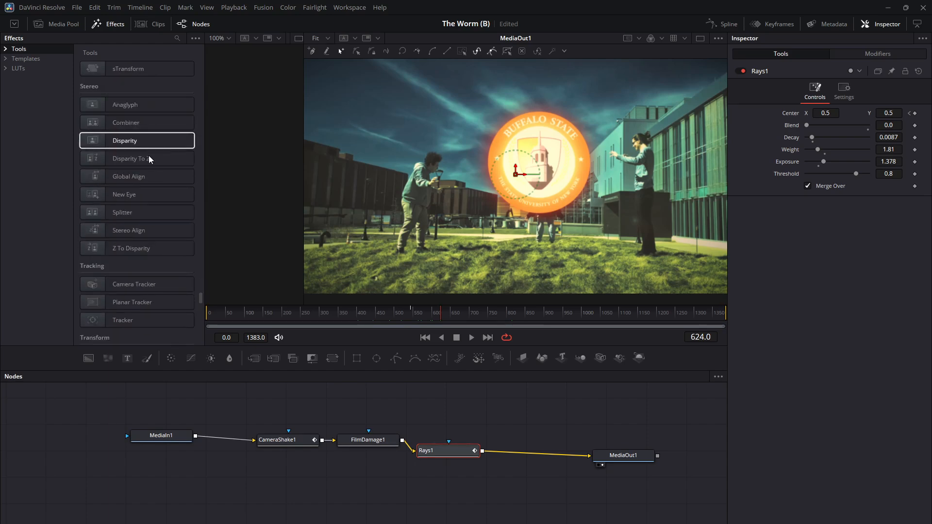
scroll(170, 263, down, 3)
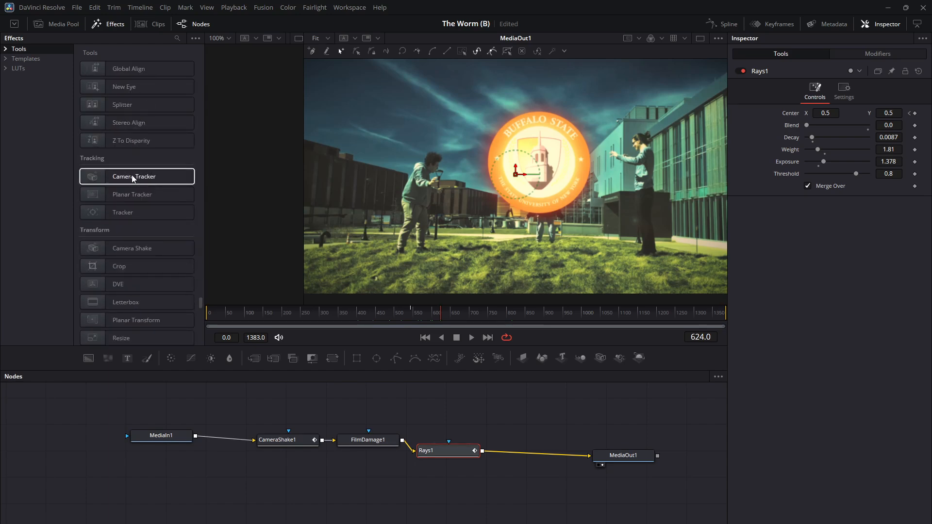
scroll(131, 173, down, 3)
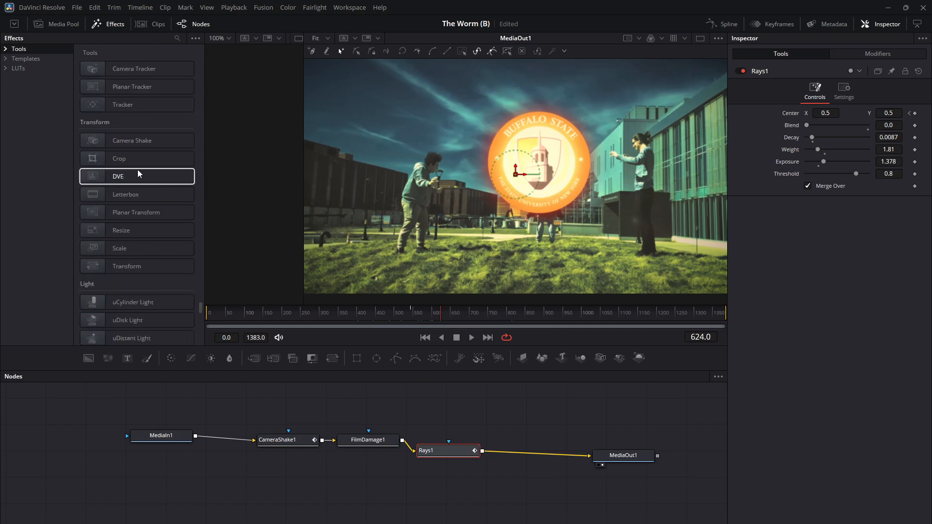
scroll(129, 249, down, 15)
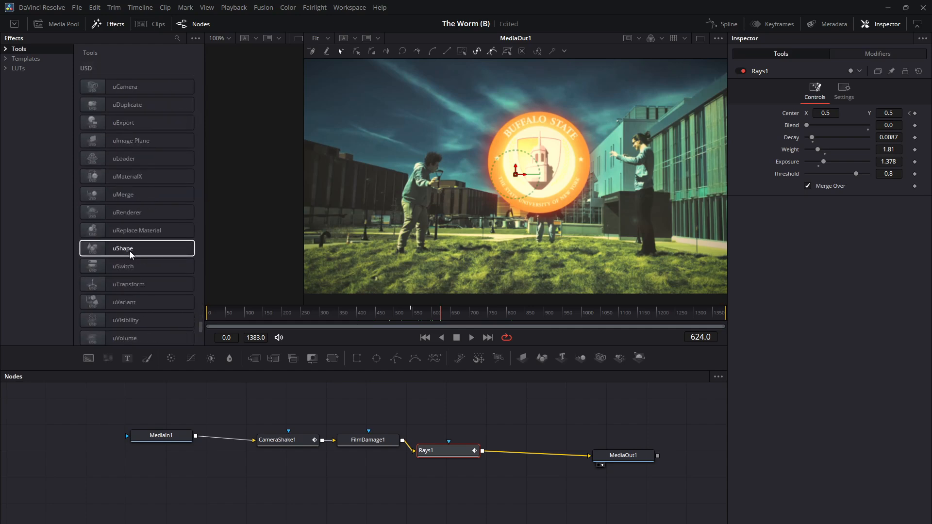
scroll(130, 263, down, 6)
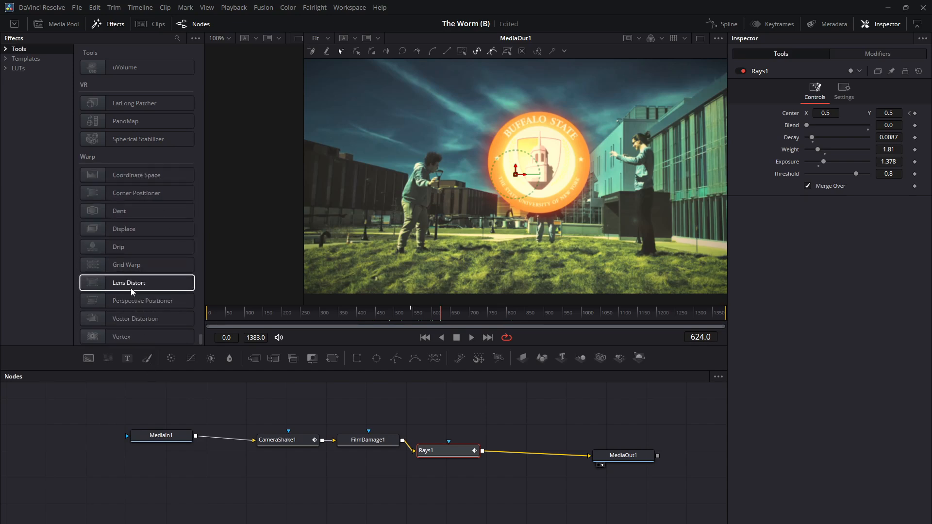
drag(129, 284, 530, 410)
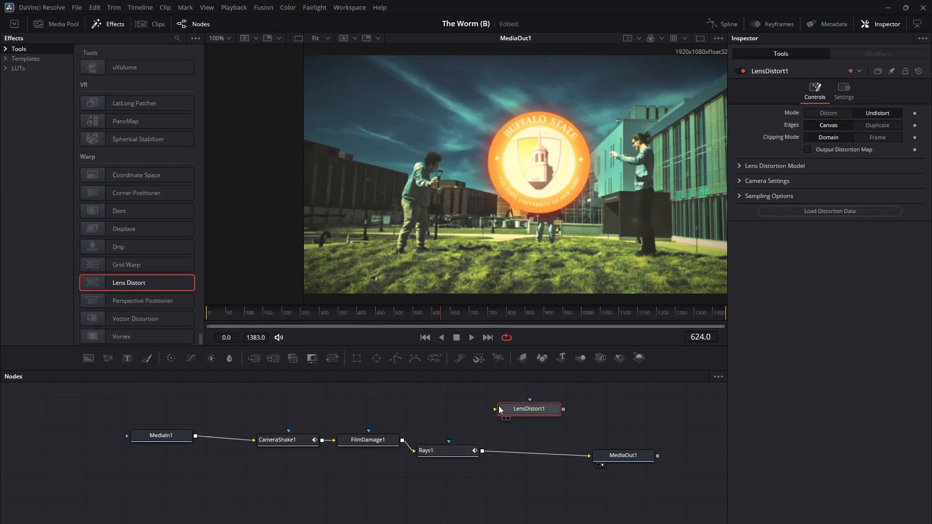
drag(490, 417, 495, 409)
drag(564, 410, 593, 457)
click(587, 456)
drag(563, 411, 589, 456)
drag(533, 410, 540, 439)
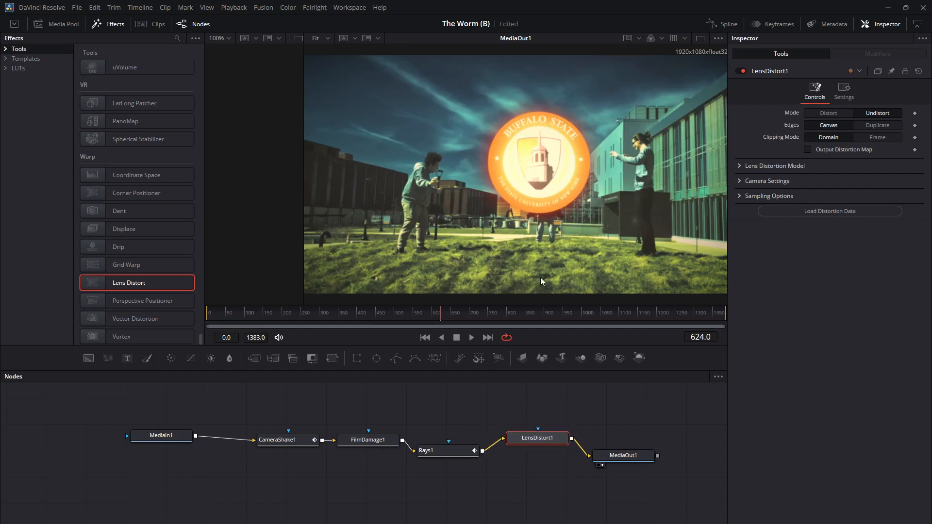
Set the Lens Distort model's distortion to 0.087 and scrub through the clip to check the result.
click(744, 166)
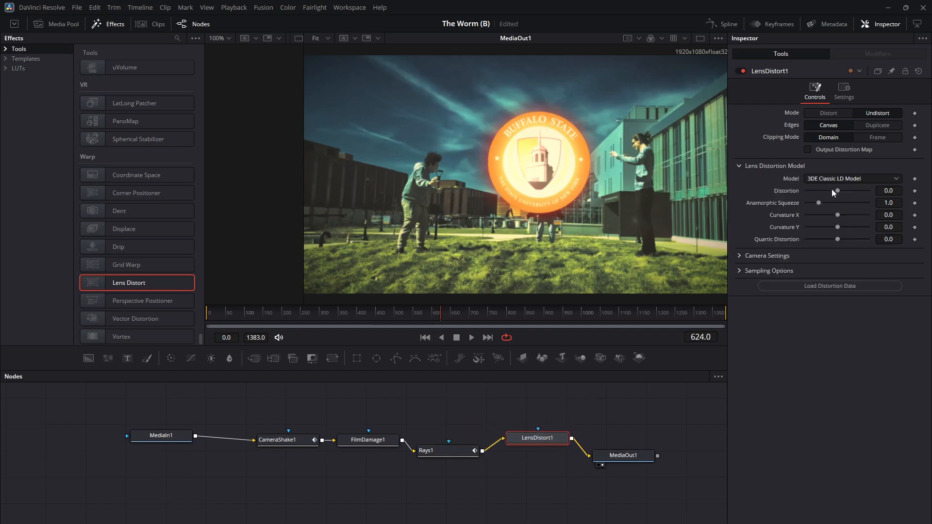
mouse_move(838, 190)
mouse_down()
mouse_move(853, 192)
mouse_move(845, 193)
mouse_up()
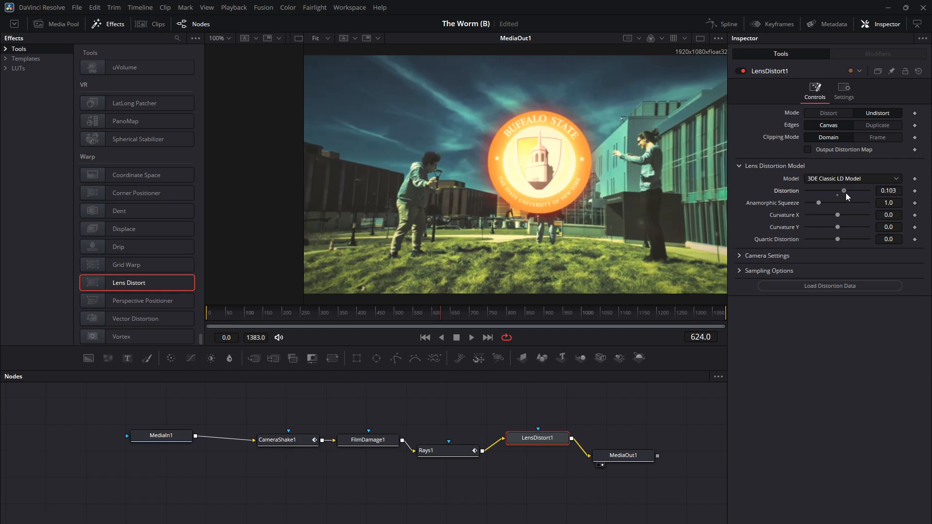
drag(488, 316, 357, 304)
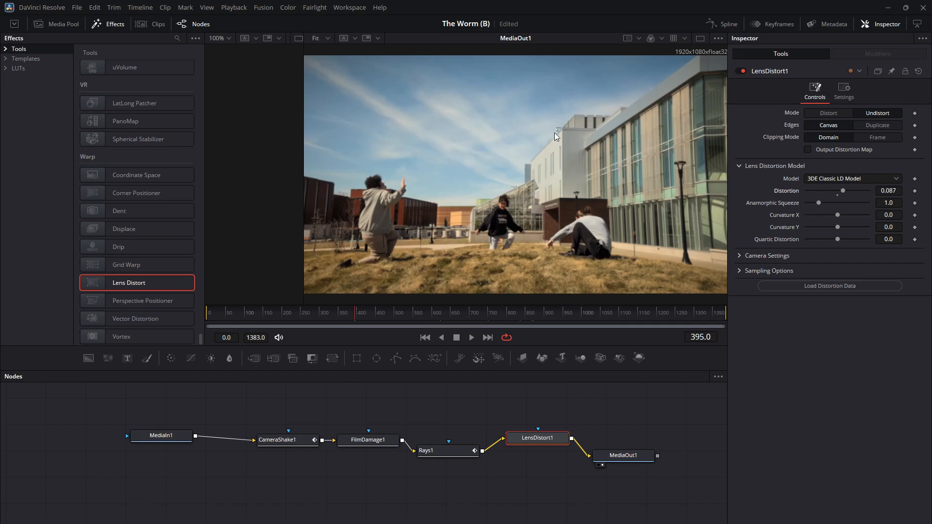
click(395, 314)
drag(395, 313, 528, 317)
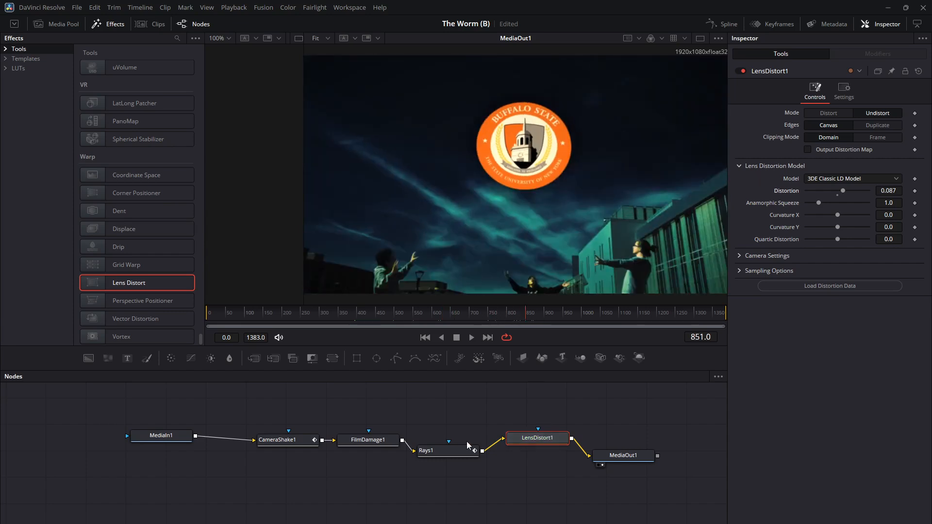
Delete the FilmDamage1 node from between CameraShake1 and Rays1, and browse the effects list for other tools.
click(353, 438)
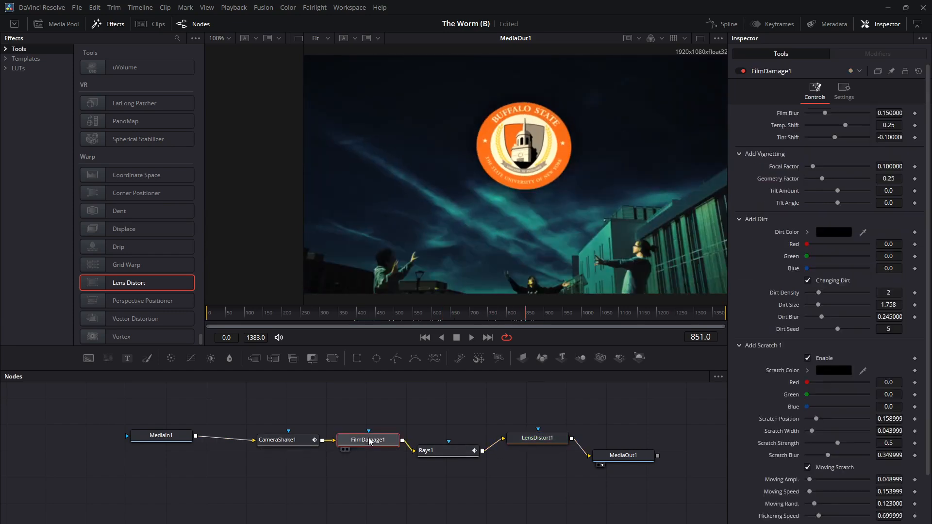
key(Delete)
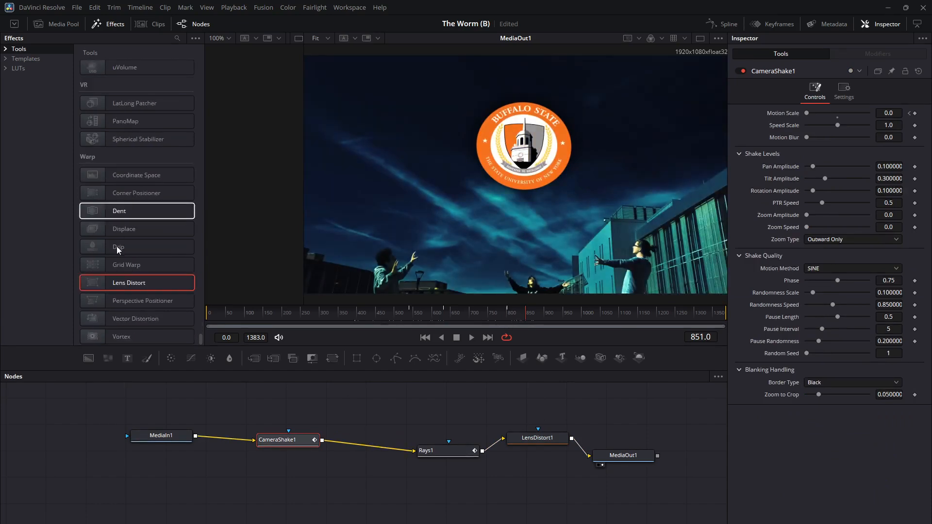
scroll(144, 311, up, 8)
scroll(141, 252, up, 5)
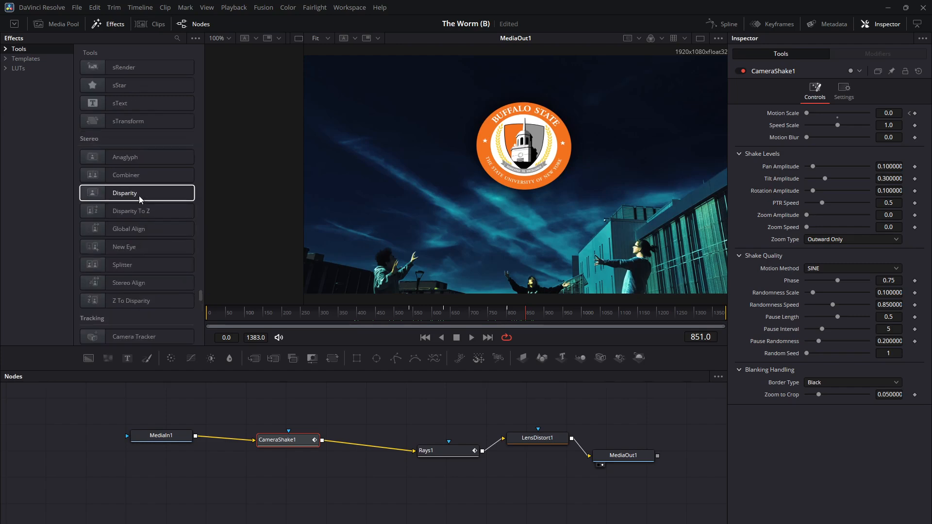
scroll(139, 197, up, 2)
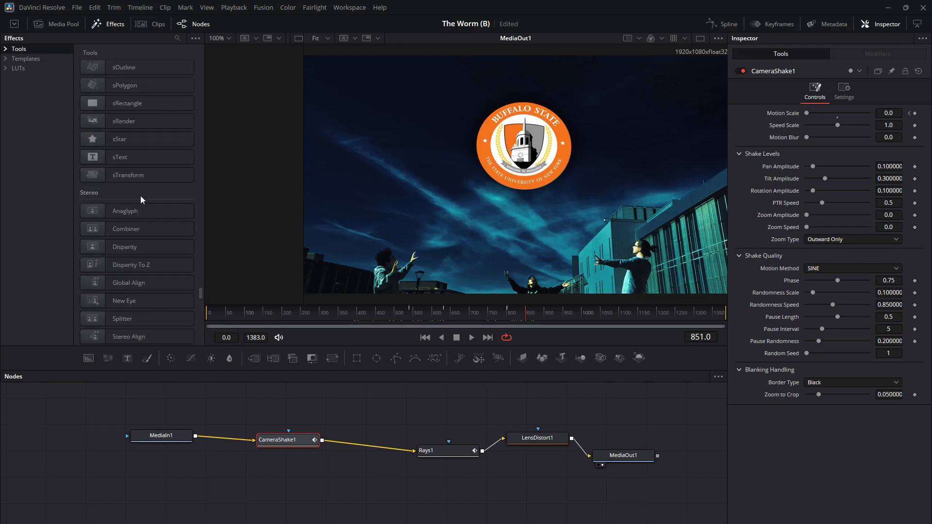
scroll(141, 196, up, 6)
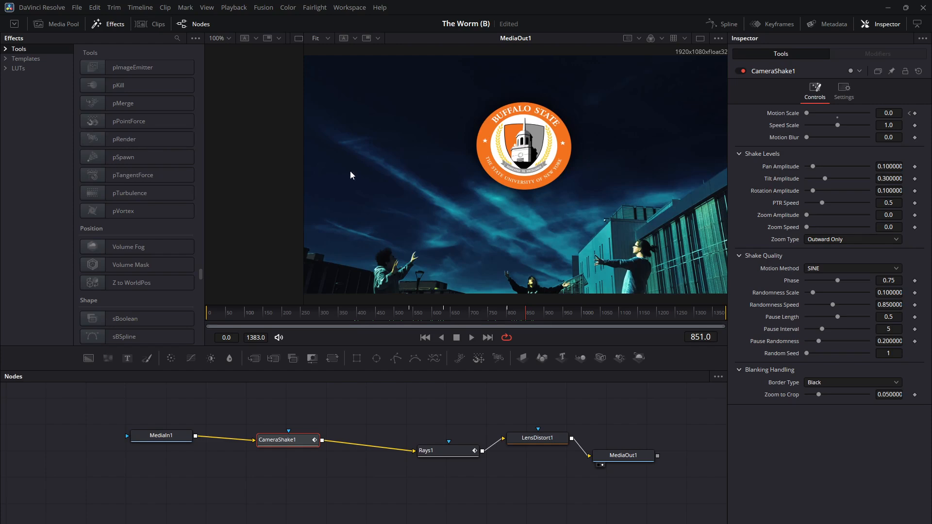
Set the Camera Shake motion scale keyframe at frame 632 to 2.0 and the speed scale to 1.386.
click(387, 314)
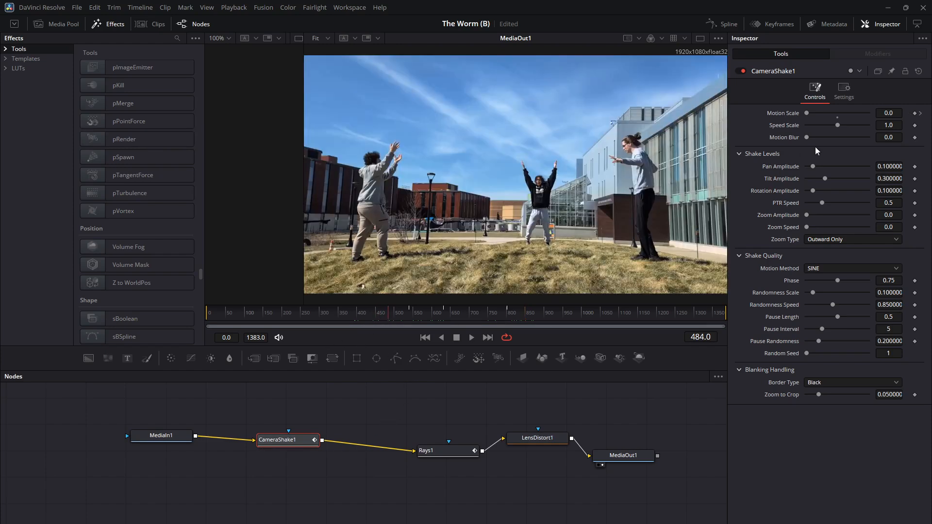
click(921, 114)
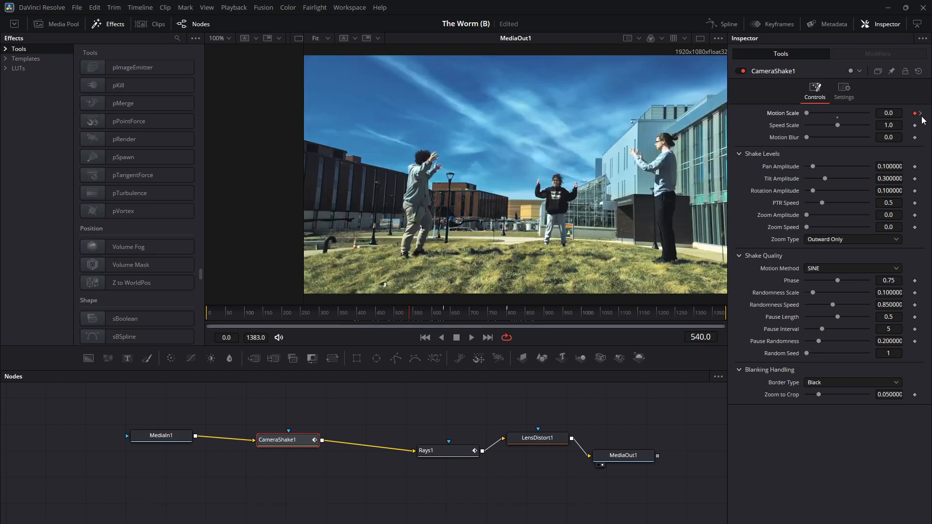
click(920, 114)
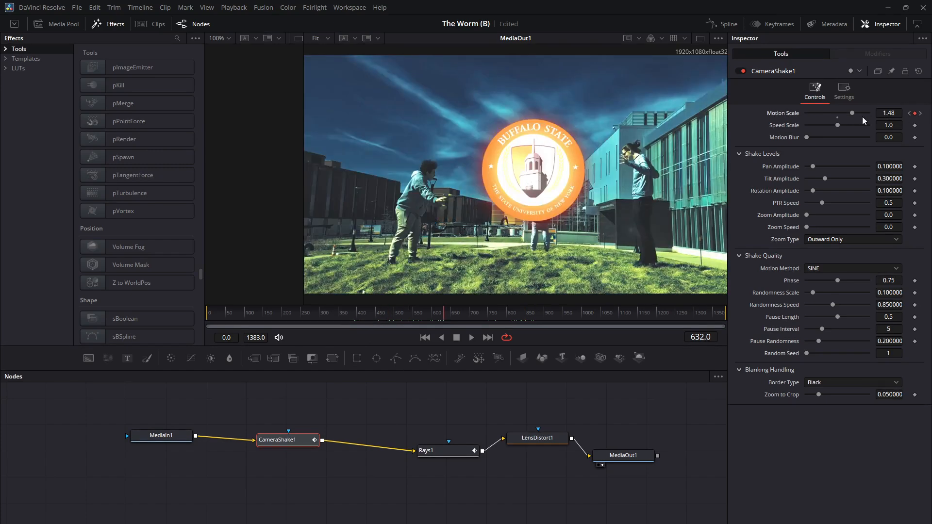
mouse_move(851, 113)
mouse_down()
mouse_move(869, 115)
mouse_move(848, 128)
mouse_up()
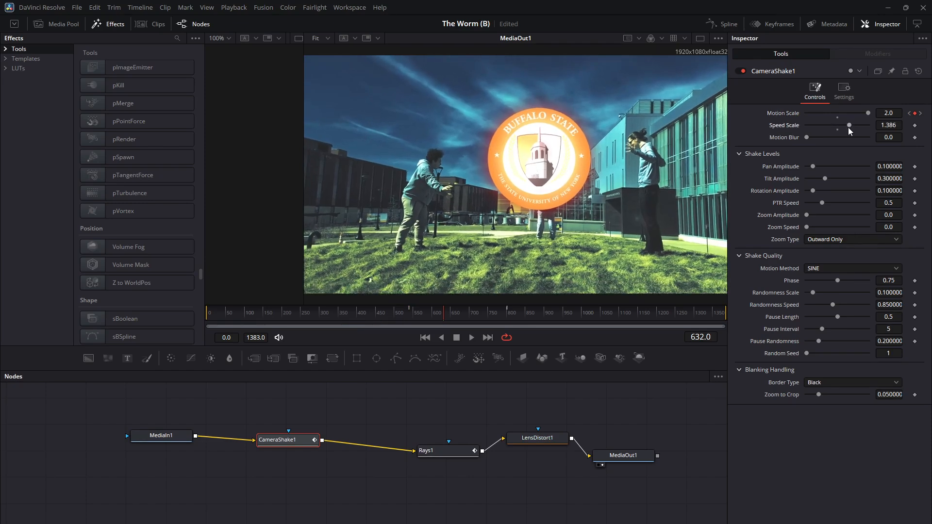
Play and scrub the clip from before the logo appears to check the adjusted camera shake.
click(401, 316)
click(471, 337)
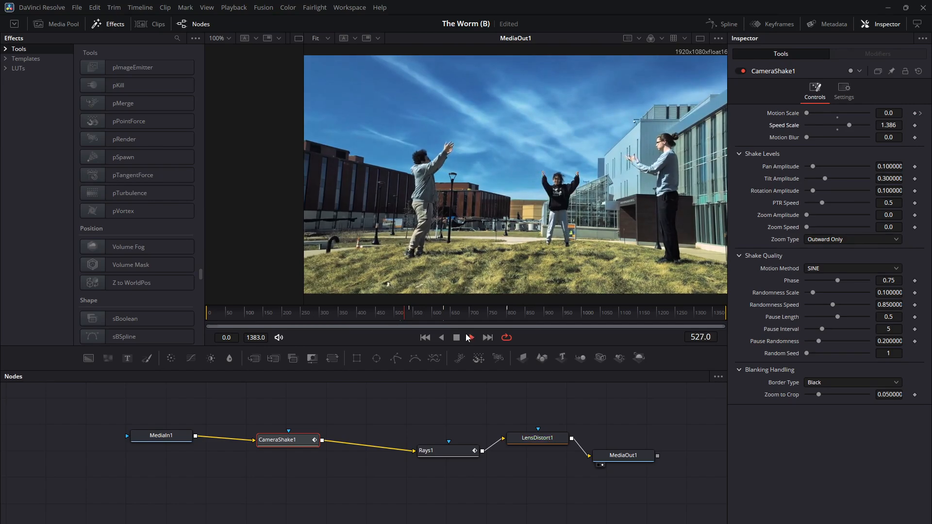
drag(428, 315, 569, 314)
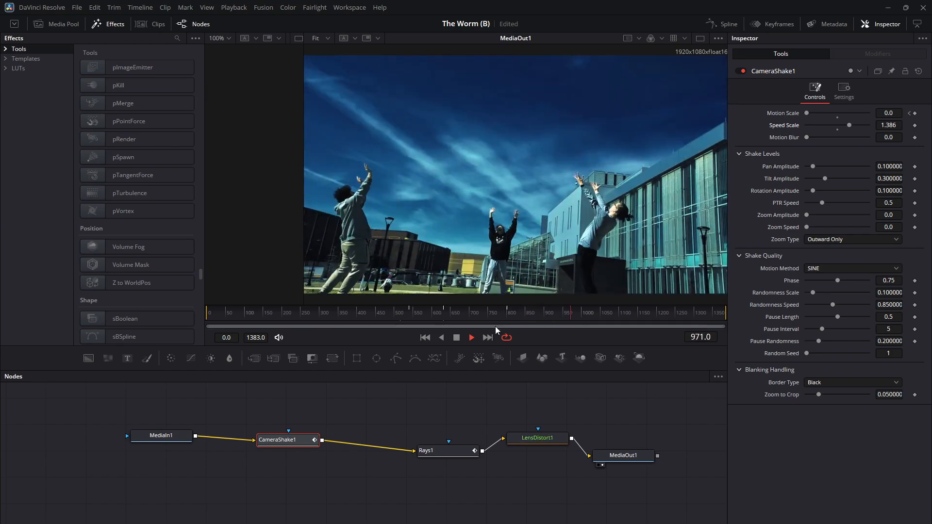
click(456, 338)
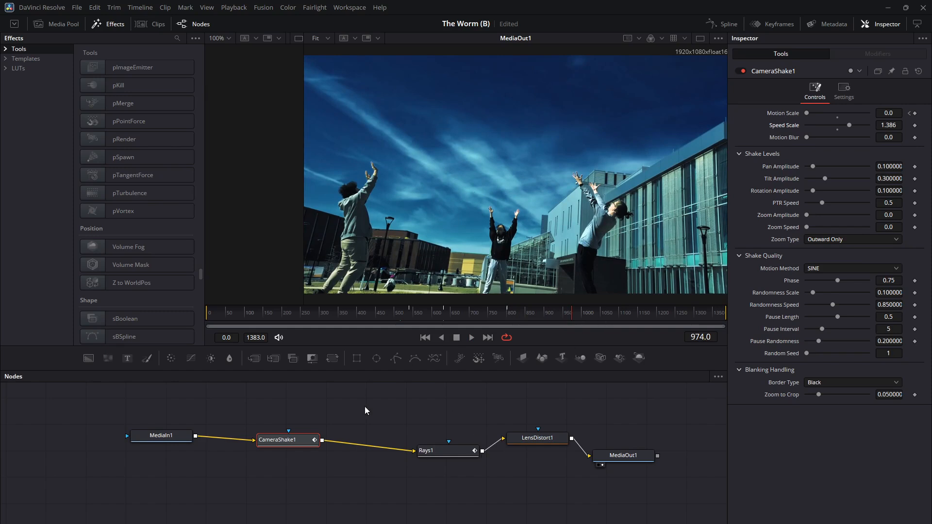
Go to the Deliver page for Timeline 3 and name the render file FreeTuition.
key(shift+4)
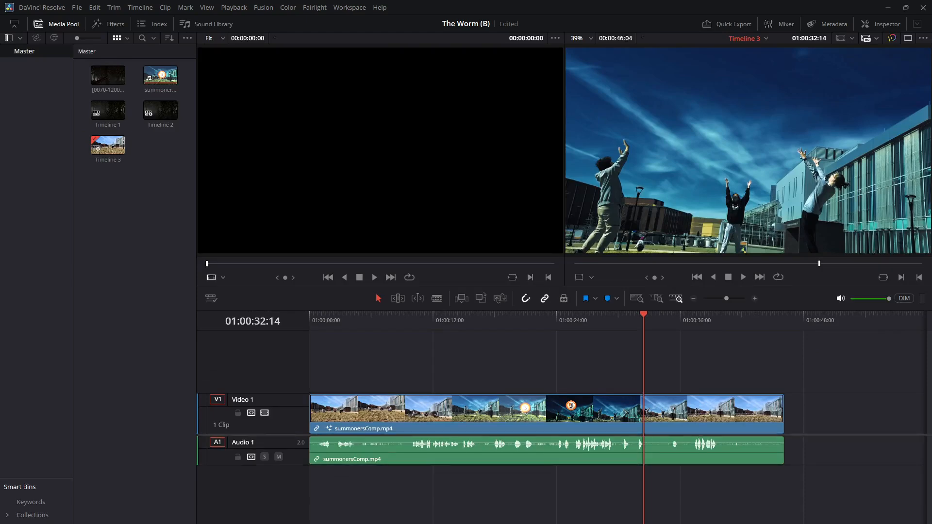
key(shift+8)
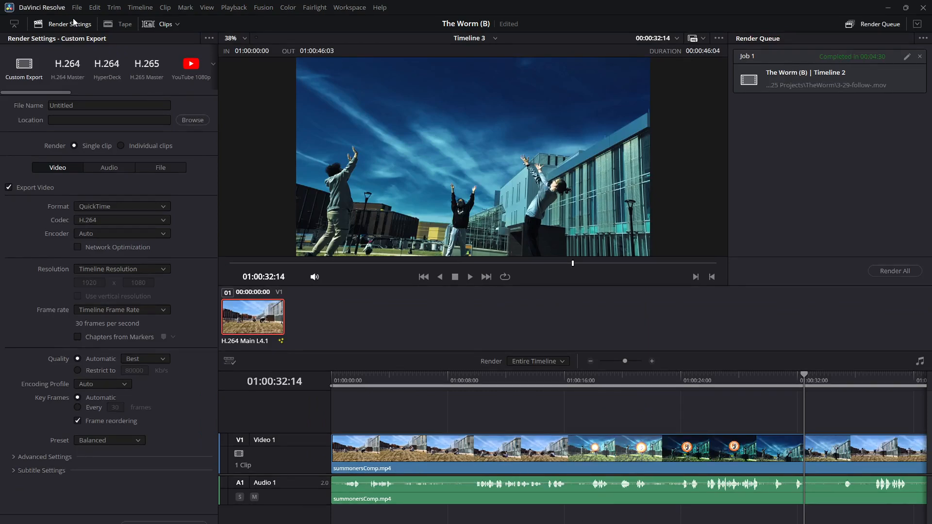
drag(81, 109, 43, 107)
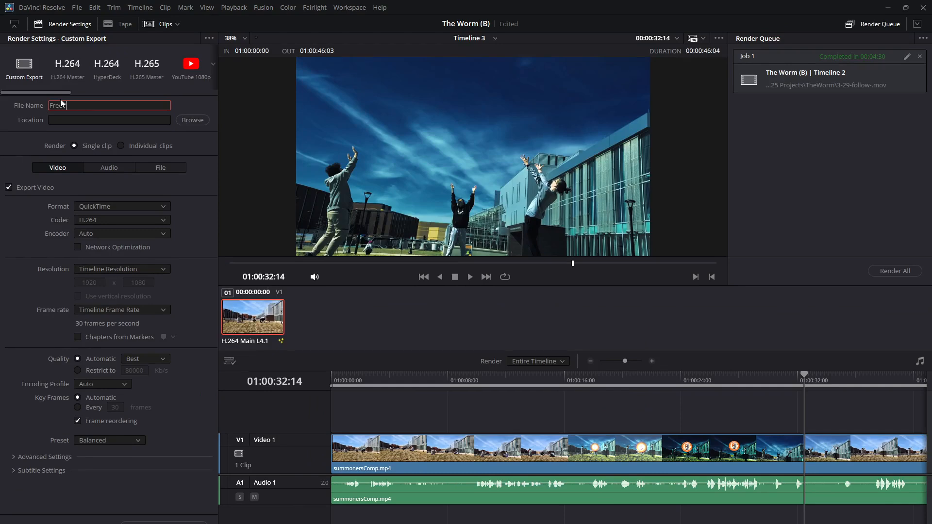
text(FreeTuition)
Set the render location to the logo summoners folder inside March 25 Projects on the H: drive.
click(207, 121)
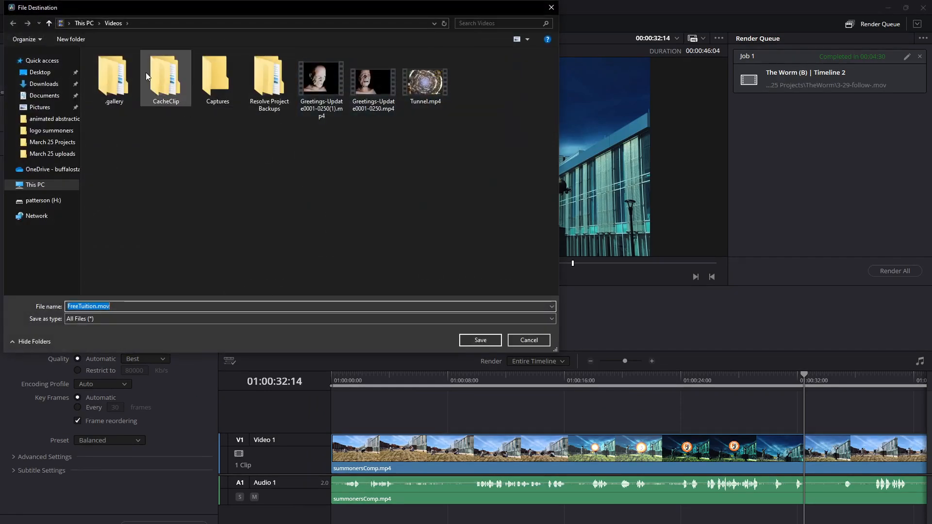
click(41, 200)
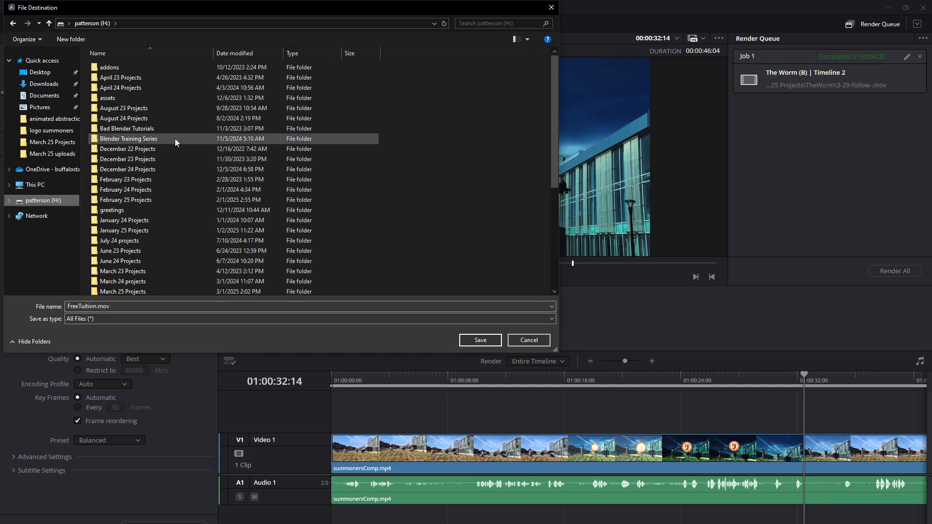
scroll(174, 151, down, 3)
double_click(145, 209)
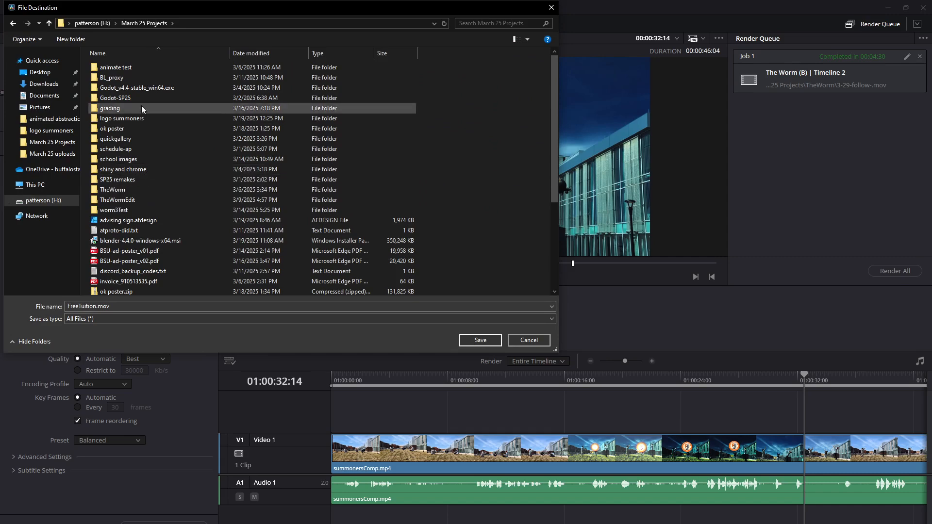
click(138, 117)
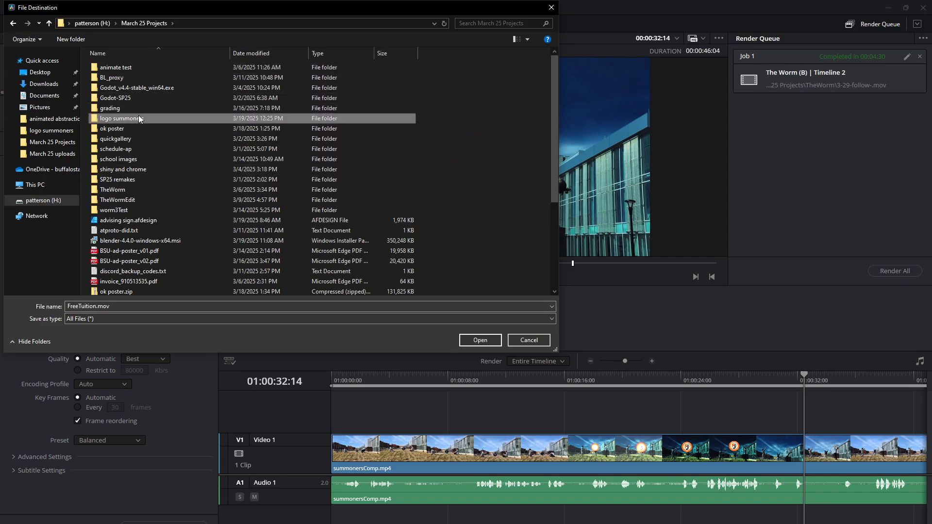
double_click(139, 118)
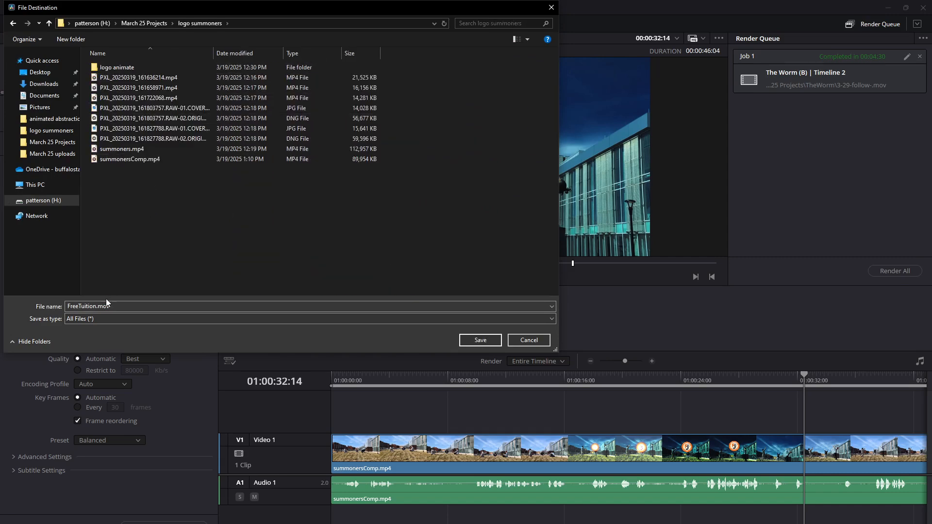
click(480, 340)
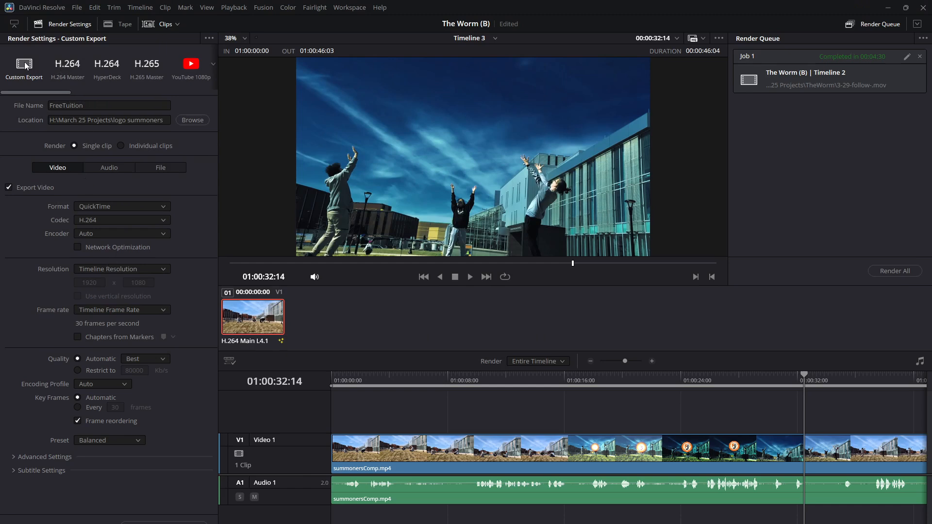
Switch to the H.264 Master preset with the file name FreeTiution and the MP4 format.
click(63, 72)
double_click(73, 106)
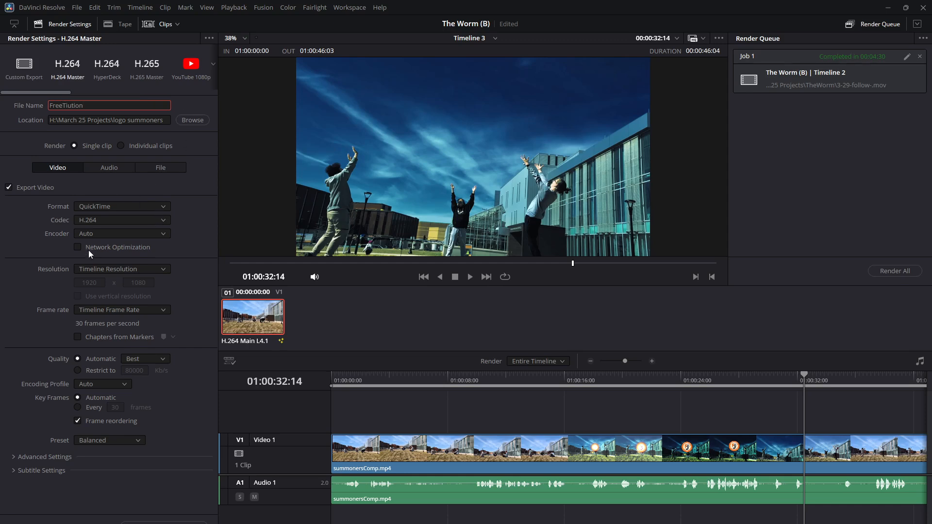
click(77, 206)
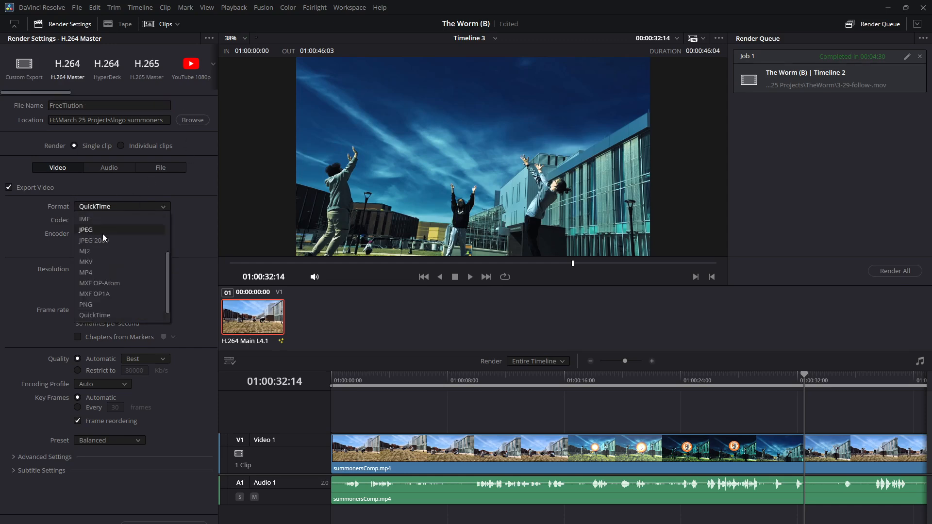
click(96, 273)
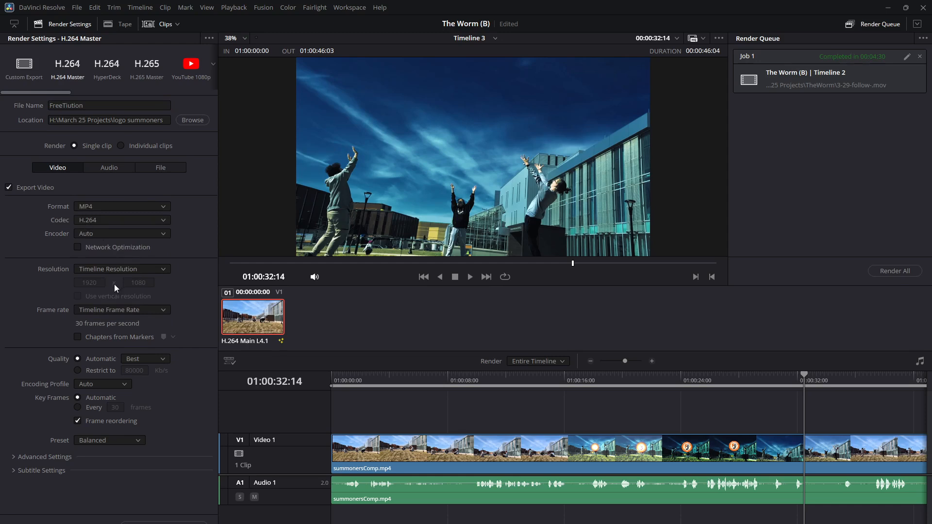
Add the Timeline 3 export to the render queue and start rendering that job.
click(85, 385)
click(22, 423)
click(164, 523)
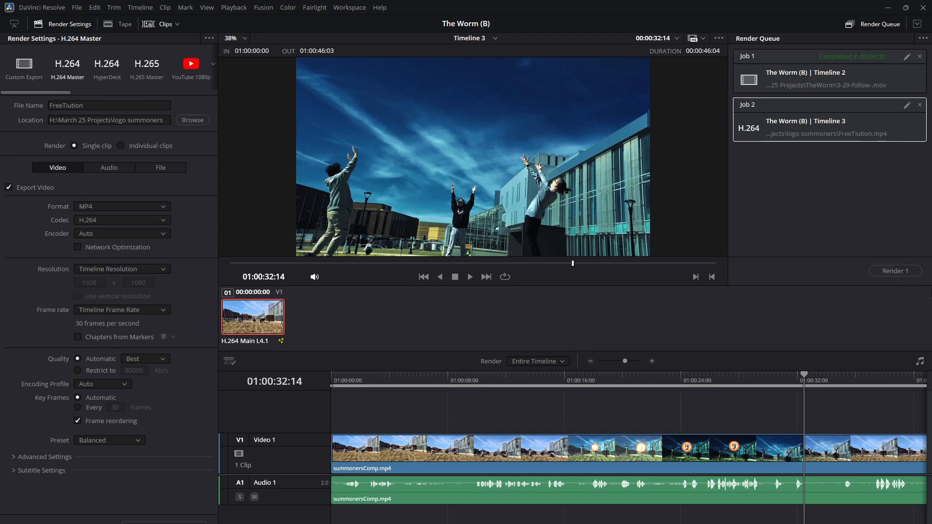
click(895, 271)
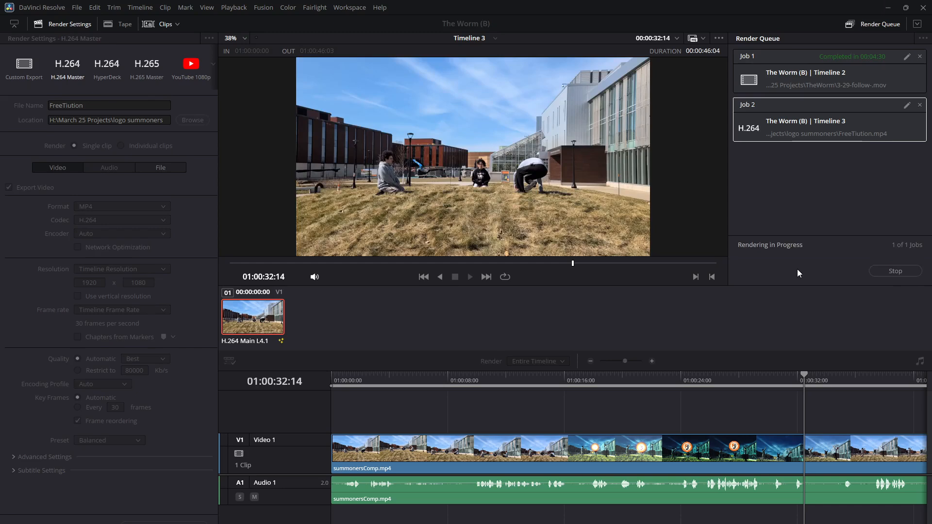